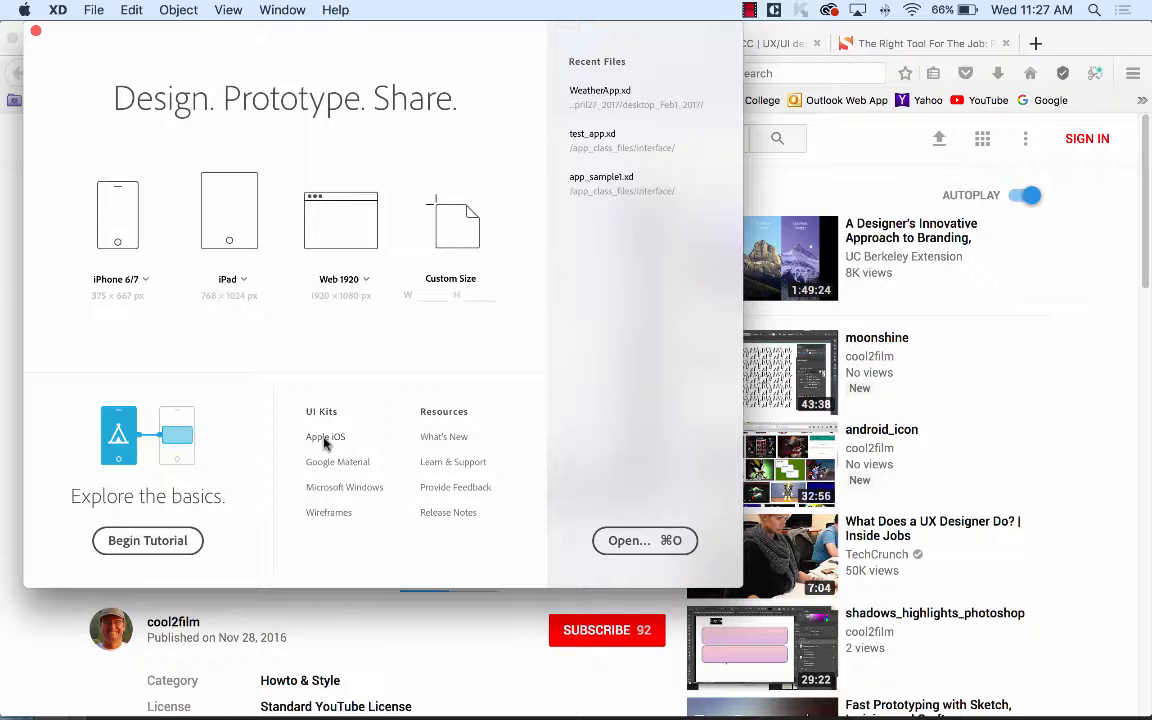
# From the XD start screen, open Apple's iOS UI kit on the Design Resources page in Firefox.
pyautogui.click(325, 437)
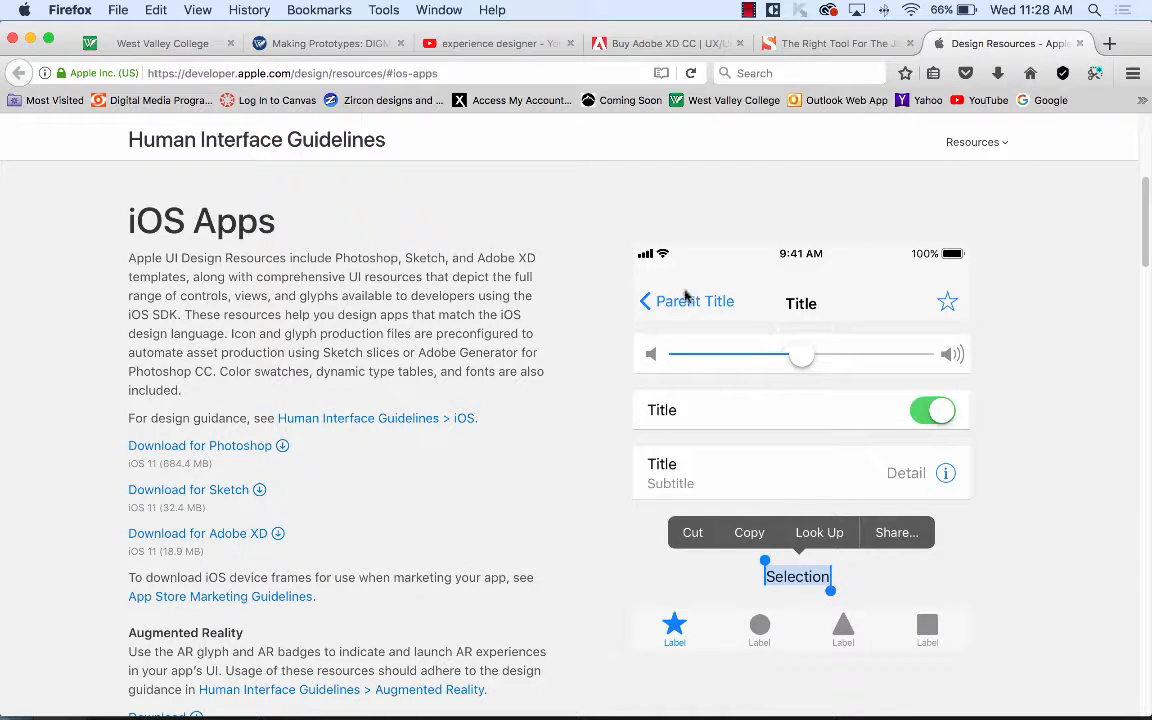
pyautogui.scroll(-3, 848, 337)
pyautogui.scroll(-5, 758, 331)
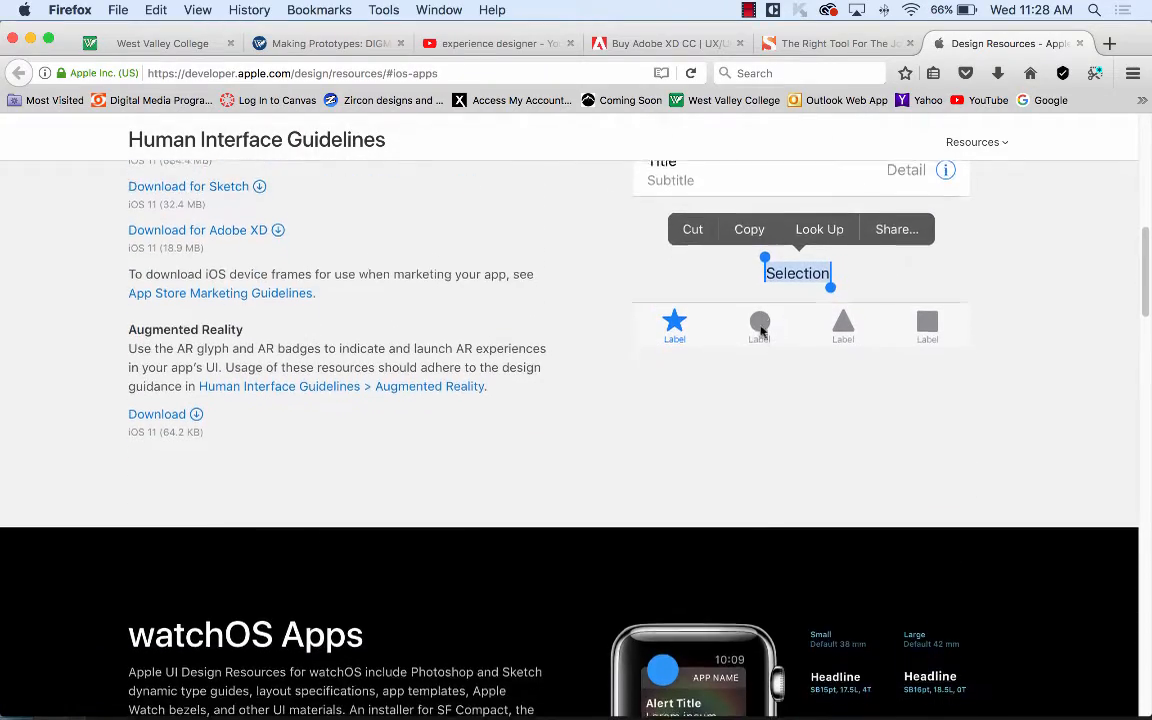
pyautogui.scroll(6, 640, 363)
pyautogui.scroll(5, 702, 373)
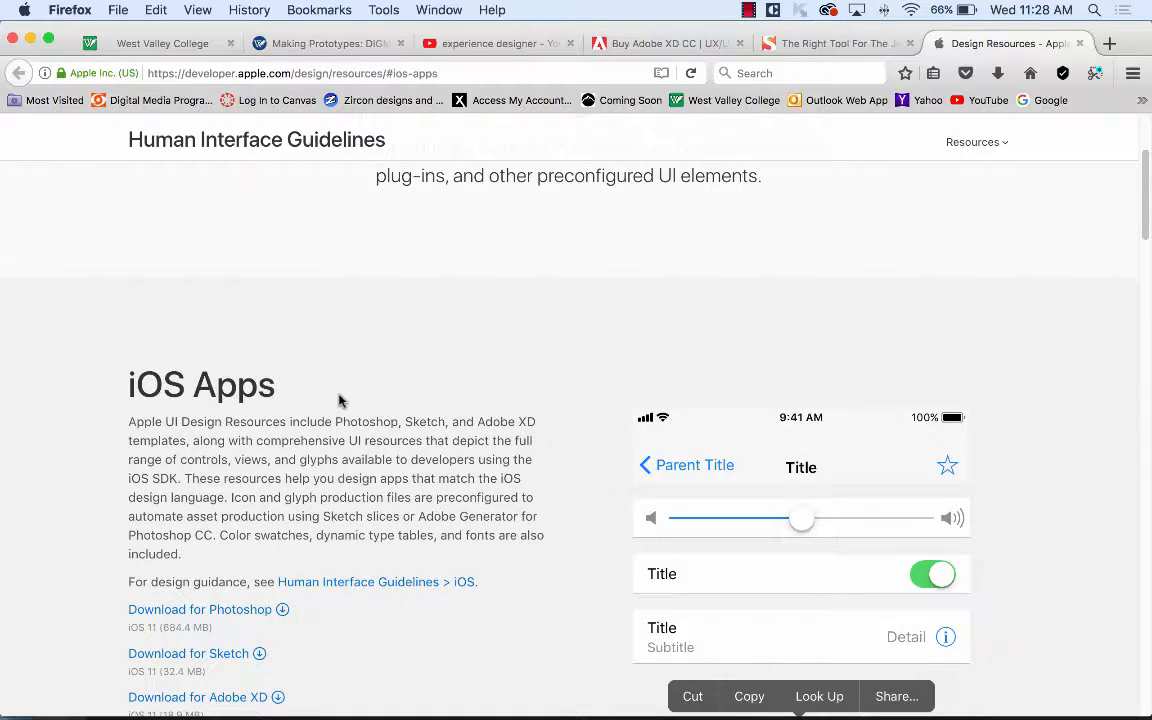
pyautogui.scroll(-15, 522, 390)
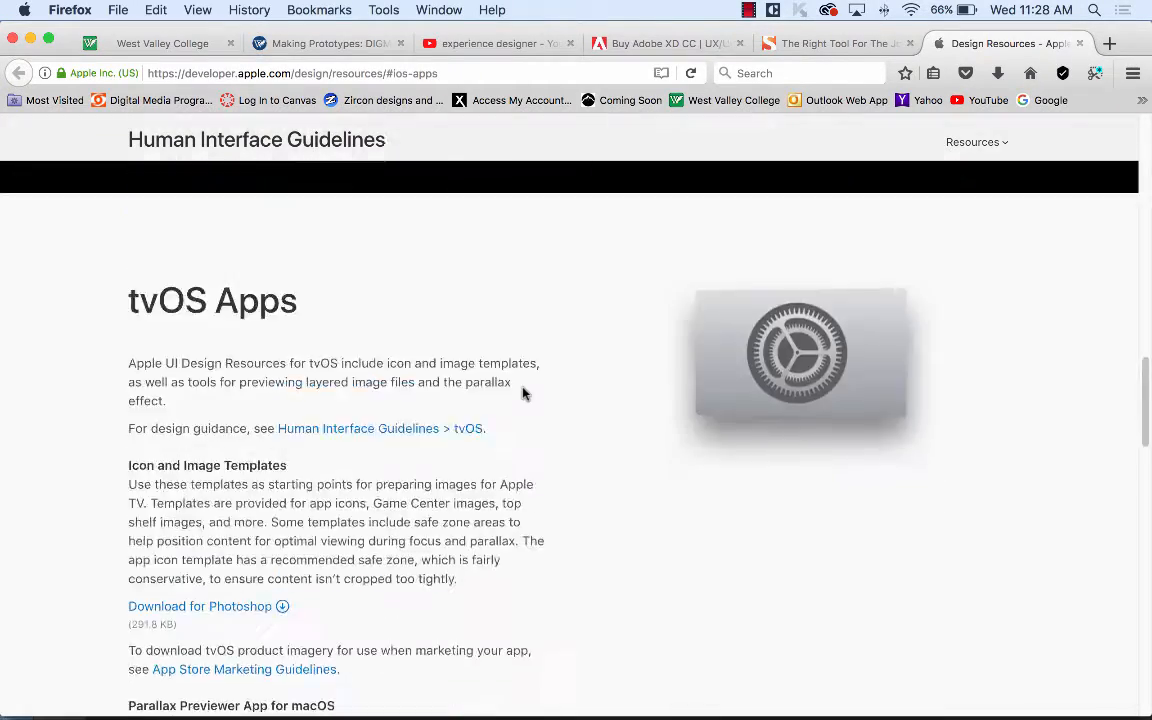
pyautogui.scroll(5, 522, 391)
pyautogui.scroll(20, 522, 392)
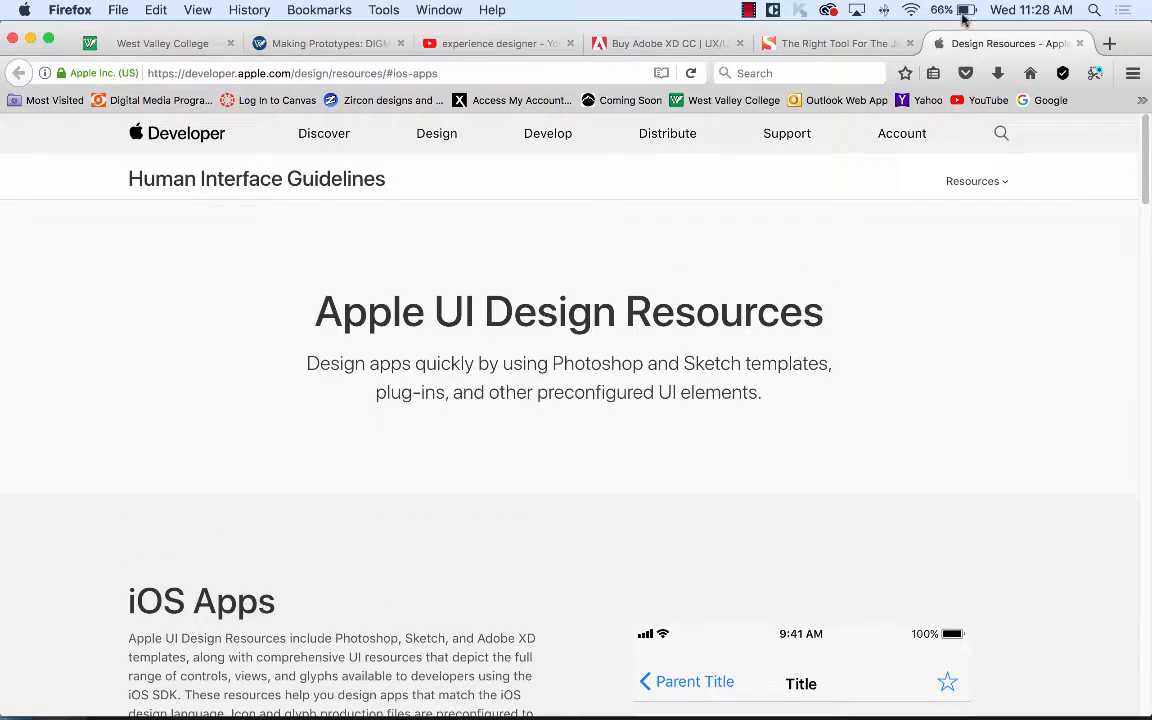
pyautogui.moveTo(636, 705)
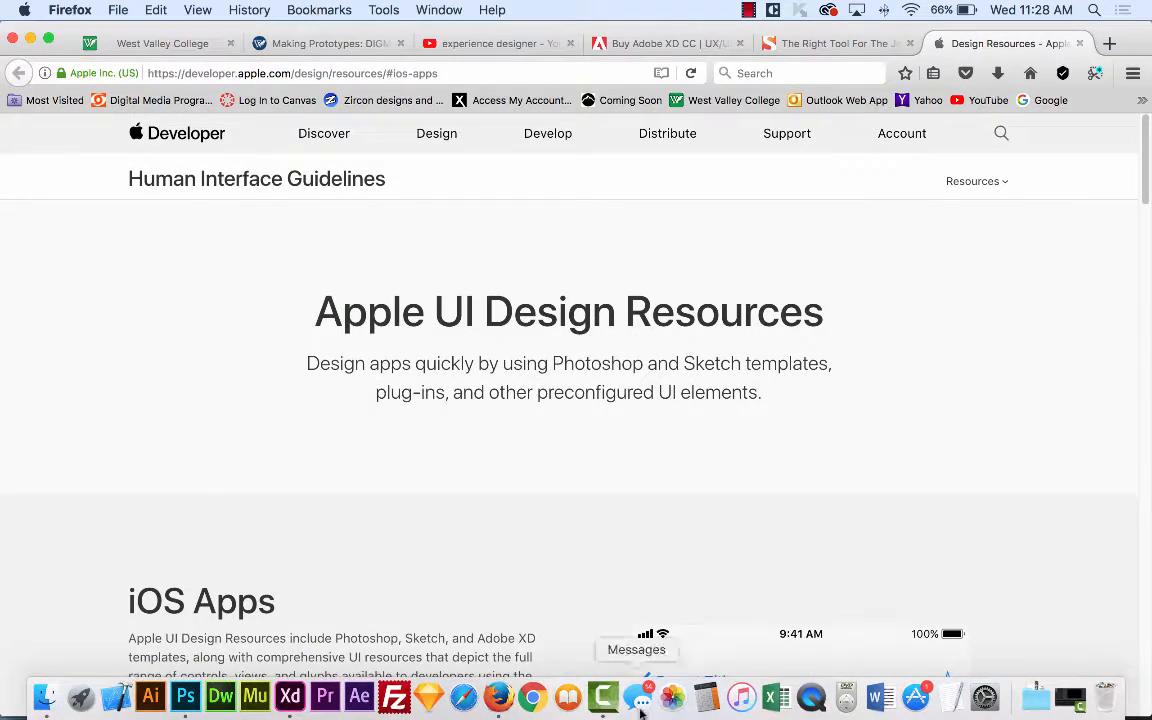
# Create a new blank iPhone 6/7 document from the XD start screen.
pyautogui.click(291, 699)
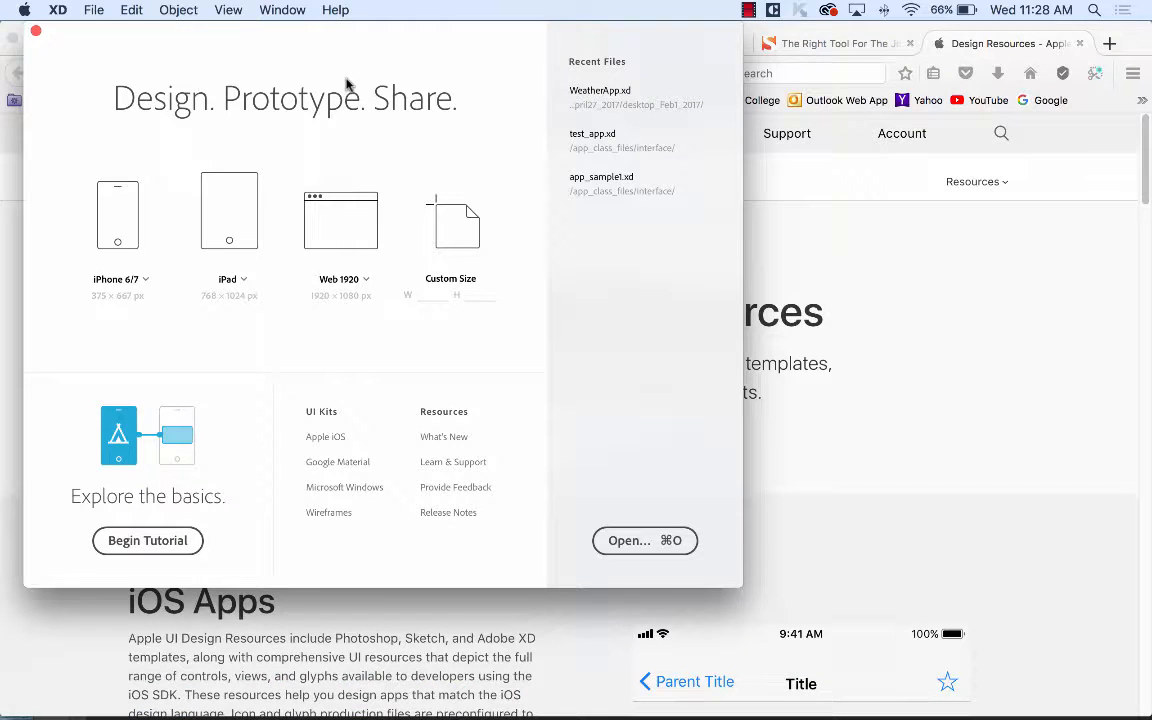
pyautogui.click(113, 214)
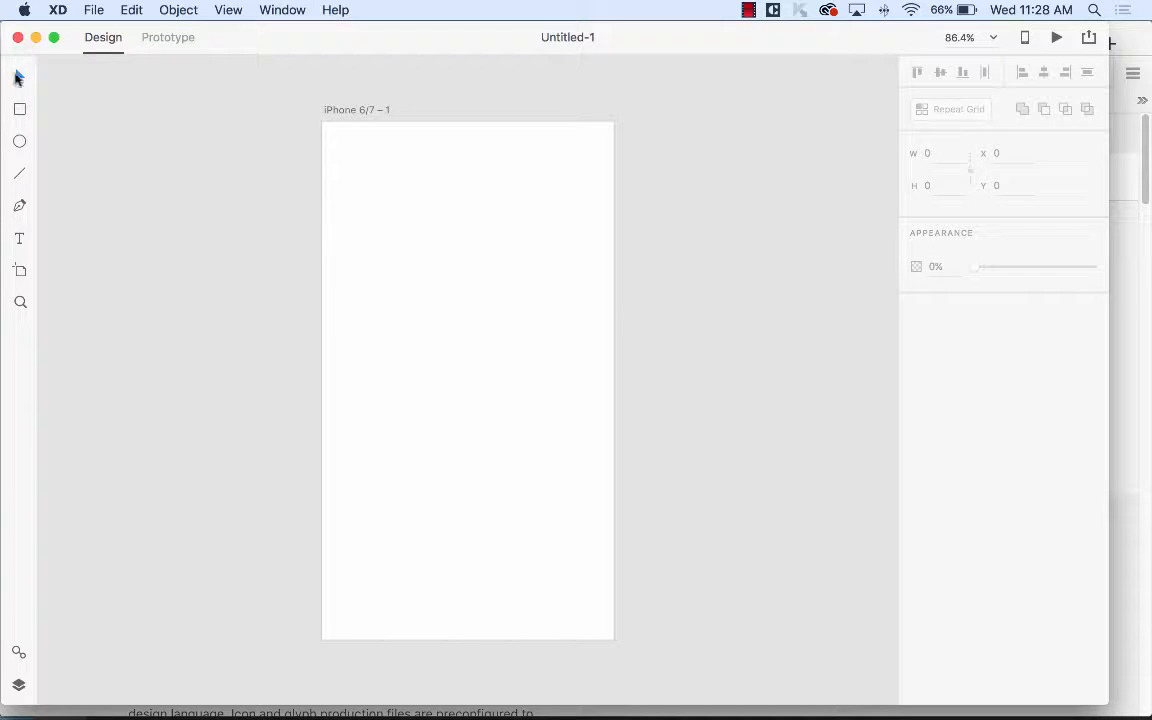
pyautogui.click(19, 110)
# Switch the left panel from Assets to Layers so the artboard is listed.
pyautogui.click(236, 9)
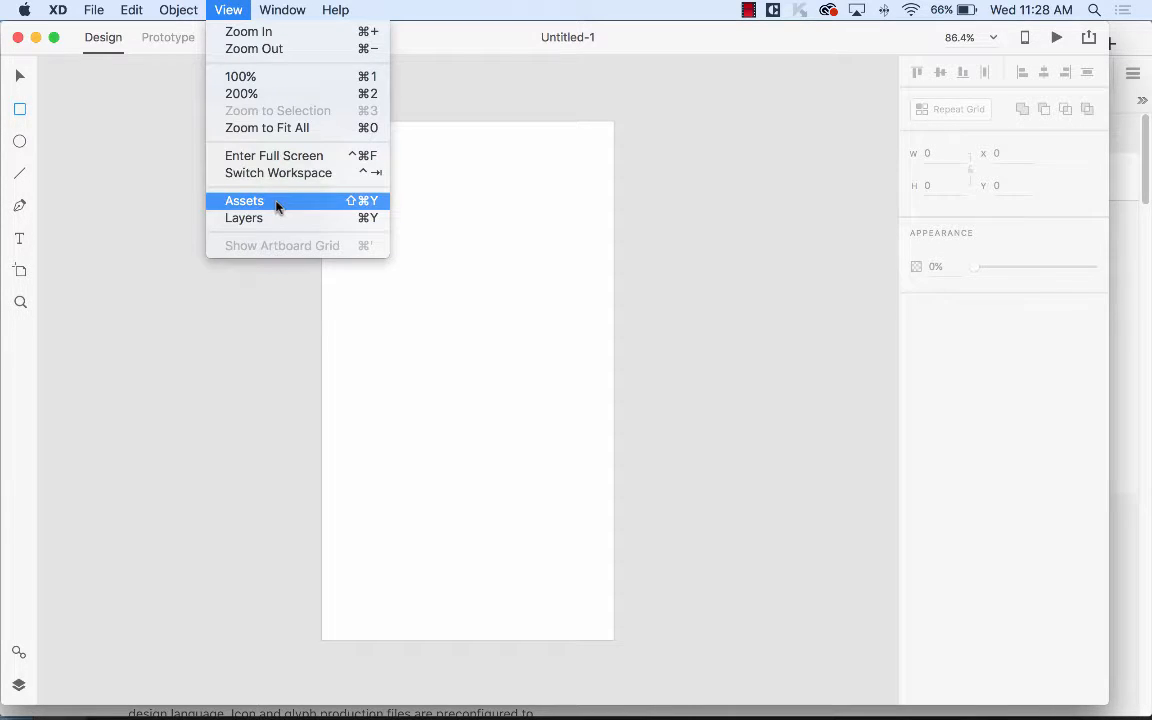
pyautogui.click(277, 203)
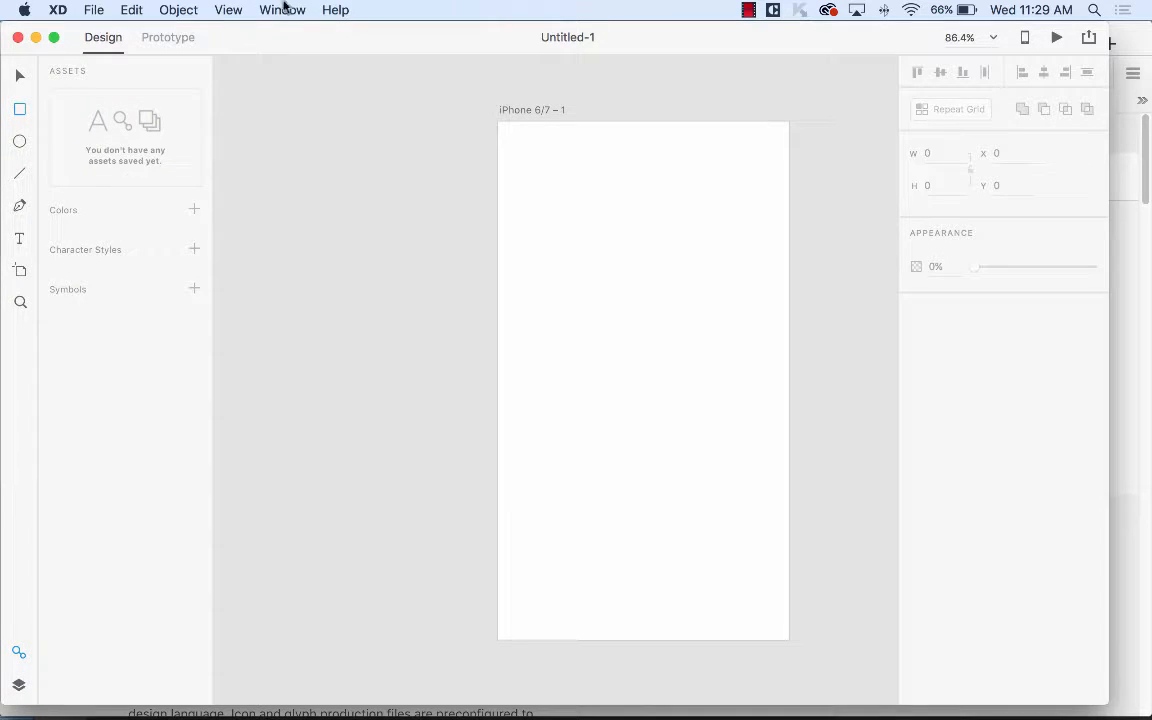
pyautogui.click(222, 9)
pyautogui.click(241, 218)
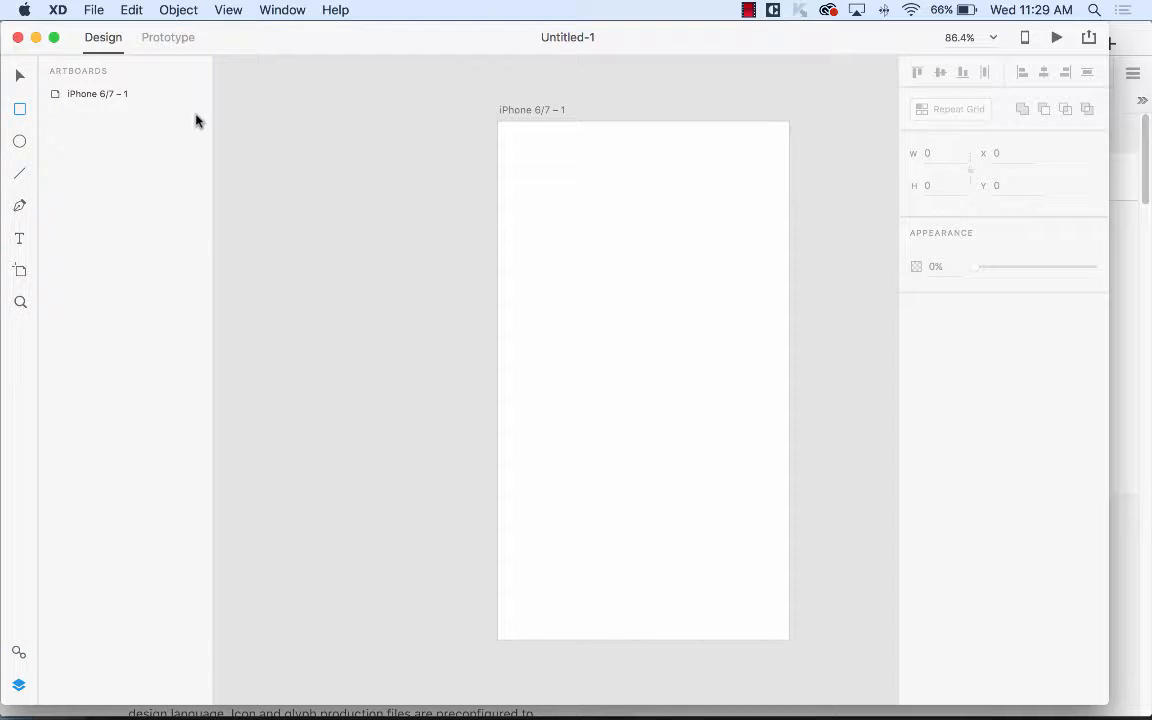
pyautogui.click(241, 12)
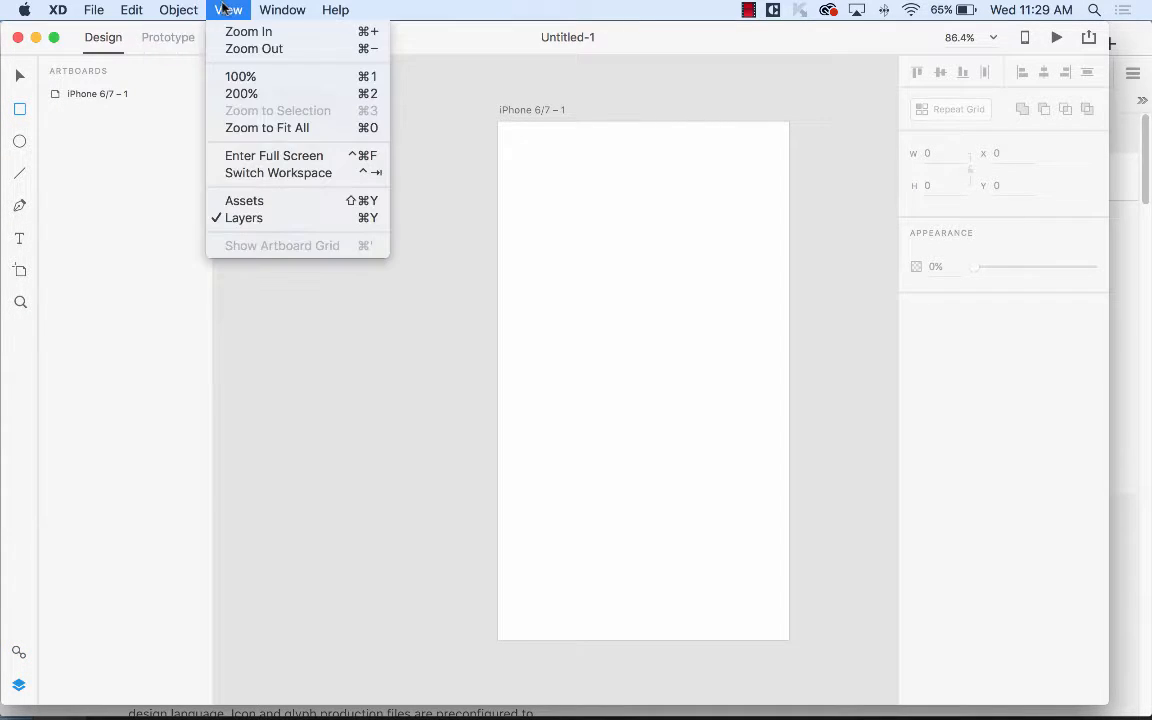
pyautogui.moveTo(152, 8)
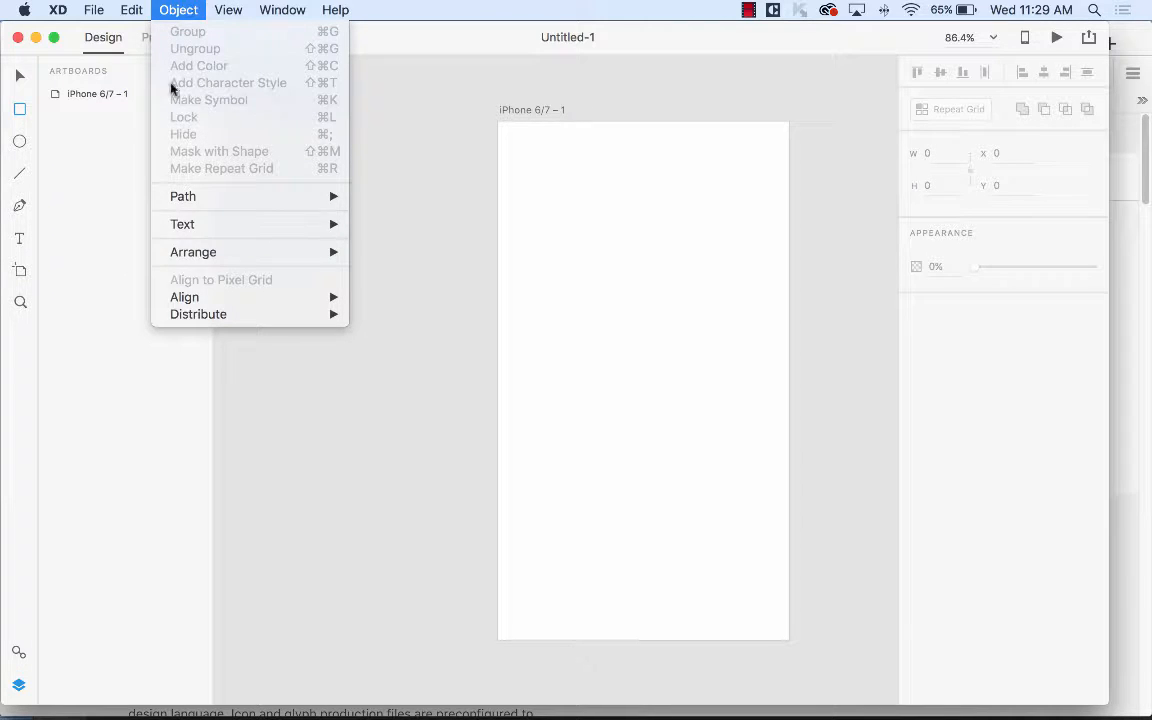
pyautogui.moveTo(92, 10)
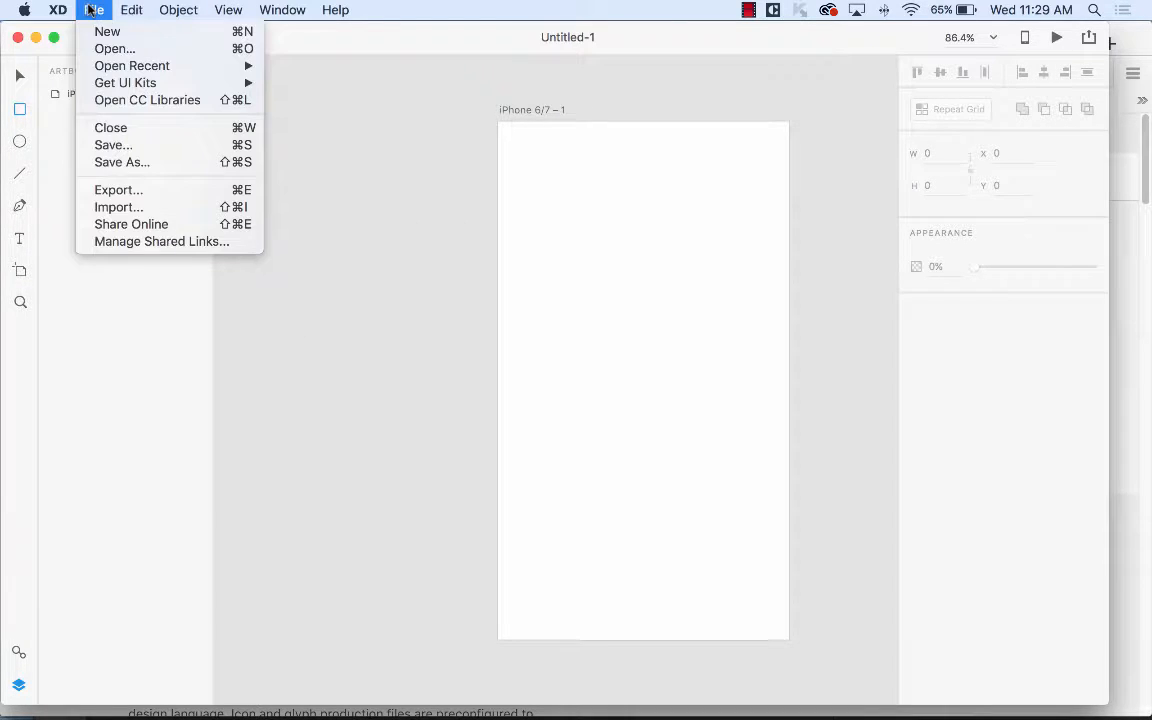
pyautogui.click(66, 243)
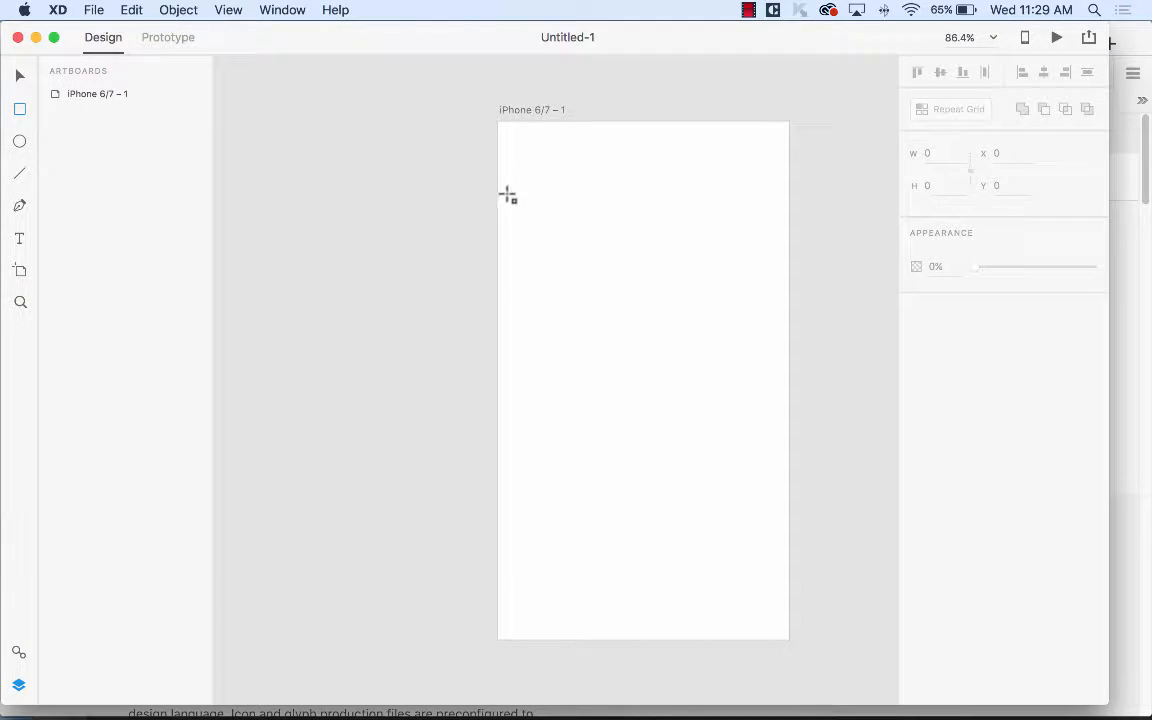
# Draw a full-width 375×47 bar near the artboard top and fill it red.
pyautogui.moveTo(499, 186)
pyautogui.mouseDown()
pyautogui.moveTo(704, 224)
pyautogui.moveTo(789, 221)
pyautogui.mouseUp()
pyautogui.click(943, 331)
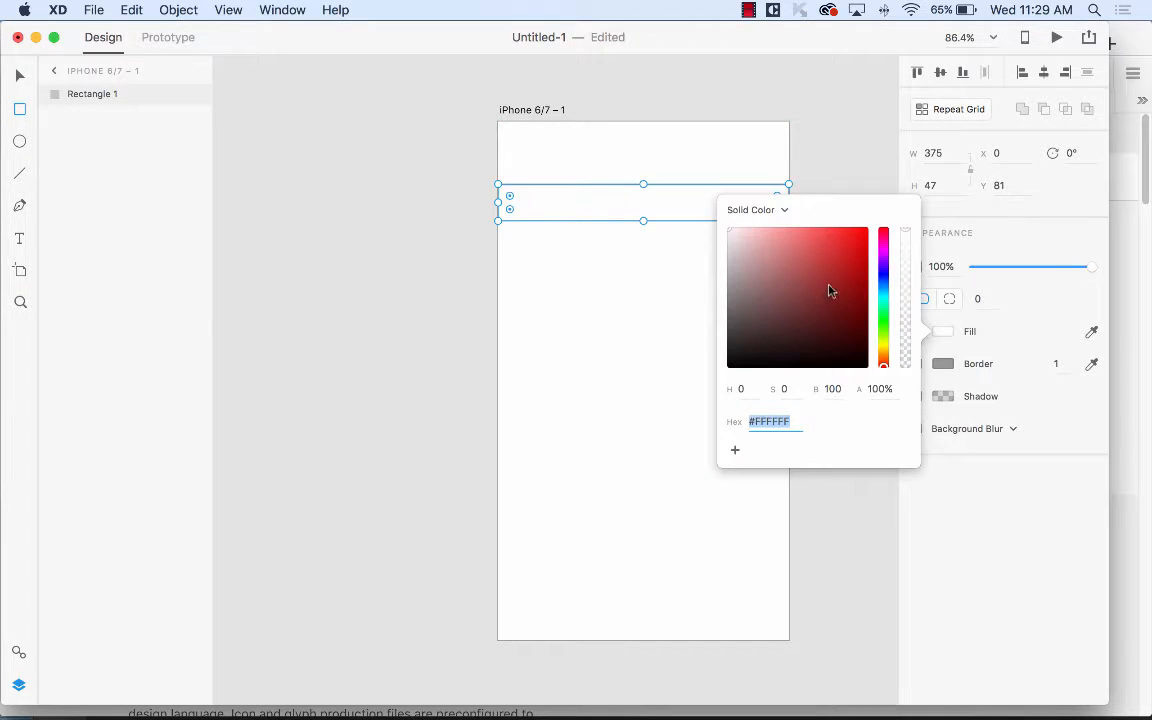
pyautogui.moveTo(830, 290); pyautogui.dragTo(826, 228)
pyautogui.click(1005, 488)
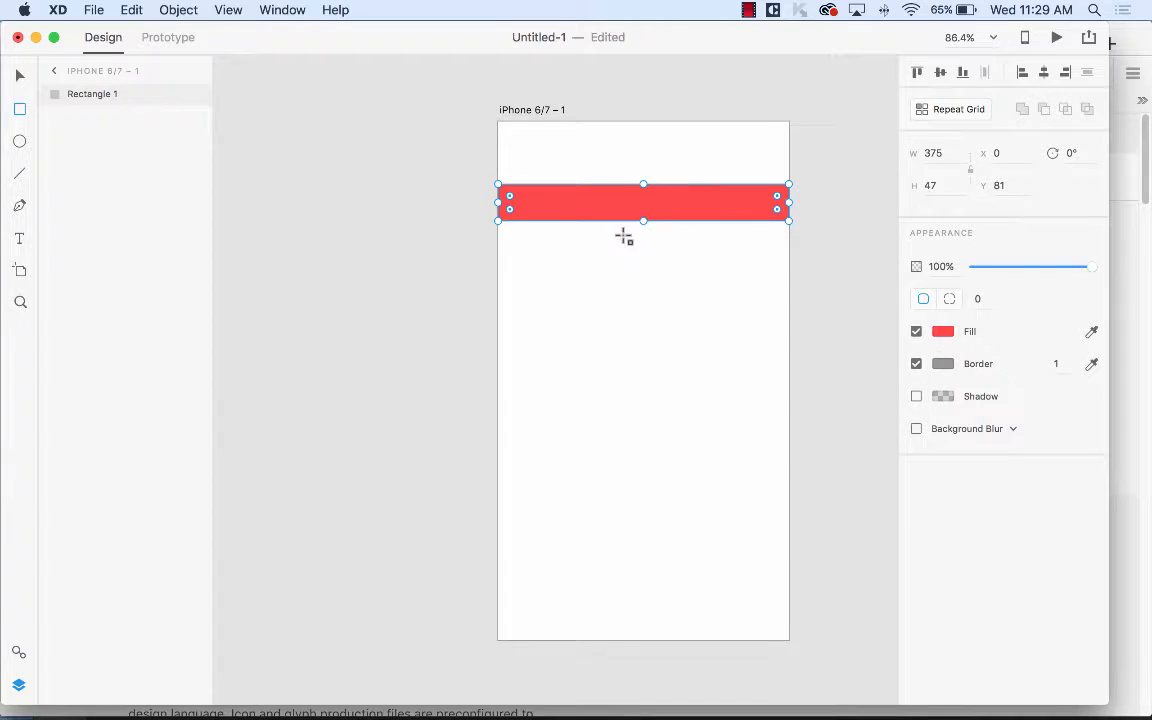
# Add a 'Go to New Page' text label and move it lower, centred below the bar.
pyautogui.click(20, 238)
pyautogui.click(562, 281)
pyautogui.write('Go to New Page')
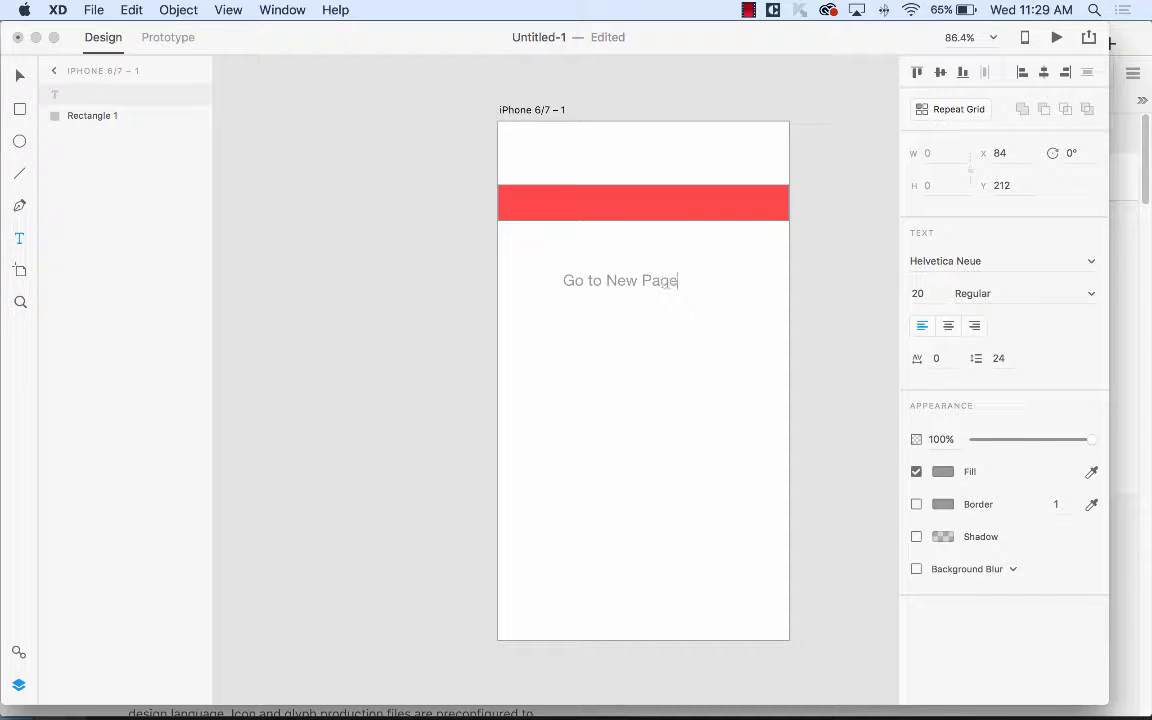
pyautogui.click(19, 75)
pyautogui.click(652, 308)
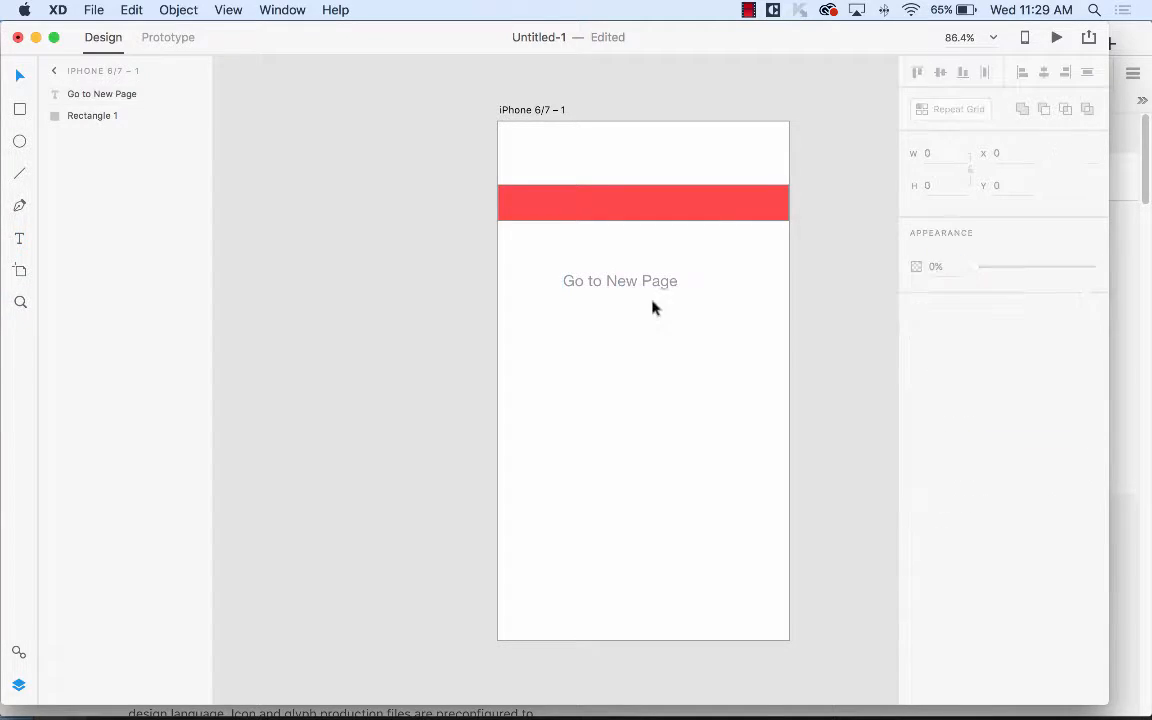
pyautogui.moveTo(651, 283); pyautogui.dragTo(635, 373)
pyautogui.click(228, 286)
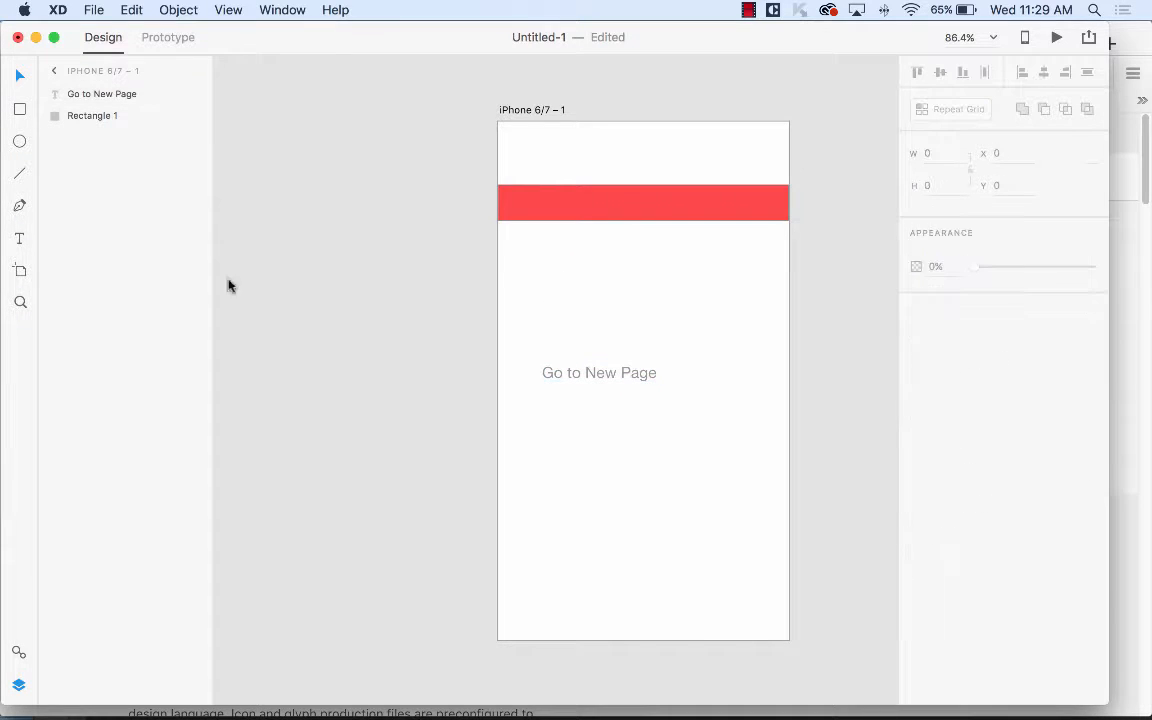
pyautogui.click(100, 9)
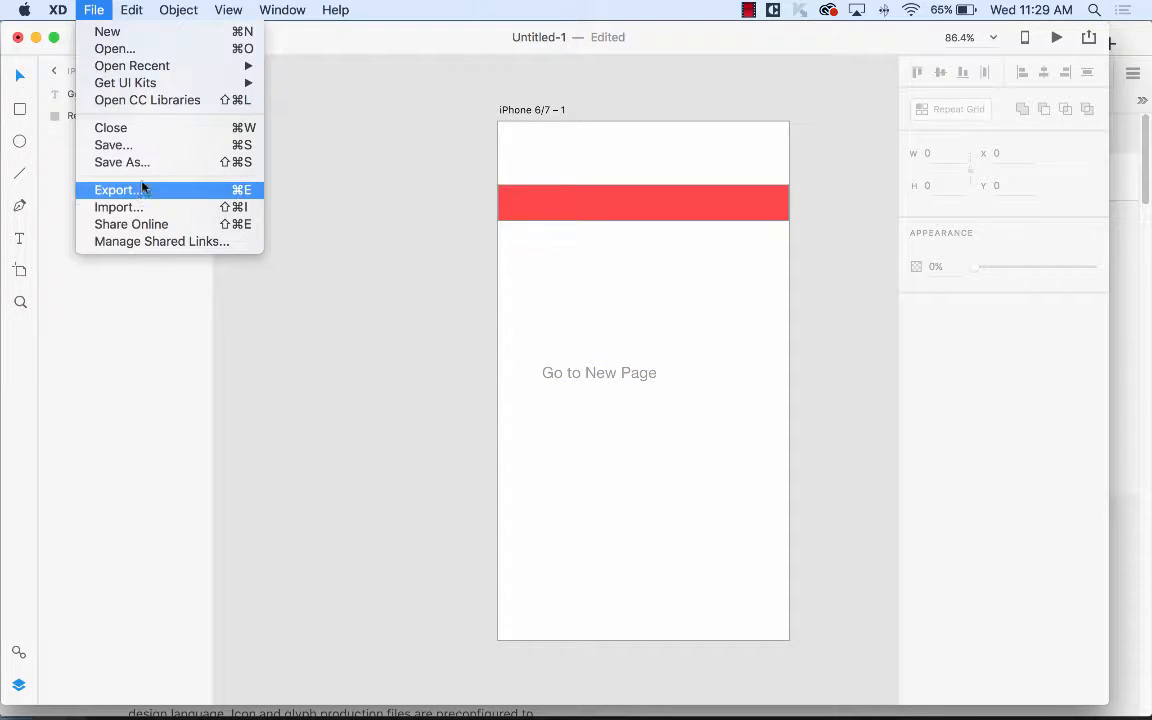
pyautogui.click(139, 206)
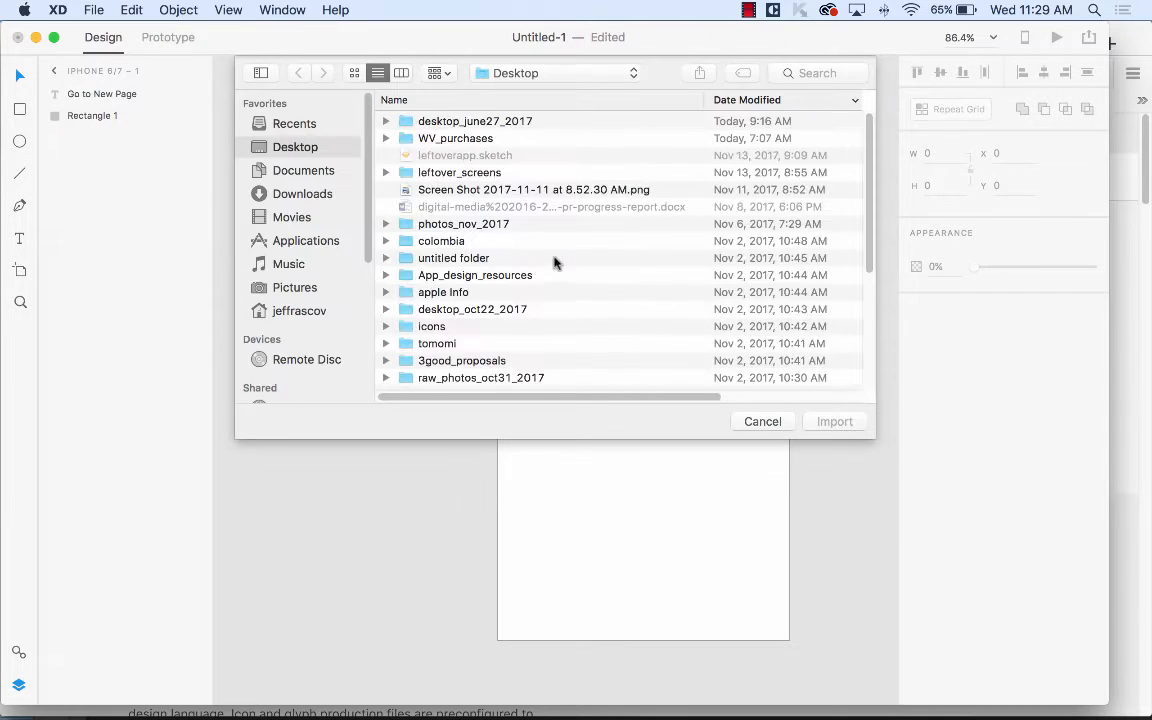
pyautogui.doubleClick(471, 125)
pyautogui.scroll(-5, 495, 274)
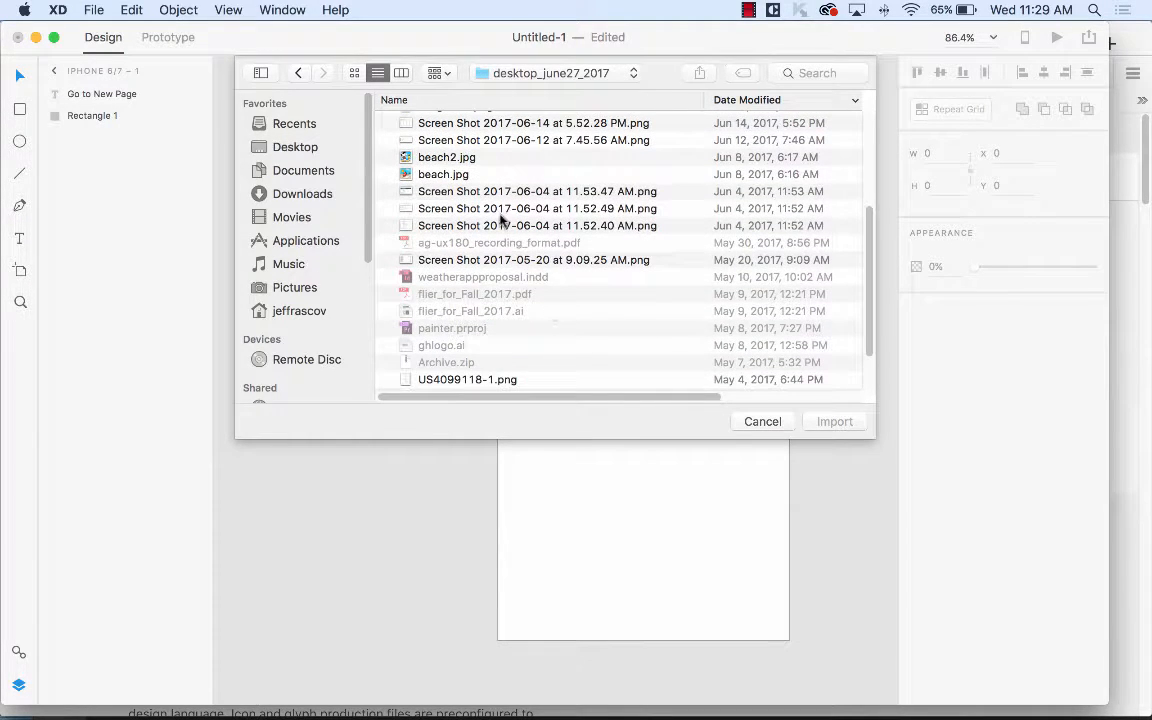
pyautogui.click(437, 174)
pyautogui.click(832, 421)
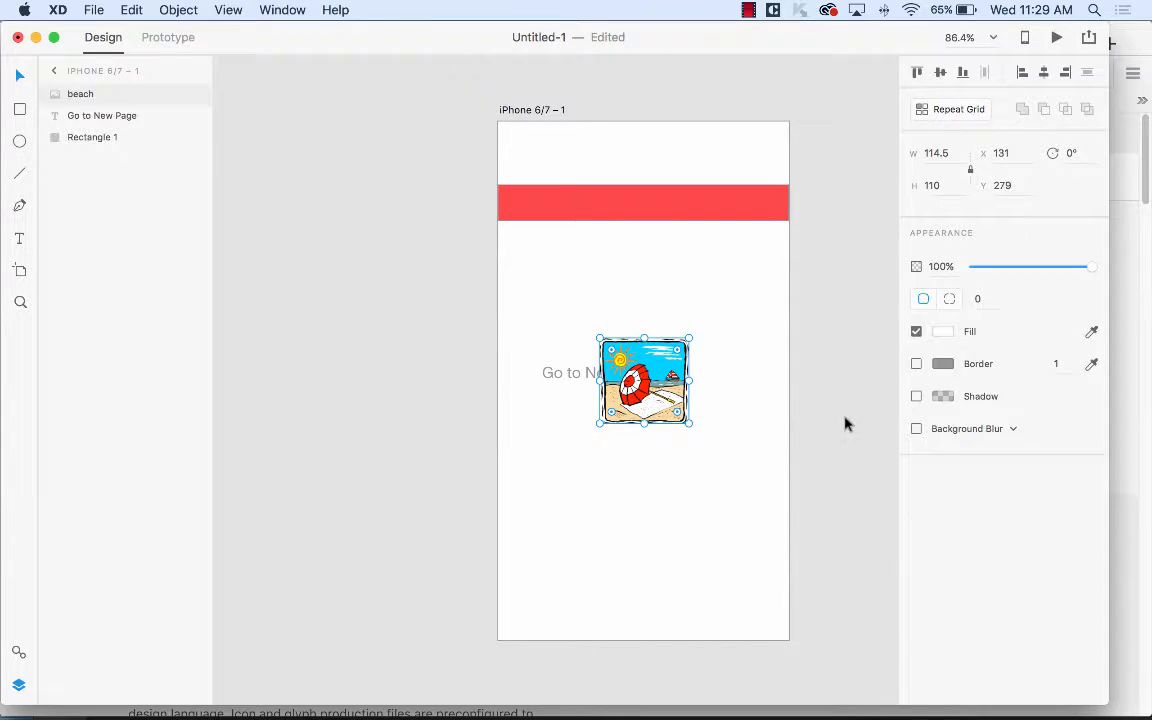
pyautogui.moveTo(649, 371); pyautogui.dragTo(568, 272)
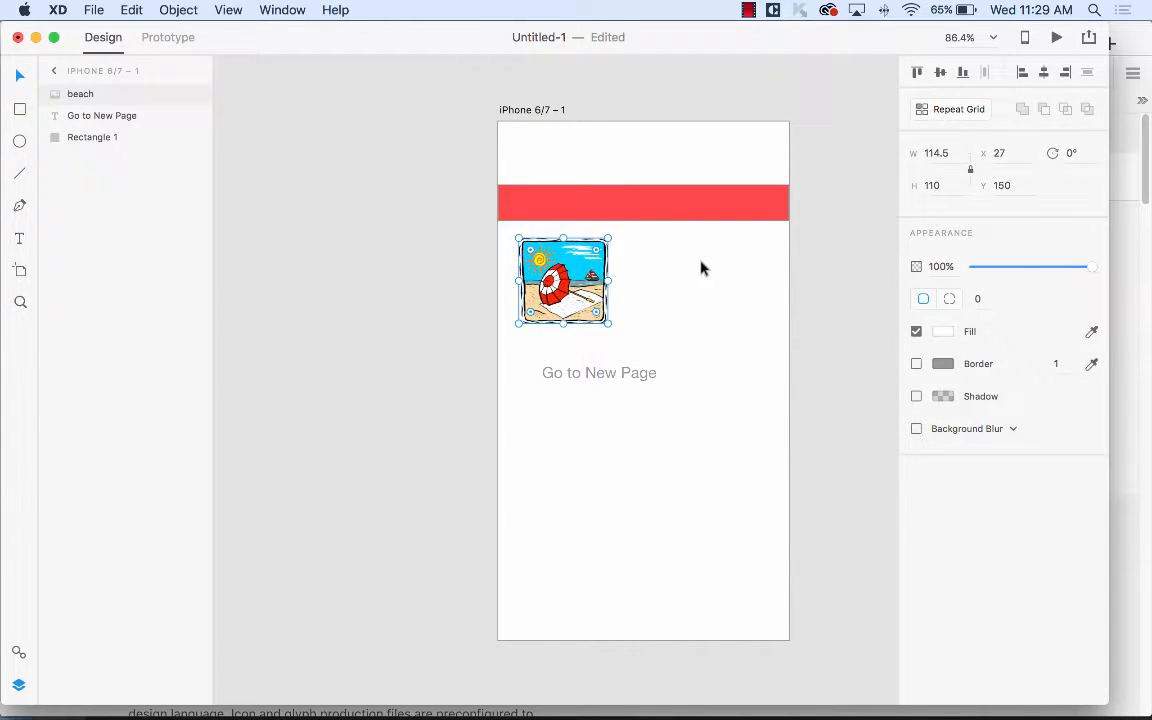
pyautogui.click(704, 268)
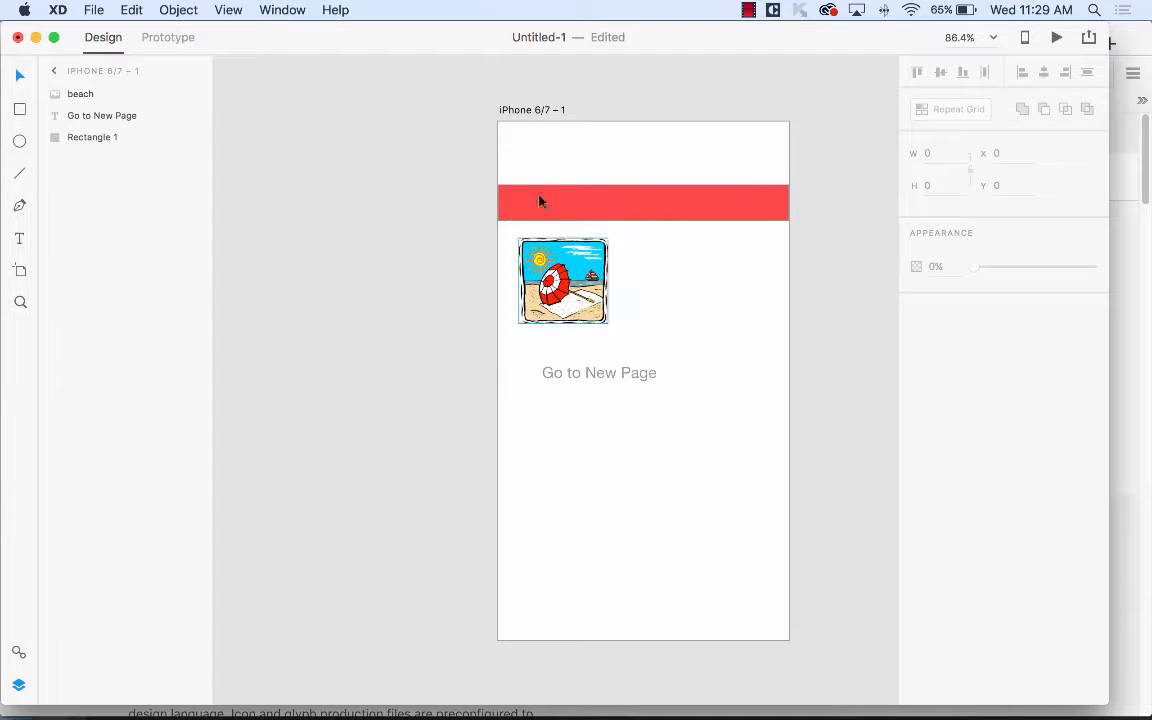
# Add a second iPhone 6/7 artboard beside the first.
pyautogui.moveTo(441, 98); pyautogui.dragTo(820, 650)
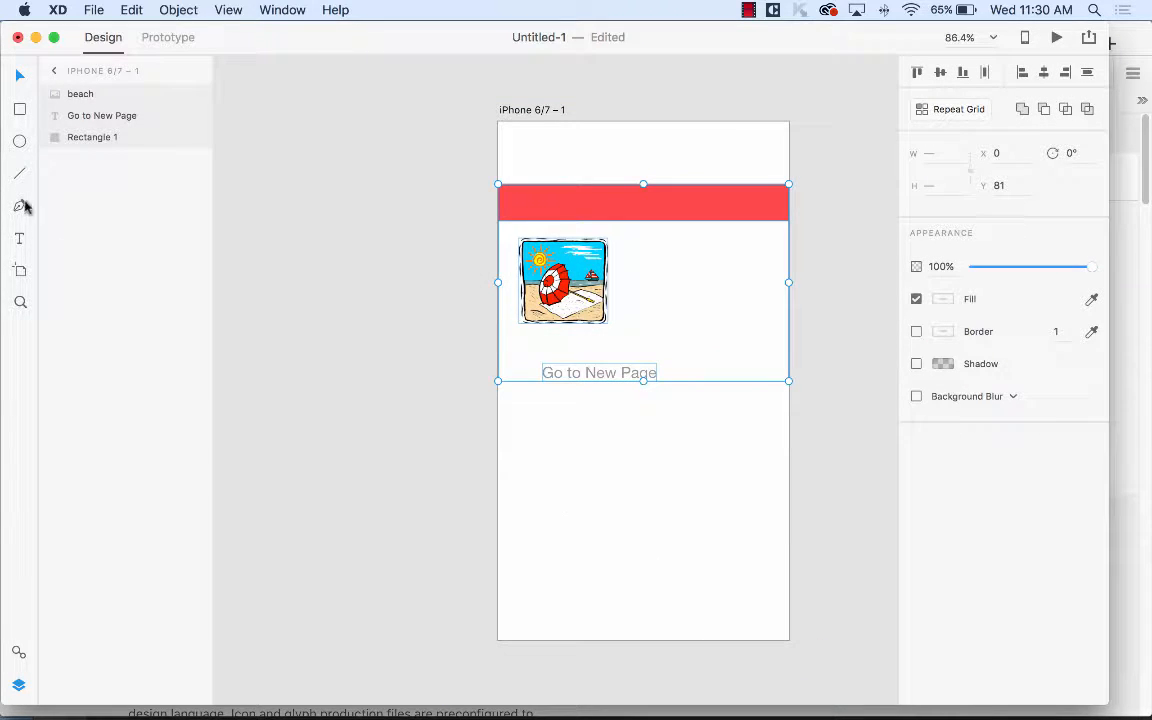
pyautogui.click(19, 264)
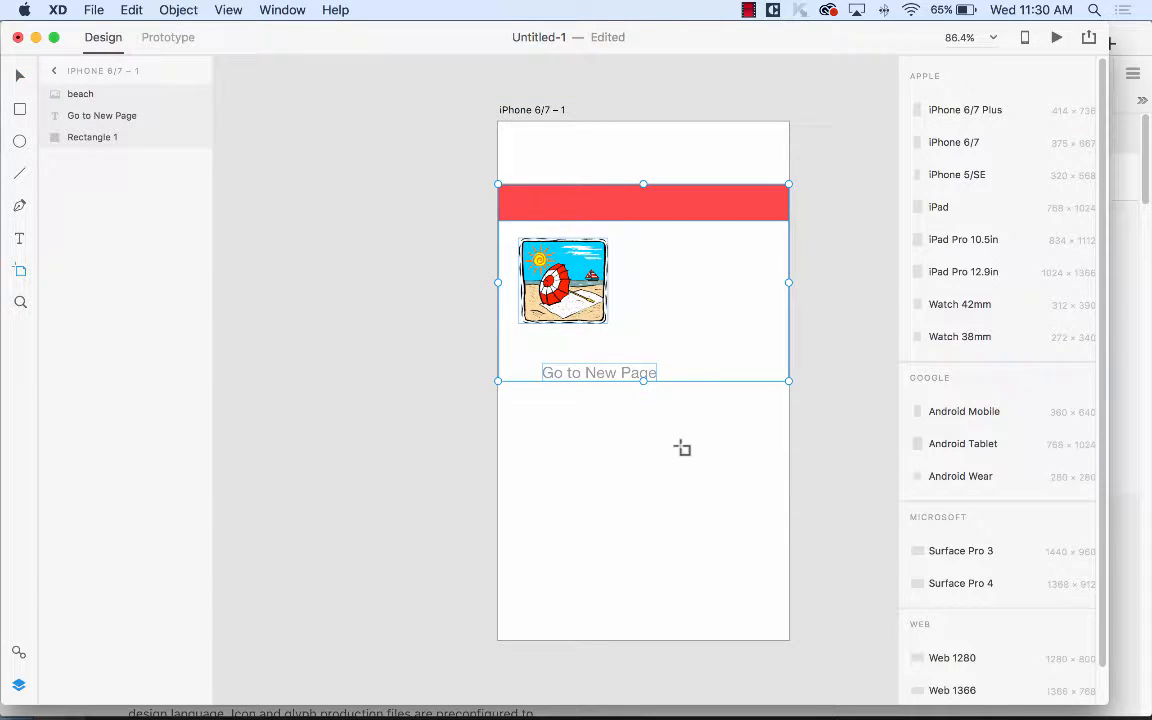
pyautogui.press('space')
pyautogui.moveTo(799, 205); pyautogui.dragTo(604, 185)
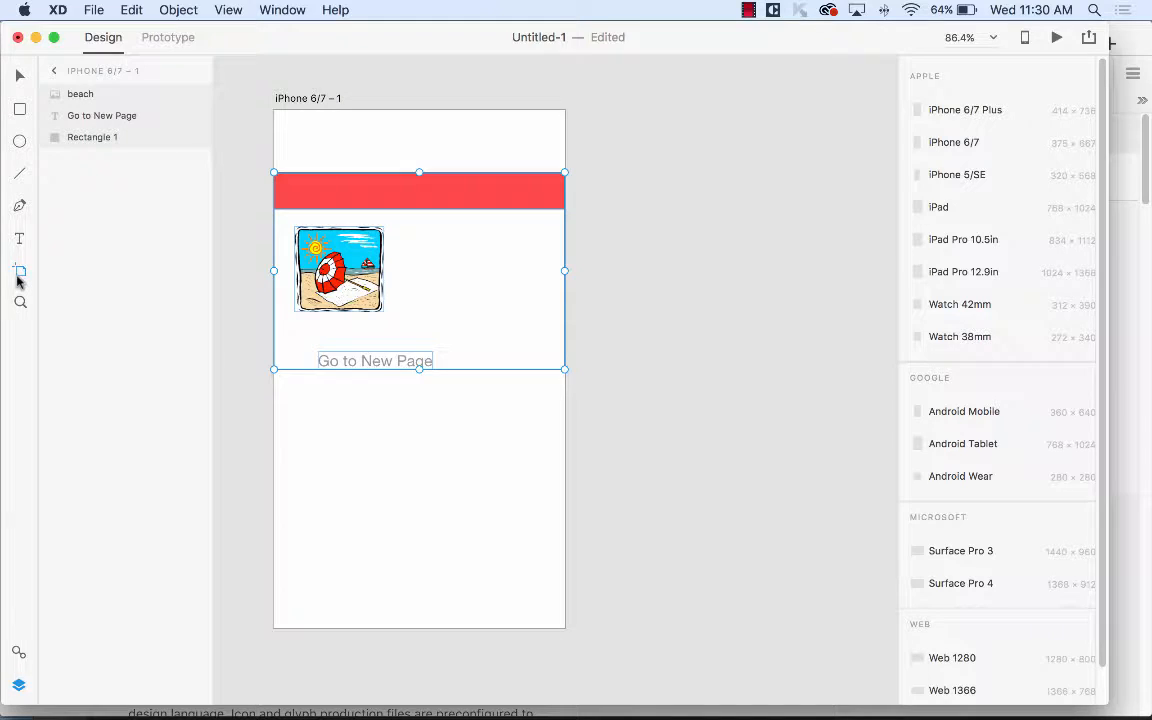
pyautogui.click(597, 111)
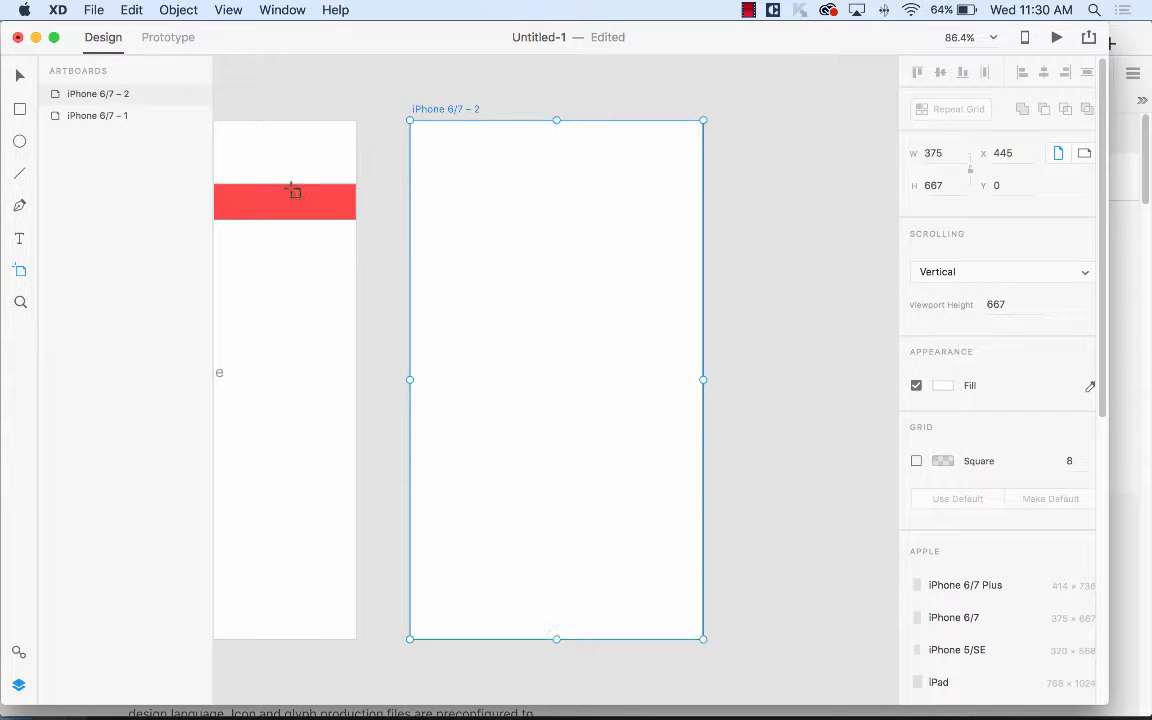
pyautogui.click(19, 75)
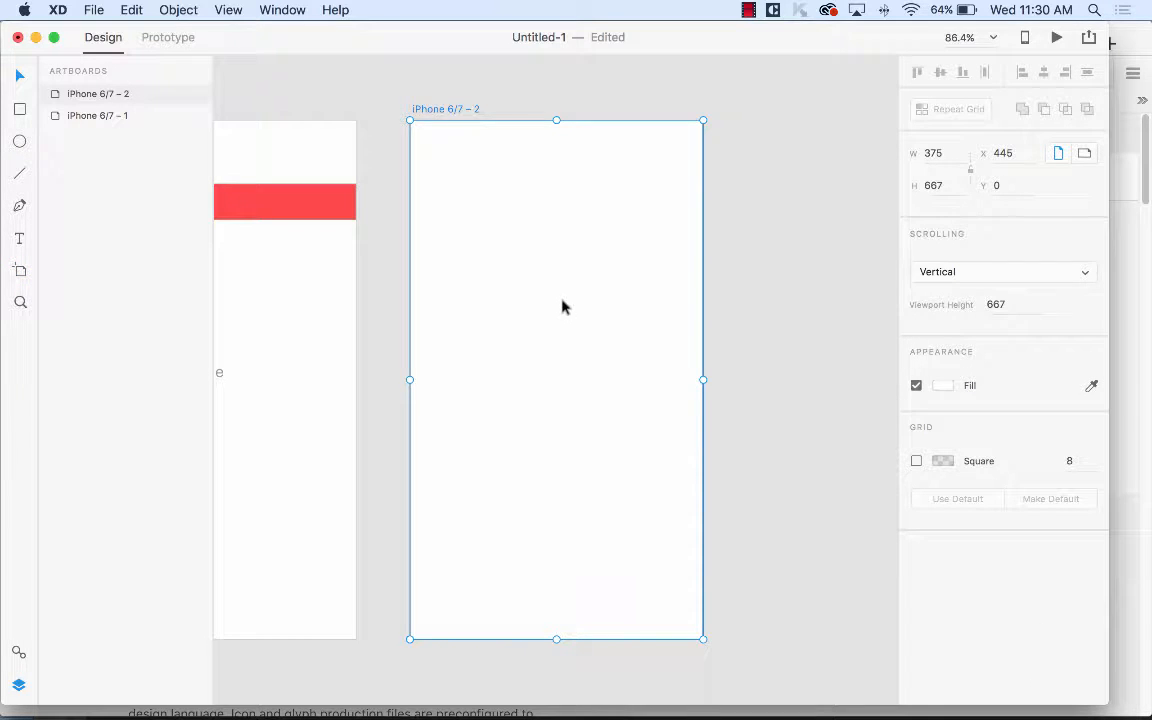
pyautogui.moveTo(481, 282); pyautogui.dragTo(668, 247)
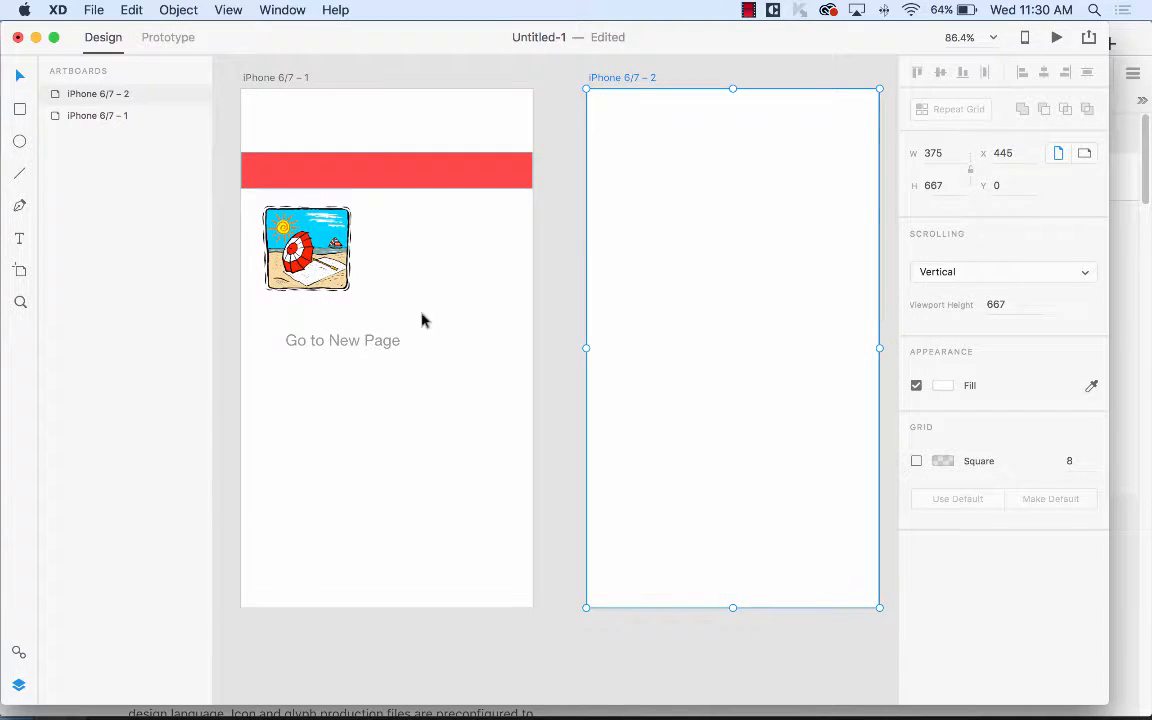
# Draw a rectangle near the top-left of artboard 2 with a #FA6262 red fill.
pyautogui.click(19, 109)
pyautogui.moveTo(602, 133); pyautogui.dragTo(714, 303)
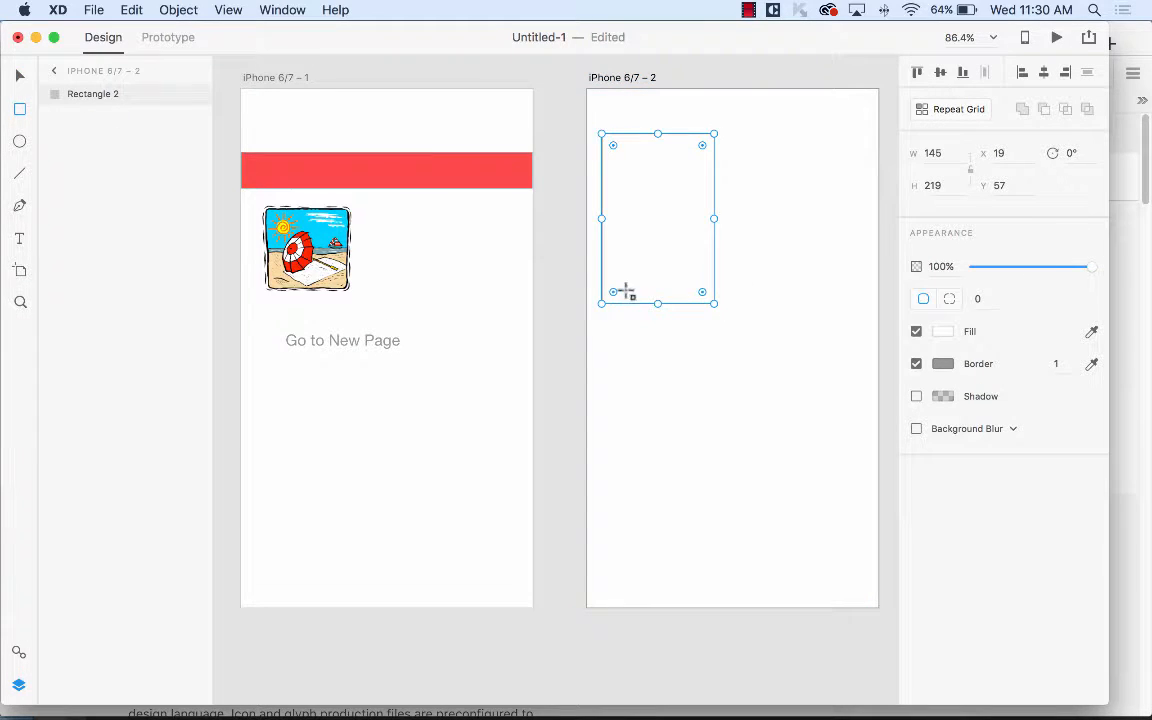
pyautogui.click(943, 331)
pyautogui.moveTo(766, 265); pyautogui.dragTo(817, 233)
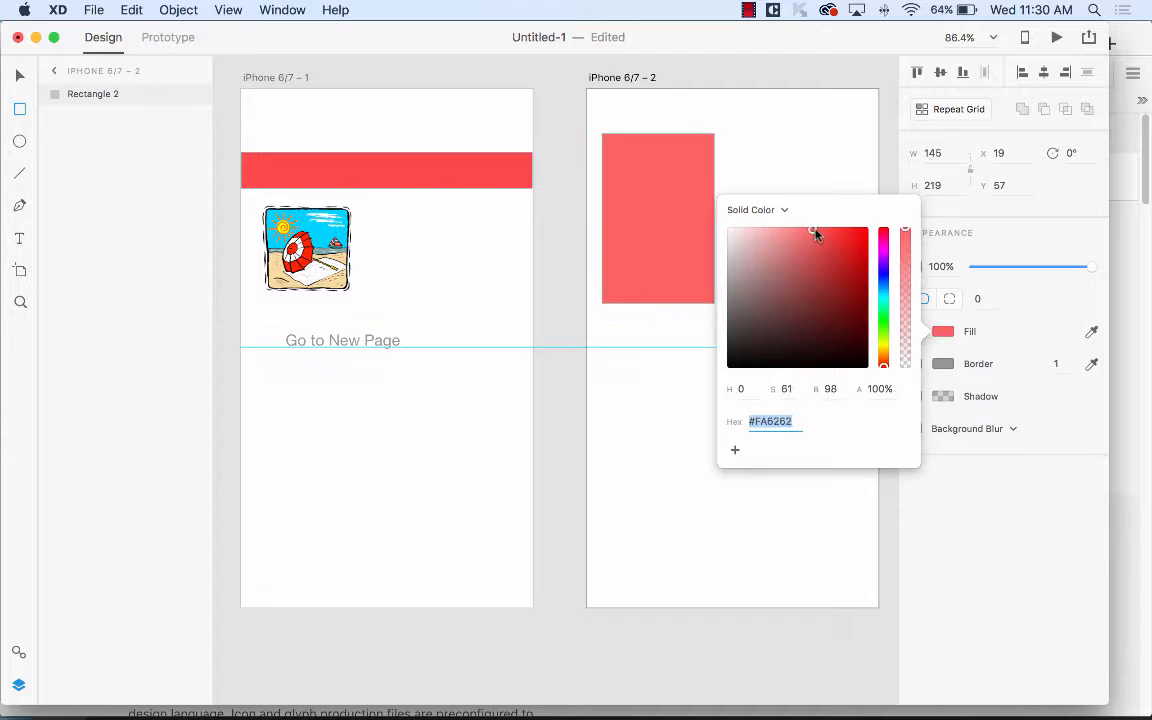
pyautogui.click(985, 231)
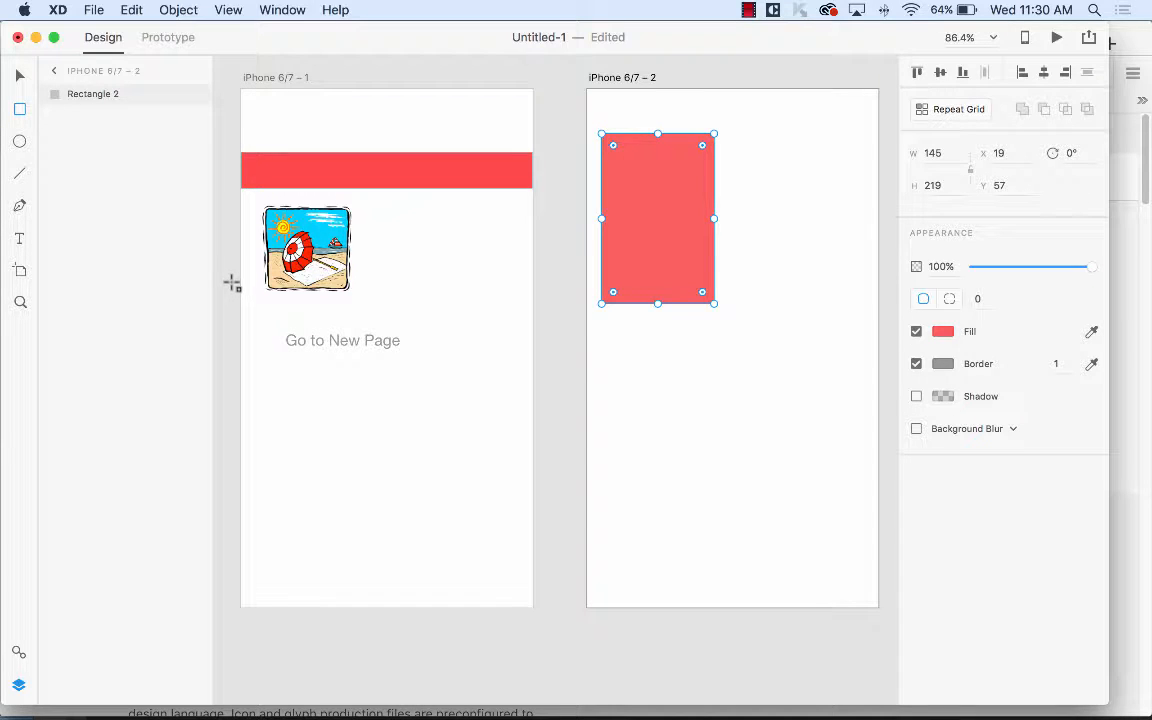
# Add the text 'Go to New Page 2' below the red rectangle.
pyautogui.click(19, 237)
pyautogui.click(624, 355)
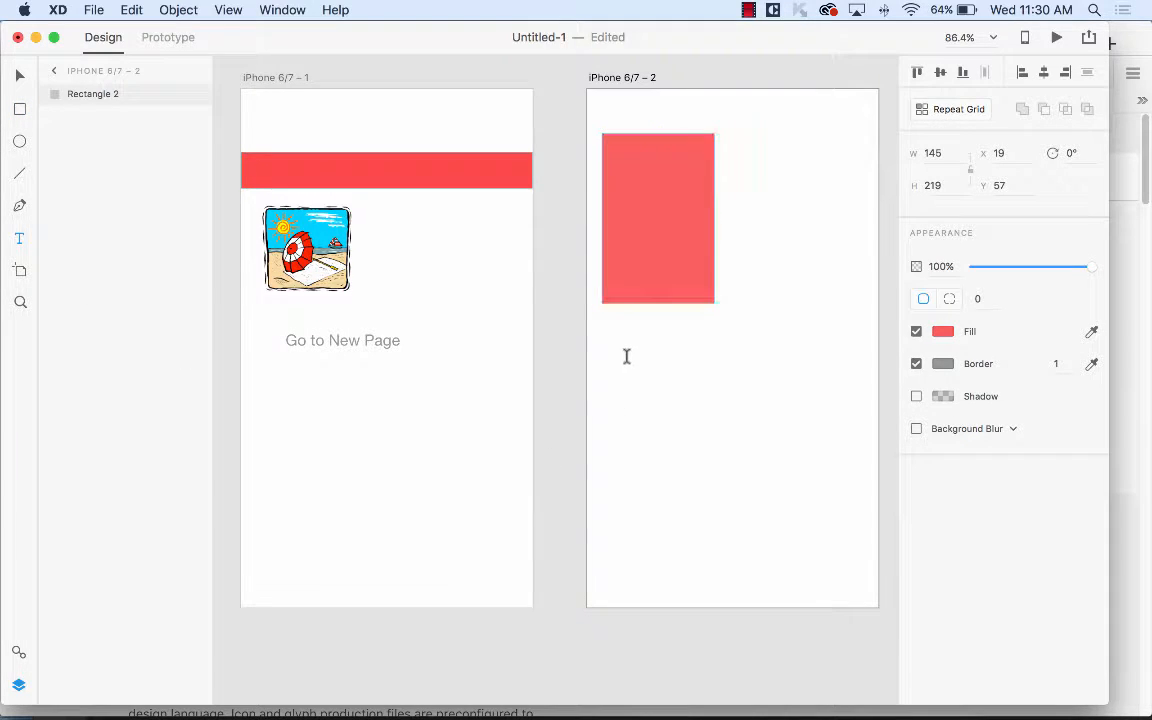
pyautogui.write('Go to New Page 2')
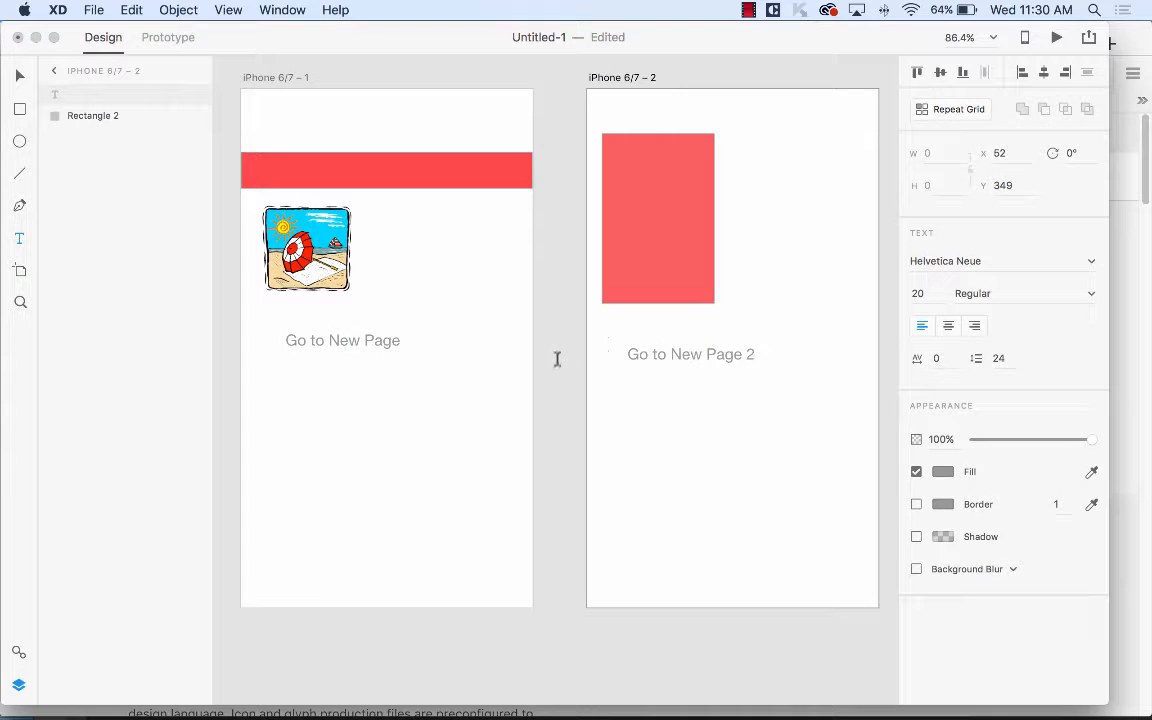
pyautogui.click(17, 77)
pyautogui.click(713, 484)
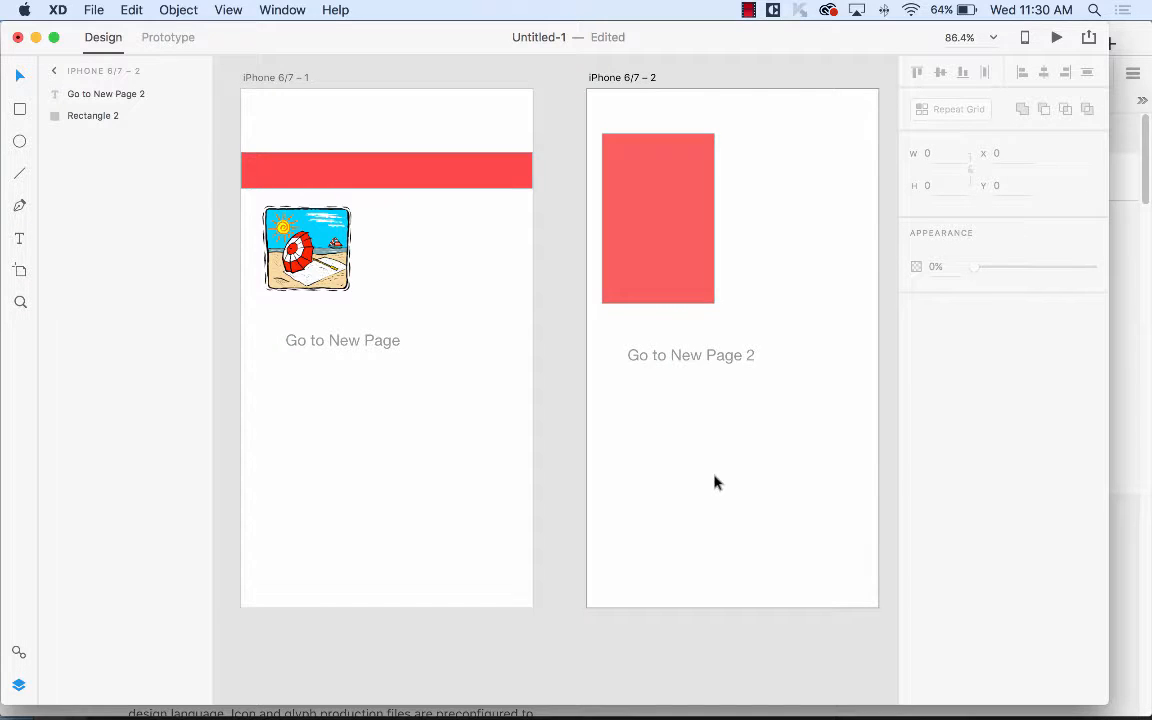
pyautogui.moveTo(714, 483); pyautogui.dragTo(368, 442)
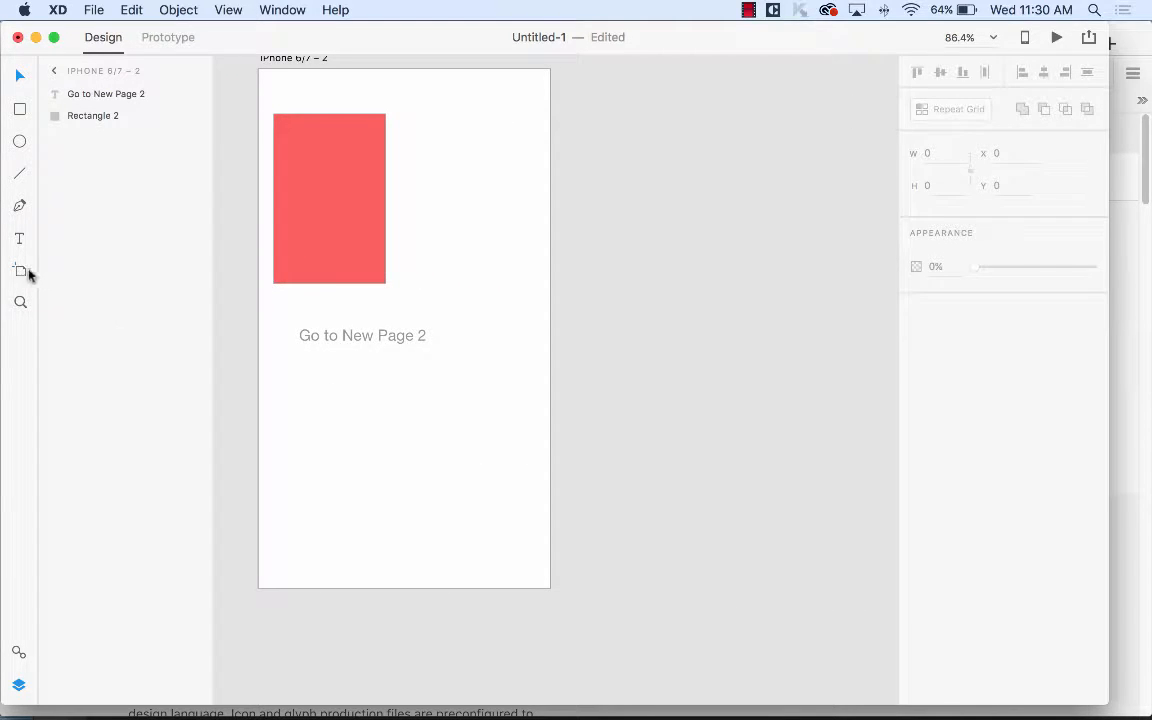
# Add a blank third iPhone 6/7 artboard, then switch to Photoshop's winter_app.psd.
pyautogui.click(20, 270)
pyautogui.click(598, 72)
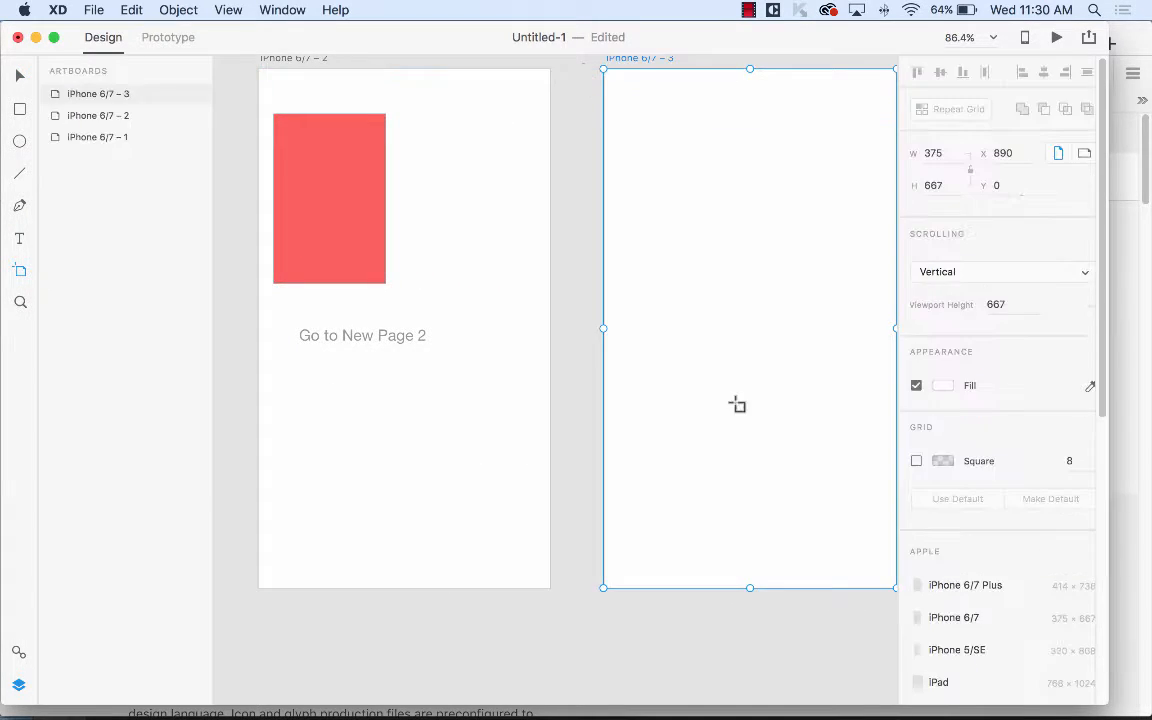
pyautogui.moveTo(741, 697)
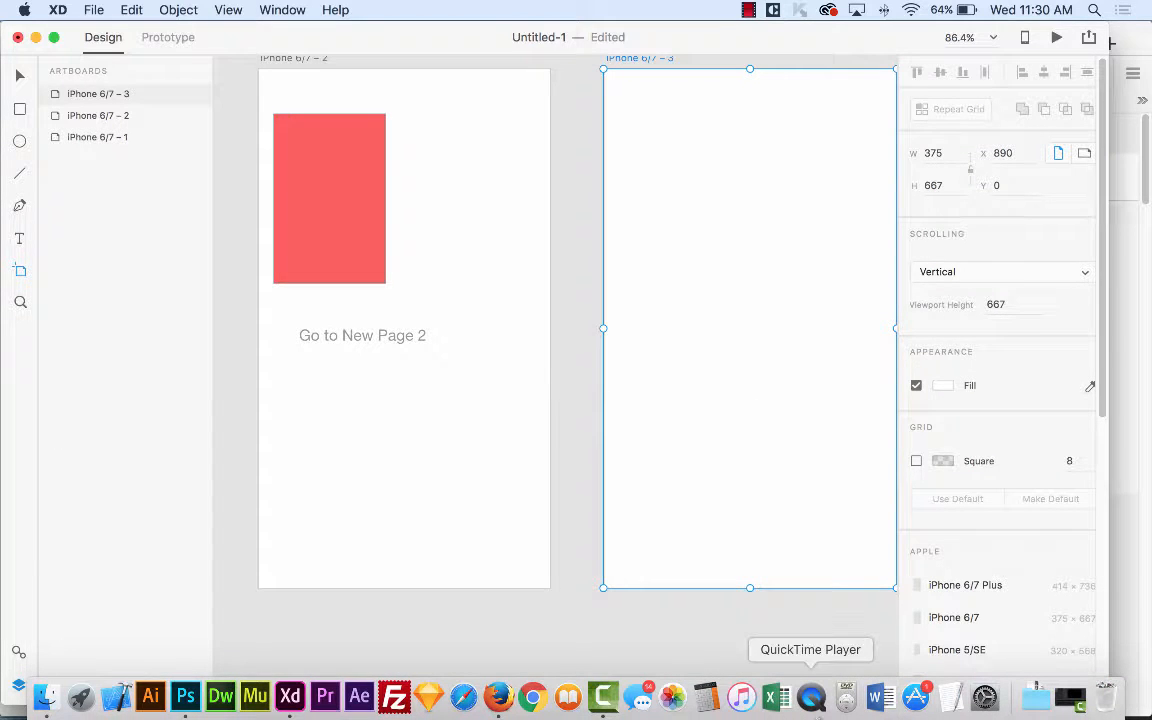
pyautogui.click(185, 697)
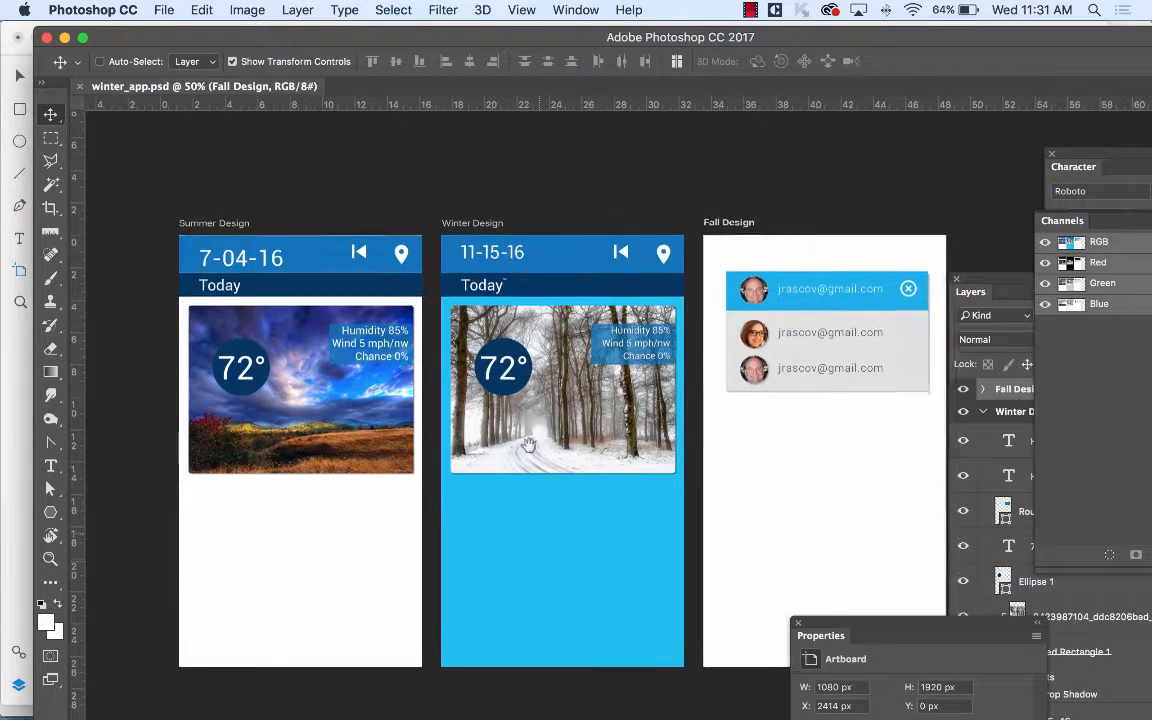
pyautogui.moveTo(534, 583); pyautogui.dragTo(494, 473)
pyautogui.scroll(2, 494, 473)
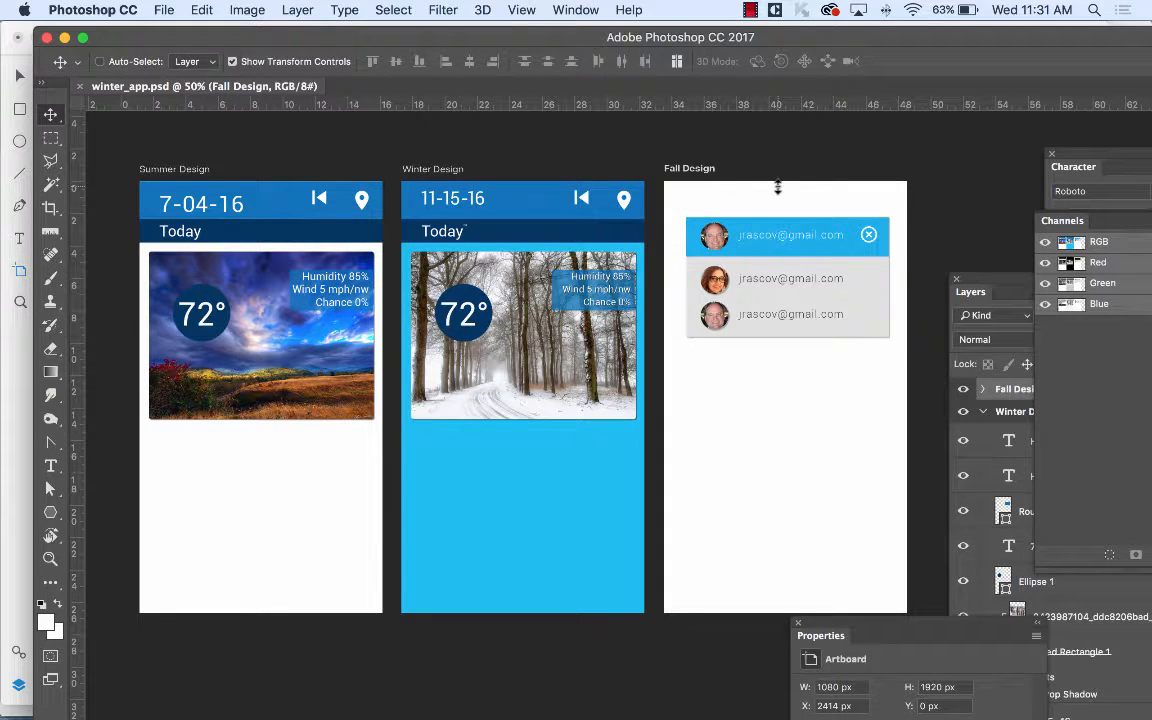
# Cancel a Quick Export as PNG, then open Export As for the Fall, Winter and Summer artboards.
pyautogui.click(165, 10)
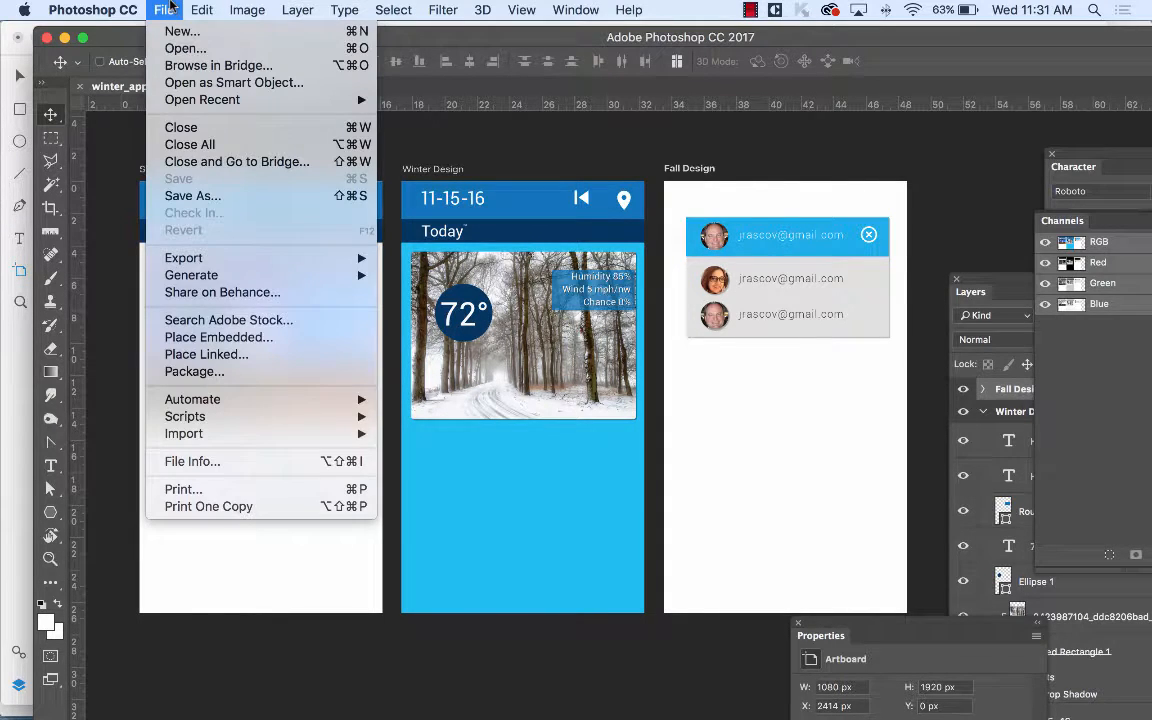
pyautogui.moveTo(198, 258)
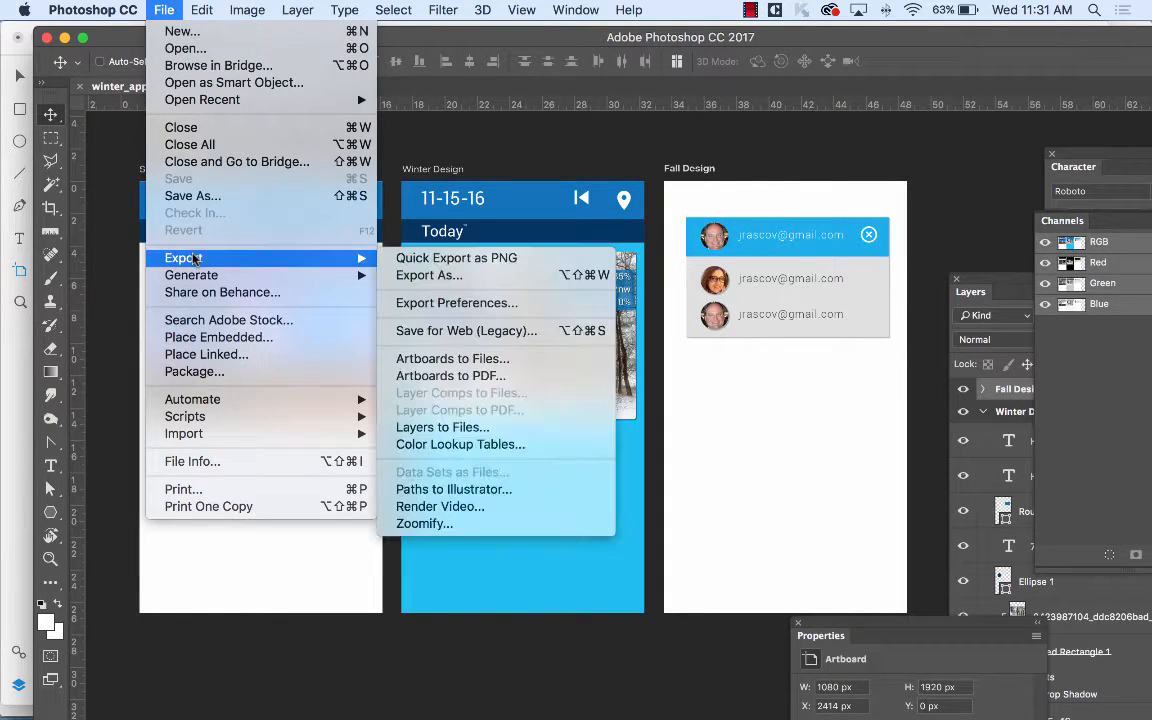
pyautogui.click(535, 263)
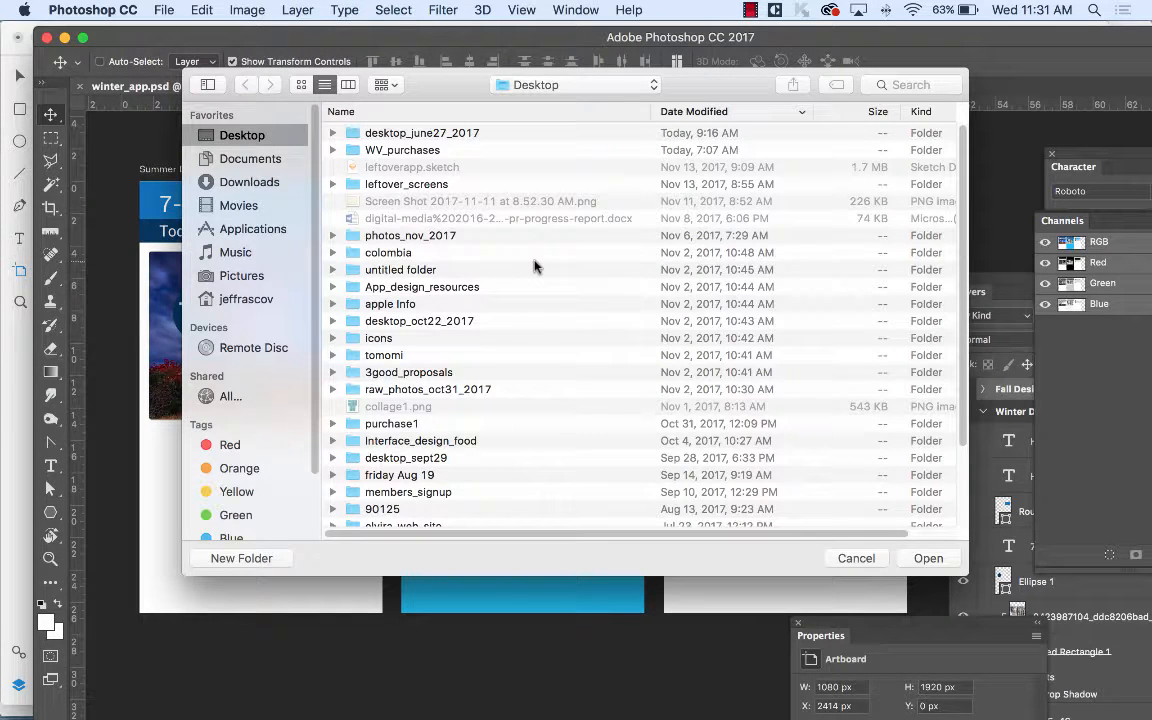
pyautogui.click(856, 558)
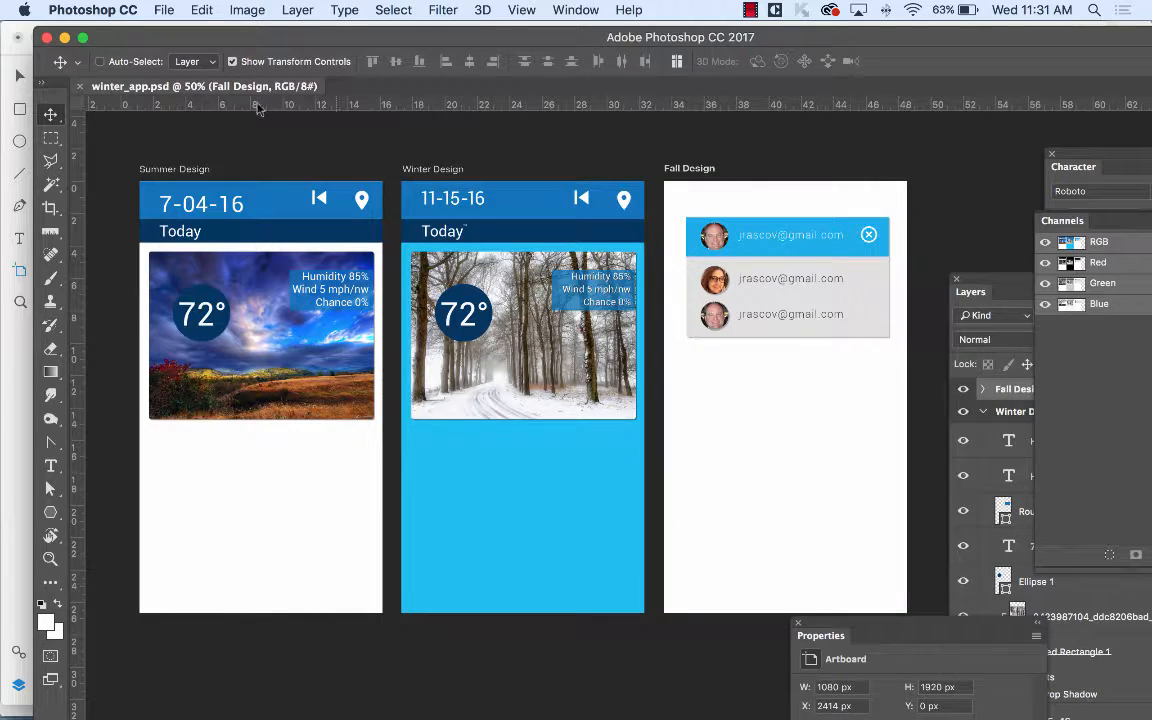
pyautogui.click(163, 10)
pyautogui.moveTo(244, 258)
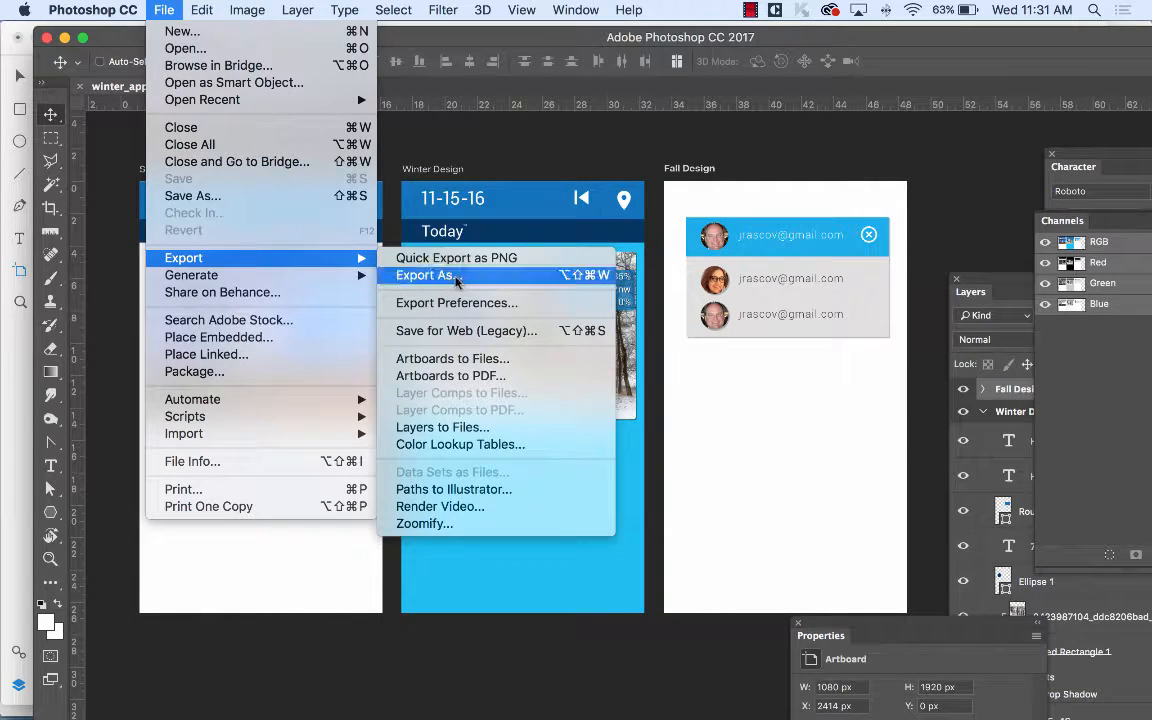
pyautogui.click(456, 281)
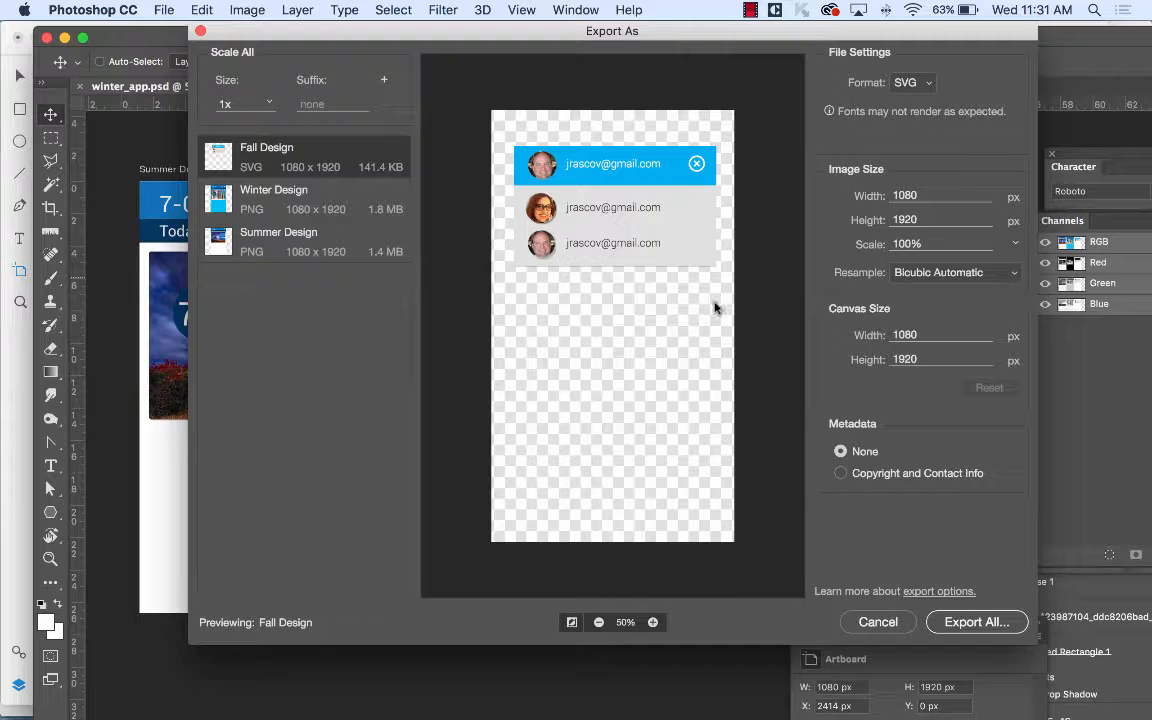
# Switch Fall Design's export format from SVG to PNG and preview all three artboards.
pyautogui.click(912, 83)
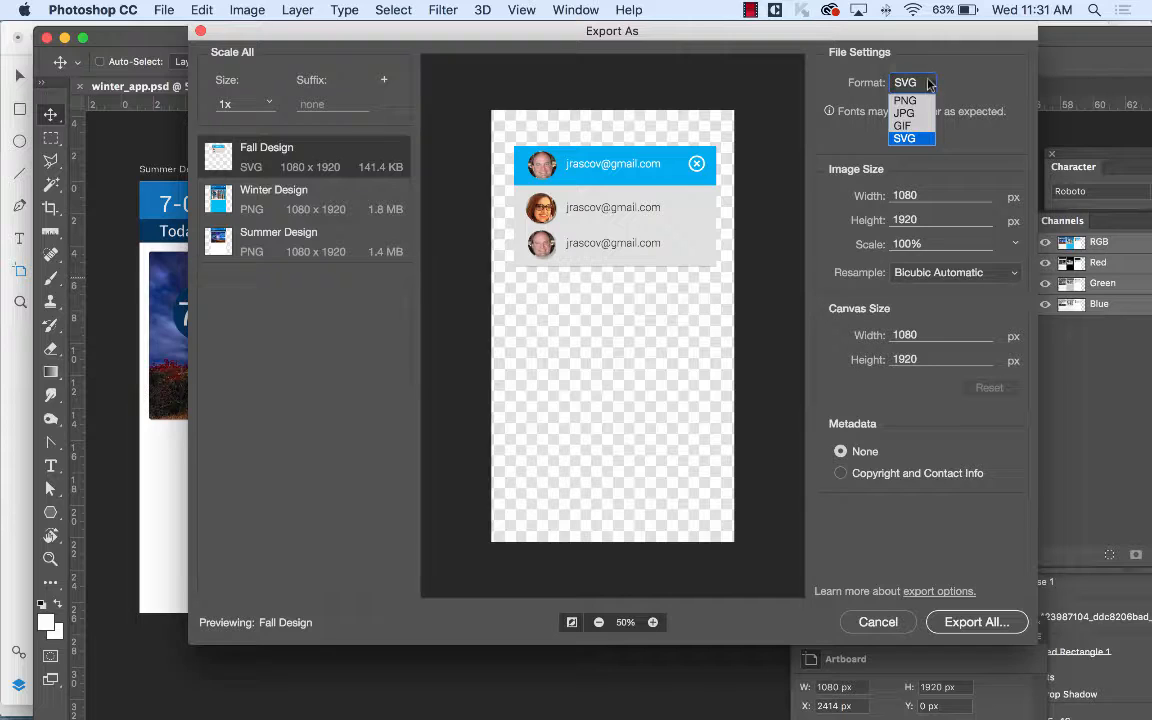
pyautogui.click(907, 101)
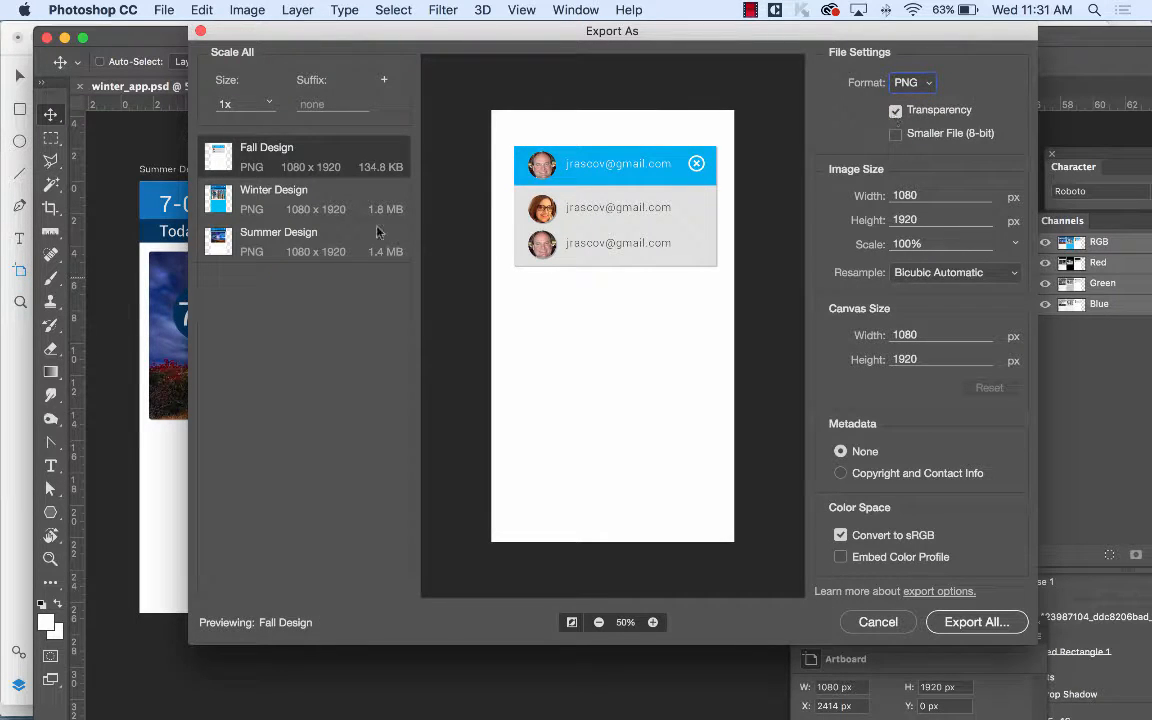
pyautogui.click(320, 197)
pyautogui.click(323, 240)
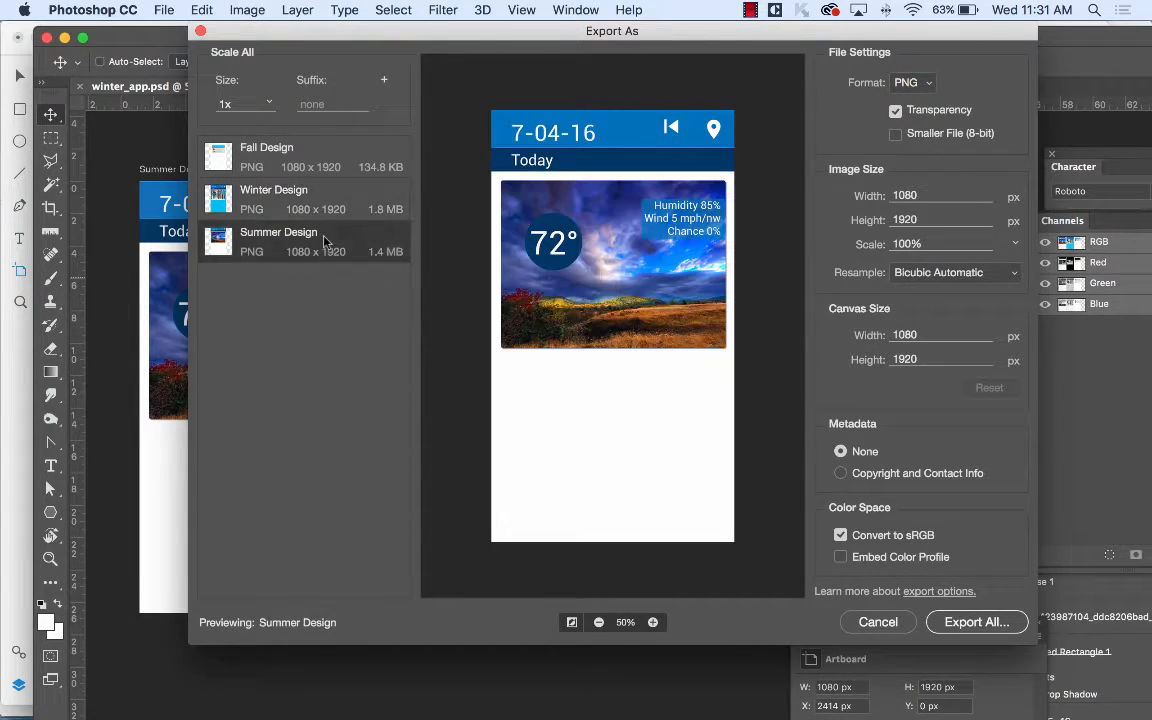
pyautogui.click(282, 150)
pyautogui.click(278, 190)
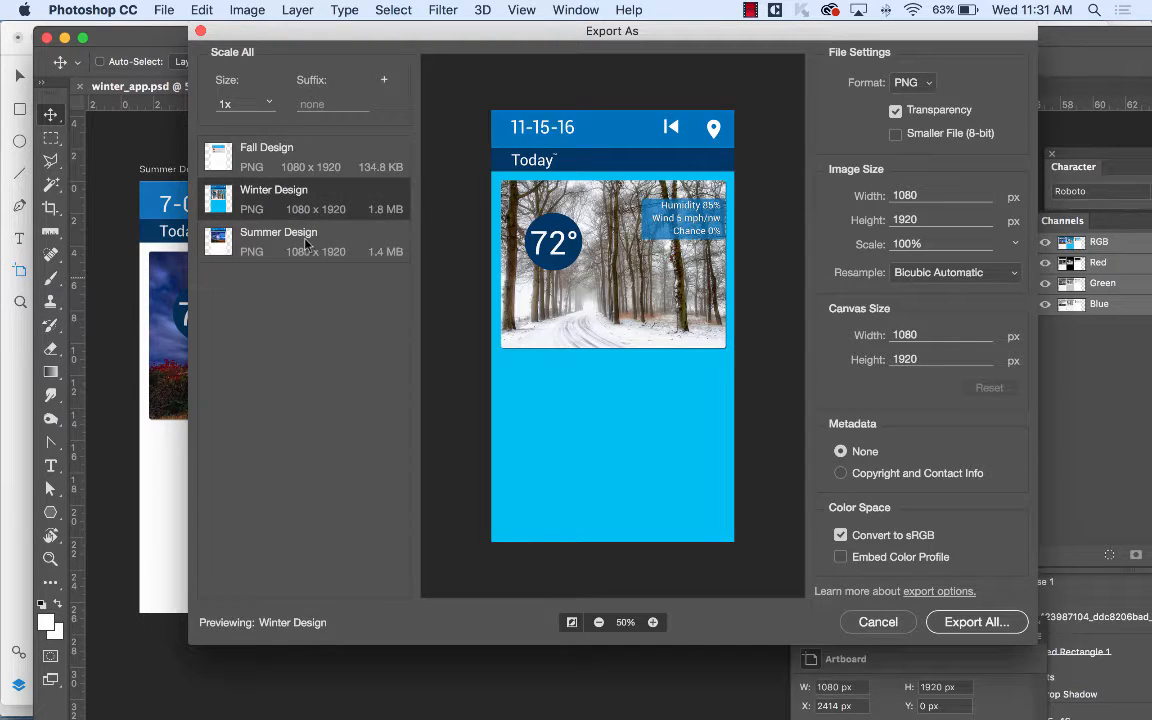
pyautogui.click(308, 243)
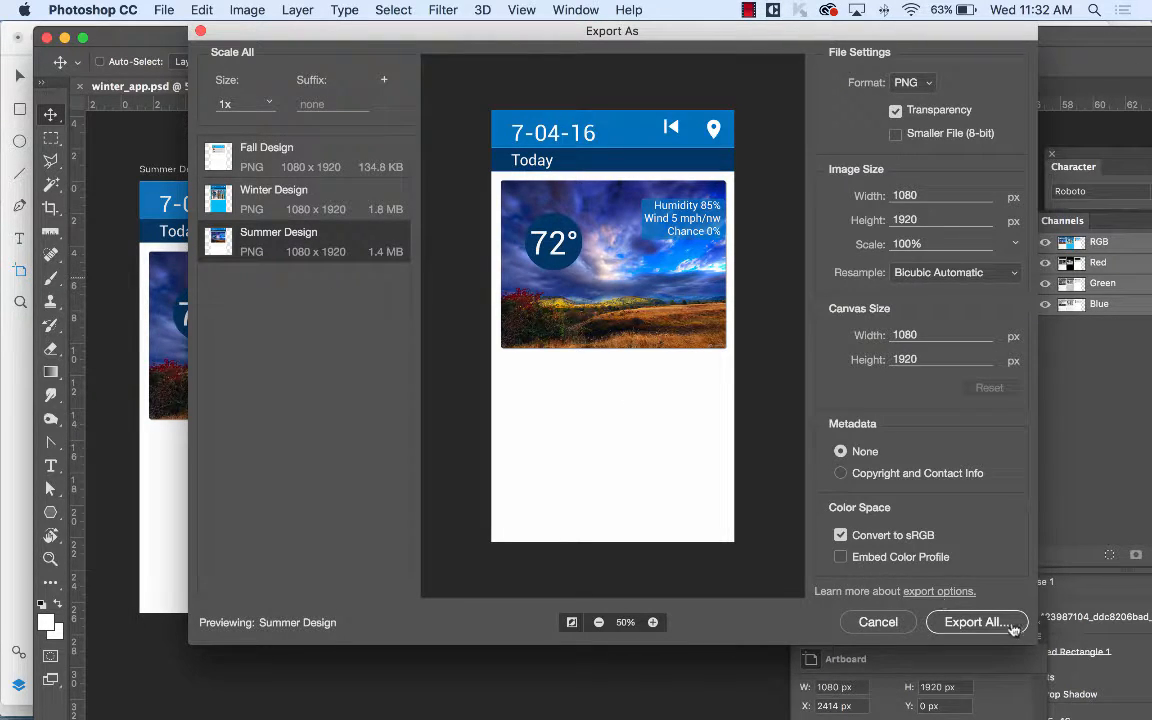
# Export all artboards as PNGs into a new Desktop folder named weather_app.
pyautogui.click(985, 622)
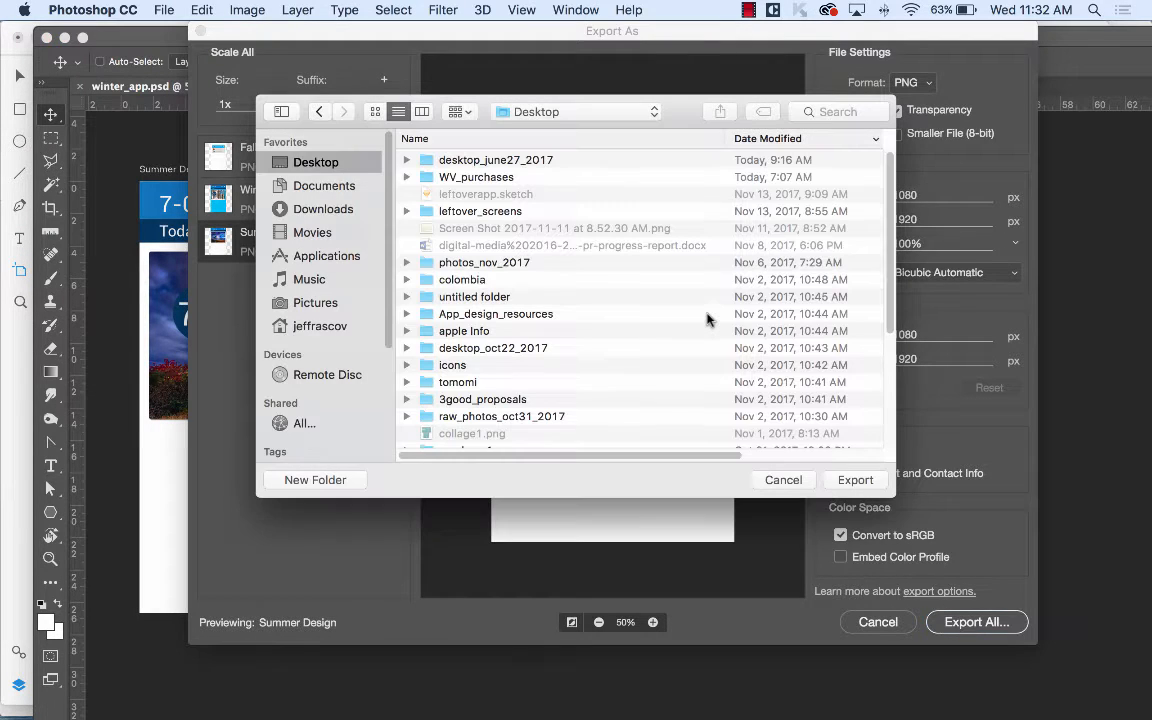
pyautogui.click(318, 480)
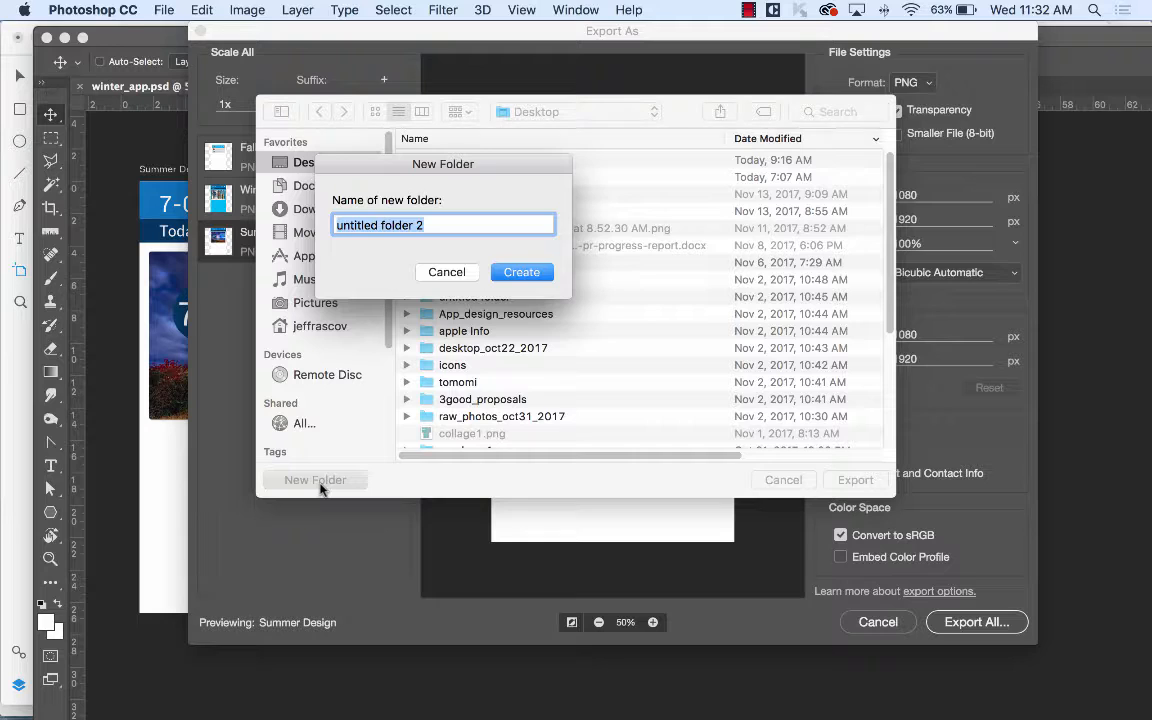
pyautogui.write('weather')
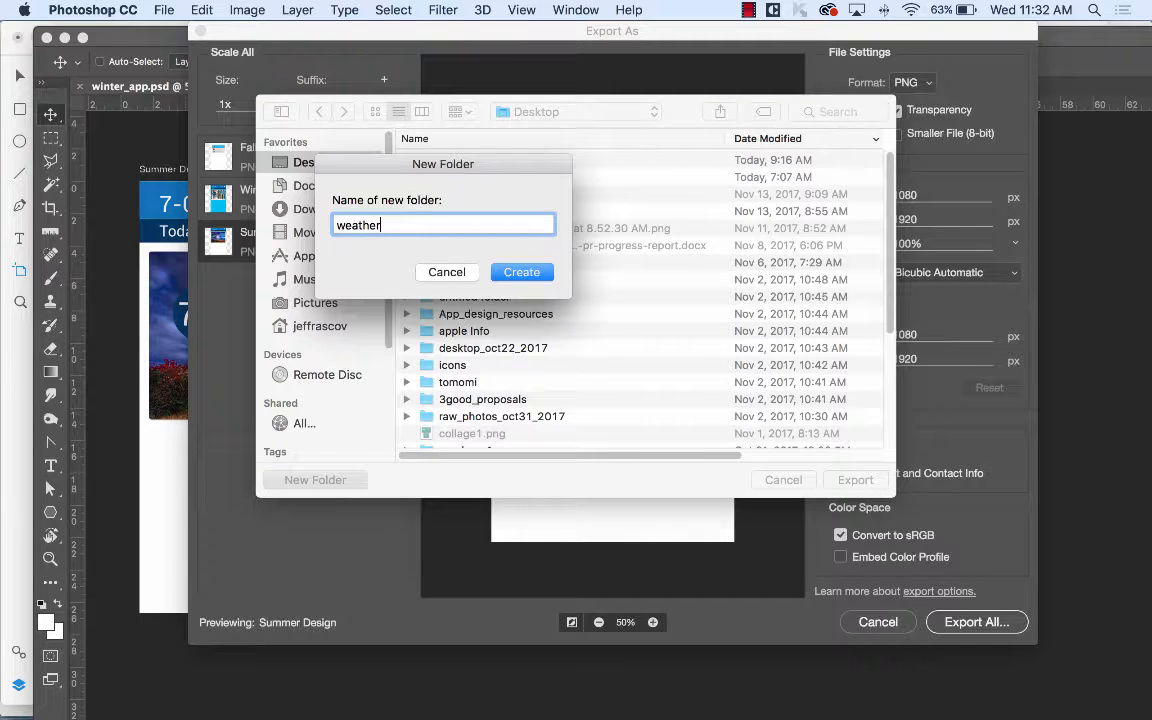
pyautogui.write('_app')
pyautogui.click(518, 271)
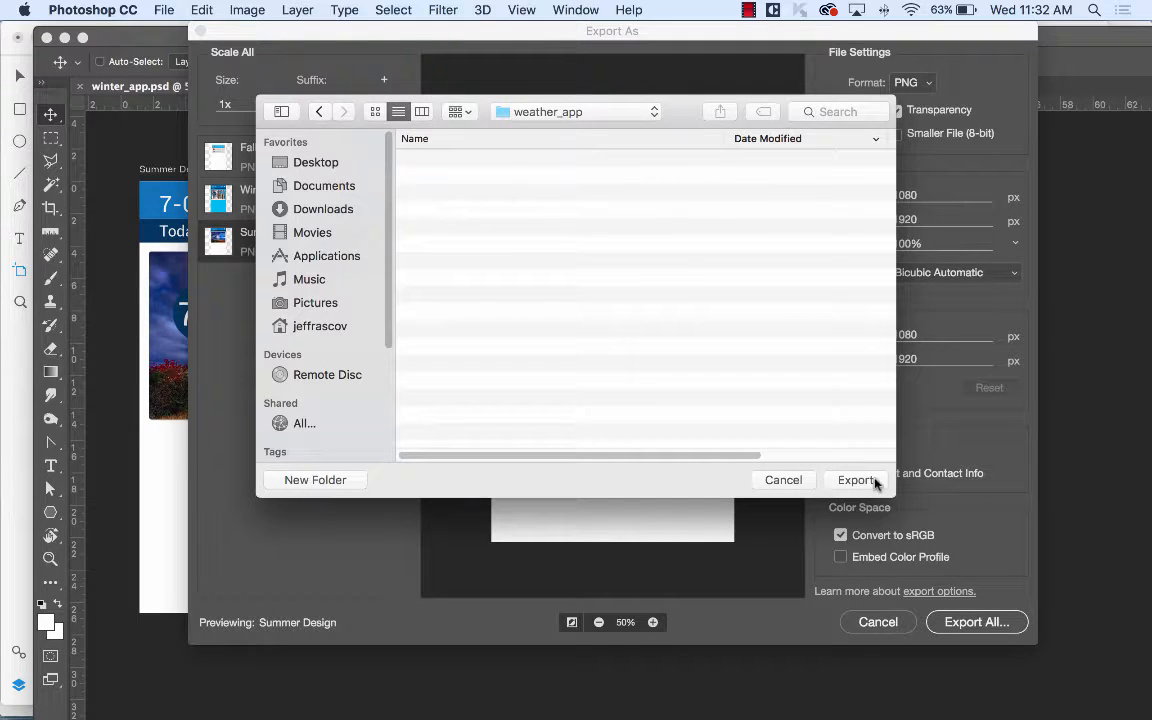
pyautogui.click(874, 480)
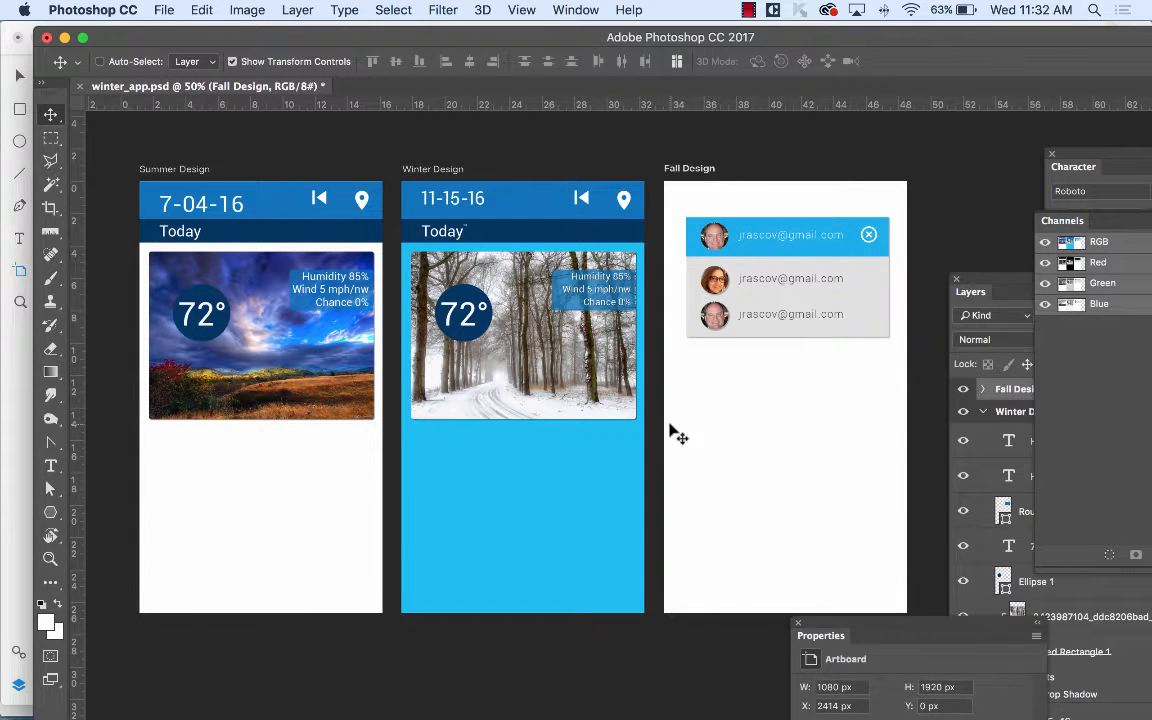
# Back in XD, import Summer Design.png from the Desktop weather_app folder.
pyautogui.click(17, 522)
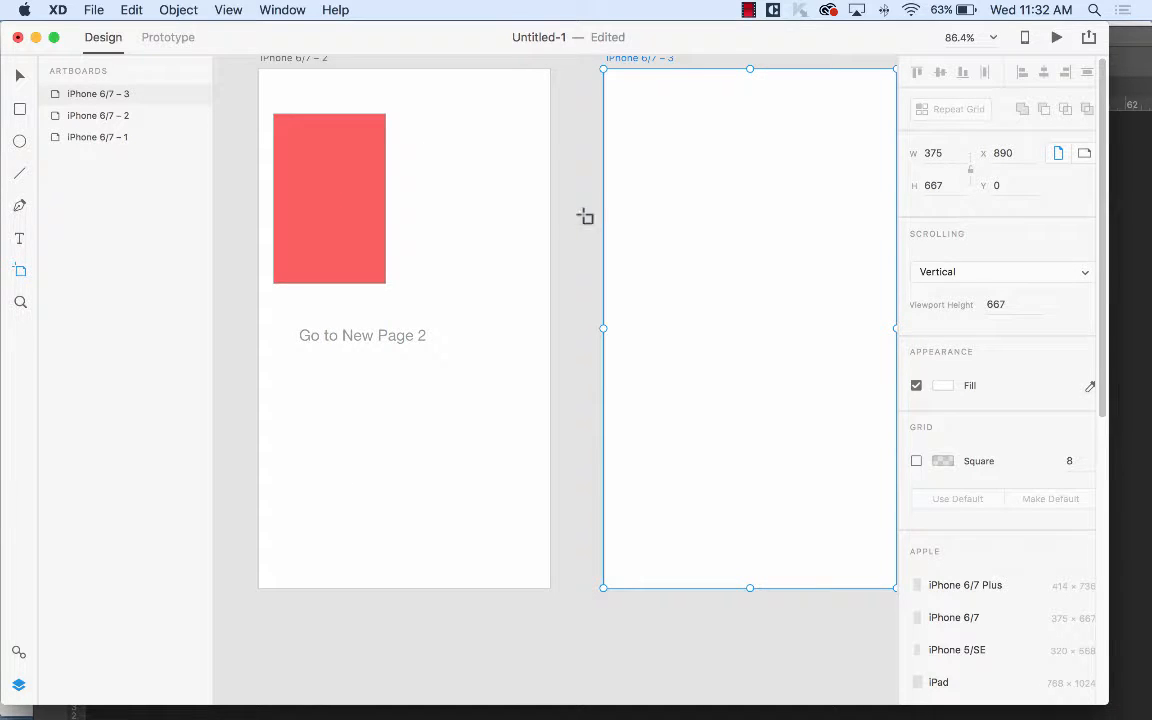
pyautogui.moveTo(677, 225); pyautogui.dragTo(571, 257)
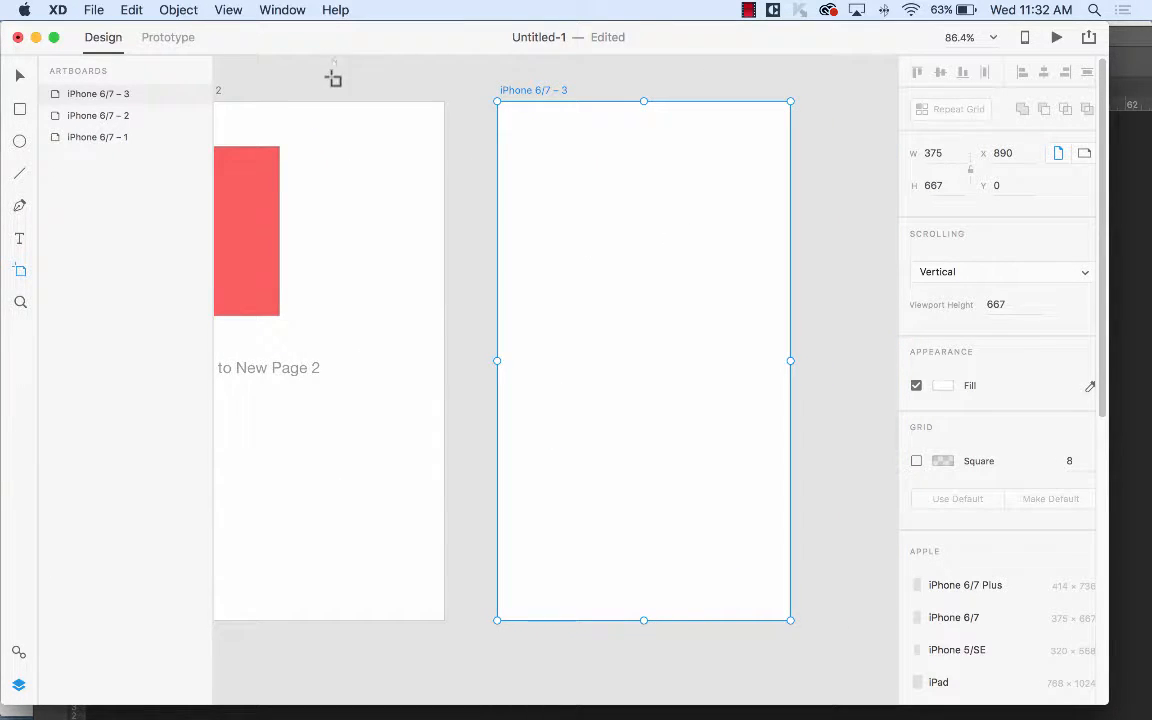
pyautogui.click(20, 76)
pyautogui.click(307, 66)
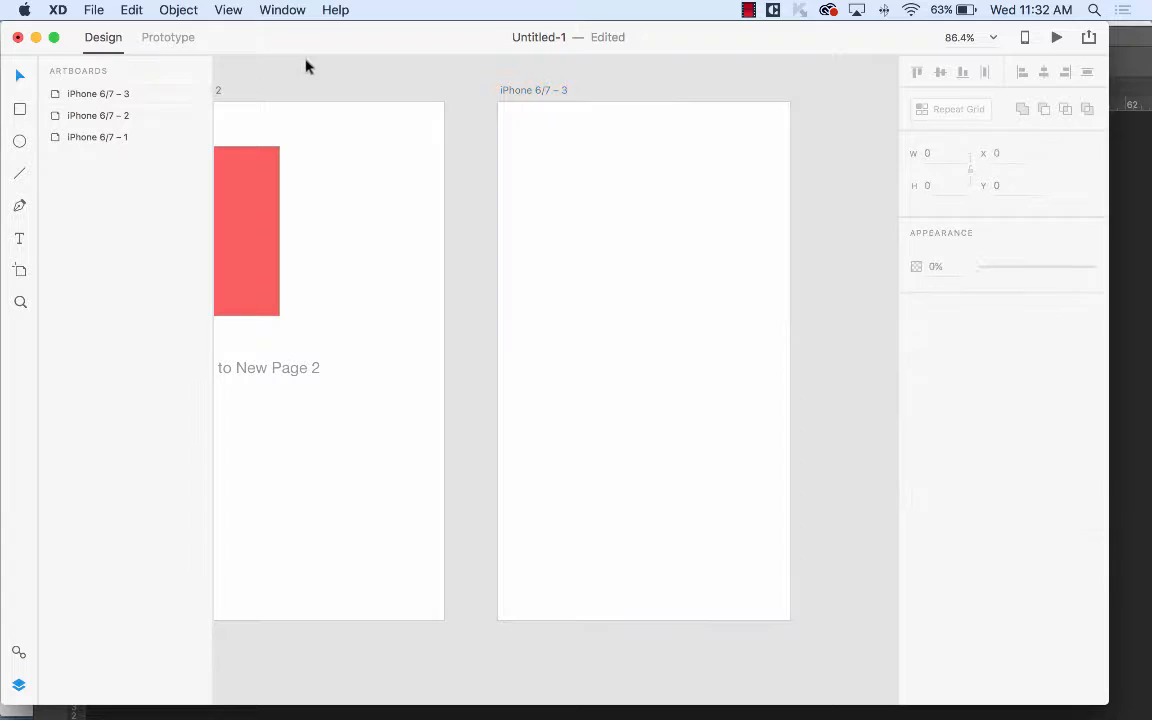
pyautogui.click(93, 9)
pyautogui.click(106, 208)
pyautogui.click(295, 150)
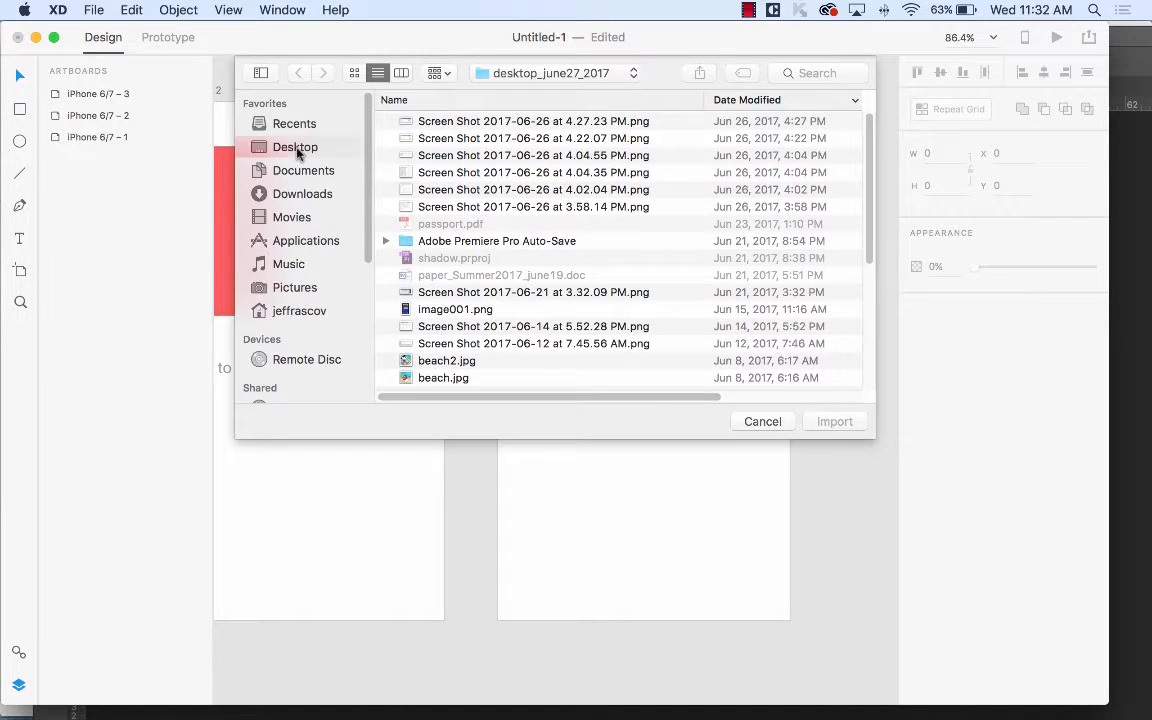
pyautogui.doubleClick(460, 124)
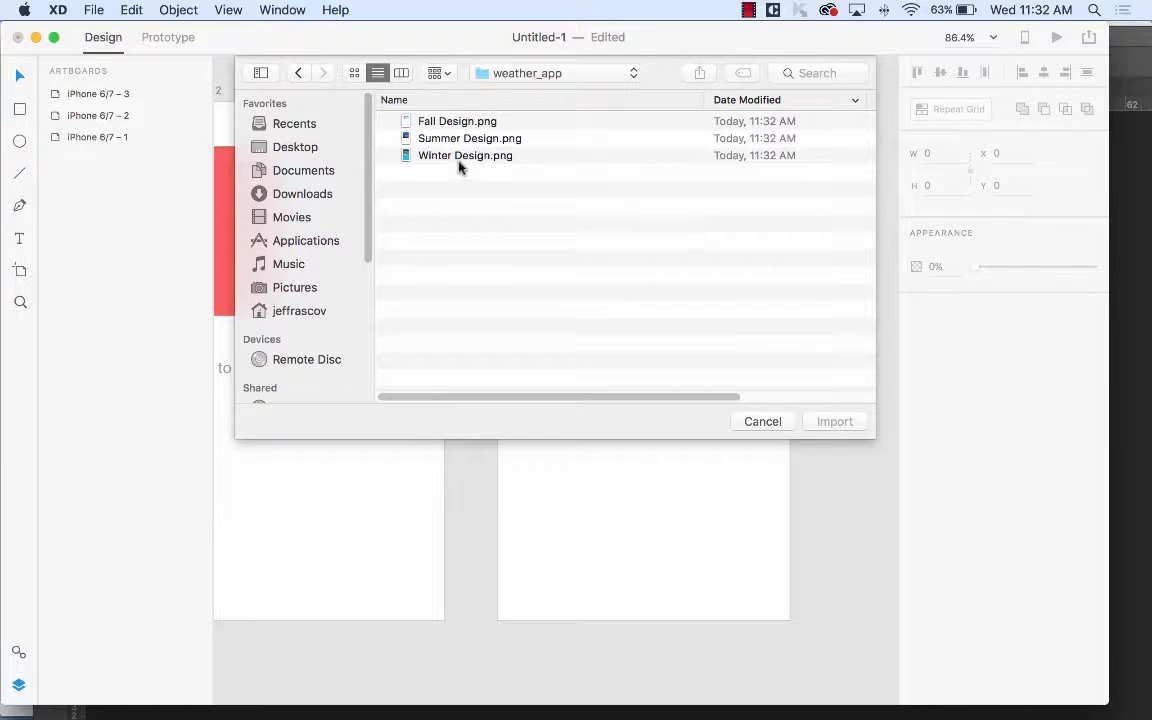
pyautogui.click(466, 140)
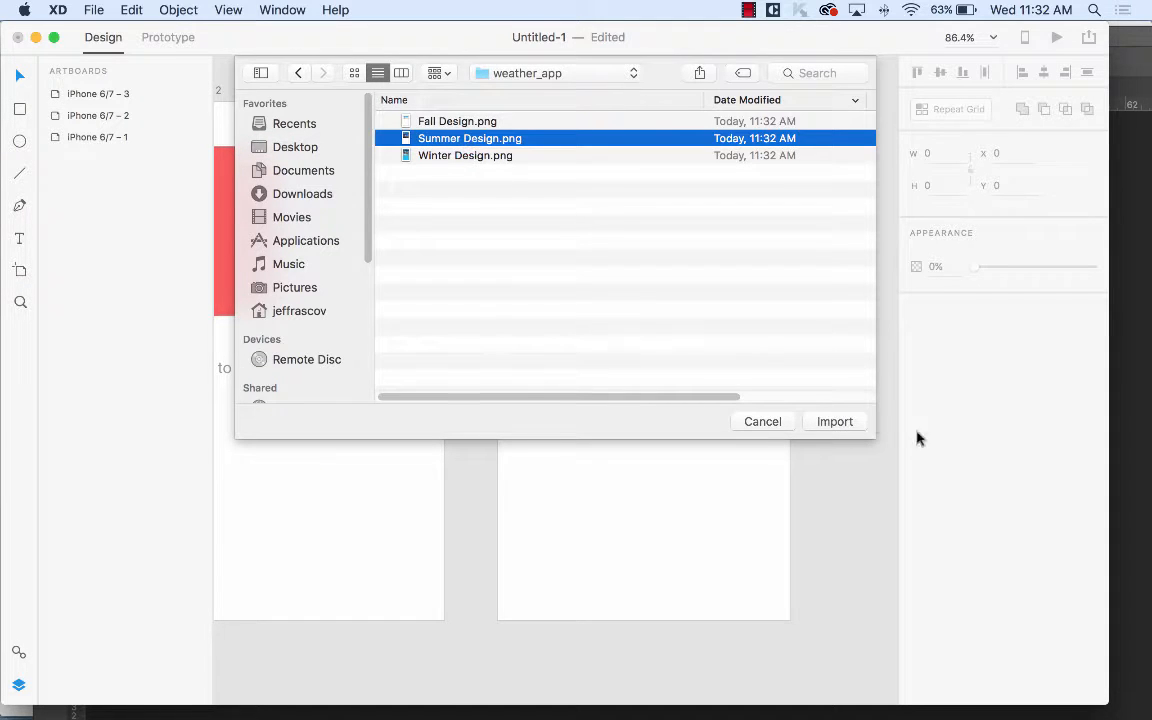
pyautogui.click(840, 421)
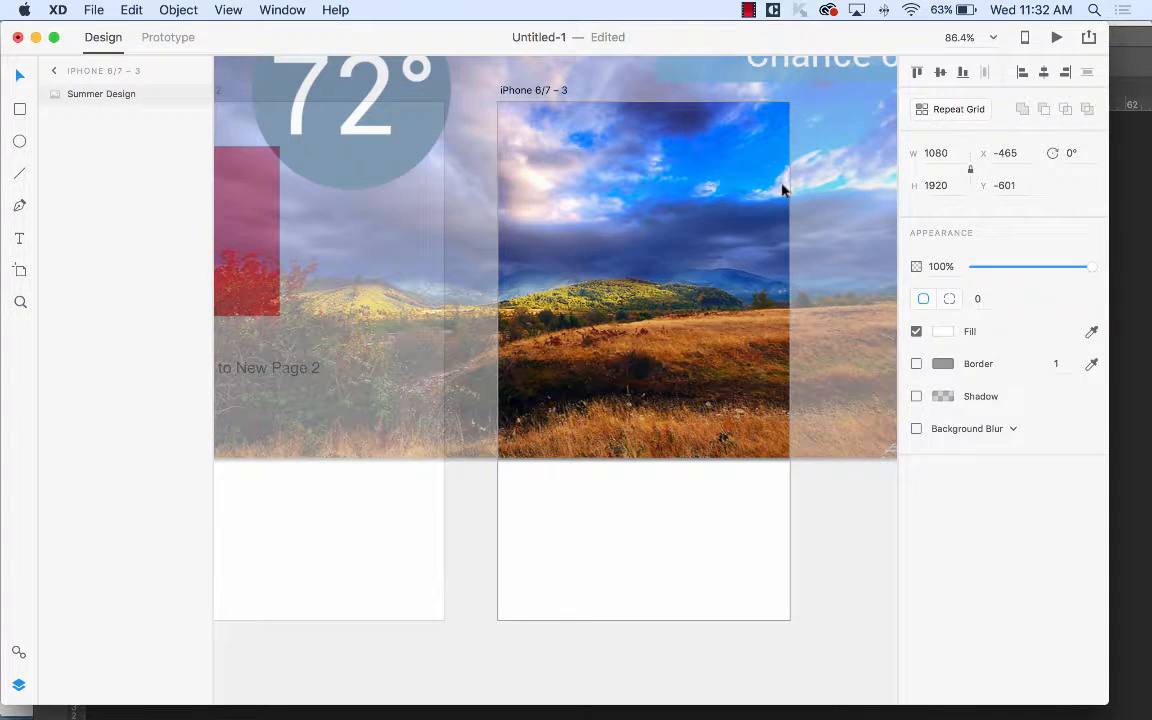
# Move the Summer Design image into iPhone 6/7 – 3 and scale it to 375×667.
pyautogui.press('super+0')
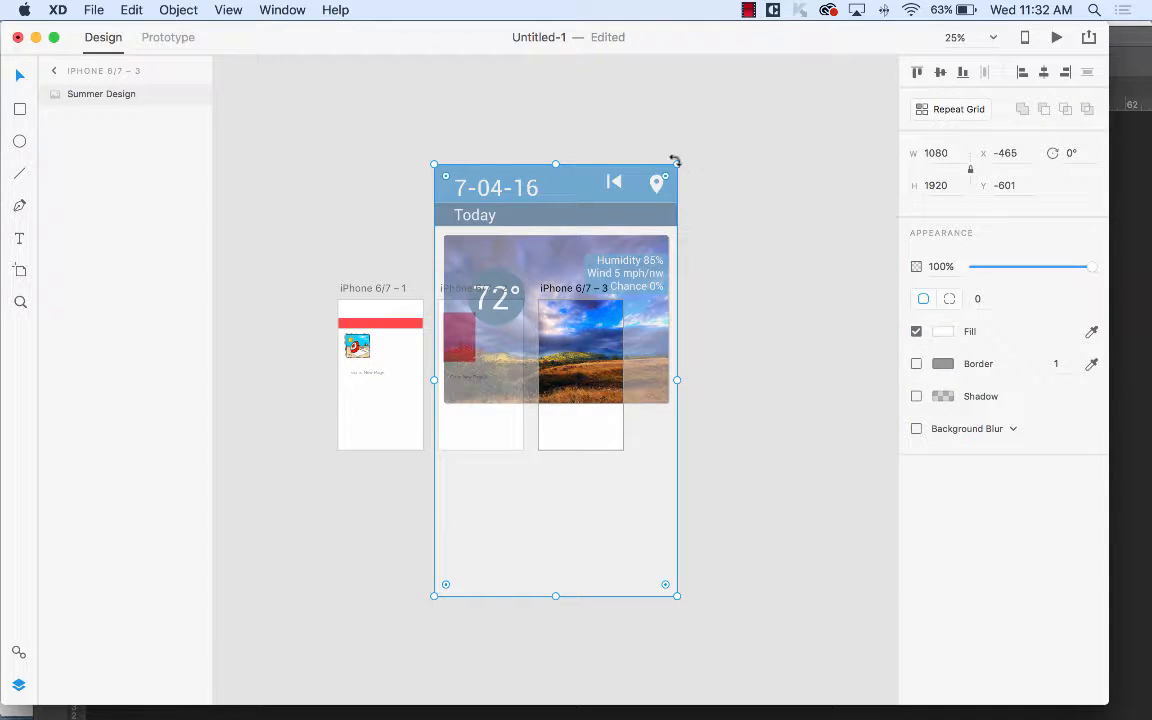
pyautogui.moveTo(676, 162); pyautogui.dragTo(481, 332)
pyautogui.moveTo(460, 552); pyautogui.dragTo(566, 338)
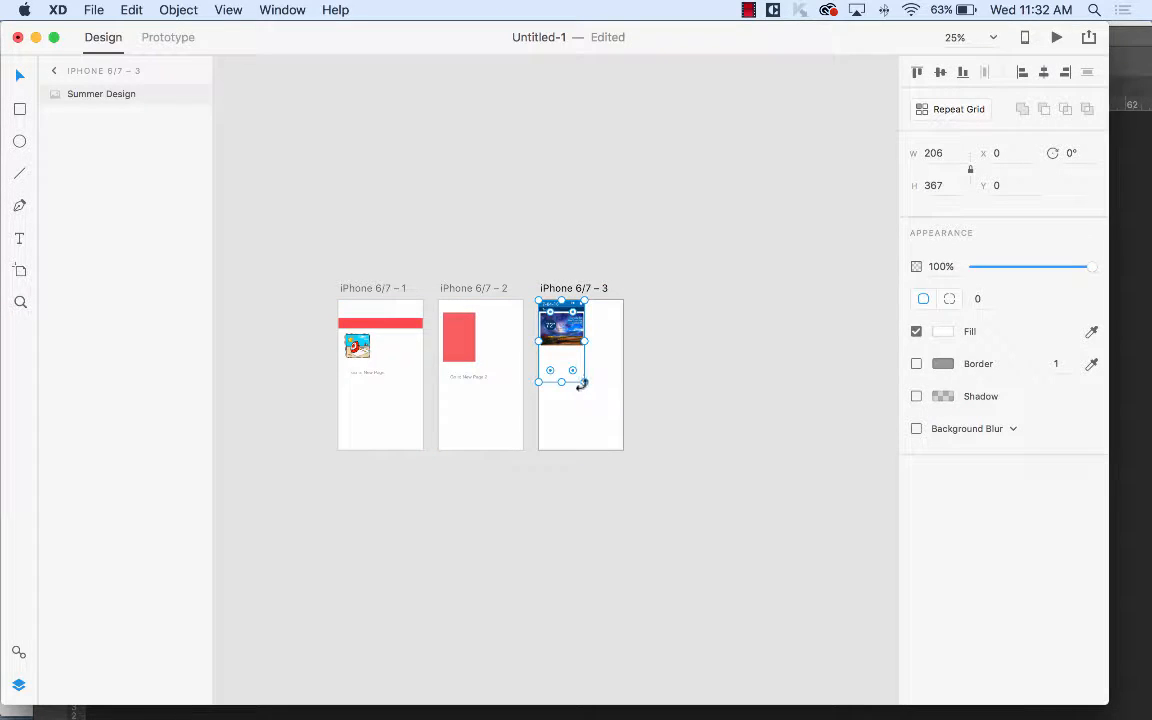
pyautogui.moveTo(583, 381); pyautogui.dragTo(619, 457)
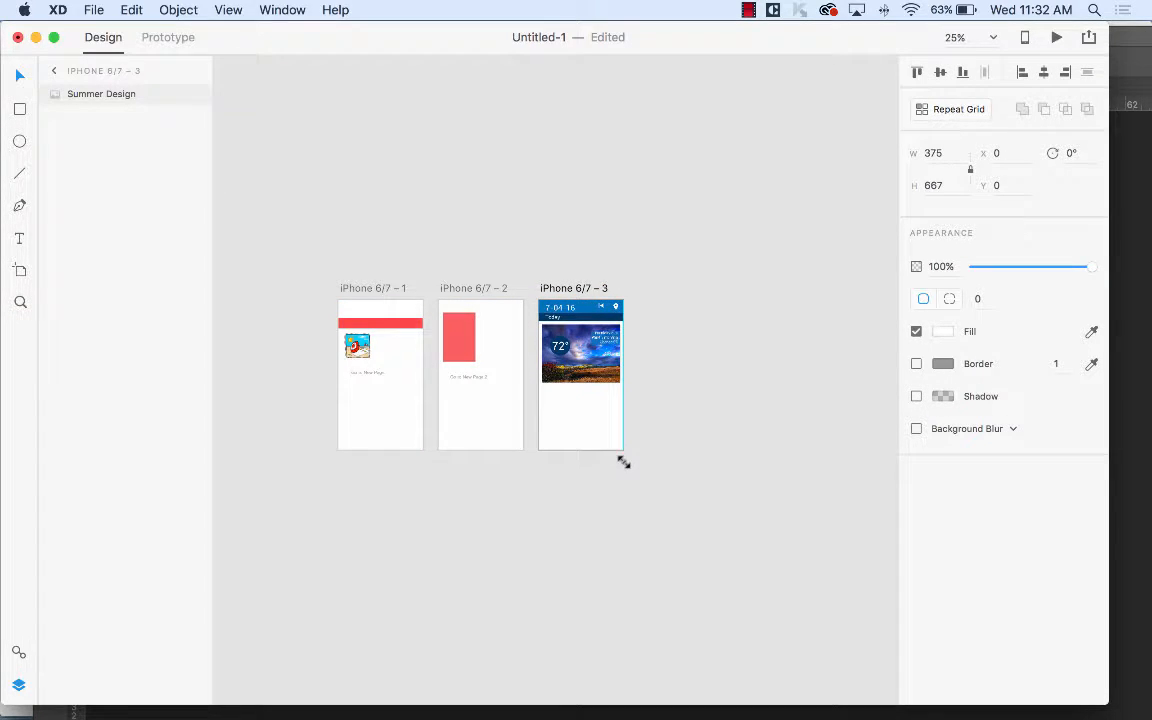
pyautogui.click(738, 364)
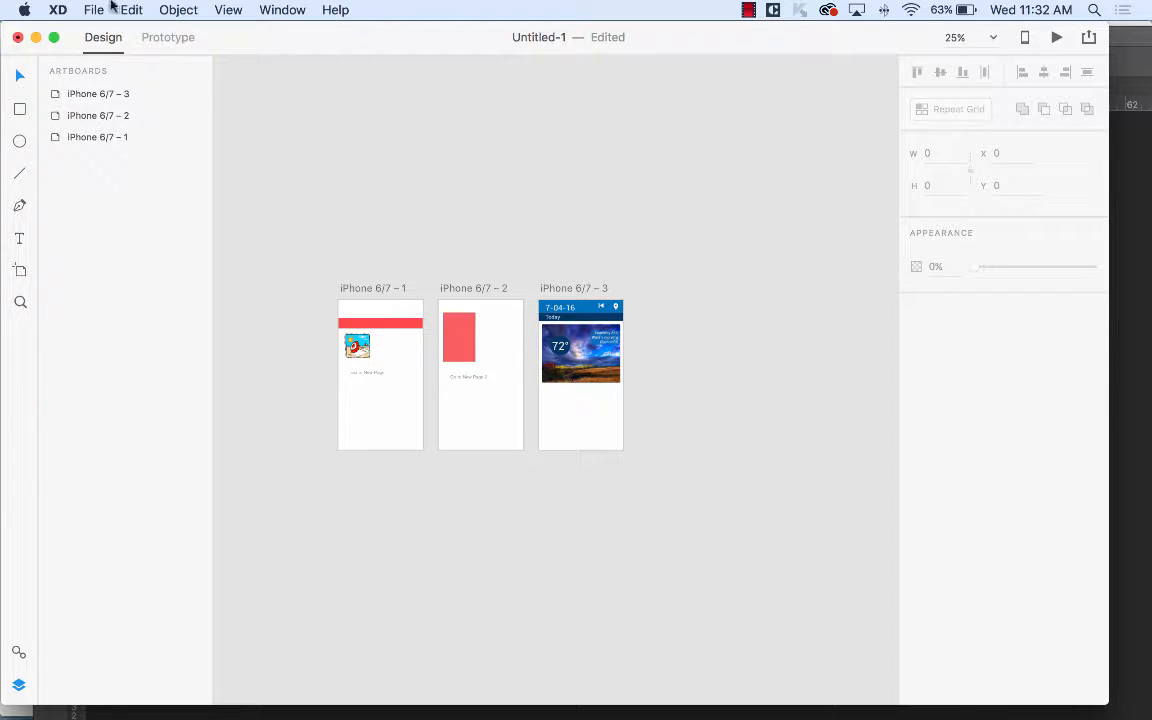
pyautogui.click(20, 270)
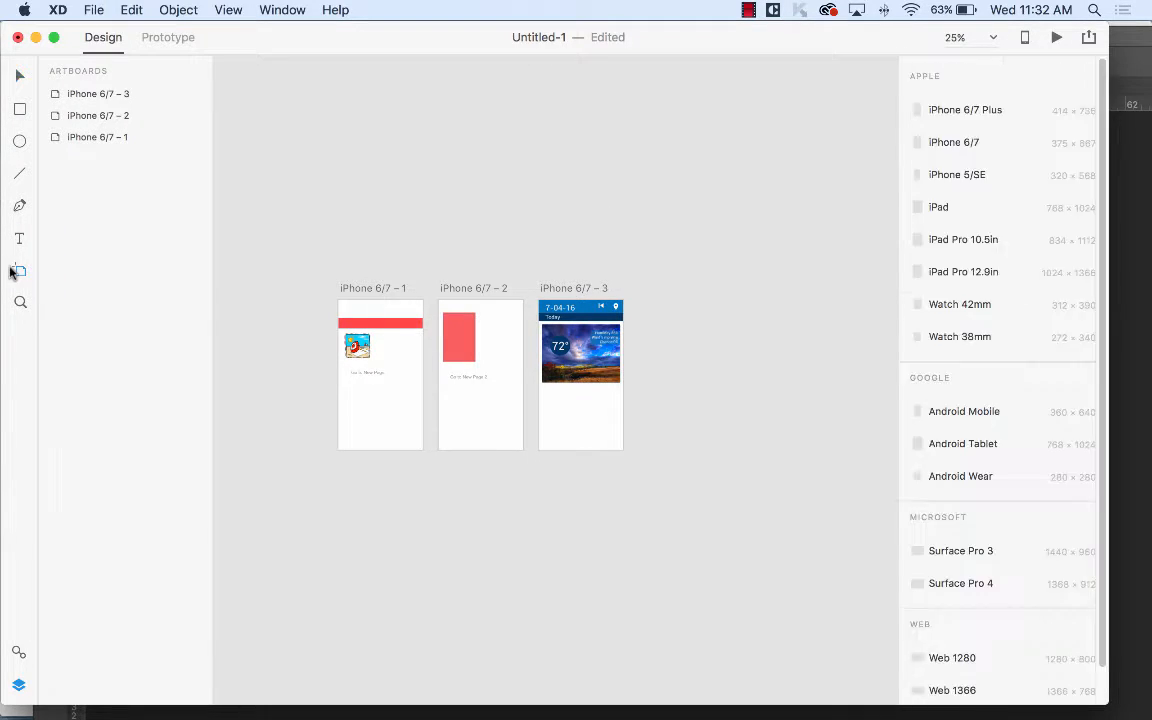
# Add a fourth iPhone artboard and import Fall Design.png.
pyautogui.click(646, 302)
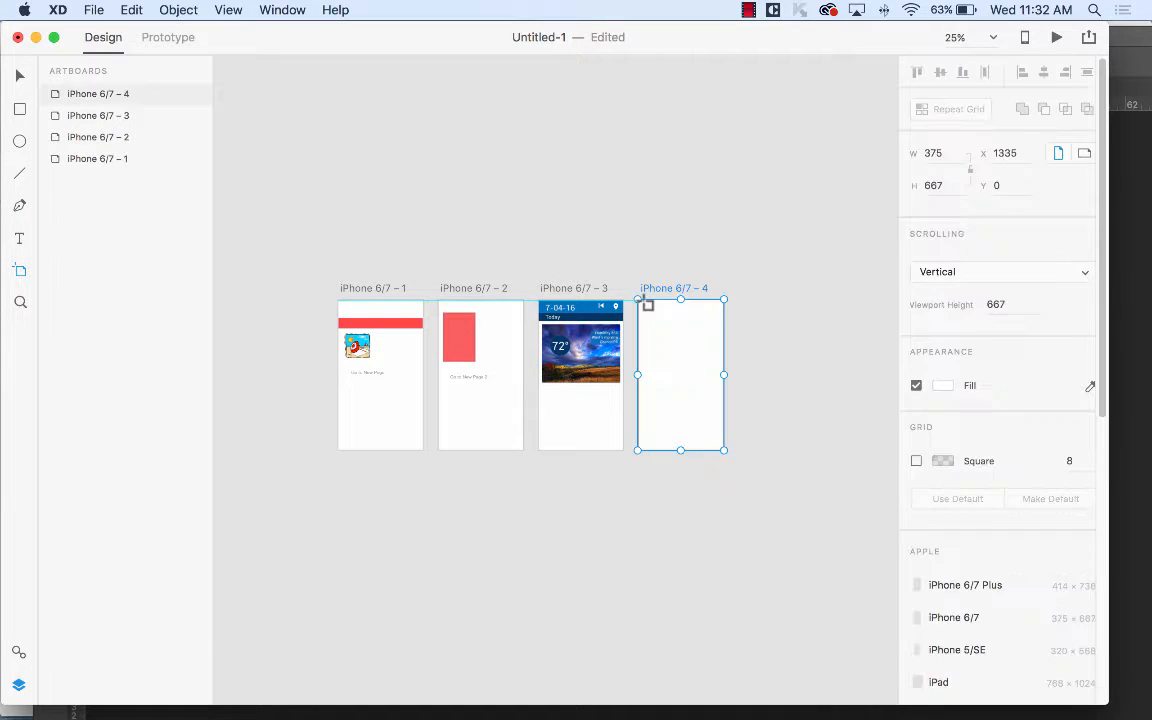
pyautogui.click(93, 9)
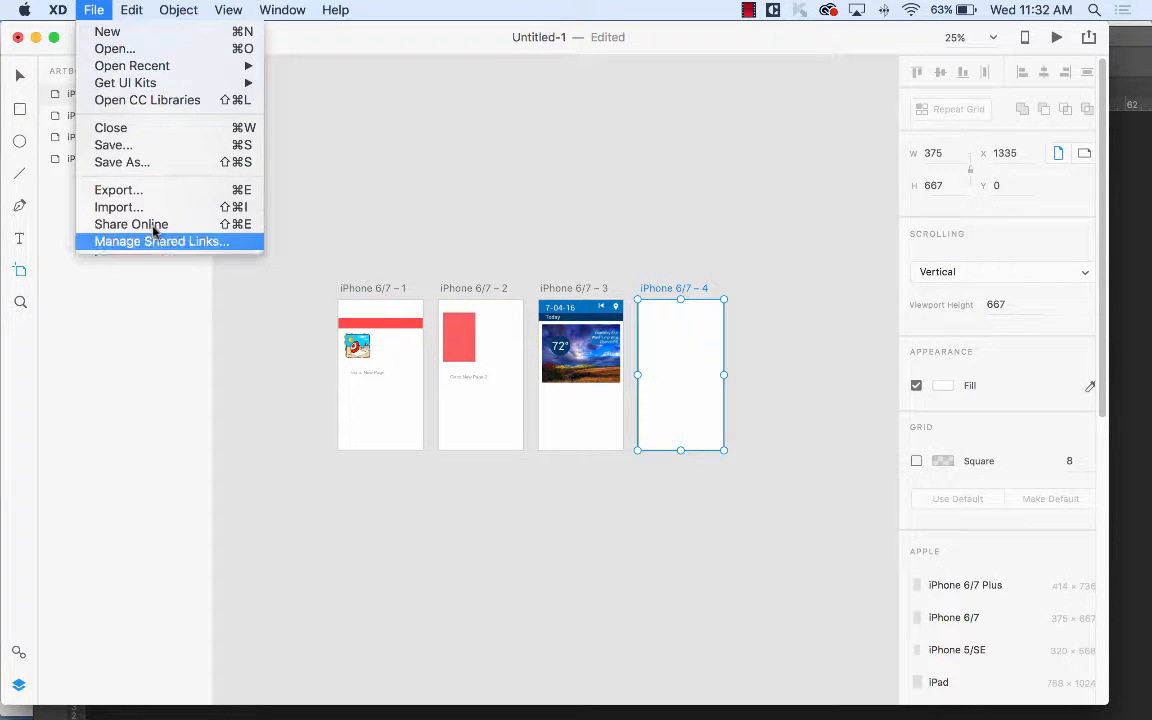
pyautogui.click(195, 206)
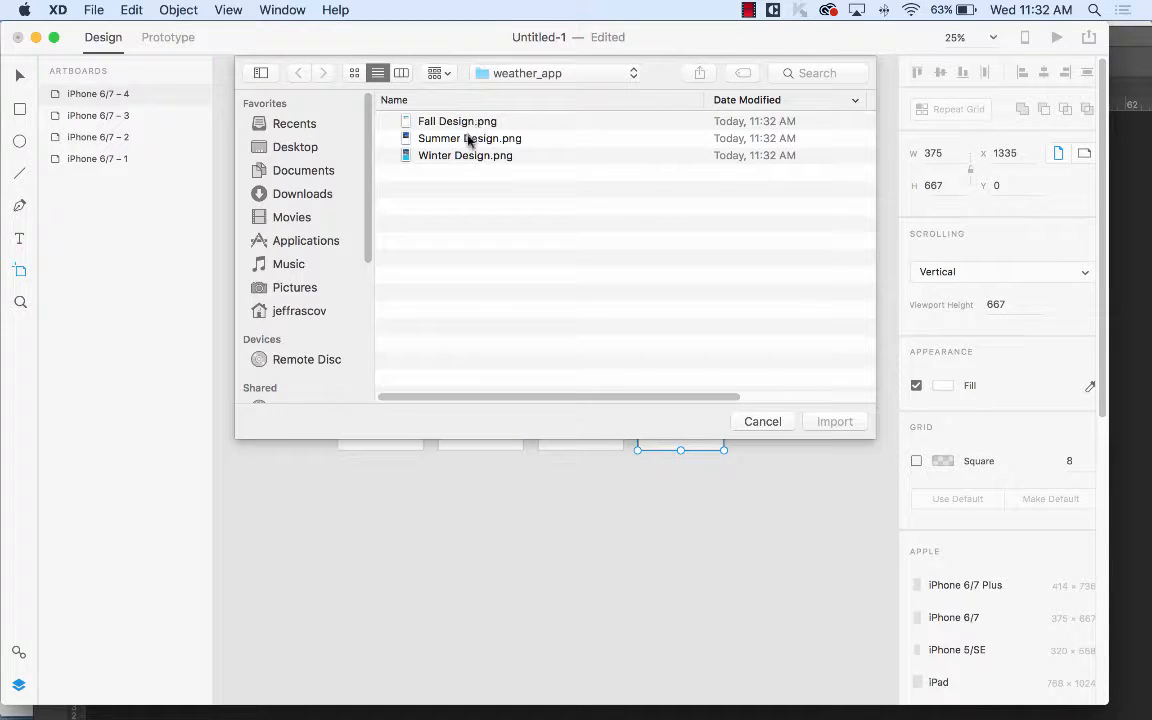
pyautogui.click(440, 121)
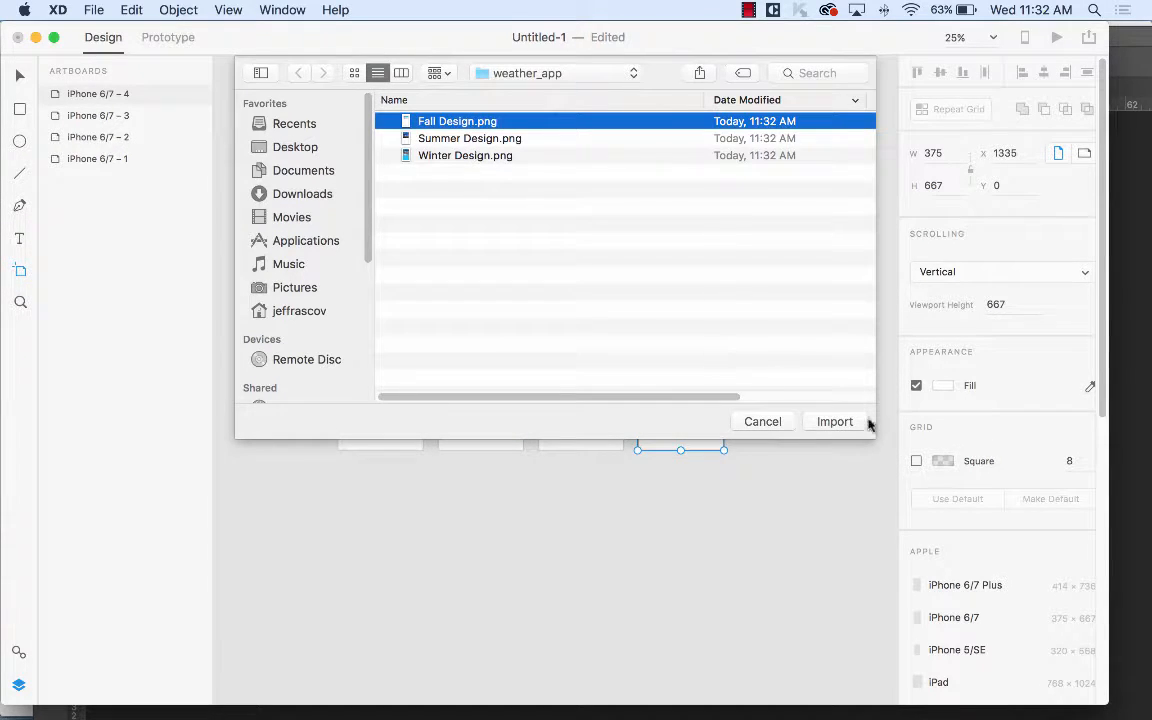
pyautogui.click(835, 421)
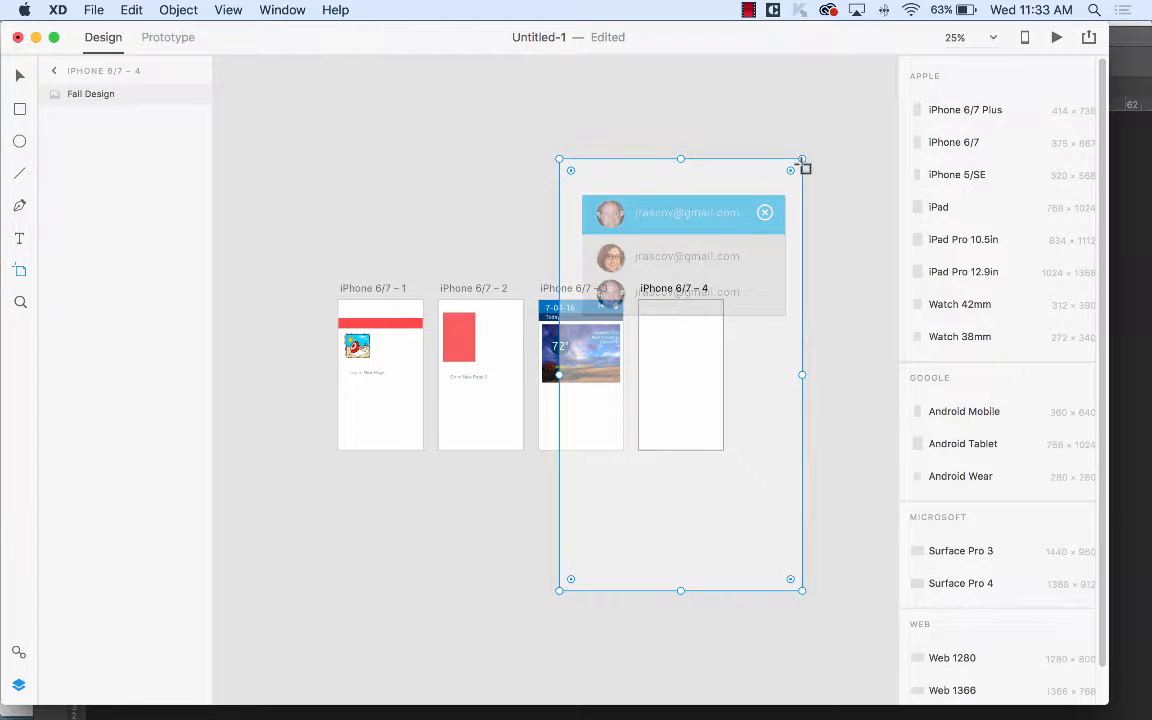
# Move the Fall Design image into iPhone 6/7 – 4 and size it to 375×667.
pyautogui.moveTo(795, 163); pyautogui.dragTo(630, 325)
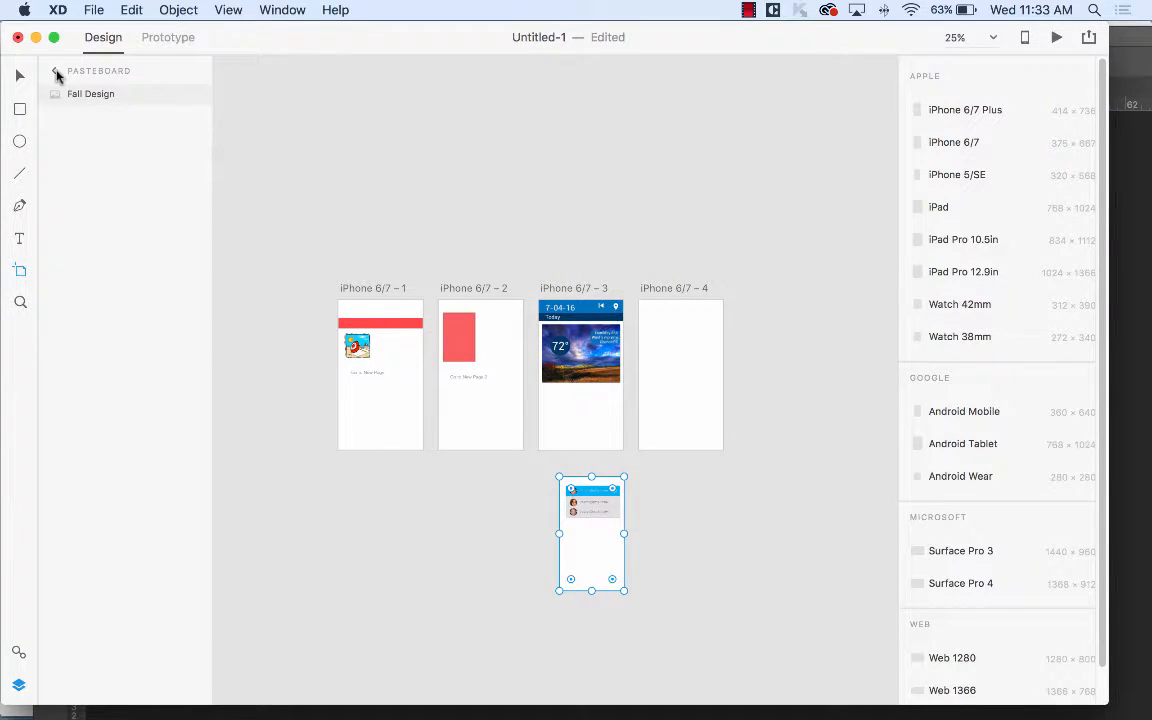
pyautogui.click(19, 75)
pyautogui.moveTo(620, 533); pyautogui.dragTo(686, 348)
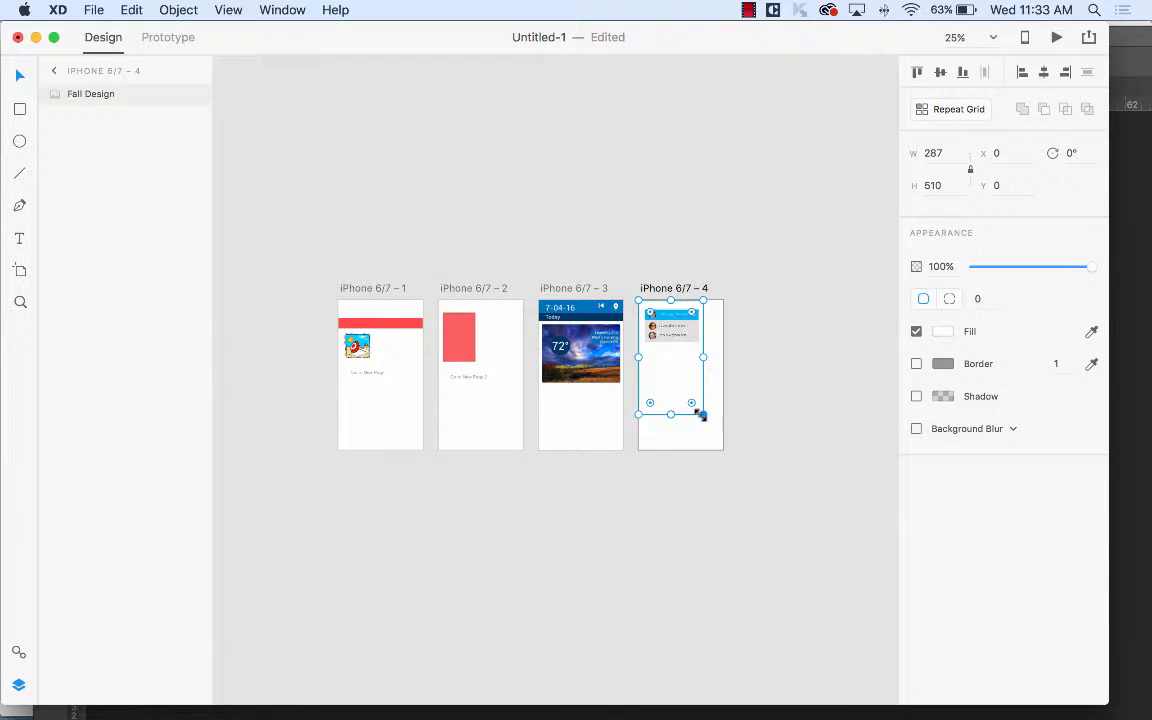
pyautogui.moveTo(697, 406); pyautogui.dragTo(720, 445)
pyautogui.click(835, 373)
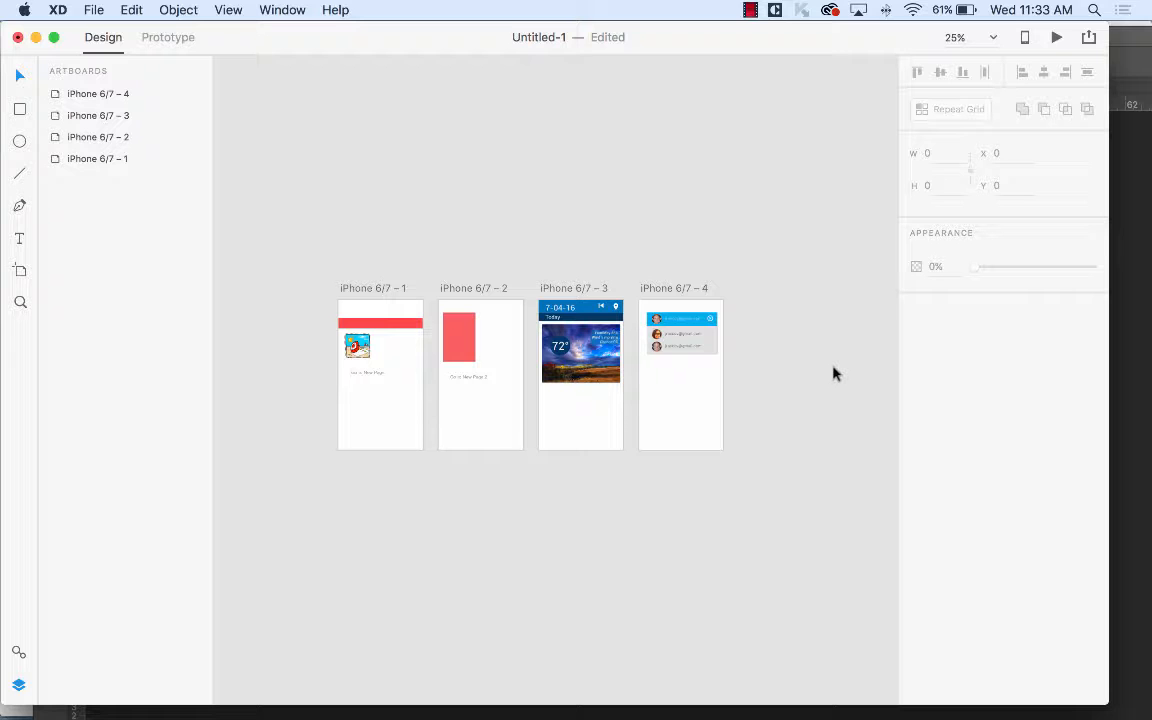
pyautogui.press('super+equal')
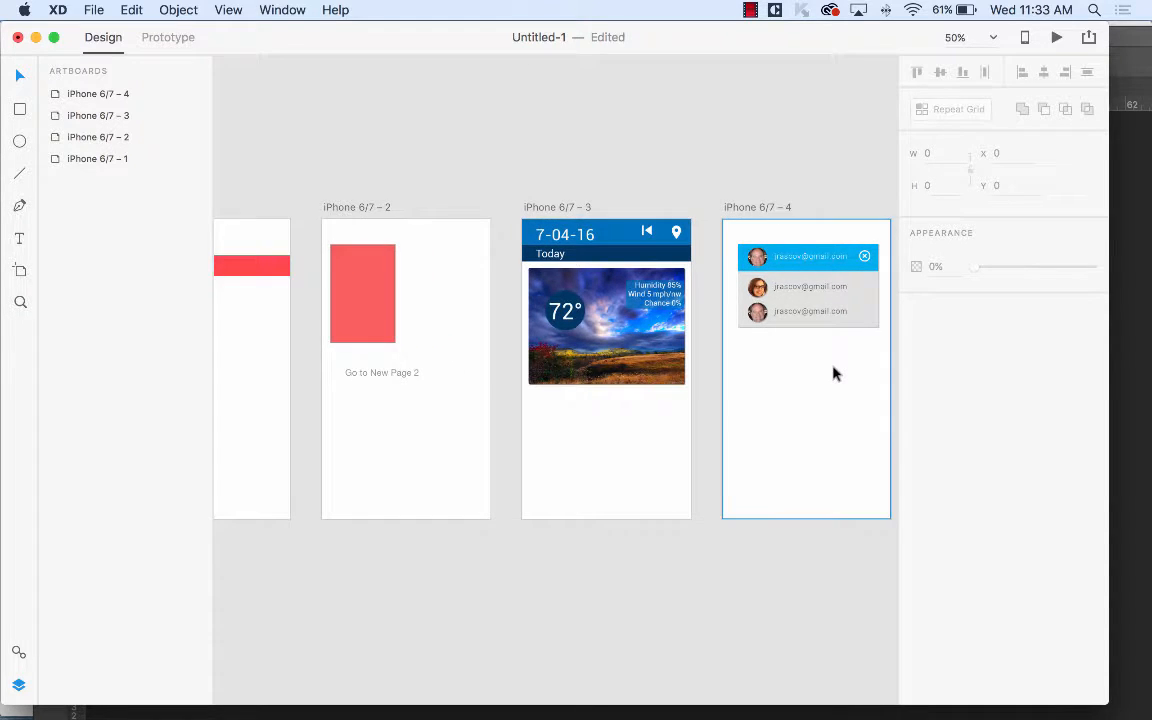
pyautogui.moveTo(426, 301); pyautogui.dragTo(570, 246)
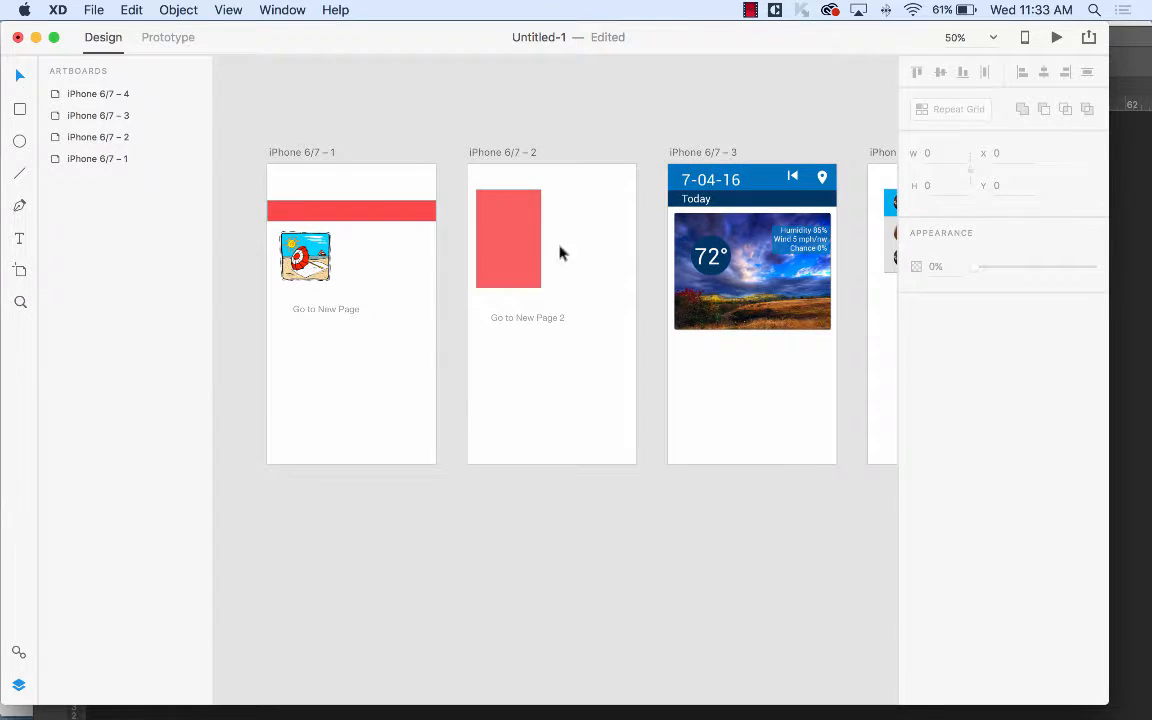
pyautogui.click(532, 318)
pyautogui.click(340, 310)
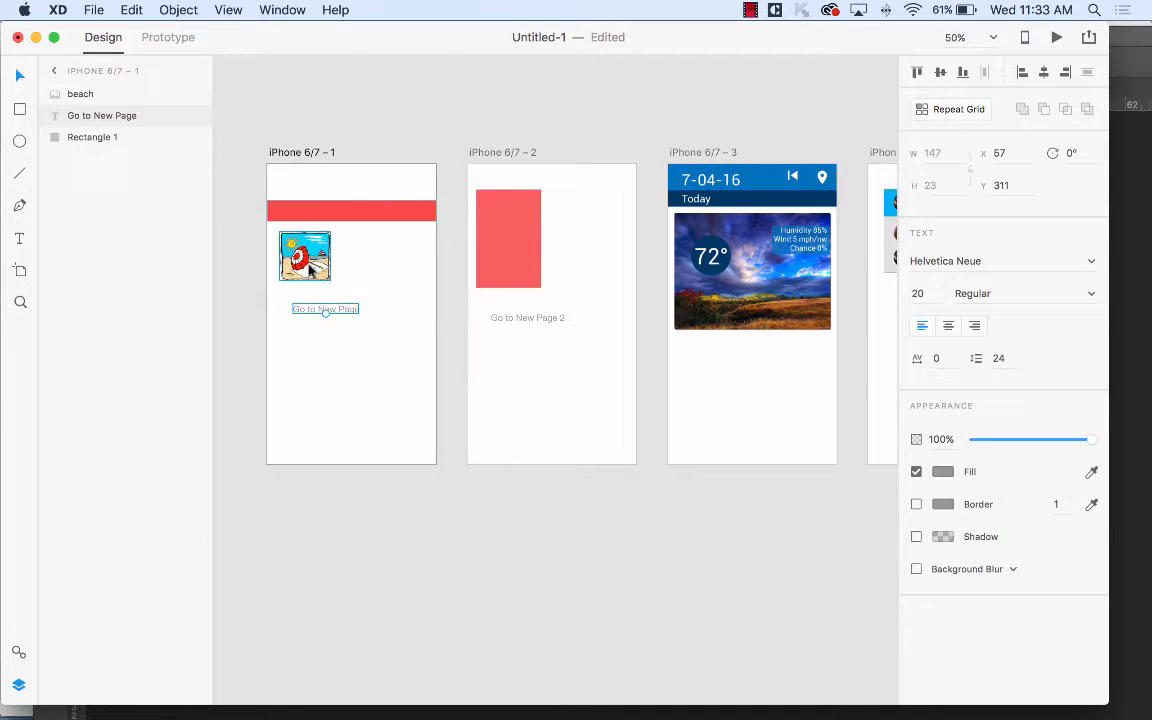
pyautogui.click(285, 250)
pyautogui.click(520, 222)
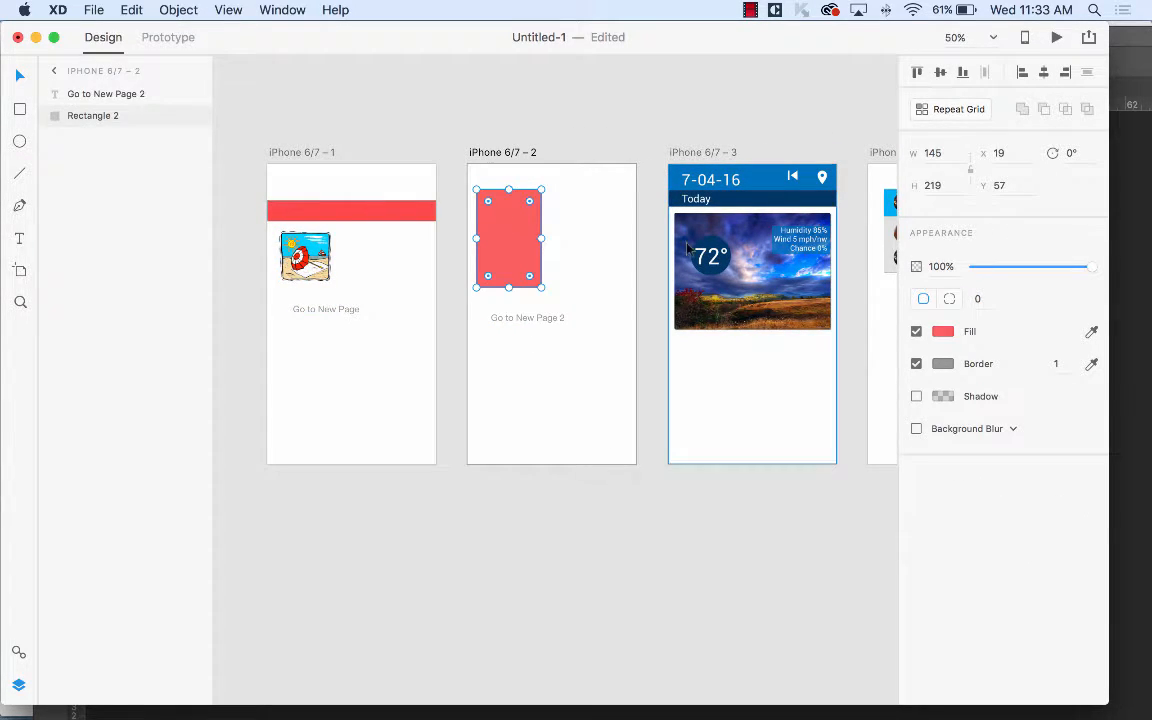
pyautogui.click(730, 348)
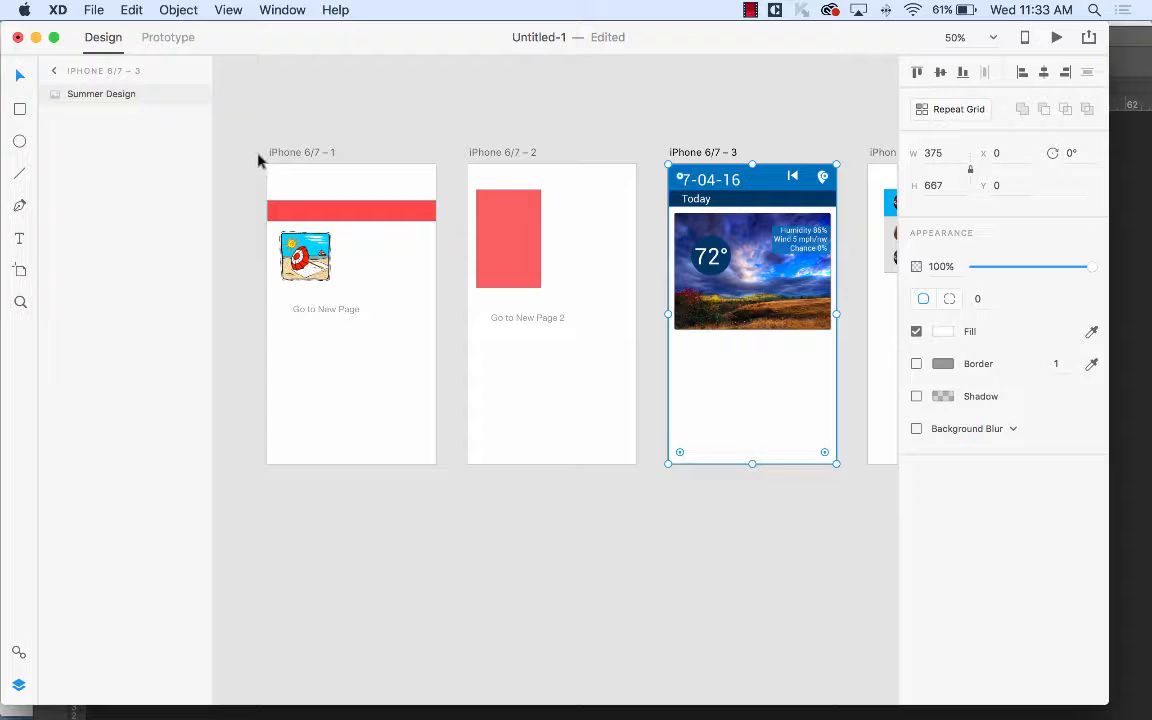
# In Prototype mode, link 'Go to New Page' to iPhone 6/7 – 2 using a Slide Right transition.
pyautogui.click(168, 38)
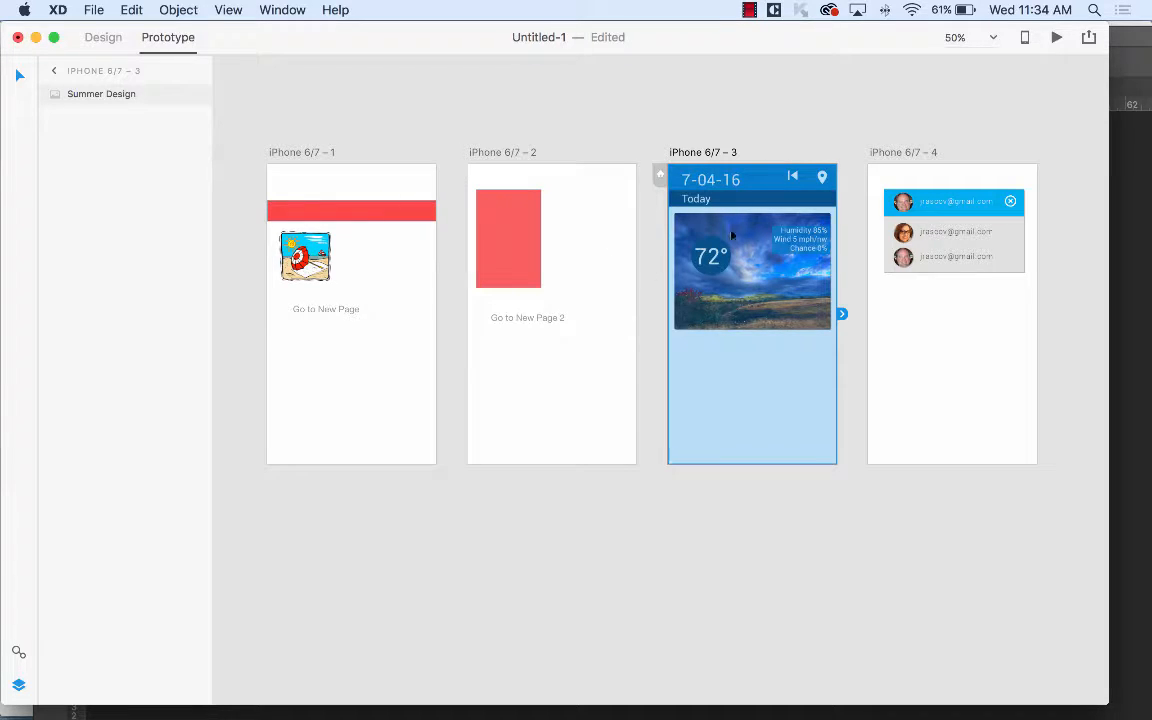
pyautogui.click(333, 312)
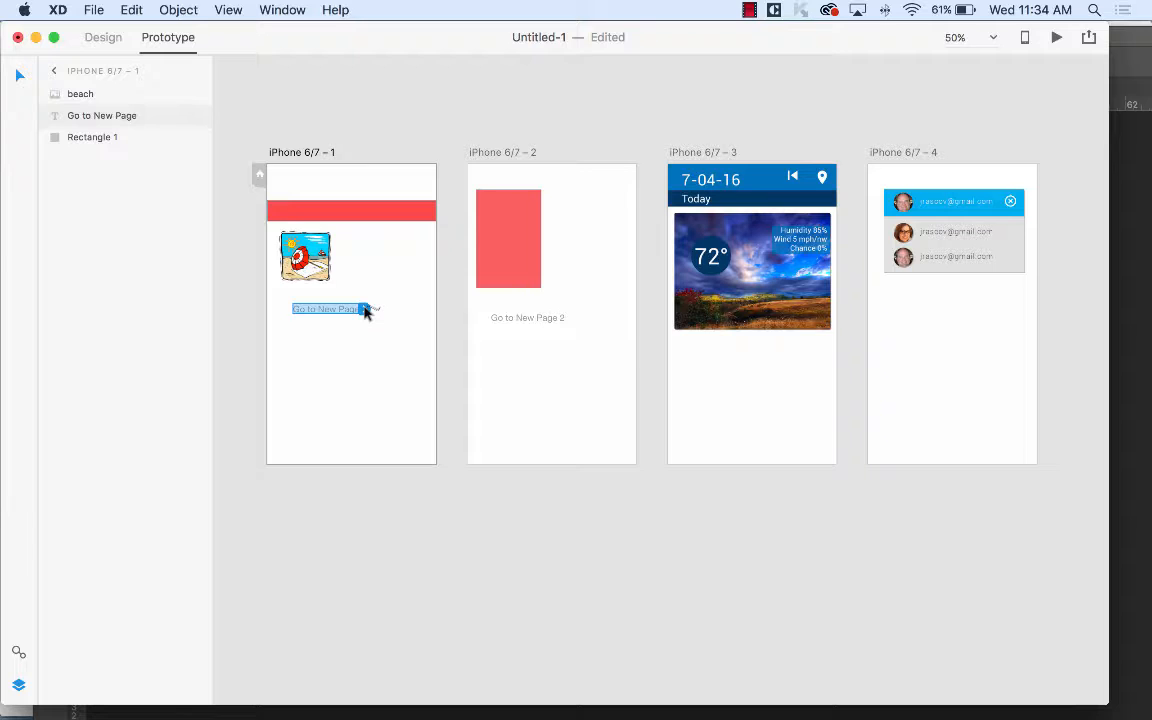
pyautogui.moveTo(365, 311); pyautogui.dragTo(538, 379)
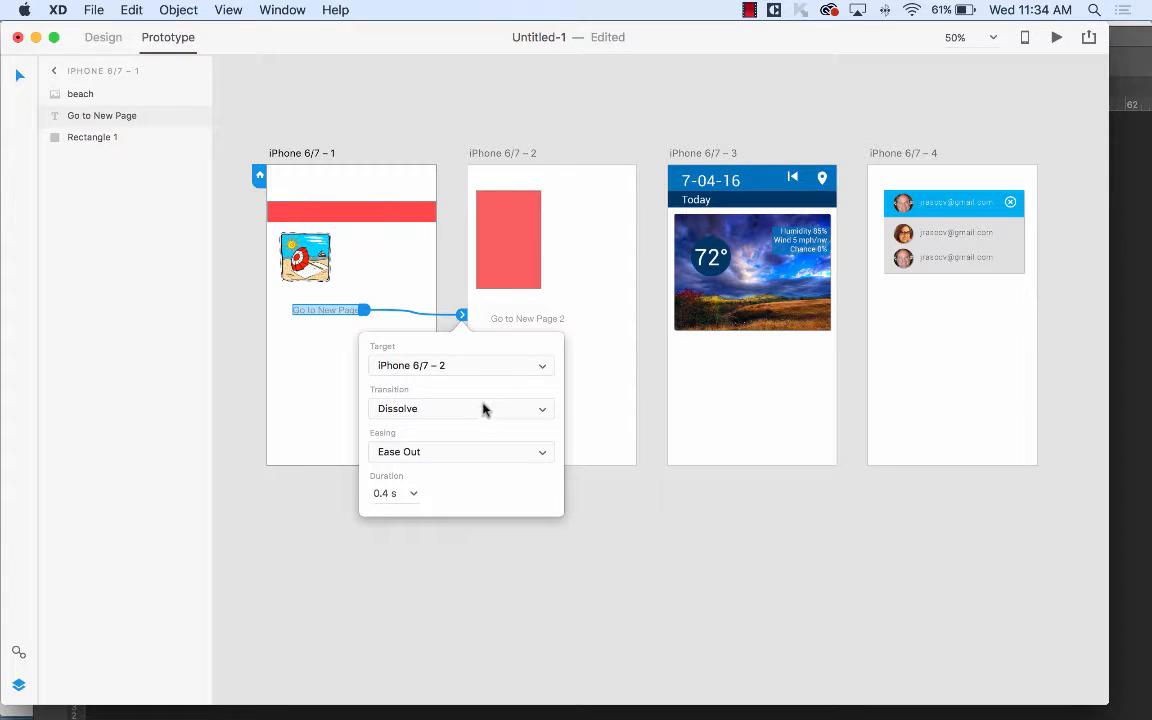
pyautogui.click(484, 409)
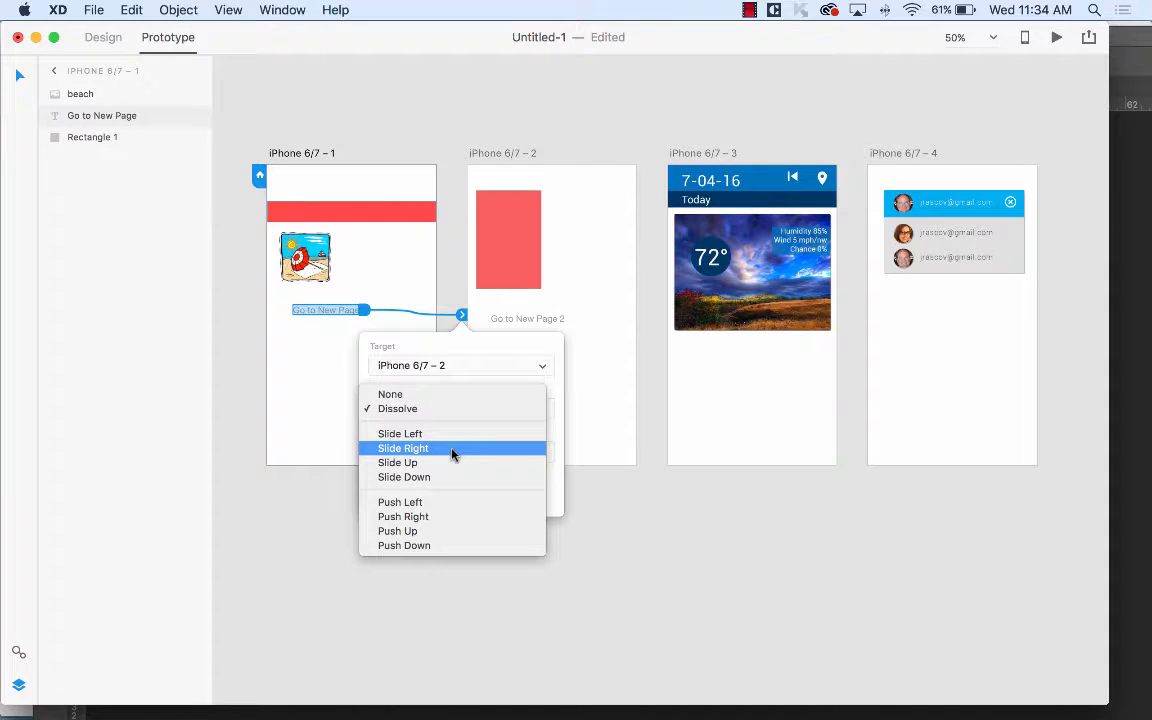
pyautogui.click(452, 450)
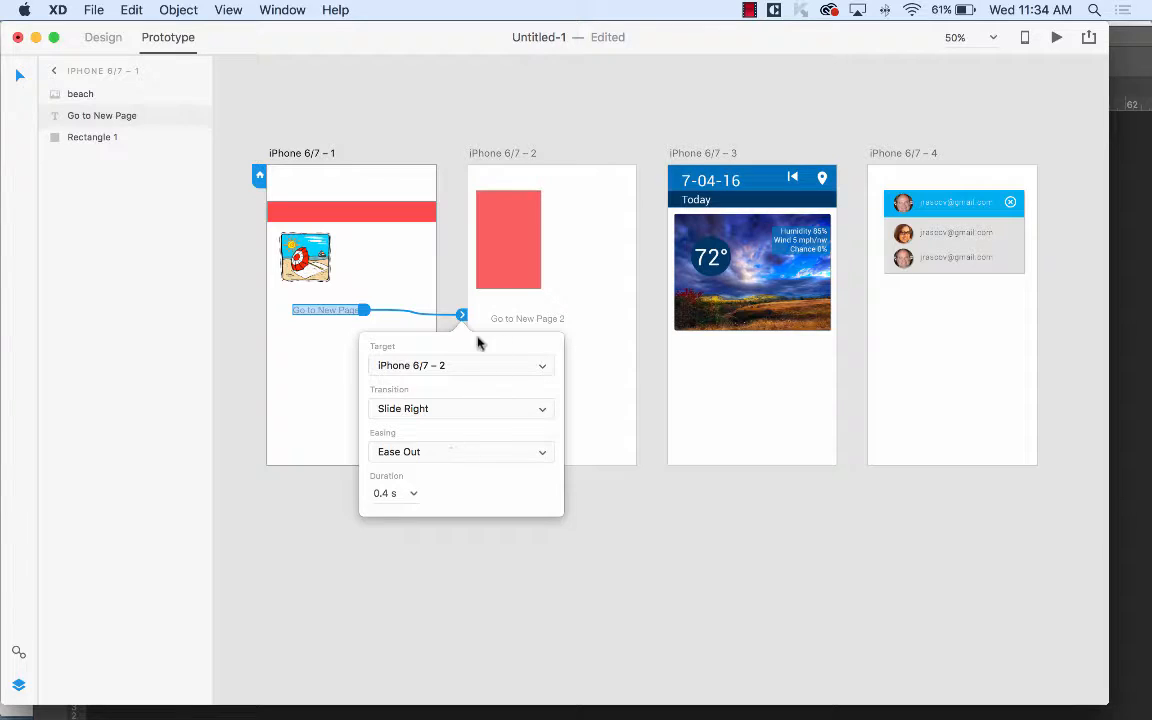
# Link 'Go to New Page 2' to iPhone 6/7 – 3 with Slide Right, then return to Design mode.
pyautogui.click(540, 321)
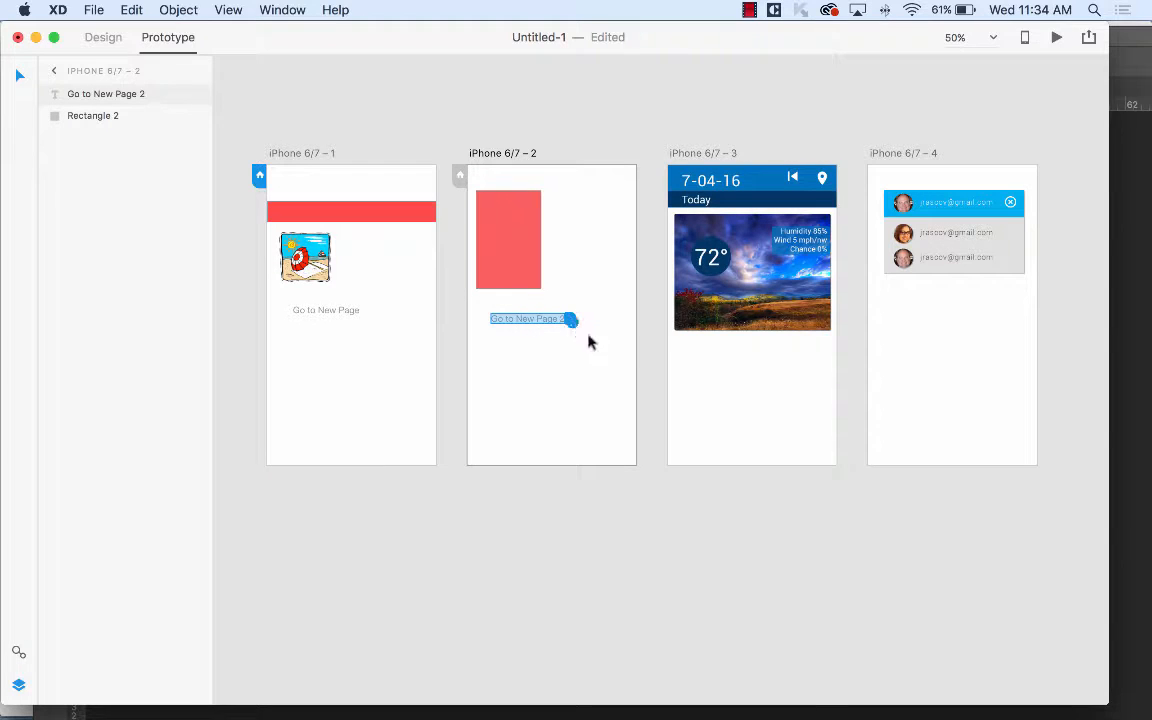
pyautogui.moveTo(571, 319); pyautogui.dragTo(704, 372)
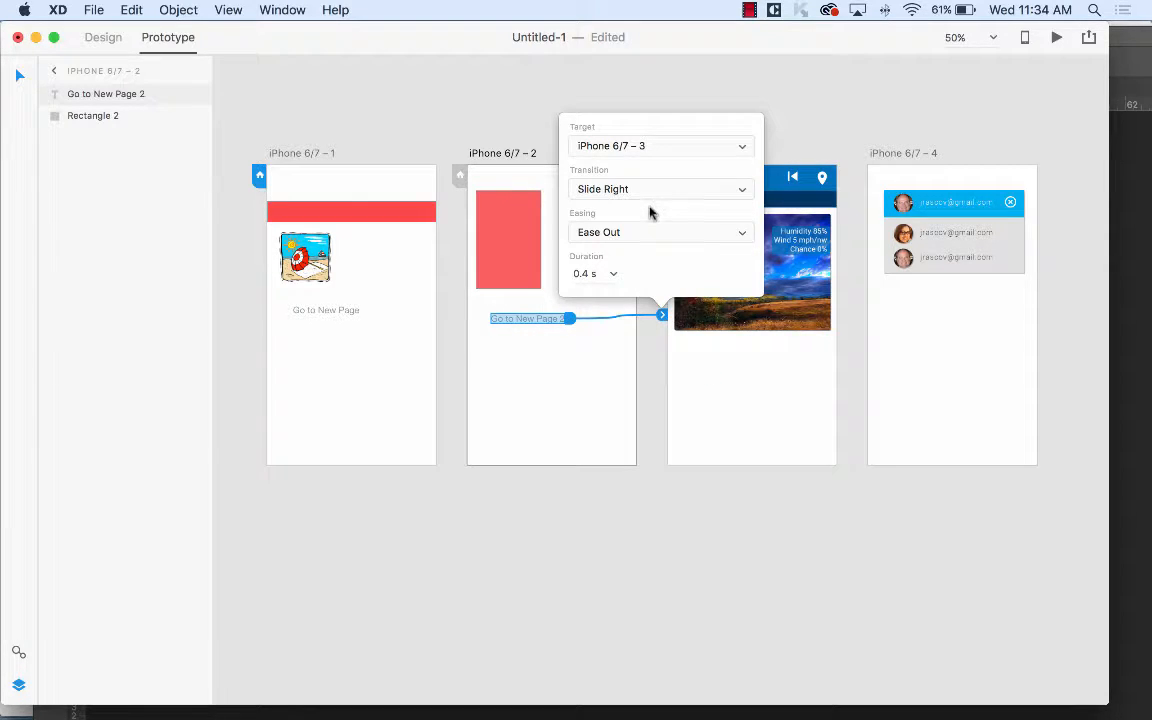
pyautogui.click(721, 357)
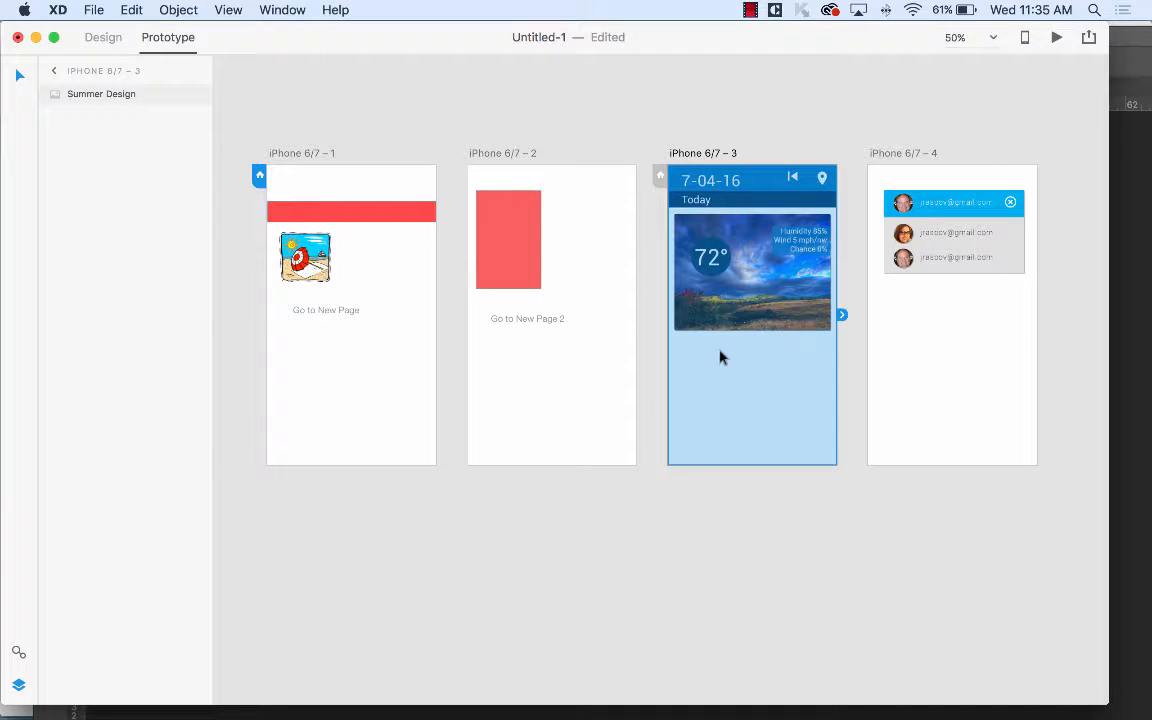
pyautogui.moveTo(702, 223); pyautogui.dragTo(493, 203)
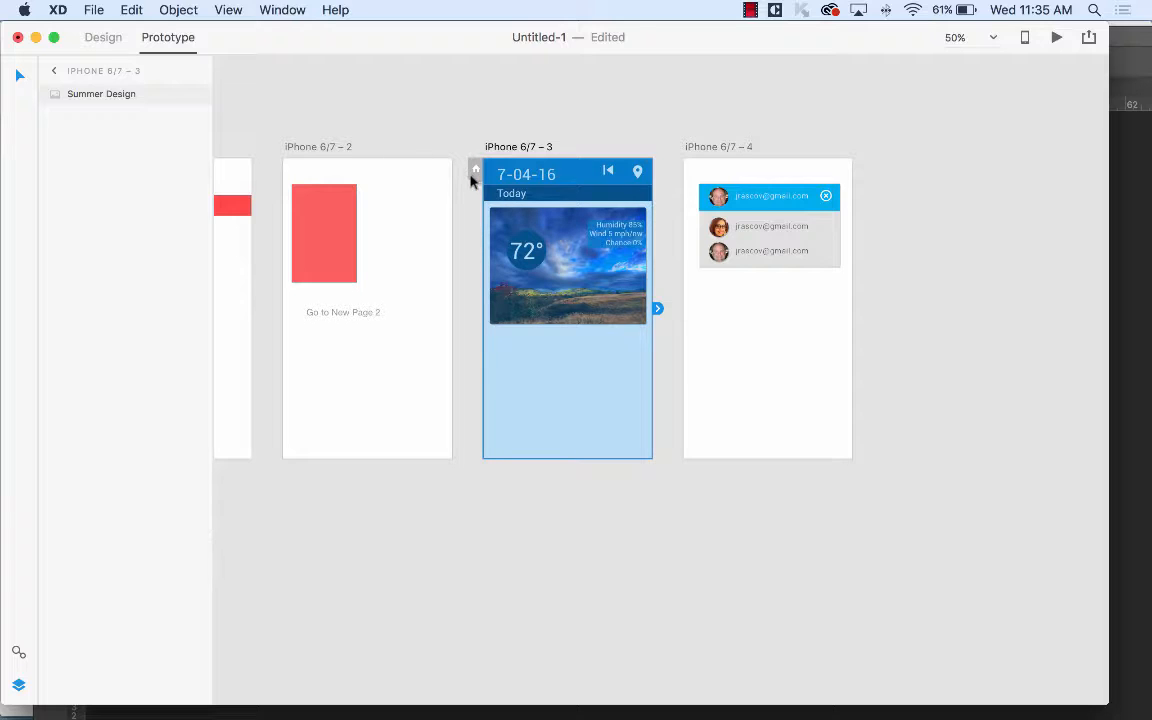
pyautogui.click(103, 37)
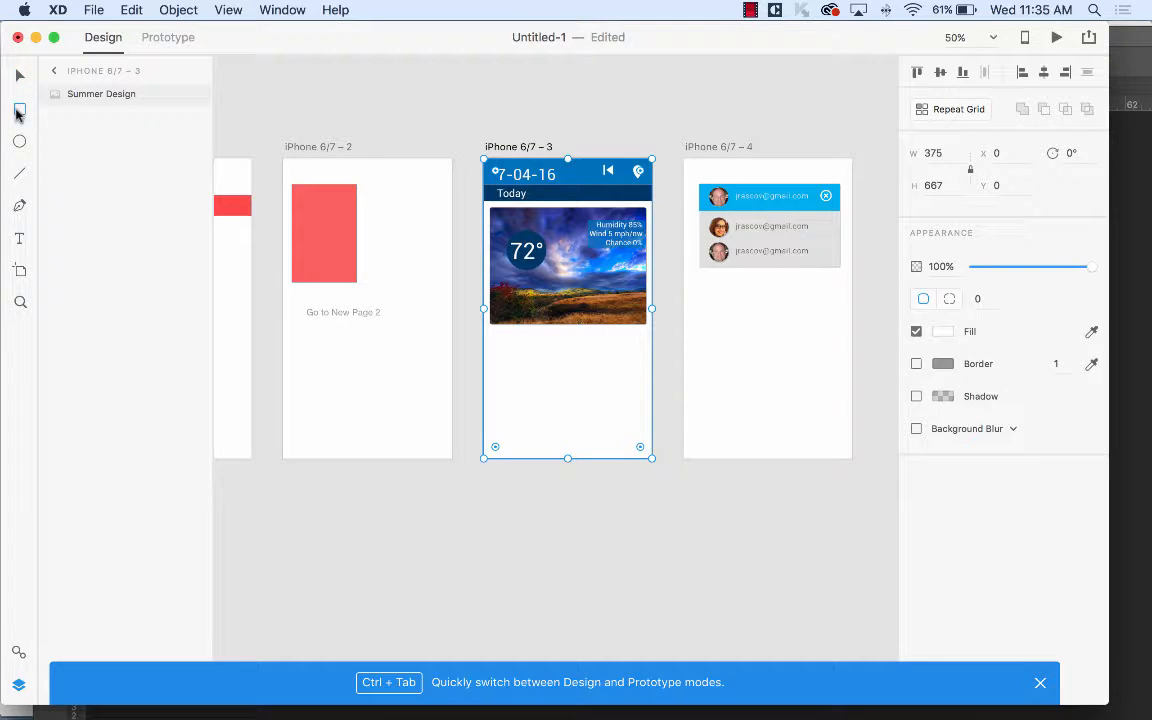
# Draw a 63×52 rectangle with no fill or border over iPhone 6/7 – 3's back icon.
pyautogui.click(20, 109)
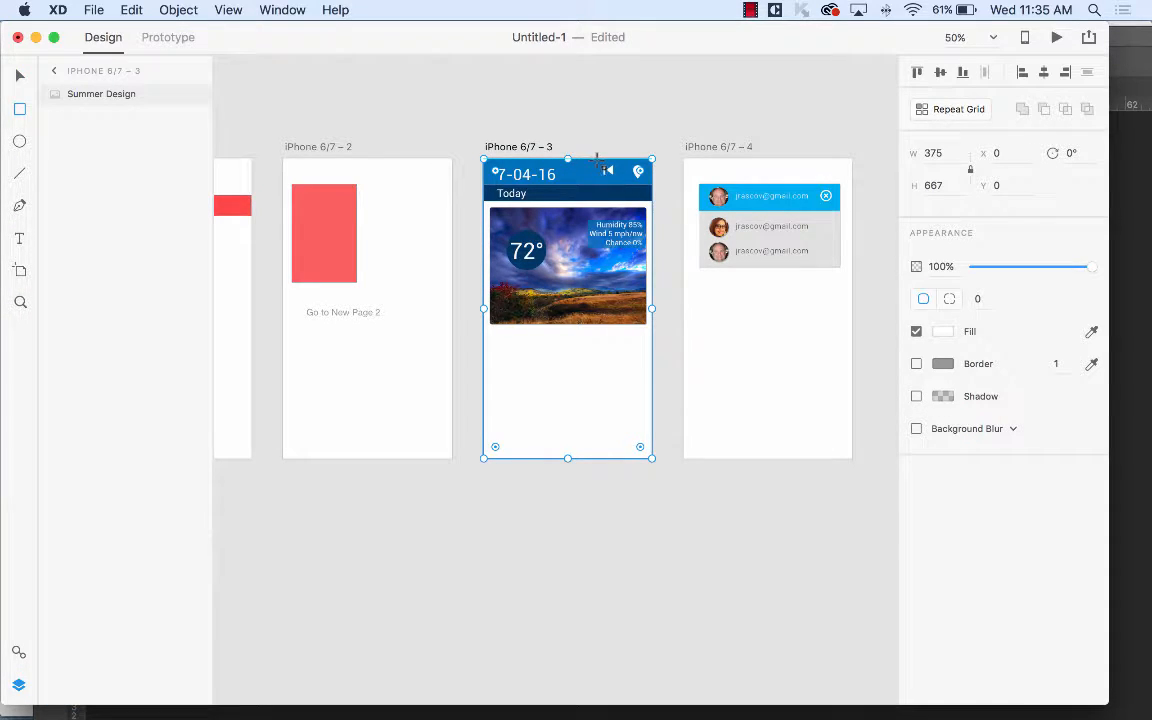
pyautogui.moveTo(597, 158)
pyautogui.mouseDown()
pyautogui.moveTo(641, 180)
pyautogui.moveTo(625, 181)
pyautogui.mouseUp()
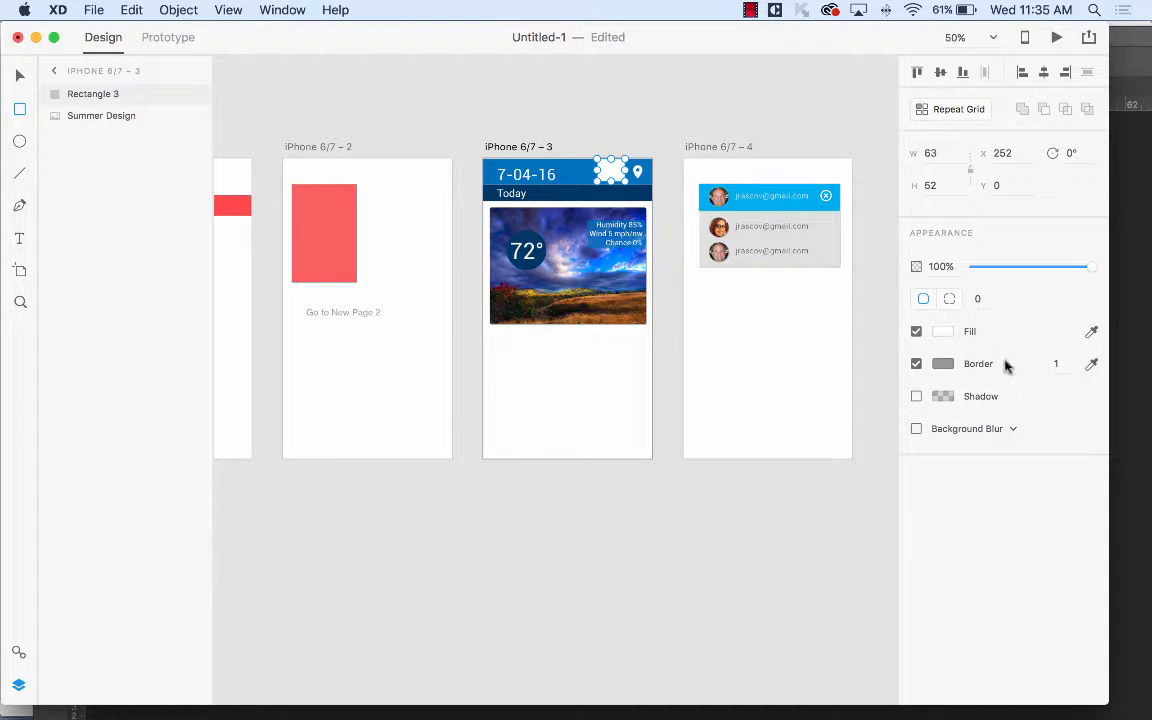
pyautogui.click(950, 300)
pyautogui.click(923, 299)
pyautogui.click(916, 331)
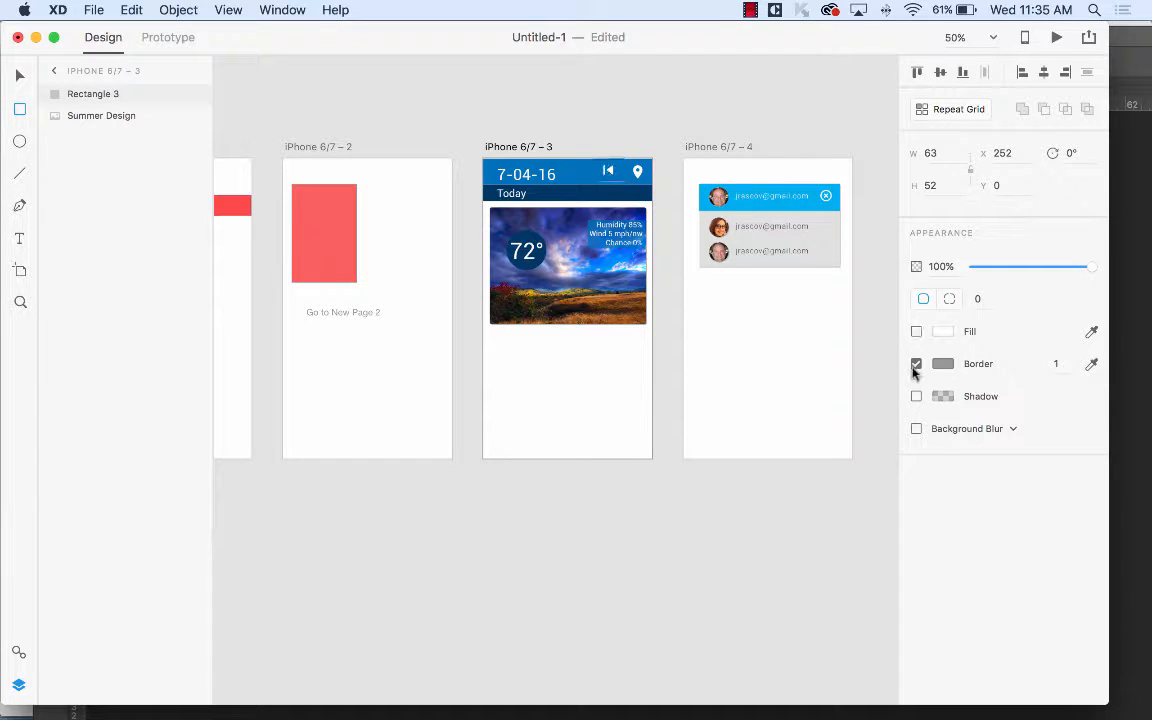
pyautogui.click(916, 364)
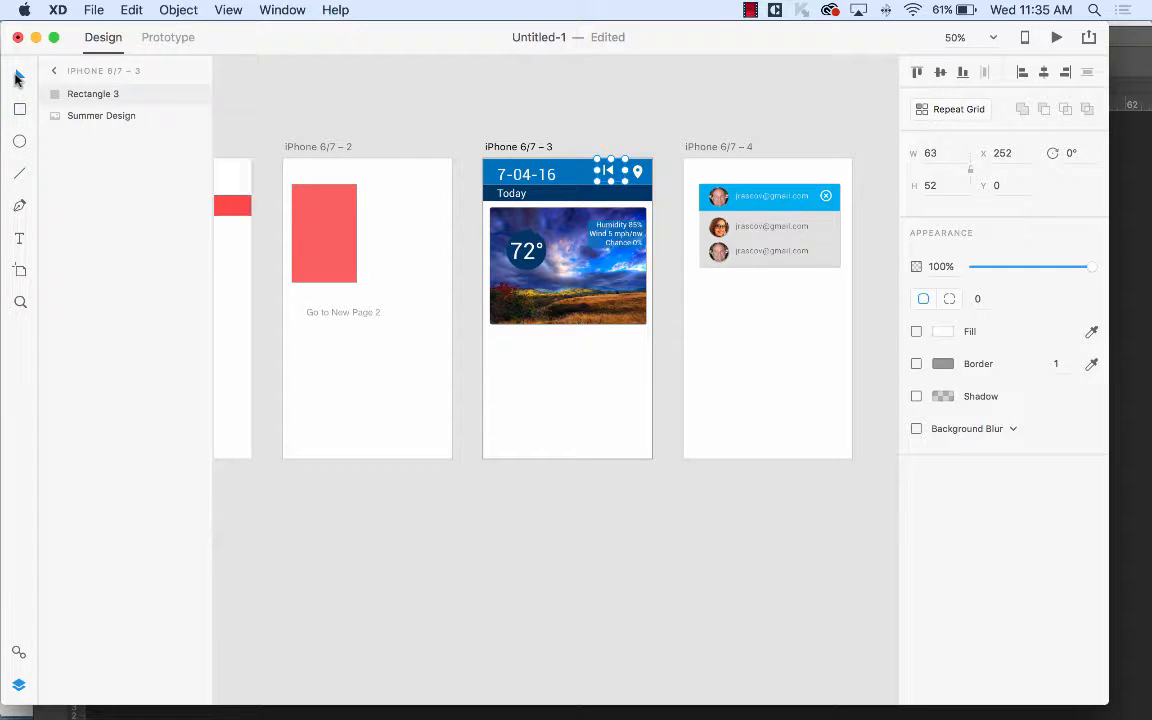
pyautogui.click(17, 78)
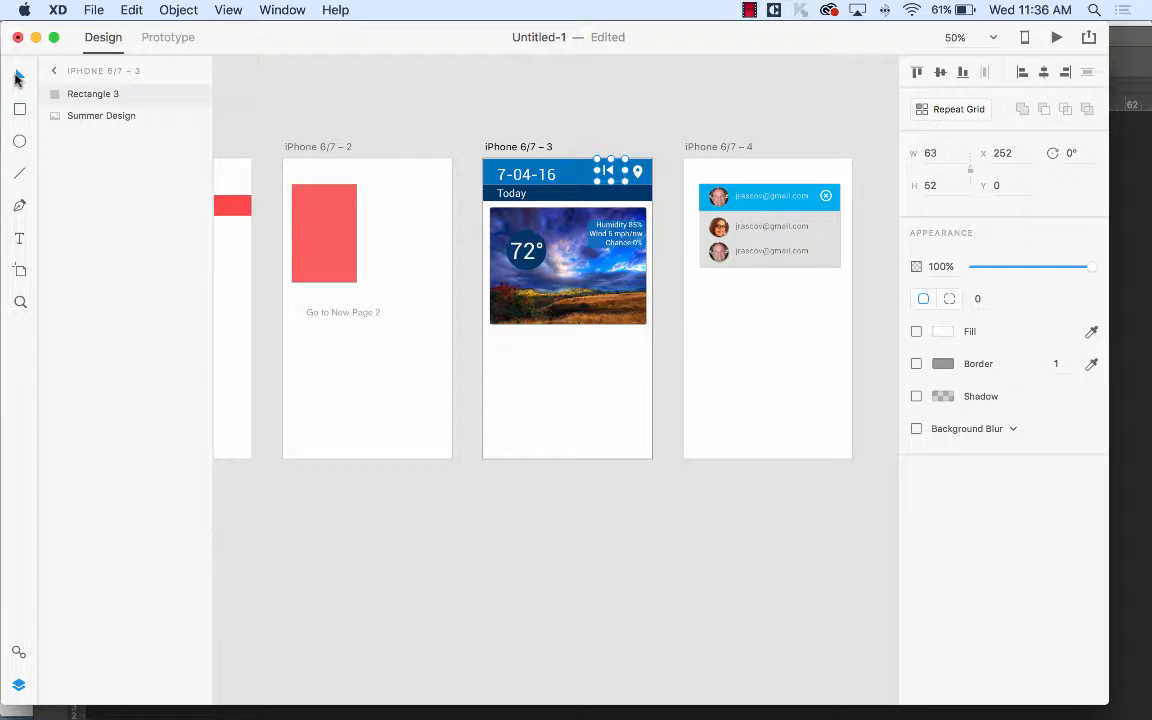
# Link Rectangle 3 to iPhone 6/7 – 2 using Slide Right, Ease Out, 0.4 s.
pyautogui.click(167, 38)
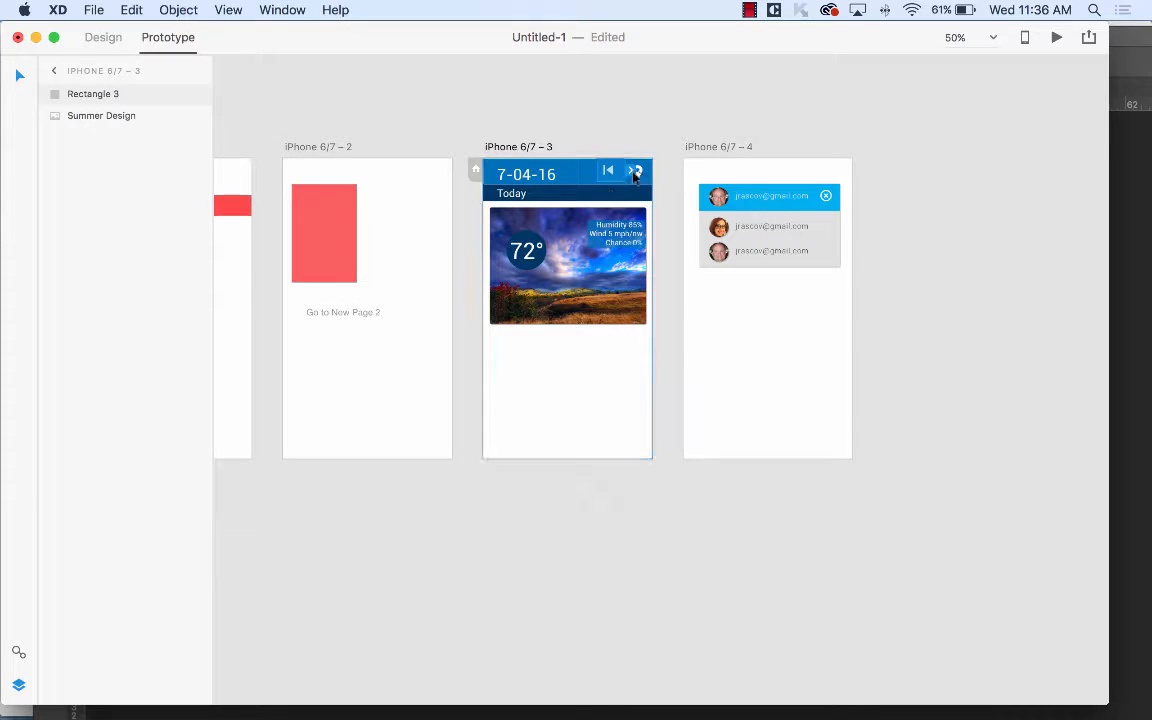
pyautogui.click(634, 175)
pyautogui.moveTo(640, 172); pyautogui.dragTo(382, 206)
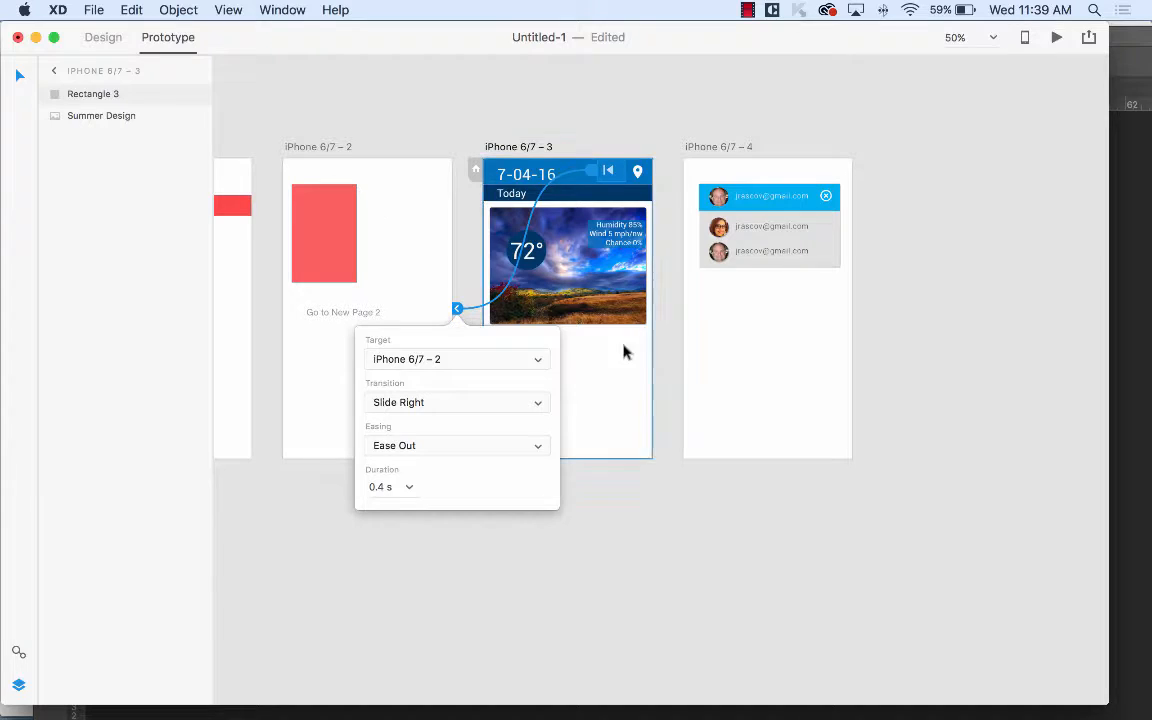
# Bring Firefox to the front and open a new browser window.
pyautogui.moveTo(394, 698)
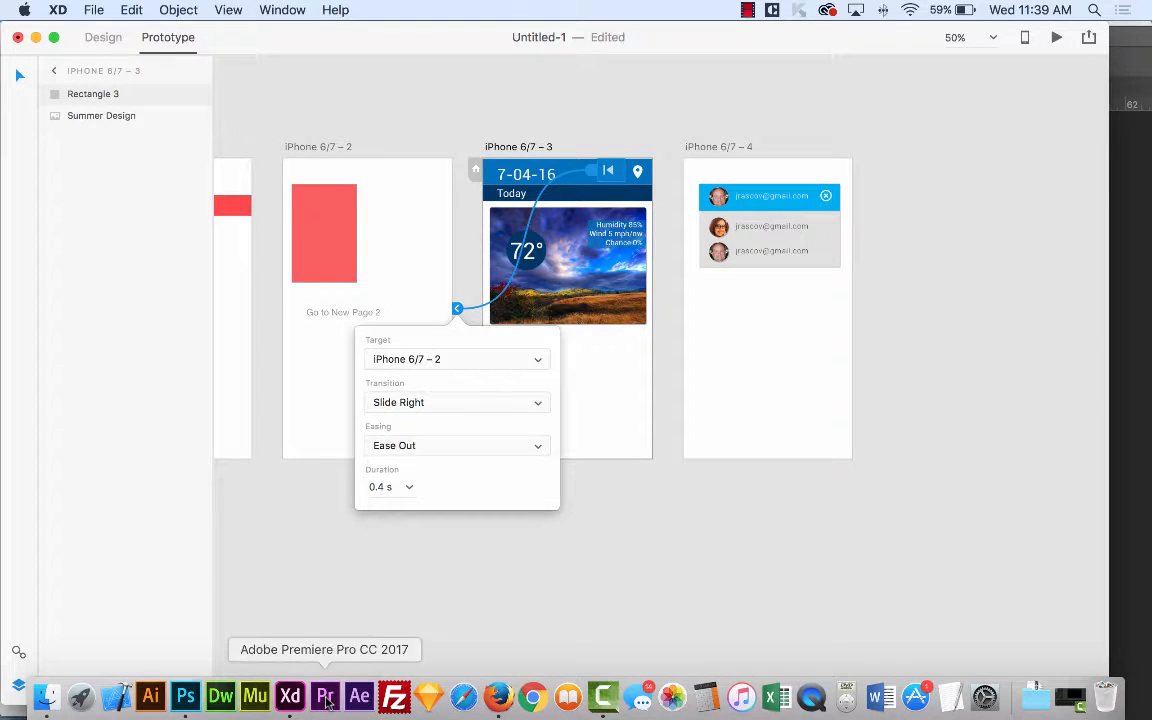
pyautogui.click(498, 697)
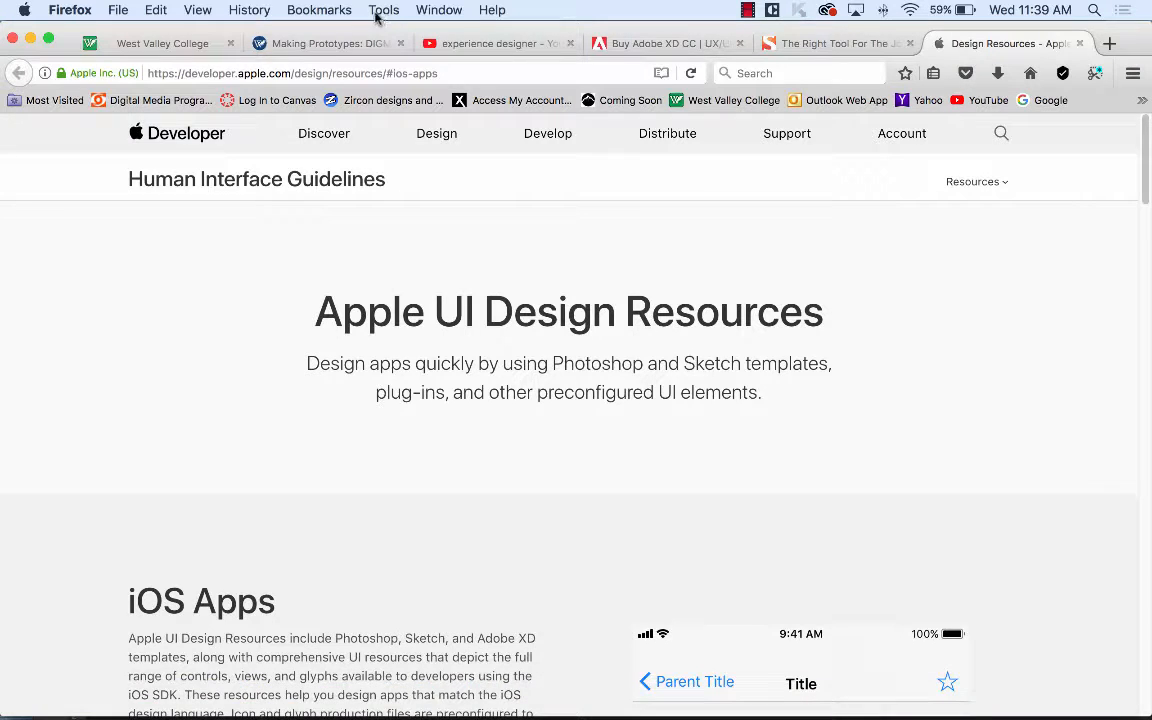
pyautogui.click(115, 9)
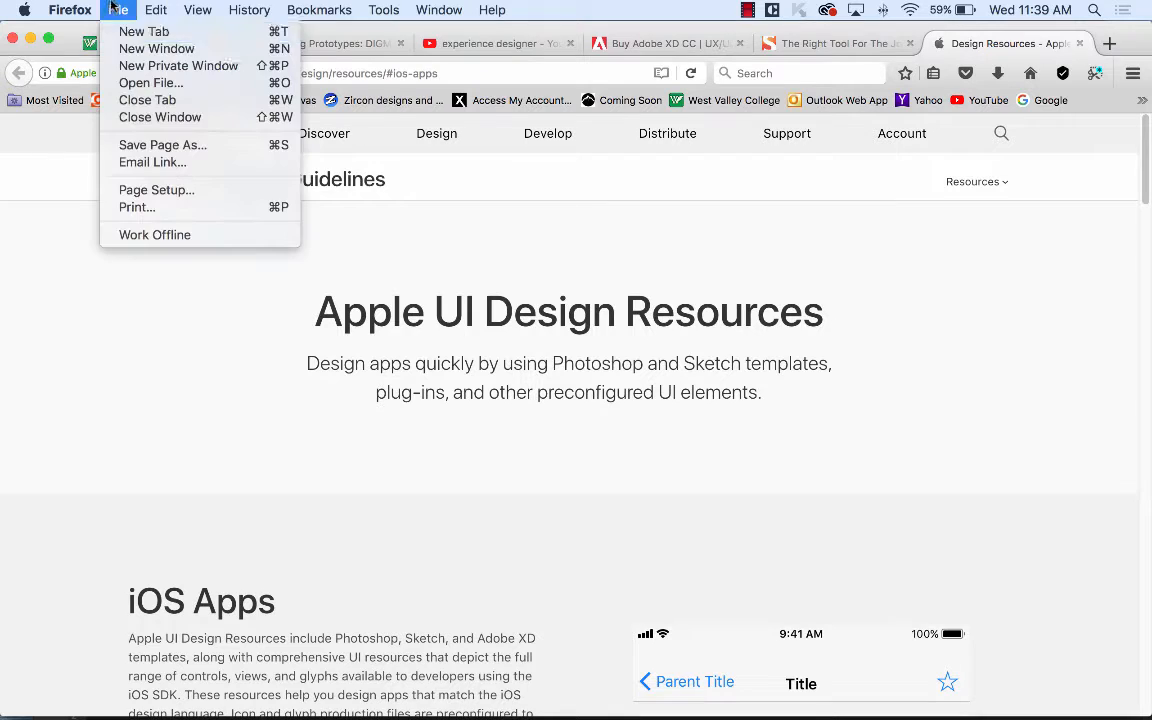
pyautogui.click(133, 48)
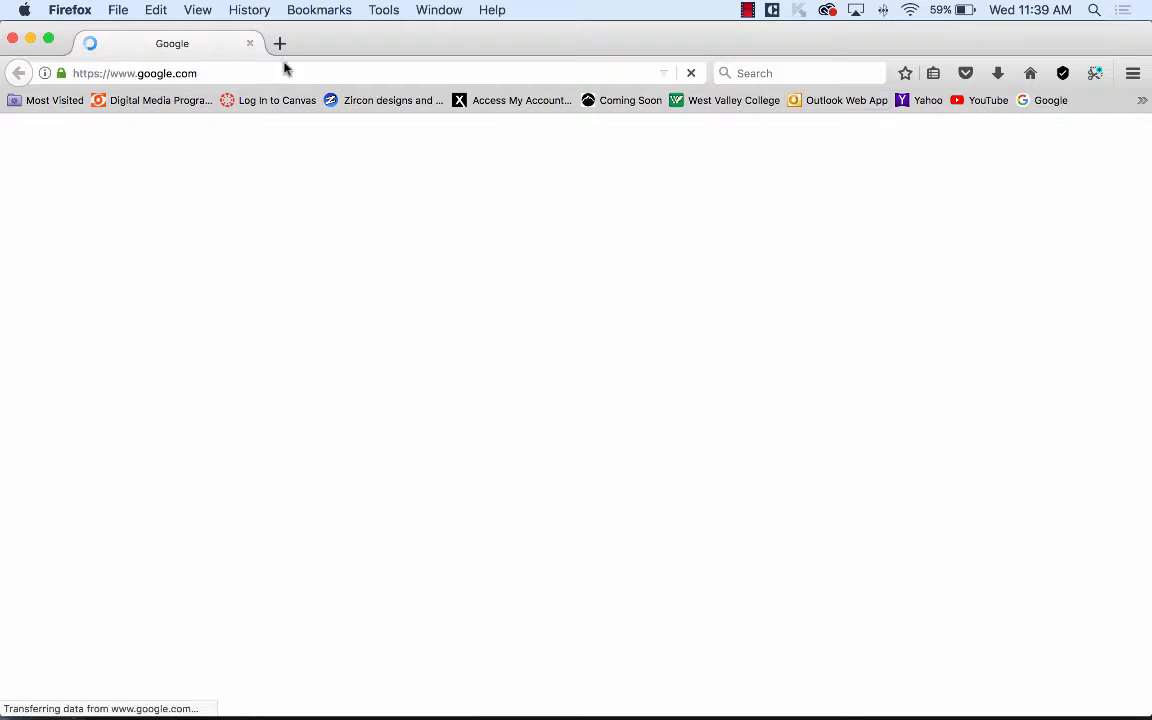
# Go to zircon.com and open the Zircon Worldwide international page with its world map.
pyautogui.click(276, 72)
pyautogui.write('zie')
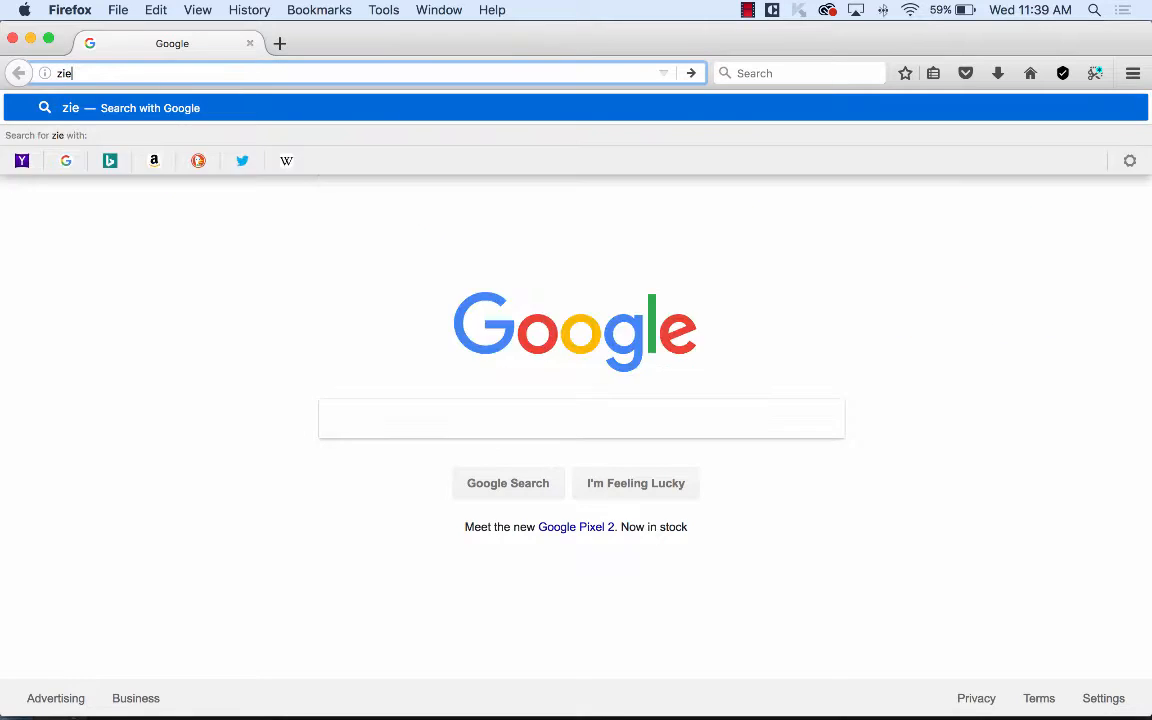
pyautogui.press('BackSpace')
pyautogui.write('rcon.')
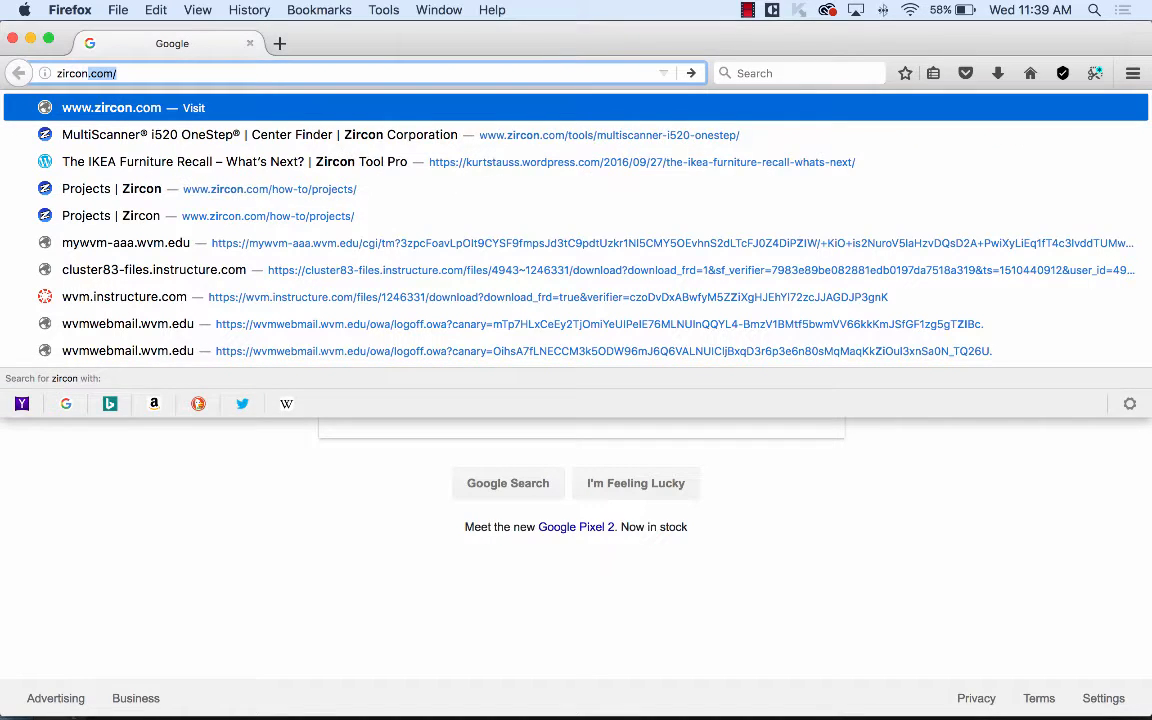
pyautogui.write('com')
pyautogui.press('Return')
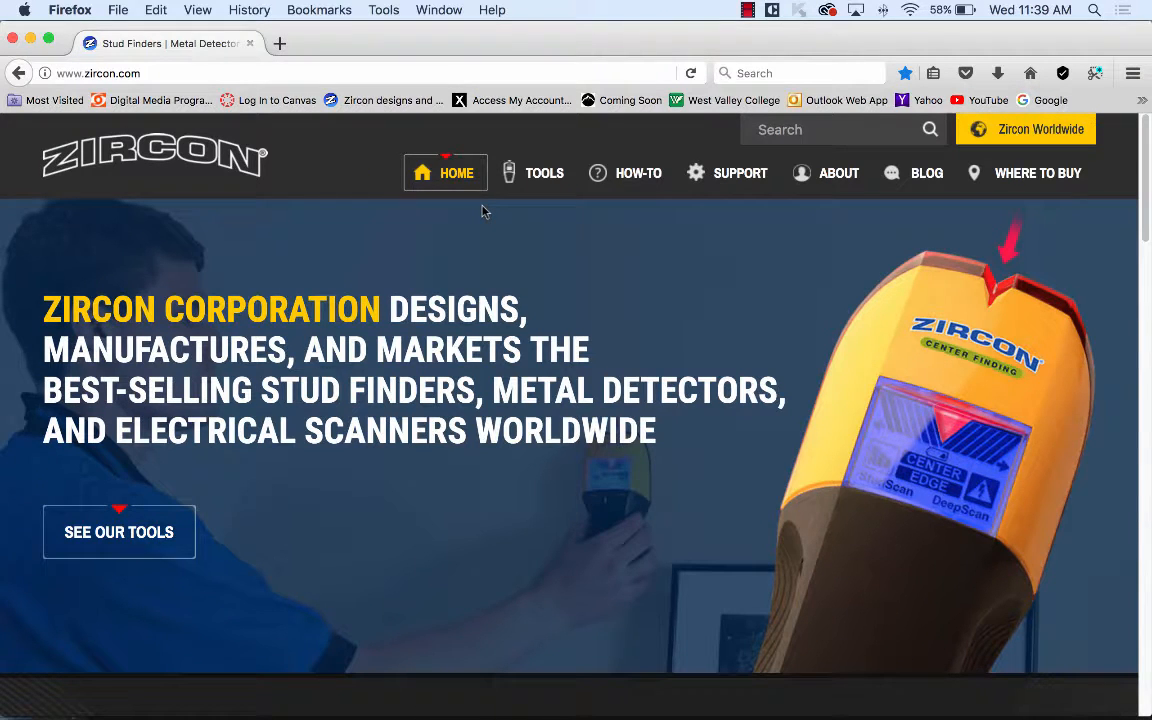
pyautogui.click(1060, 133)
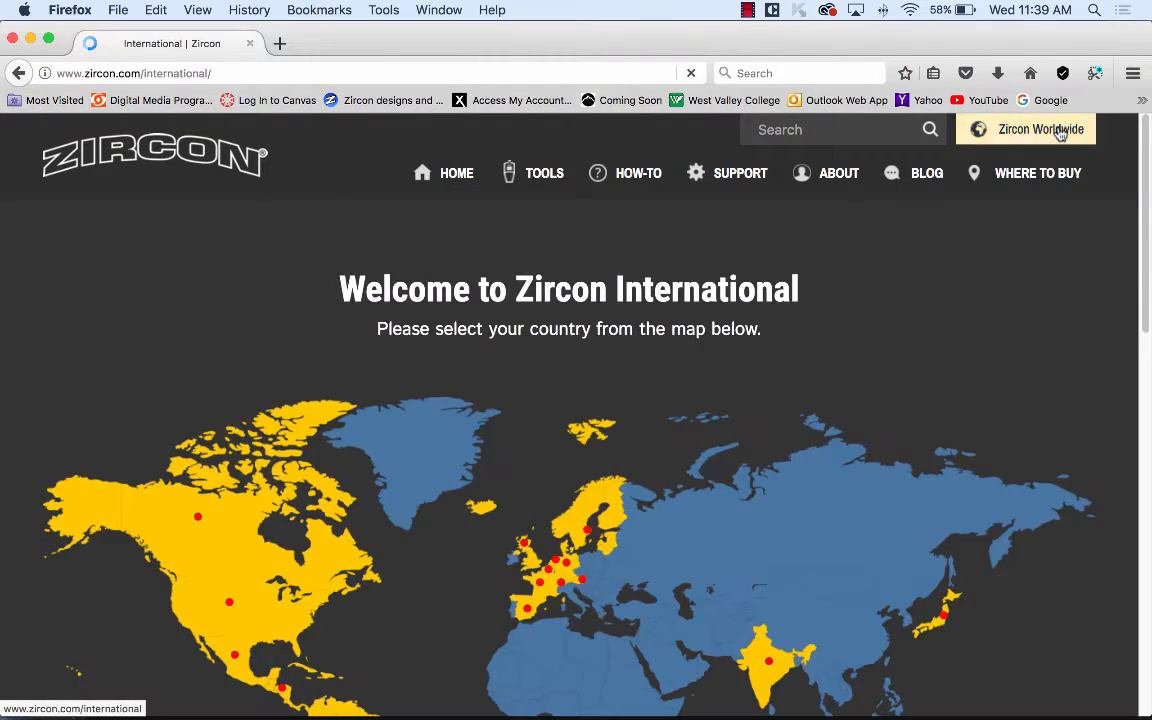
pyautogui.scroll(-2, 1020, 412)
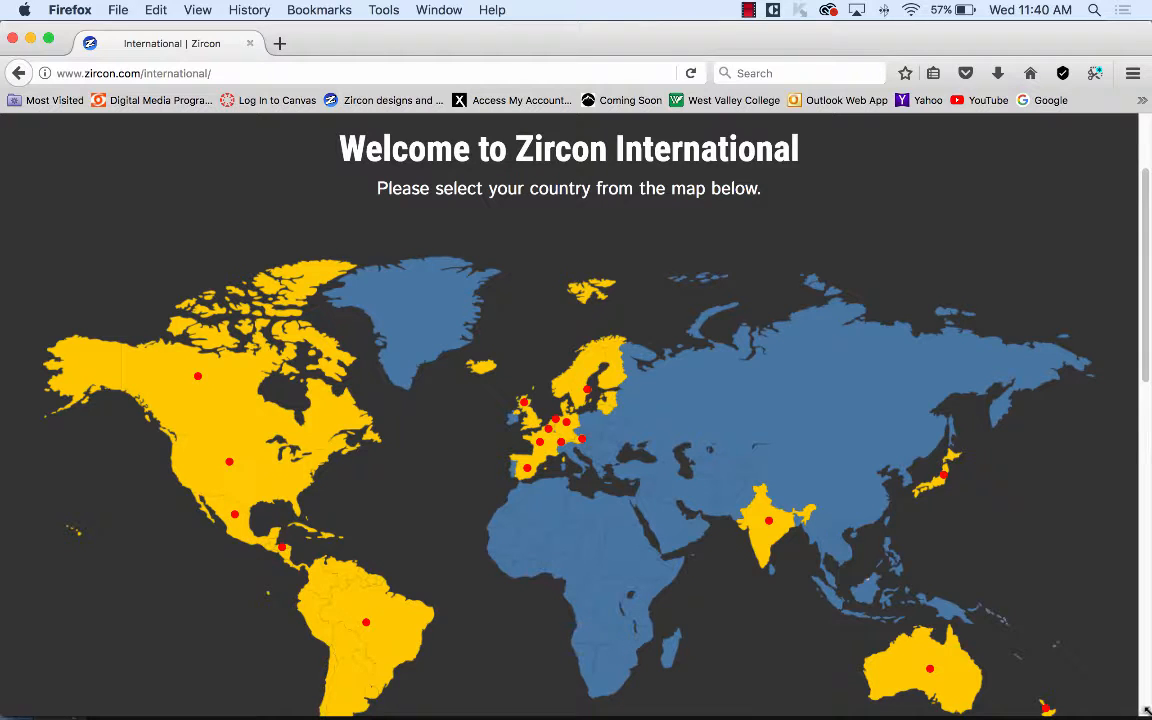
# Resize the Zircon International window to a narrow, phone-like width.
pyautogui.moveTo(1148, 713); pyautogui.dragTo(3, 715)
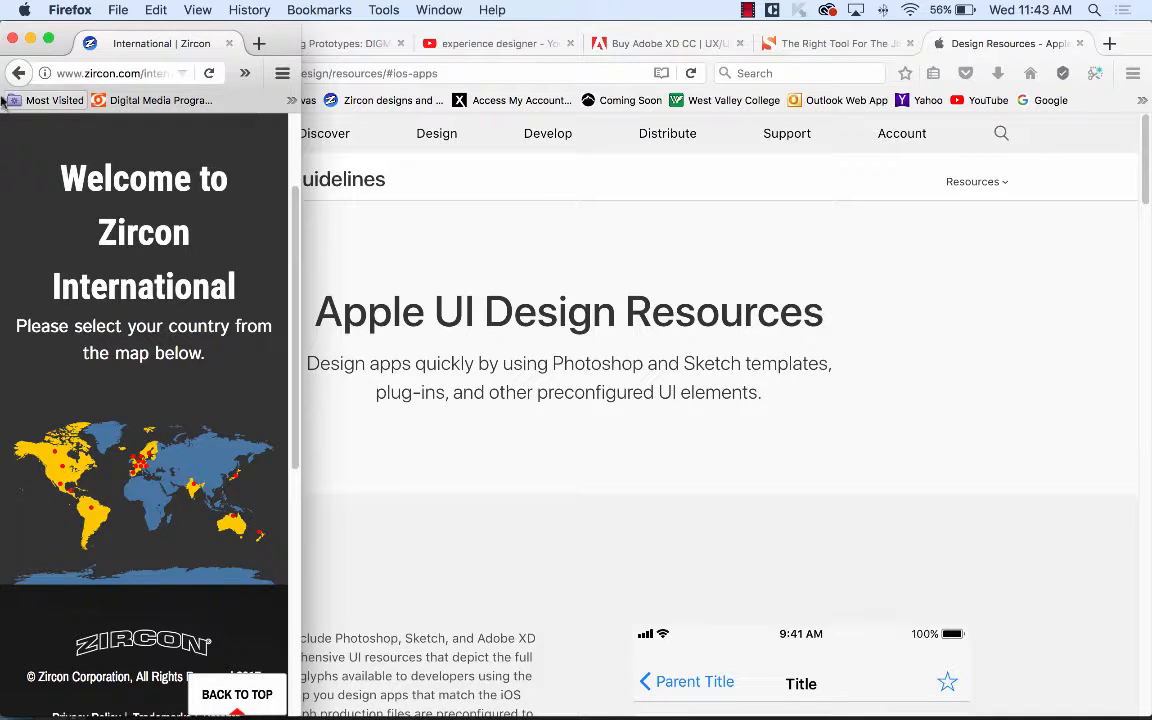
# Close the narrow Zircon window and select iPhone 6/7 – 4 in Adobe XD's Design mode.
pyautogui.click(13, 38)
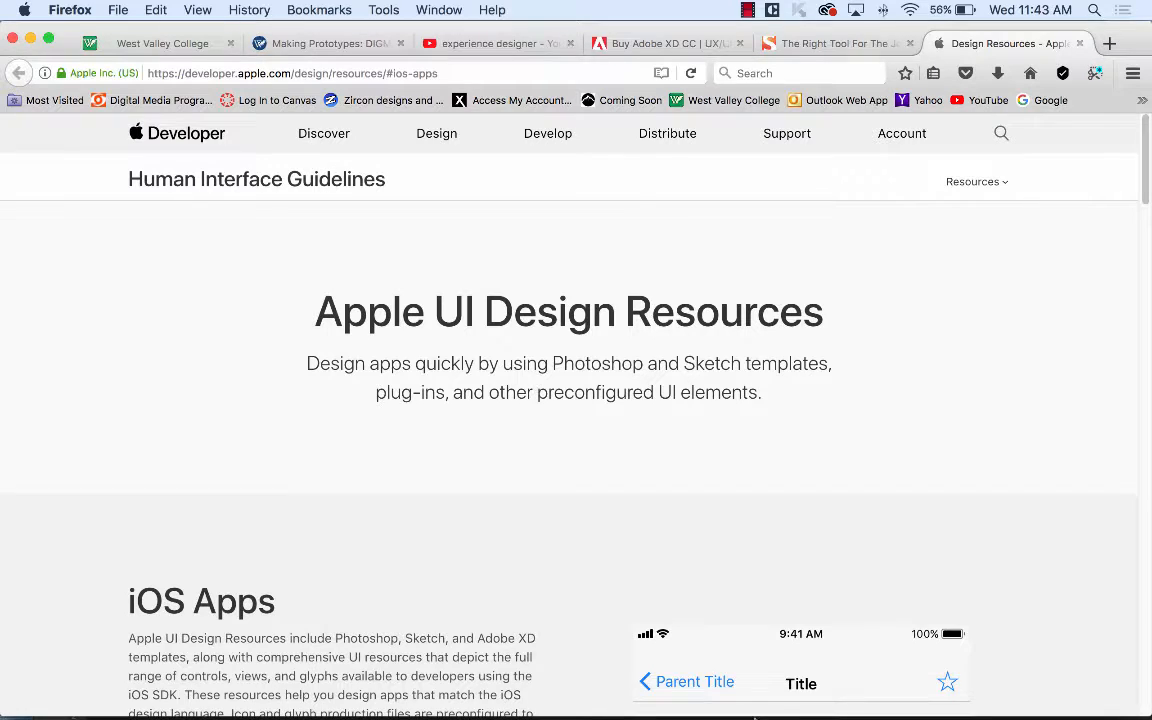
pyautogui.moveTo(718, 706)
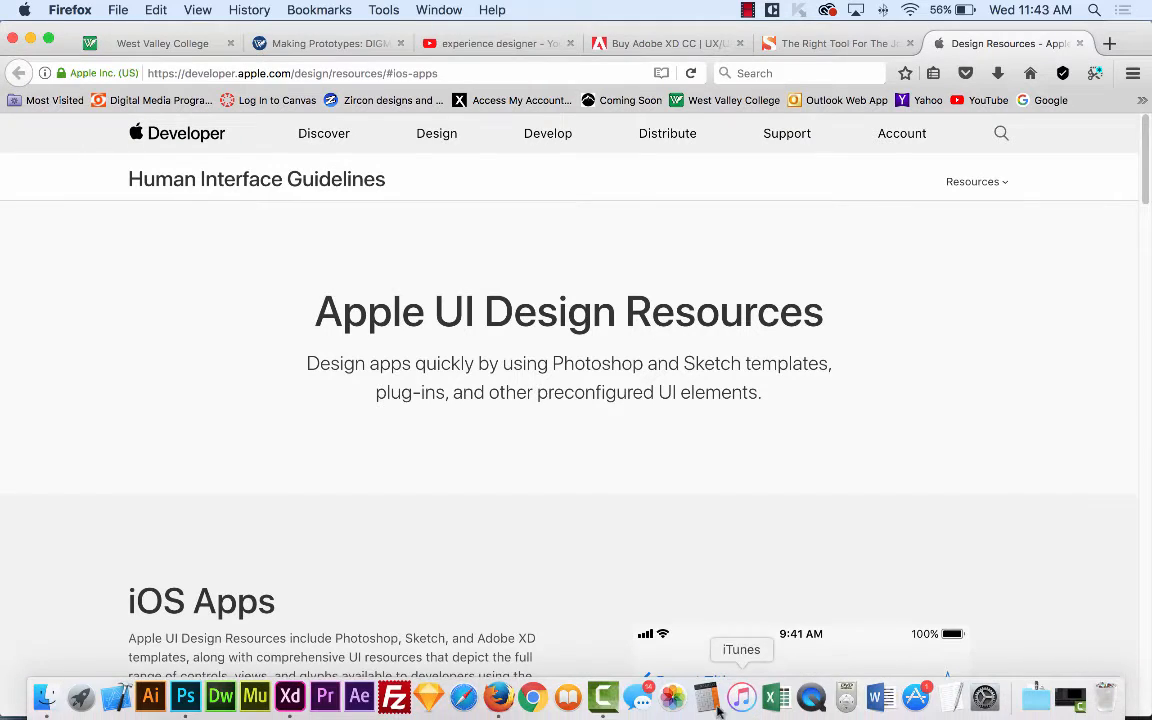
pyautogui.click(290, 697)
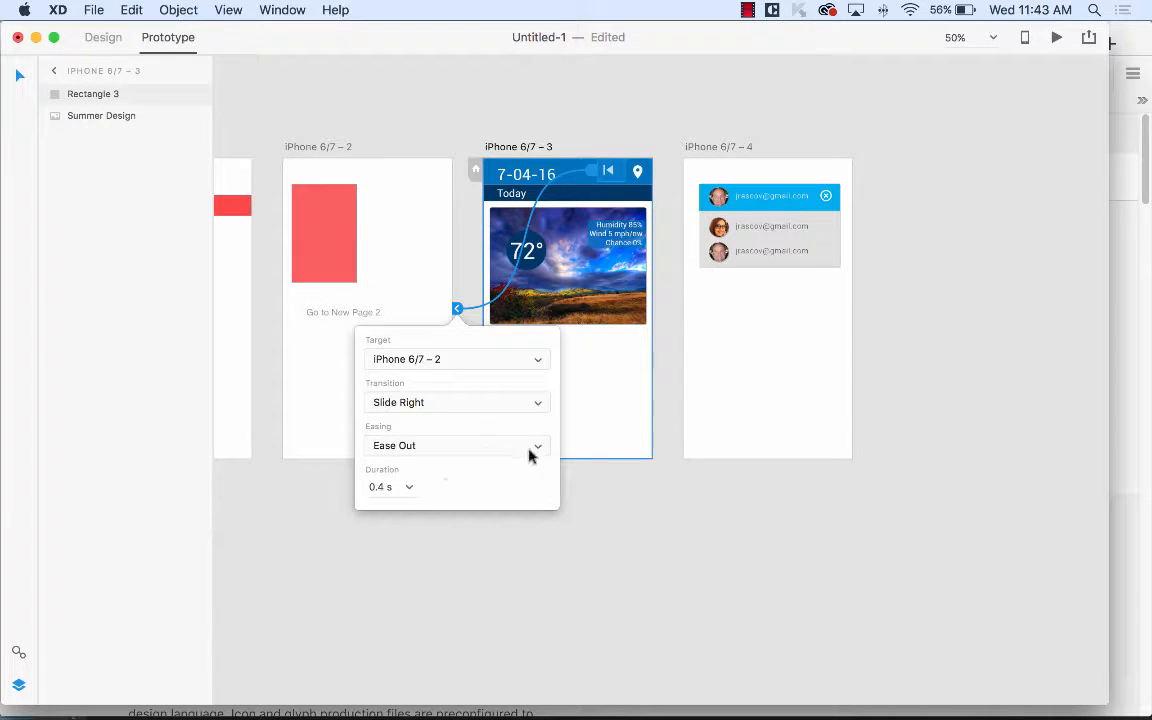
pyautogui.click(604, 370)
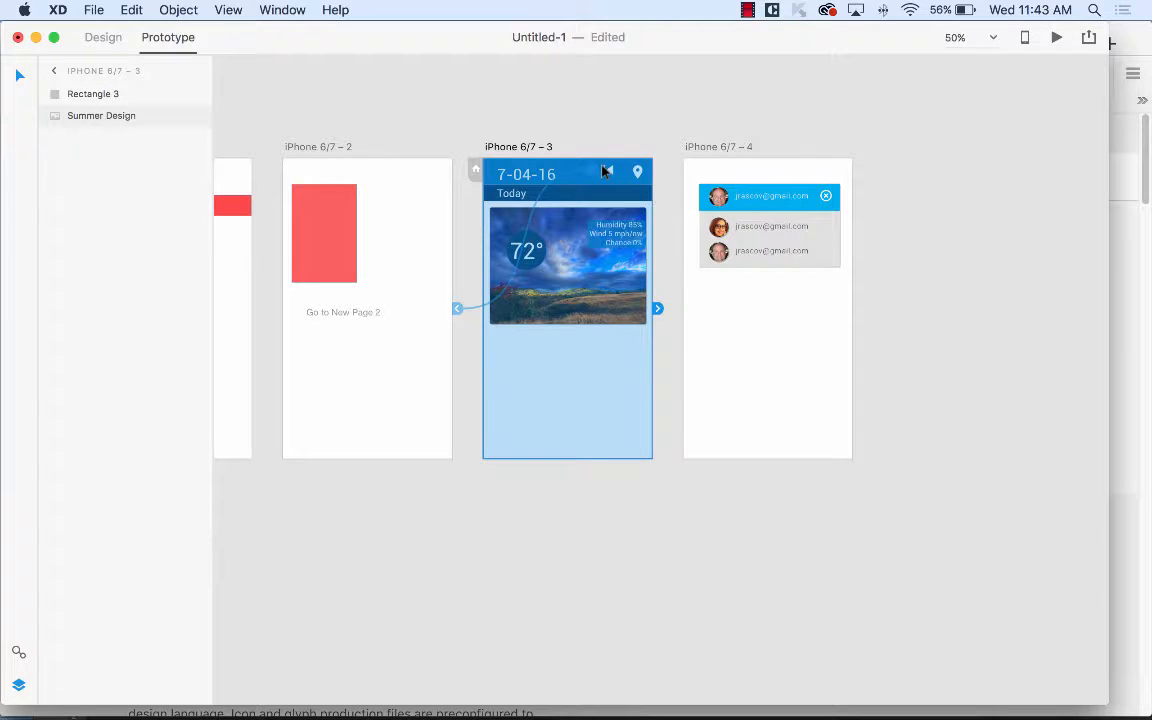
pyautogui.click(740, 198)
pyautogui.click(108, 38)
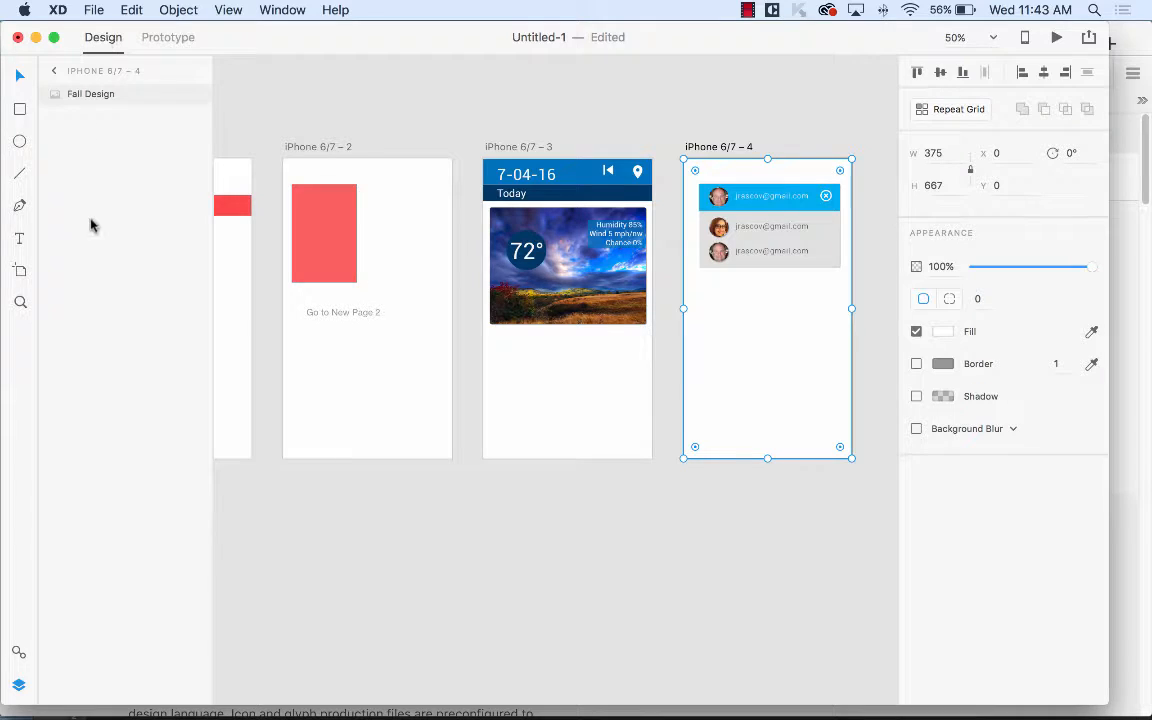
# Draw a rectangle with no fill or border over iPhone 6/7 – 4's top list row.
pyautogui.click(20, 109)
pyautogui.moveTo(700, 186)
pyautogui.mouseDown()
pyautogui.moveTo(778, 214)
pyautogui.moveTo(840, 213)
pyautogui.mouseUp()
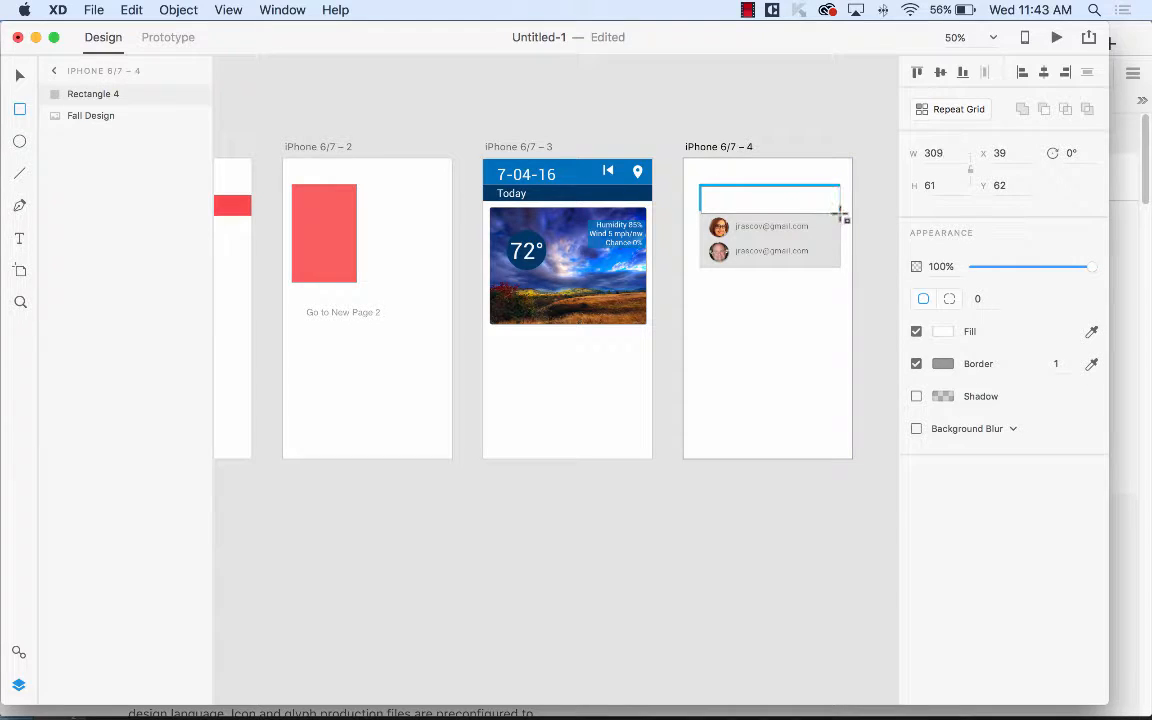
pyautogui.click(916, 331)
pyautogui.click(916, 363)
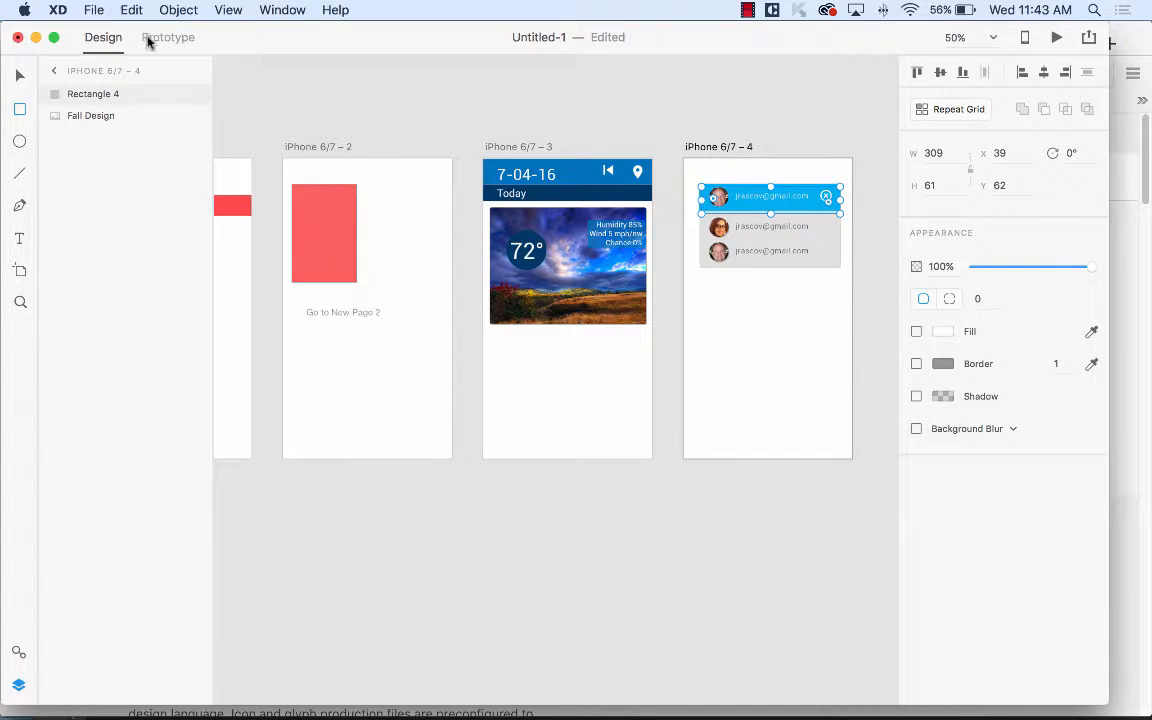
# Link Rectangle 4 to iPhone 6/7 – 3 with Slide Right, Ease Out, 0.4 s.
pyautogui.click(168, 37)
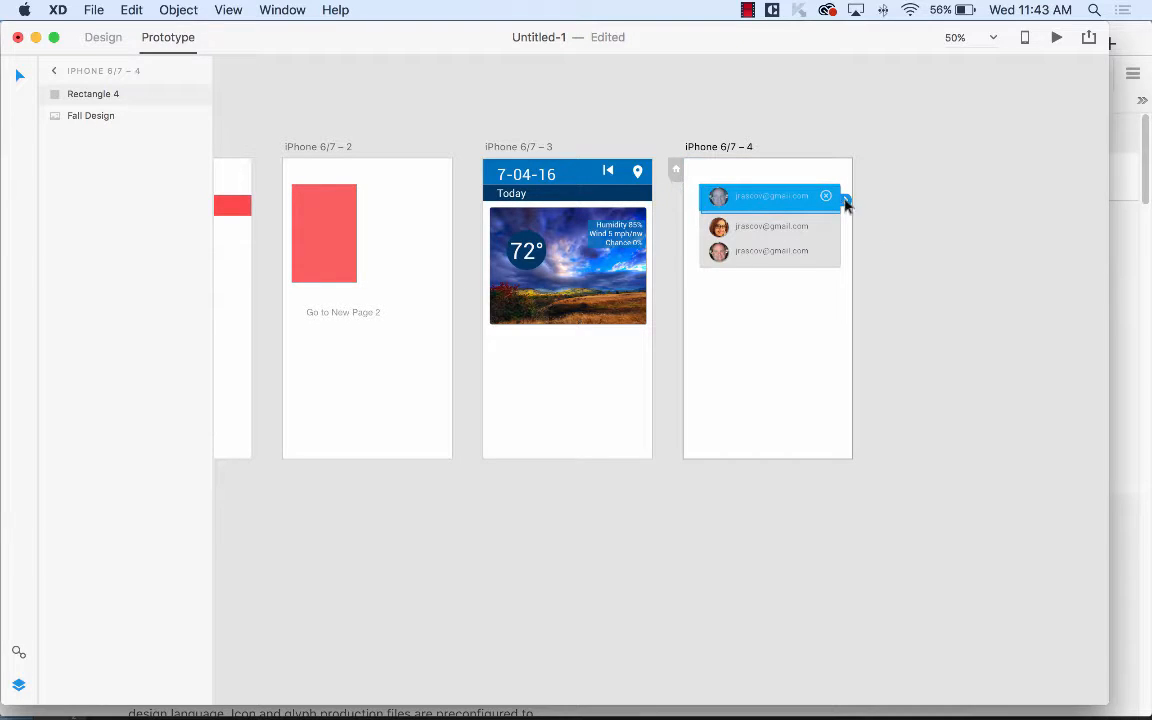
pyautogui.moveTo(845, 200); pyautogui.dragTo(588, 295)
pyautogui.moveTo(608, 207); pyautogui.dragTo(570, 412)
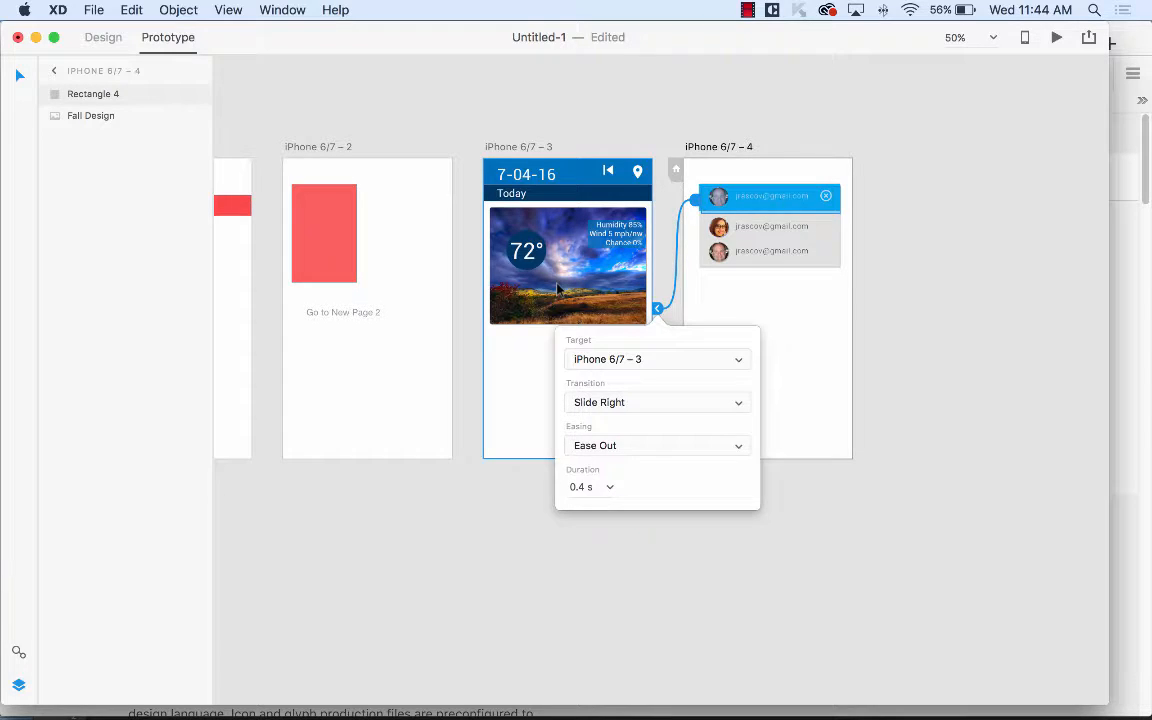
pyautogui.click(500, 254)
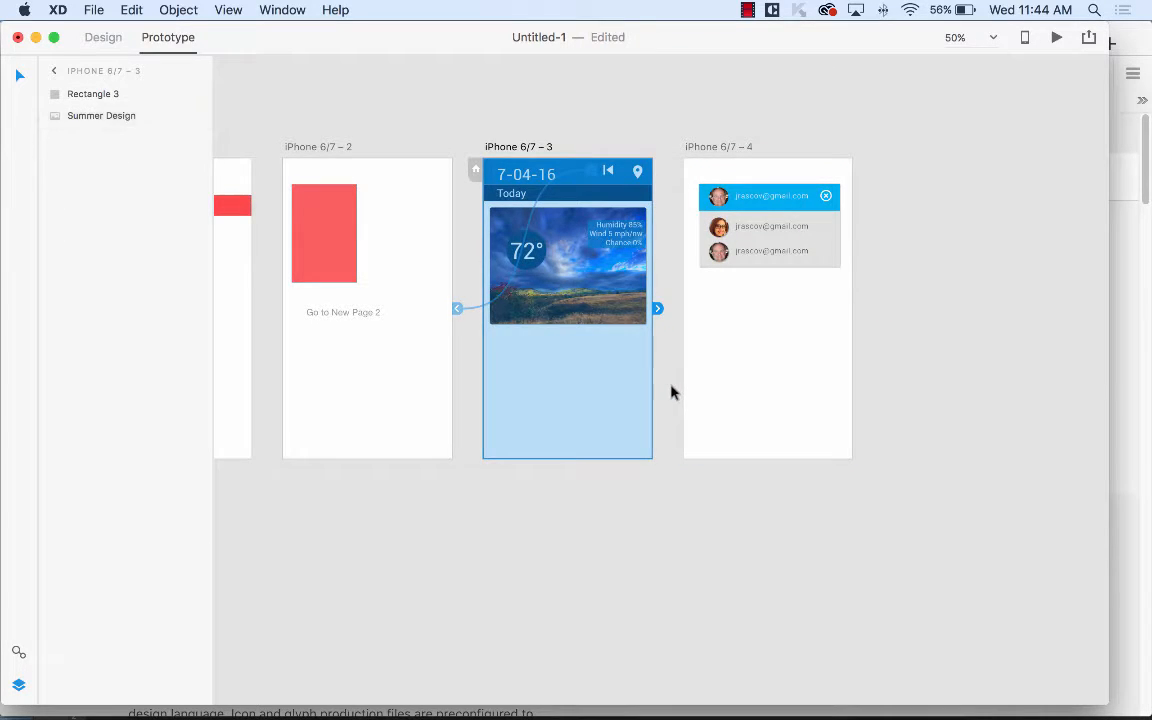
pyautogui.click(671, 391)
pyautogui.click(545, 277)
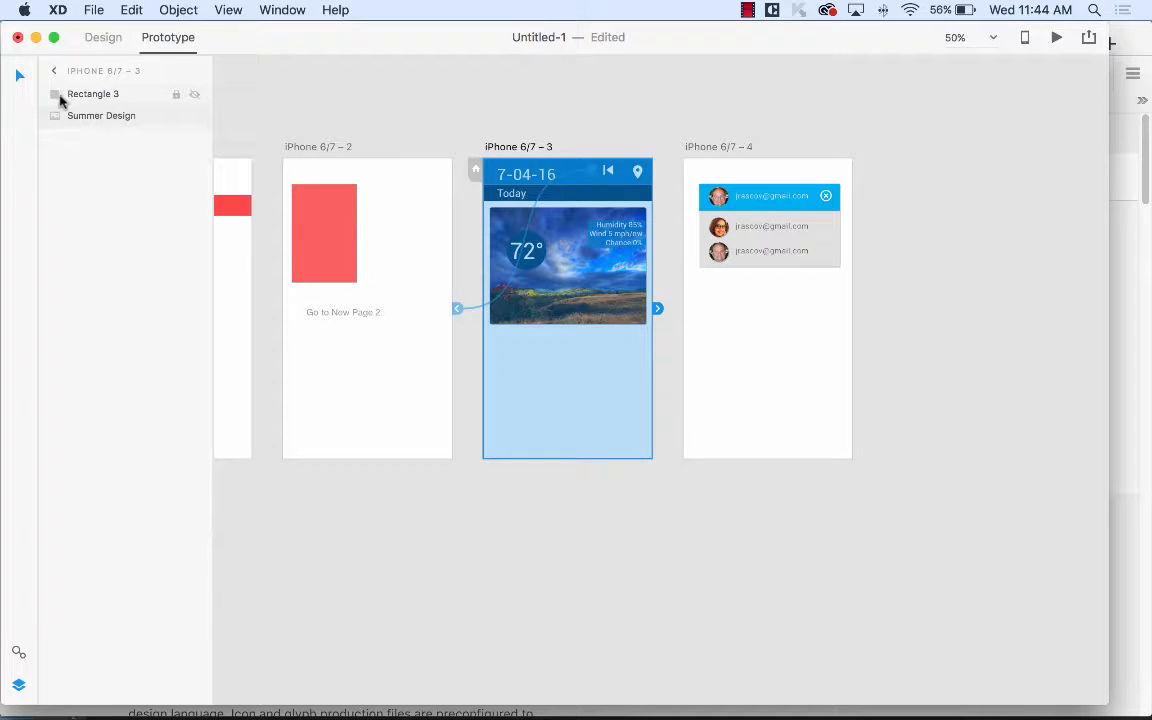
pyautogui.click(105, 37)
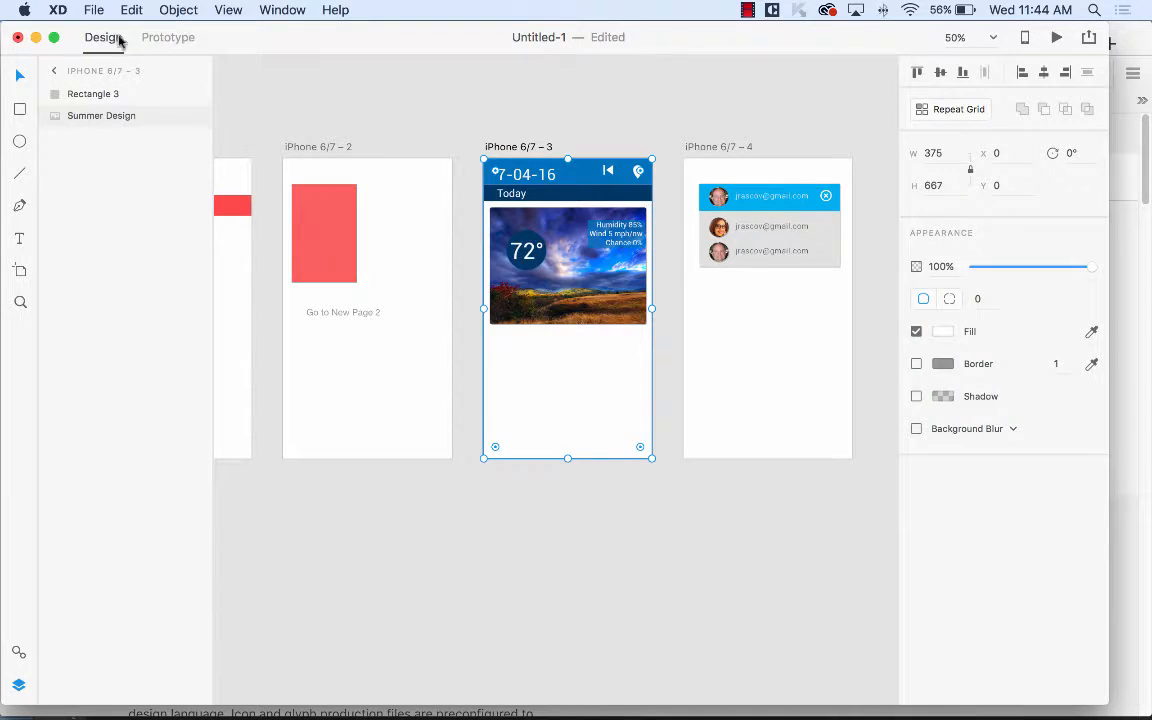
# Draw a 32×40 rectangle with no border or fill over iPhone 6/7 – 3's location pin.
pyautogui.click(20, 109)
pyautogui.moveTo(631, 163); pyautogui.dragTo(647, 184)
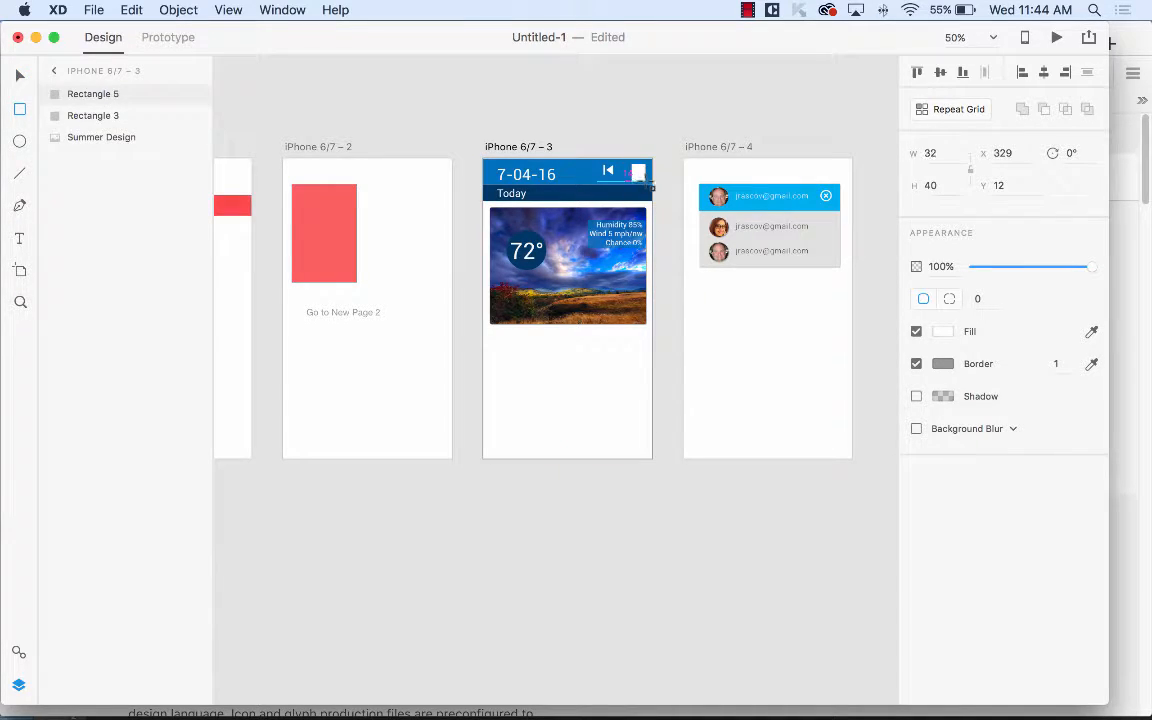
pyautogui.click(916, 364)
pyautogui.click(917, 332)
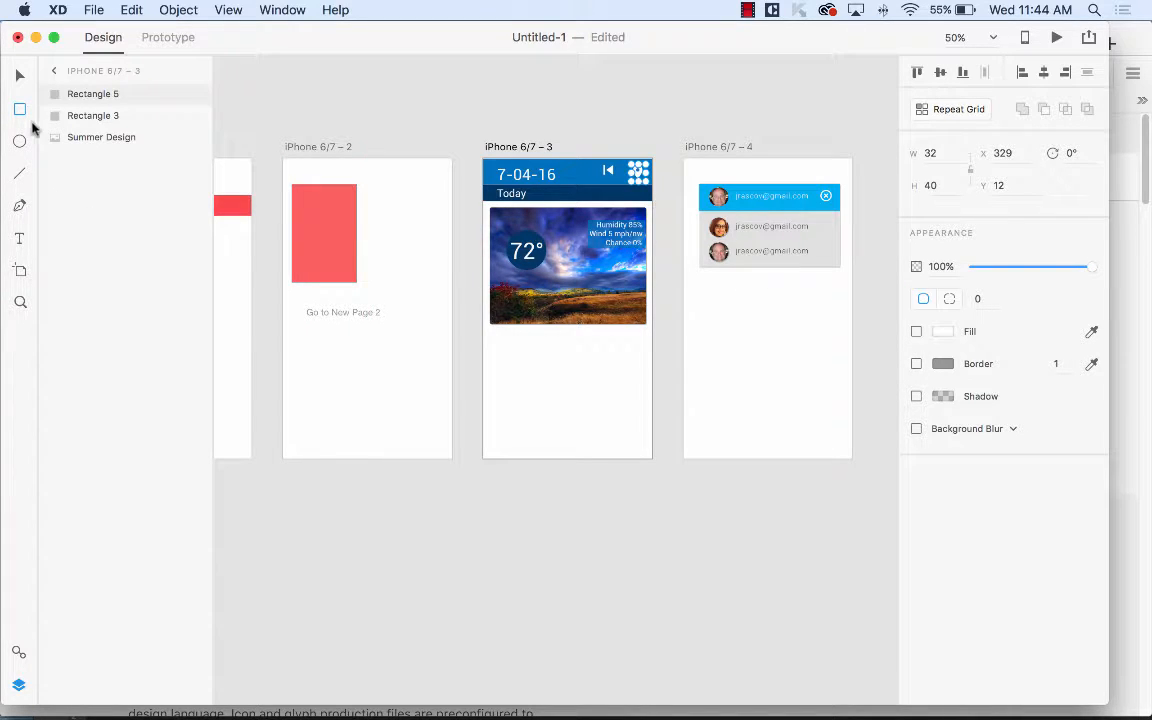
pyautogui.click(21, 76)
# Link the pin hotspot to iPhone 6/7 – 4 with a Slide Right transition.
pyautogui.click(185, 38)
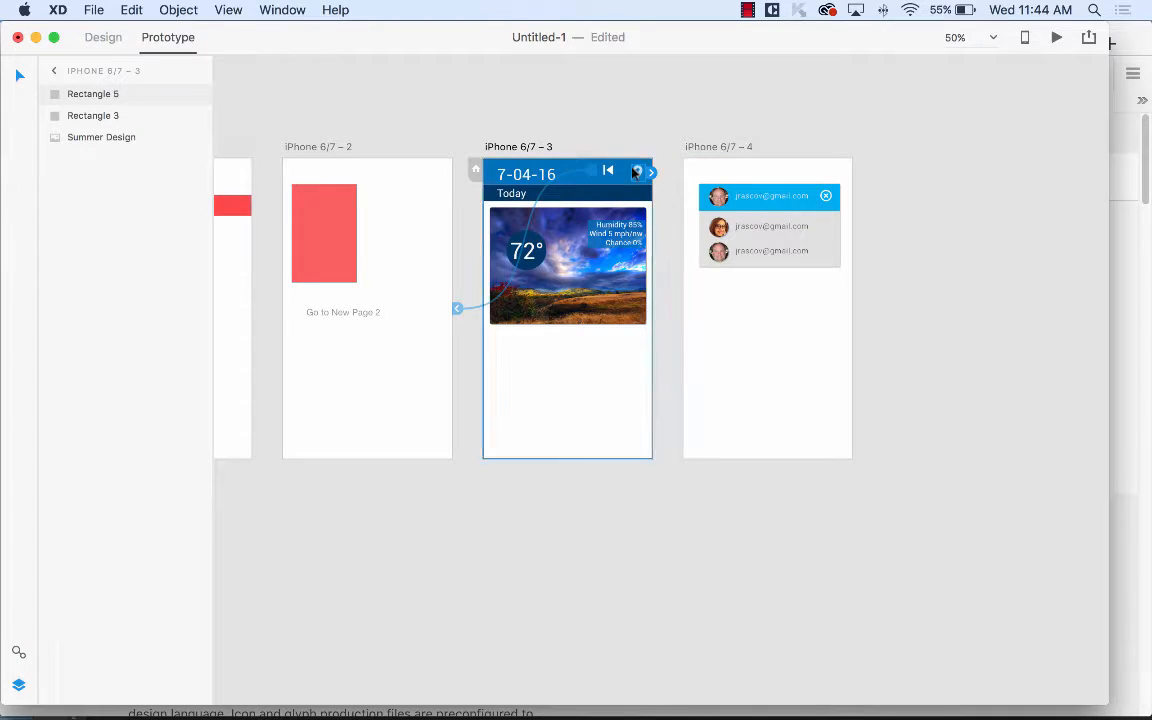
pyautogui.moveTo(652, 174); pyautogui.dragTo(750, 328)
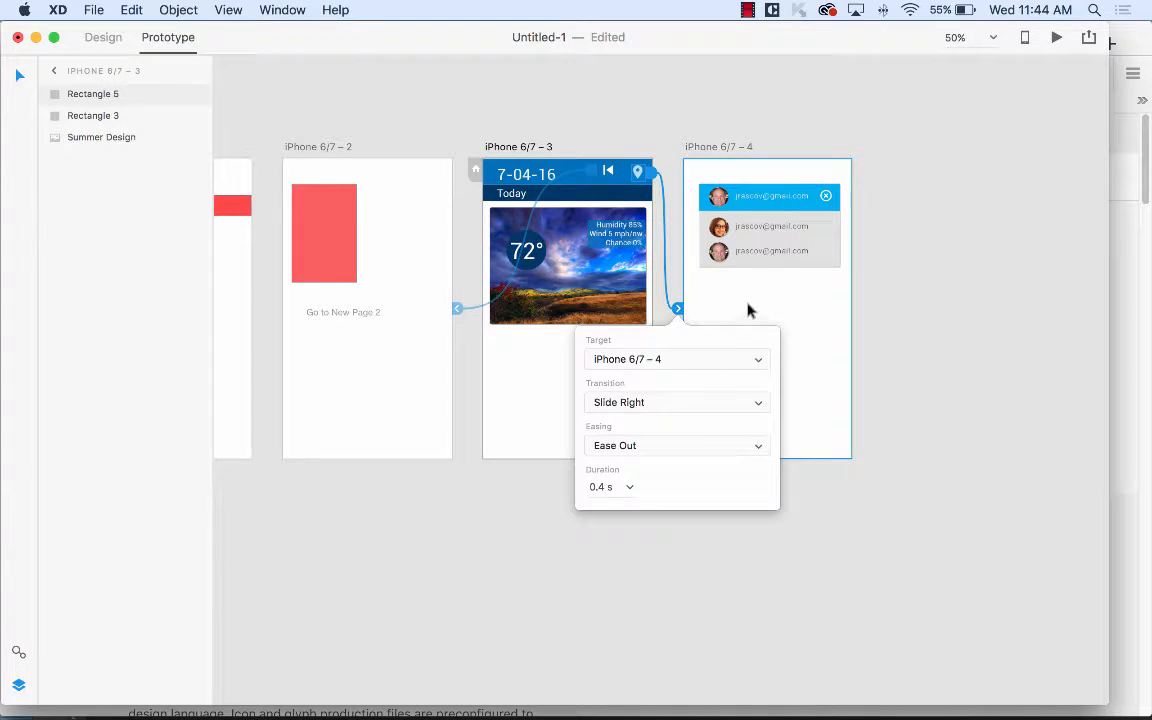
pyautogui.click(434, 85)
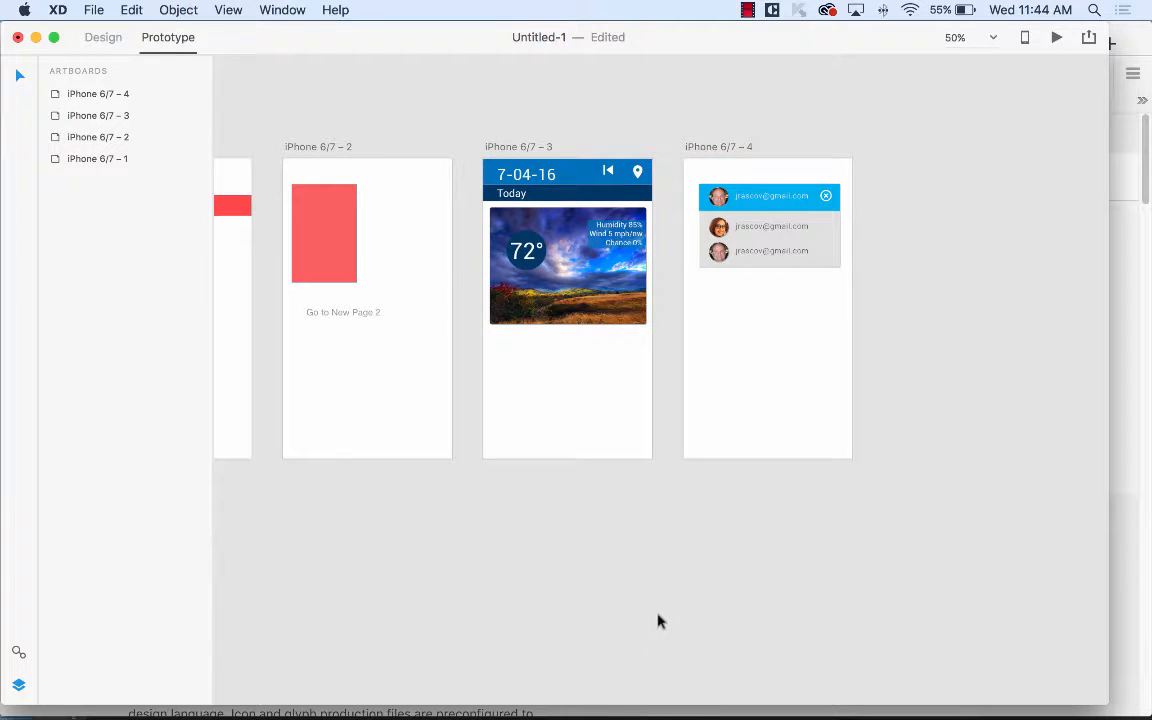
pyautogui.press('space')
pyautogui.moveTo(482, 517); pyautogui.dragTo(667, 505)
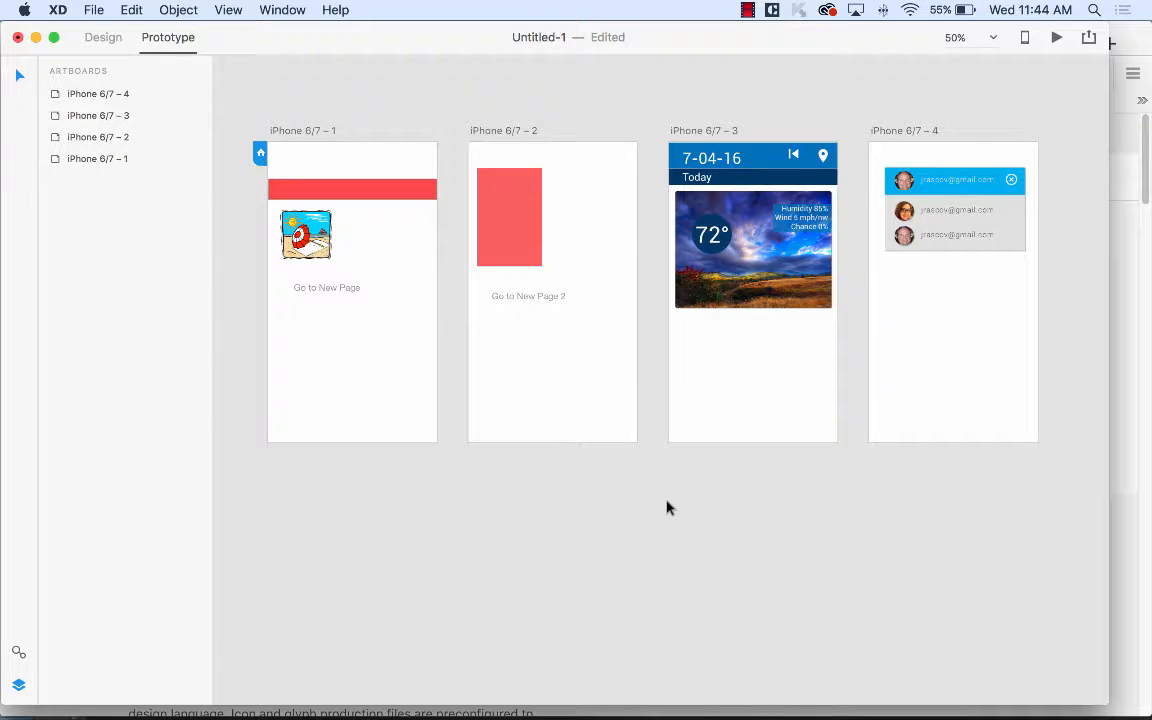
# Preview the prototype, clicking between page 2, the weather screen and the email list, then close it.
pyautogui.click(1058, 40)
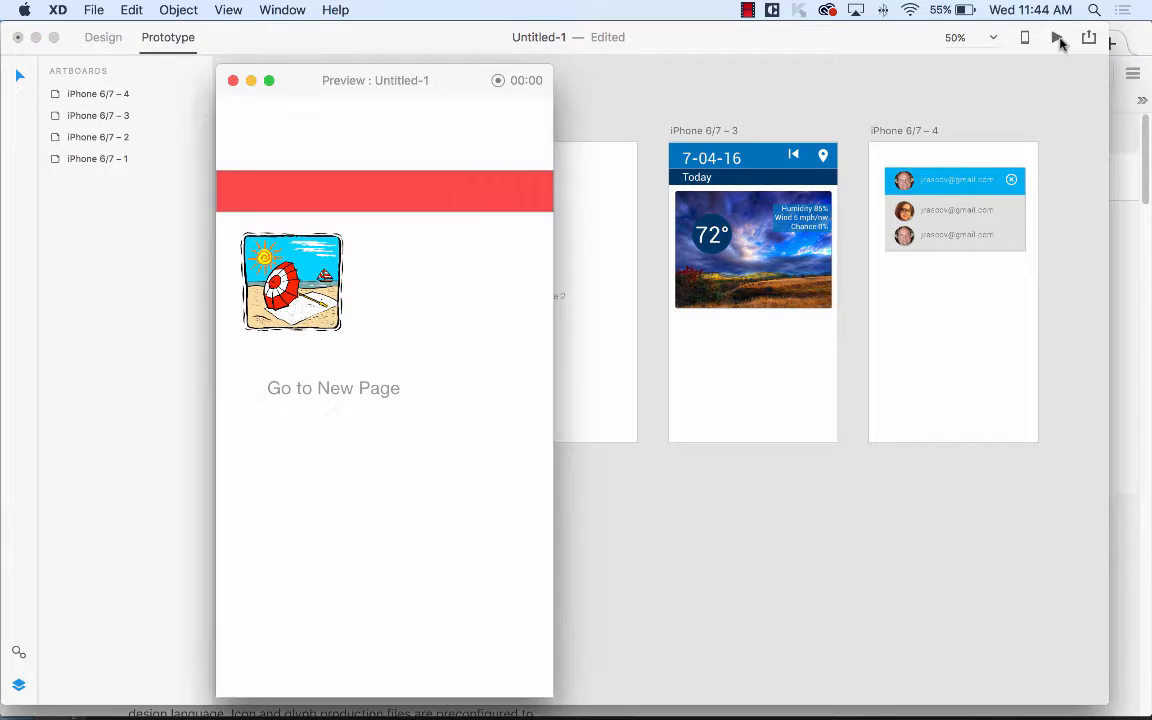
pyautogui.click(330, 391)
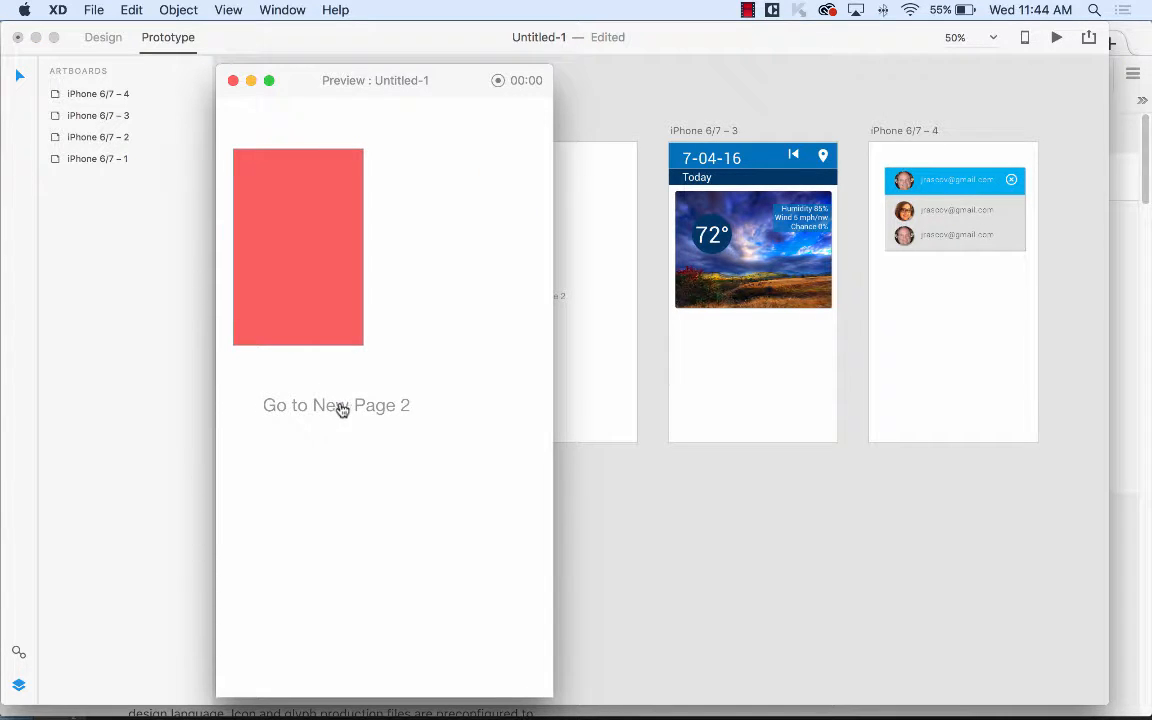
pyautogui.click(338, 406)
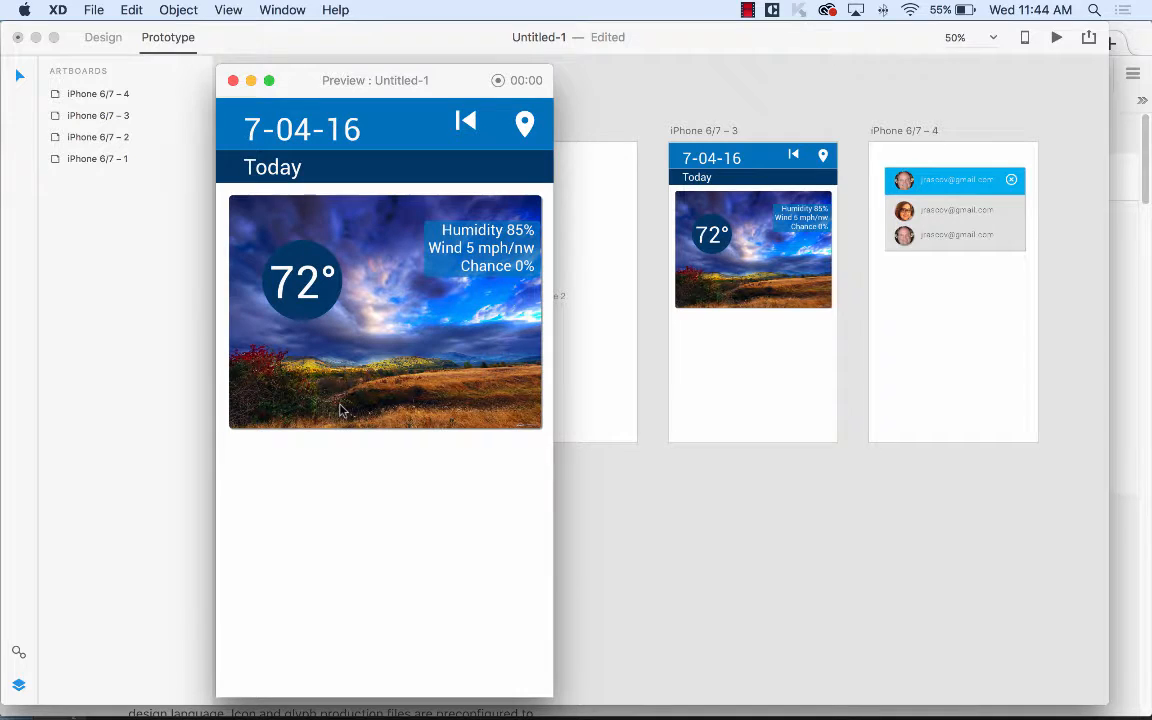
pyautogui.click(523, 124)
pyautogui.click(411, 173)
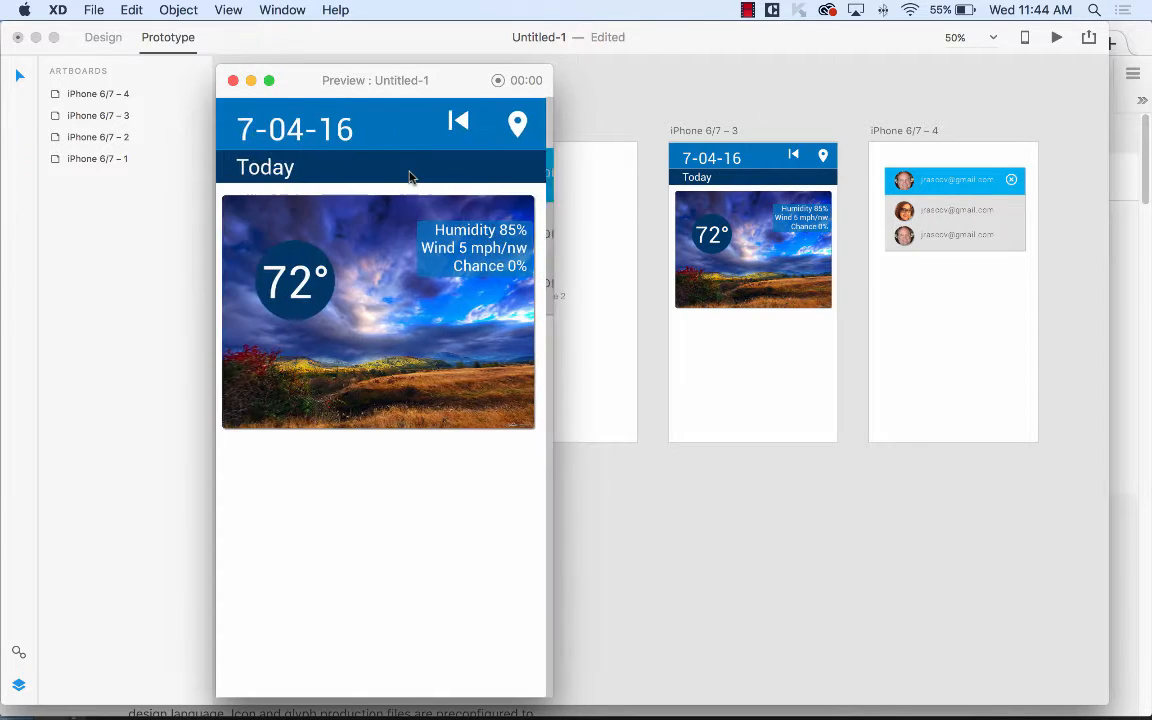
pyautogui.click(465, 122)
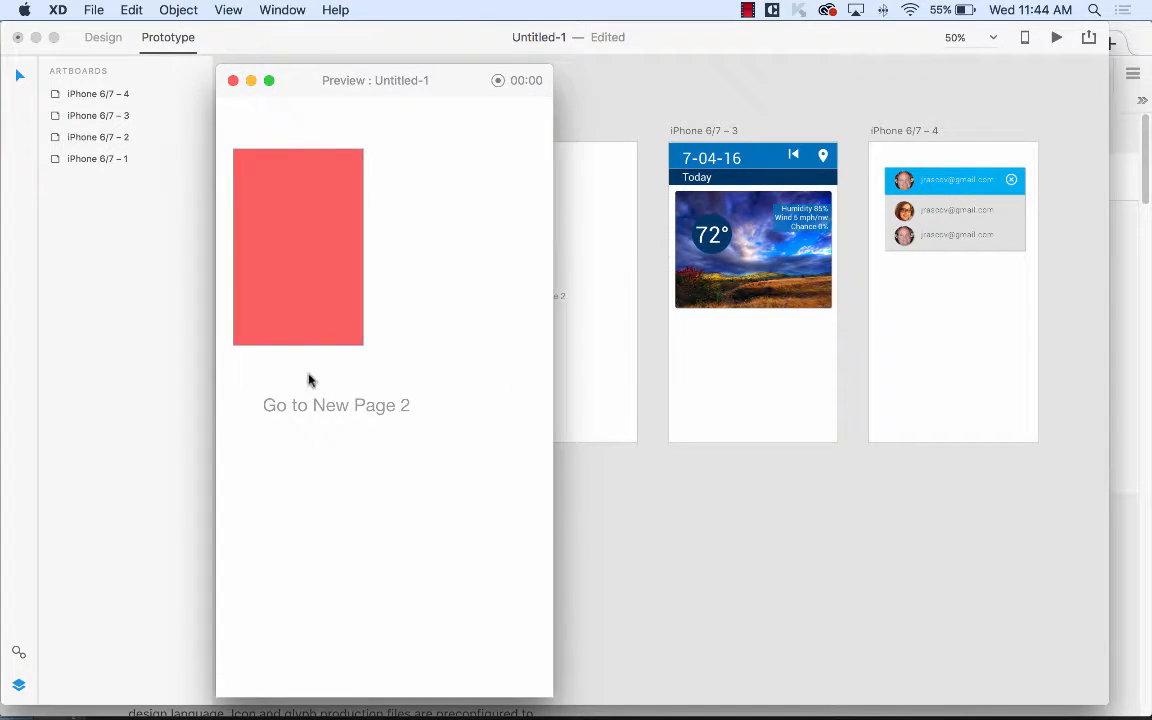
pyautogui.click(306, 400)
pyautogui.click(523, 124)
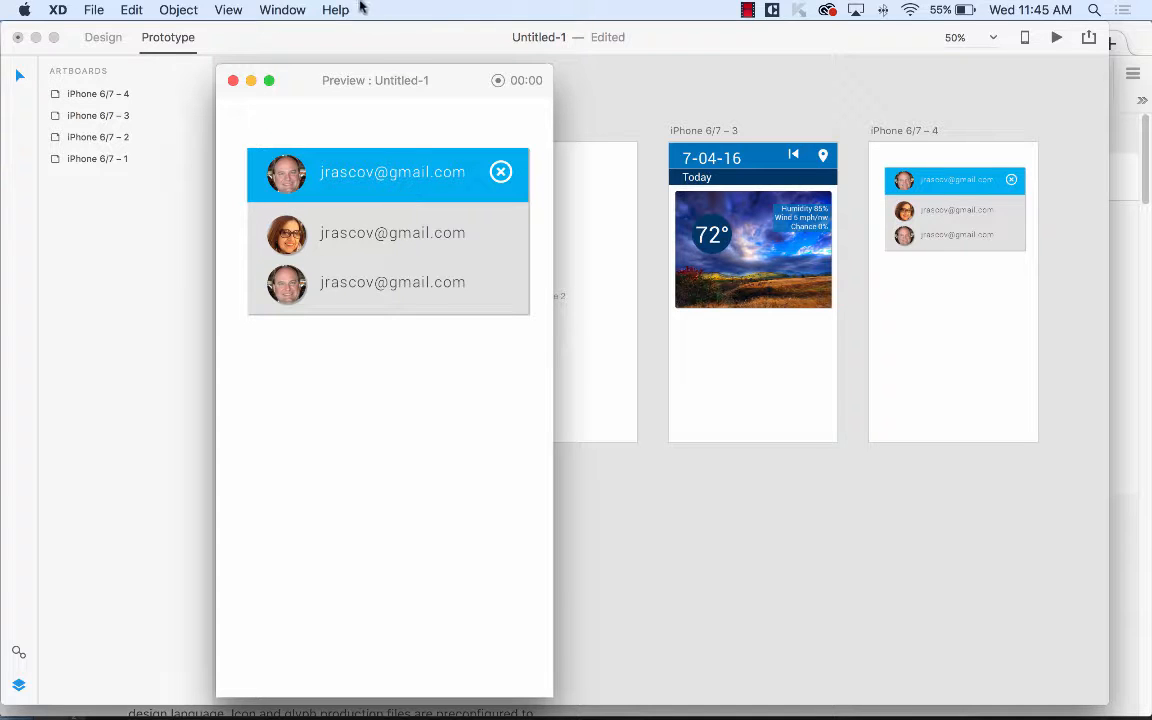
pyautogui.click(233, 81)
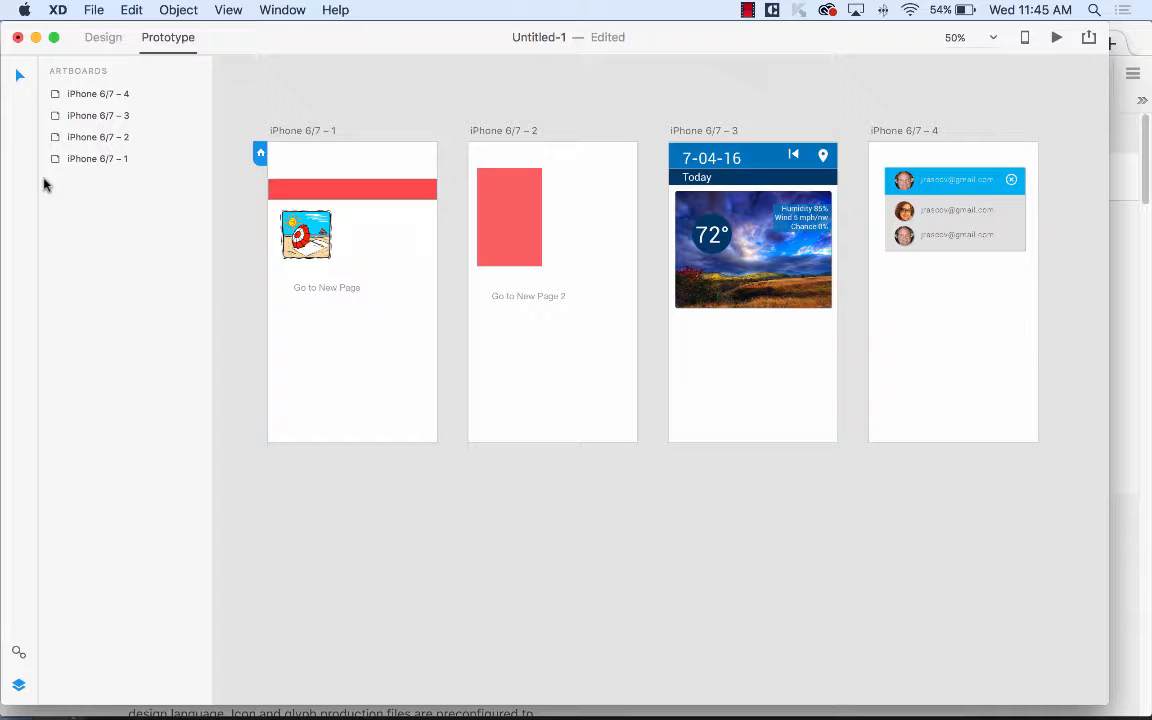
# Show the Preview on Device list with the connected iPhone.
pyautogui.click(1022, 40)
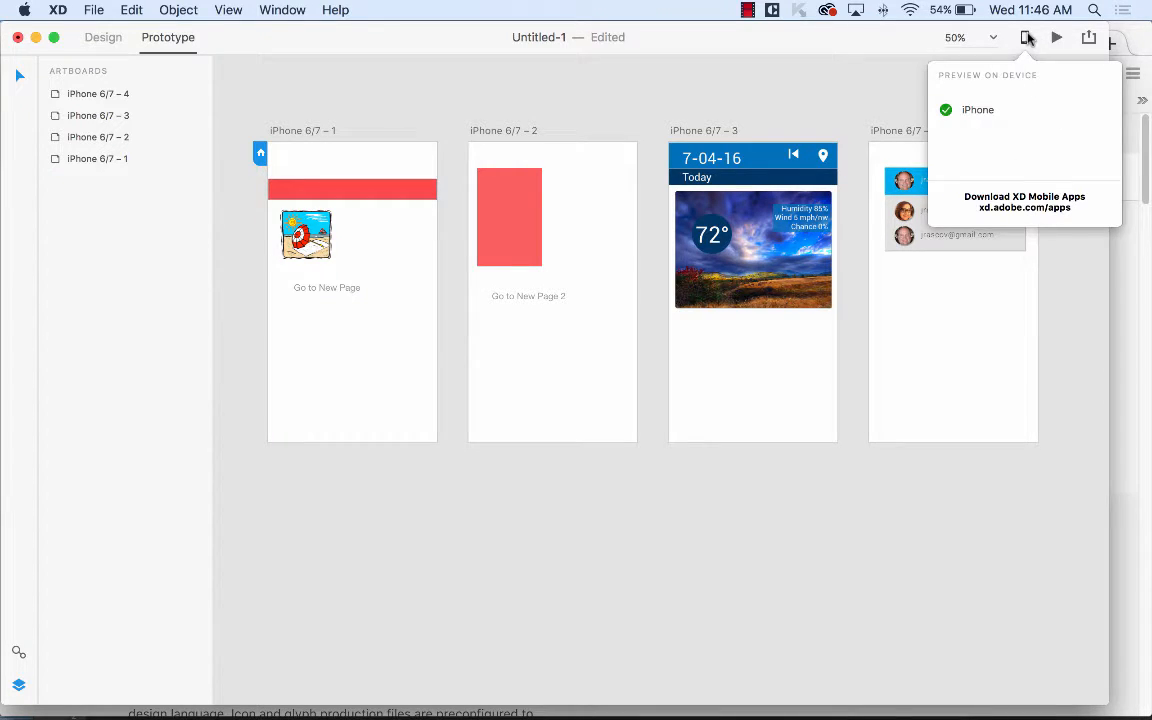
# After a quick desktop preview, open the Download XD Mobile Apps page from Preview on Device.
pyautogui.click(1024, 36)
pyautogui.click(1024, 36)
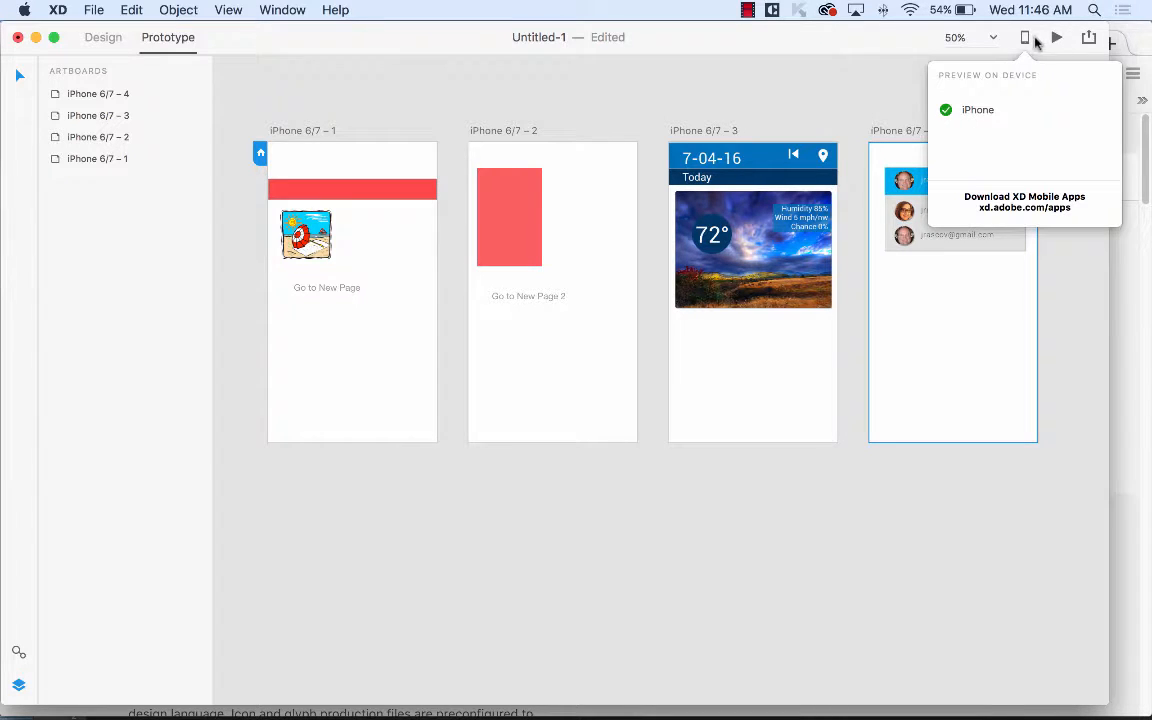
pyautogui.click(1058, 40)
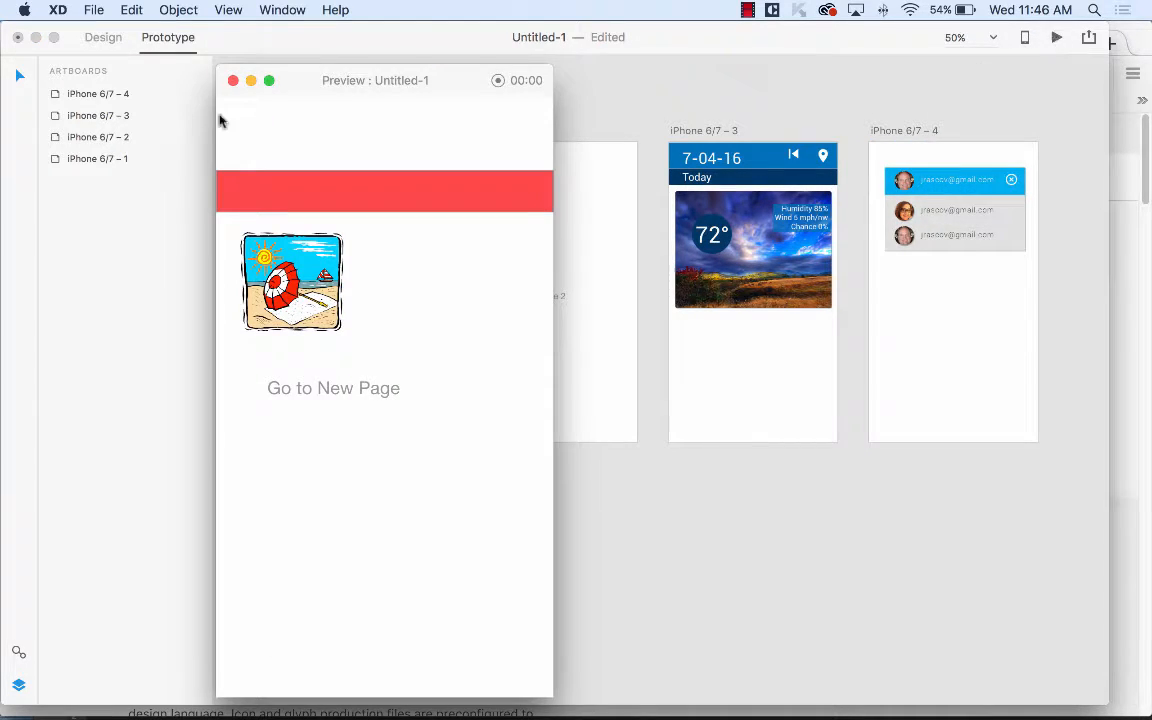
pyautogui.click(232, 80)
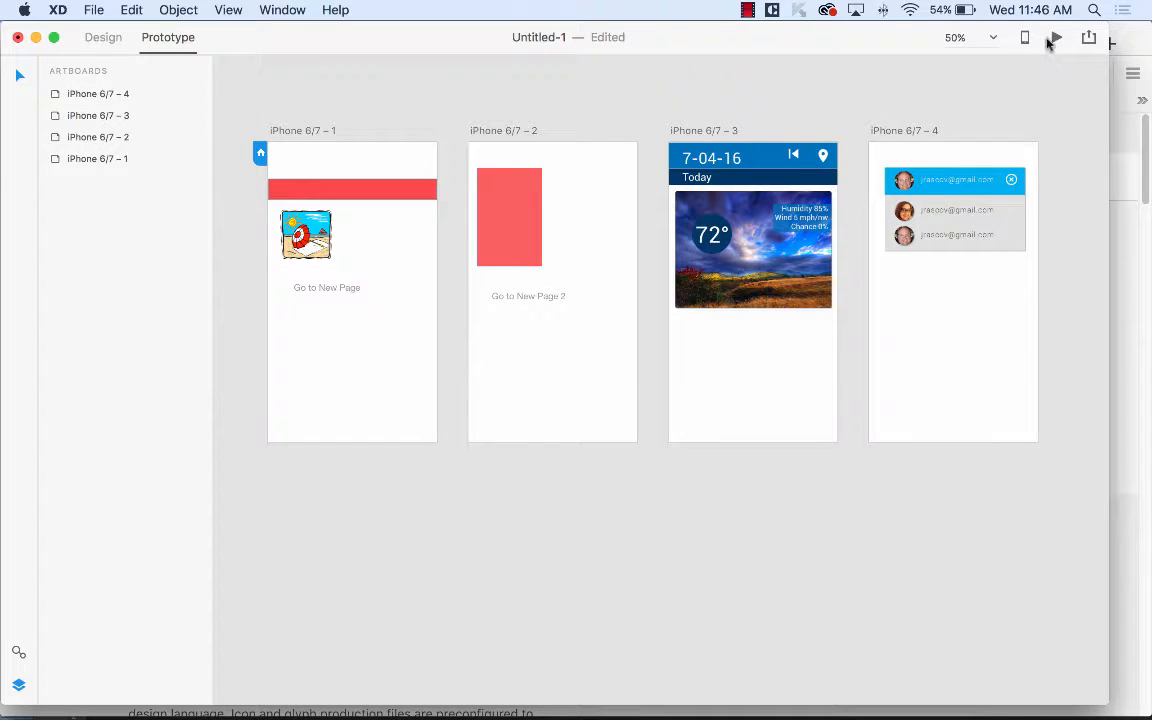
pyautogui.click(1023, 38)
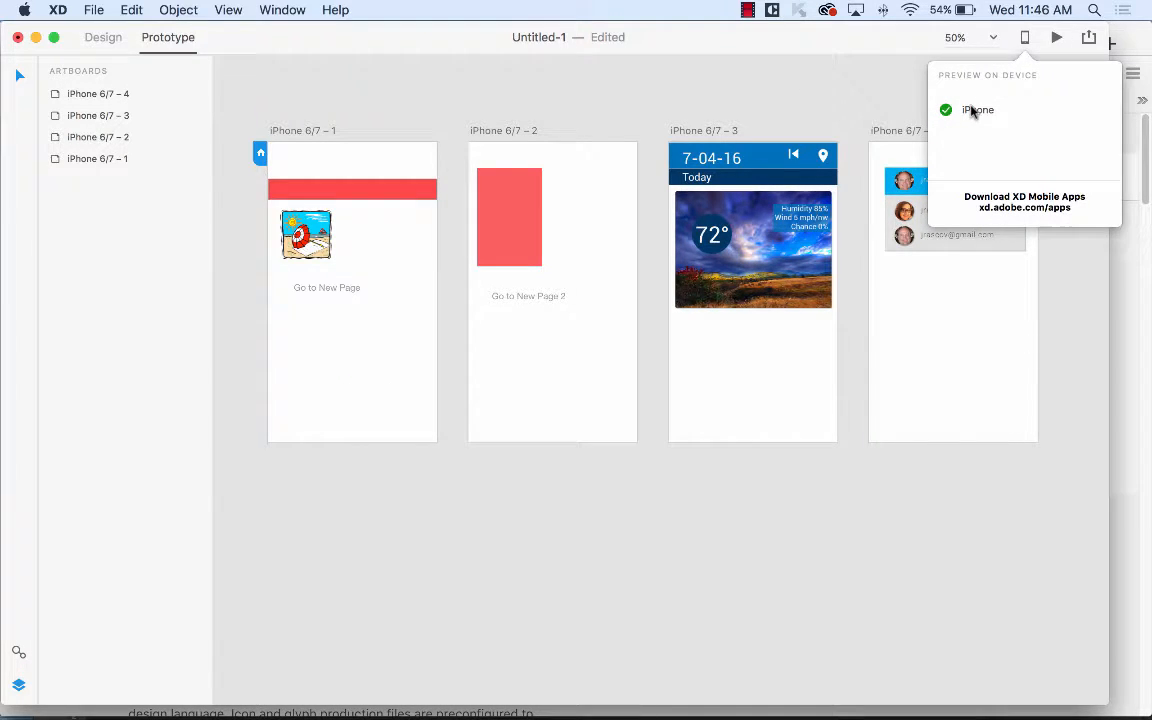
pyautogui.click(1031, 199)
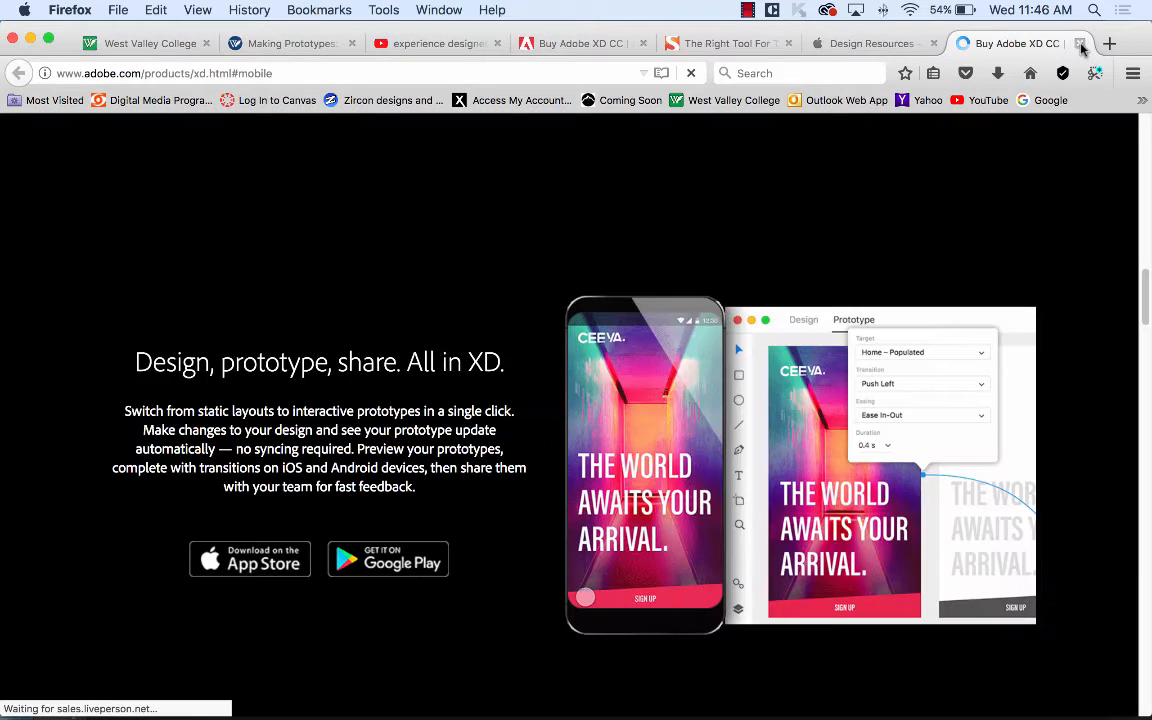
# Close Firefox's Buy Adobe XD CC tab and return to Adobe XD.
pyautogui.click(1079, 44)
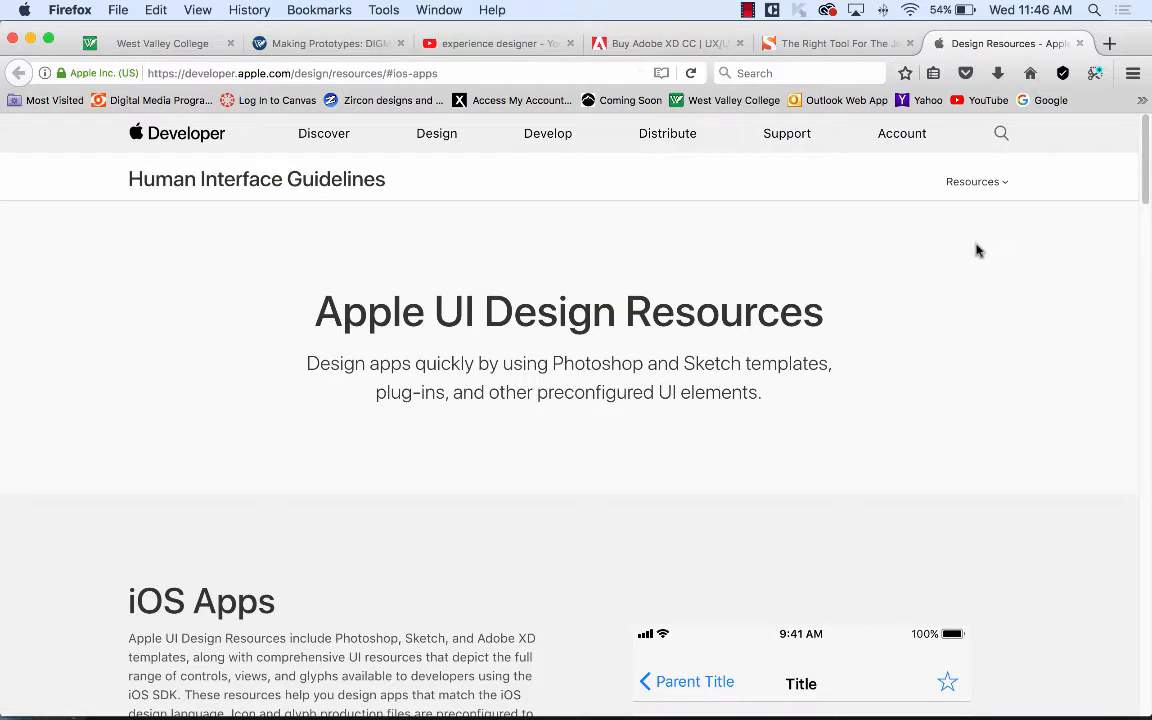
pyautogui.moveTo(810, 705)
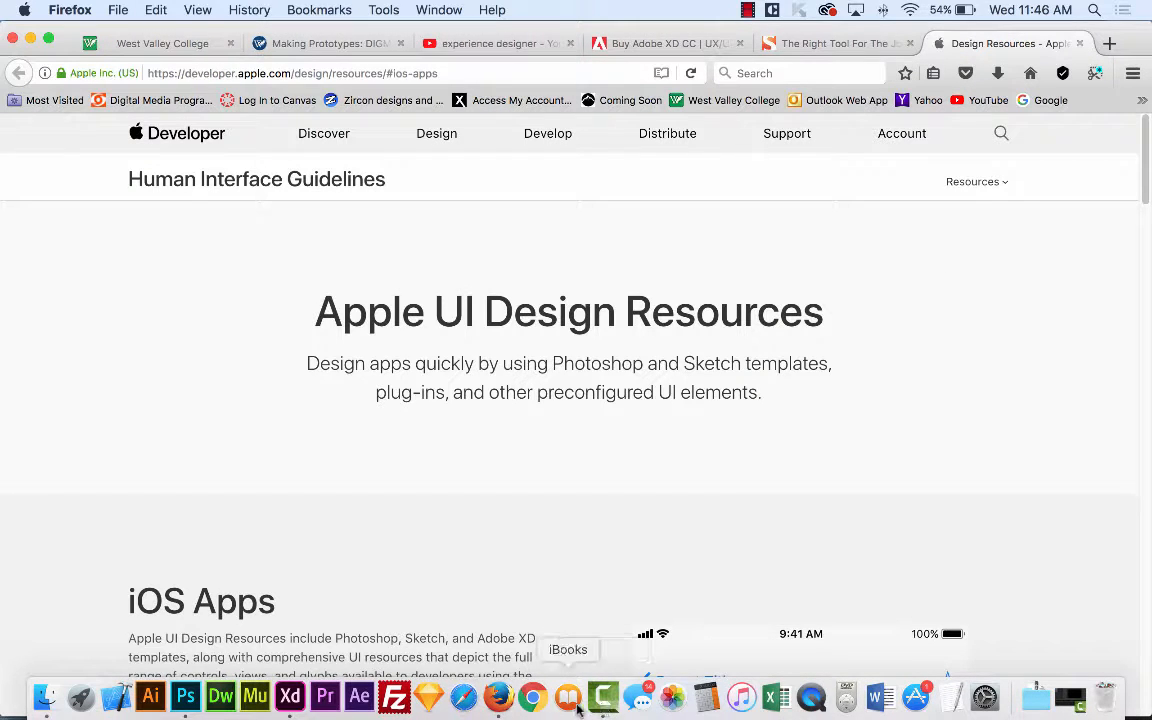
pyautogui.click(290, 697)
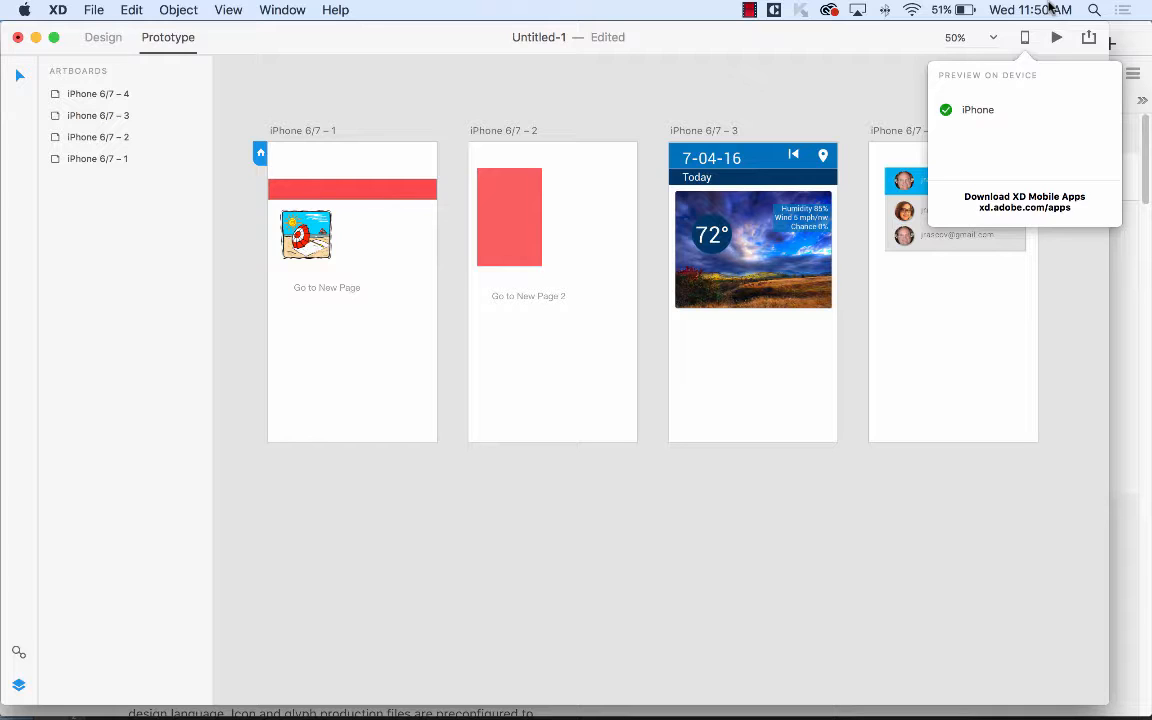
# Close the device preview and check iPhone 6/7 – 1's link, keeping Slide Right, Ease Out and its target.
pyautogui.click(340, 170)
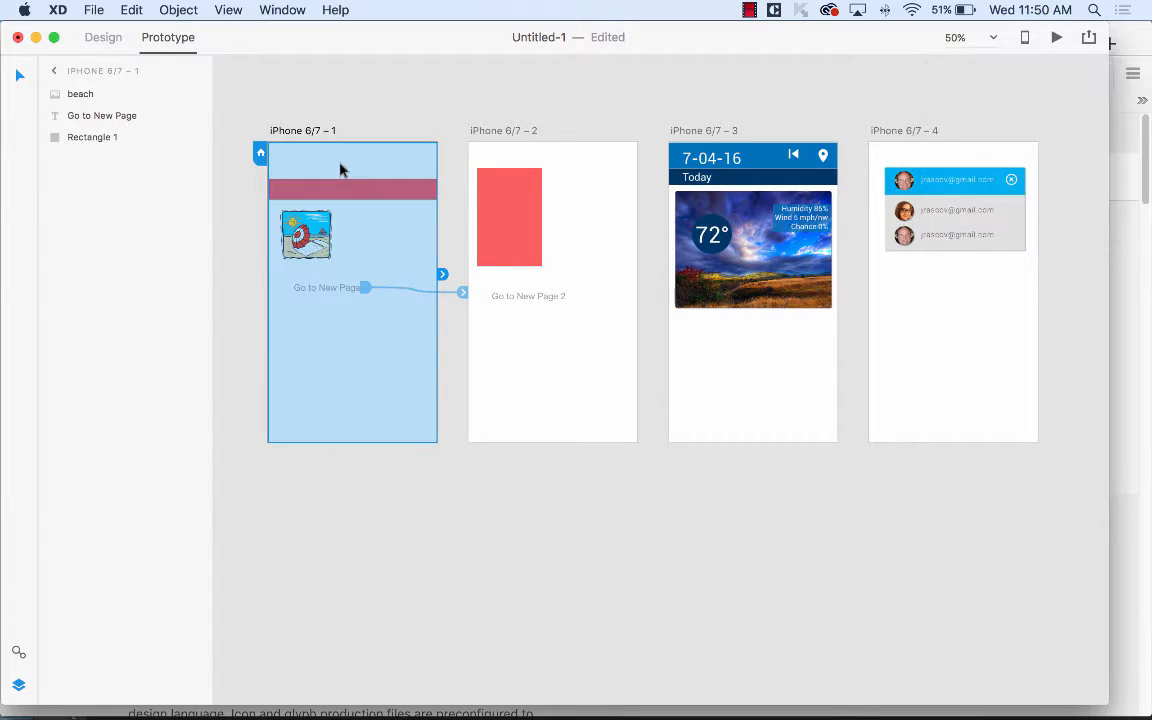
pyautogui.click(442, 275)
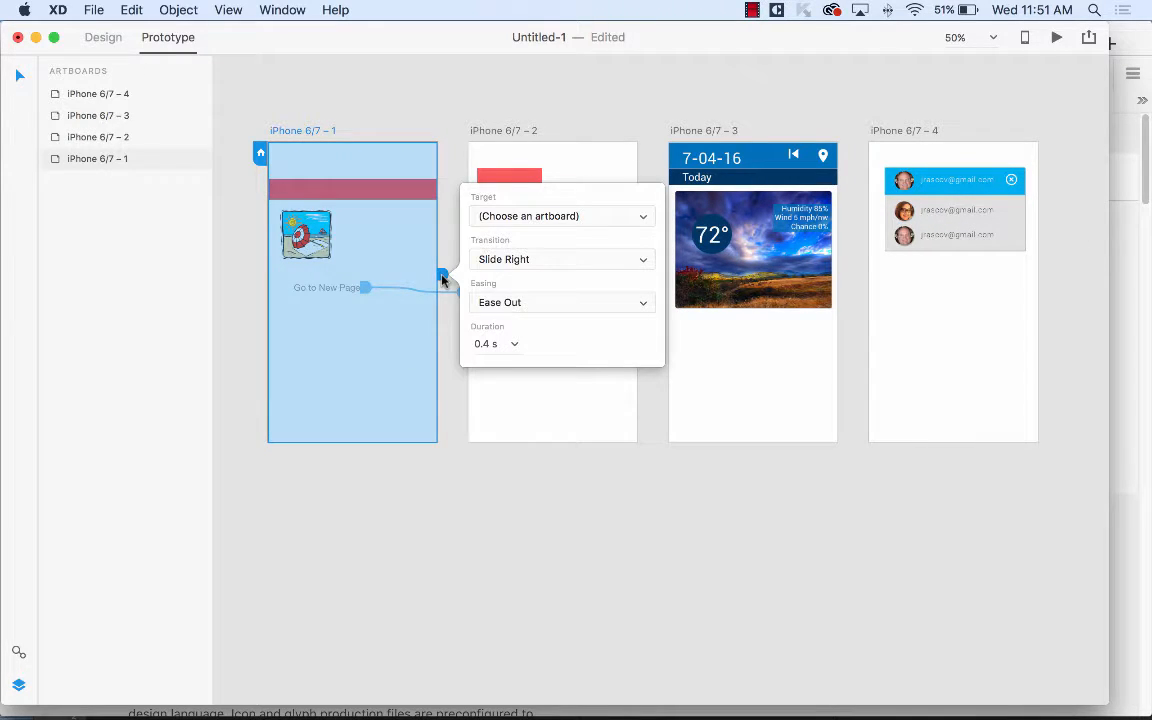
pyautogui.click(553, 261)
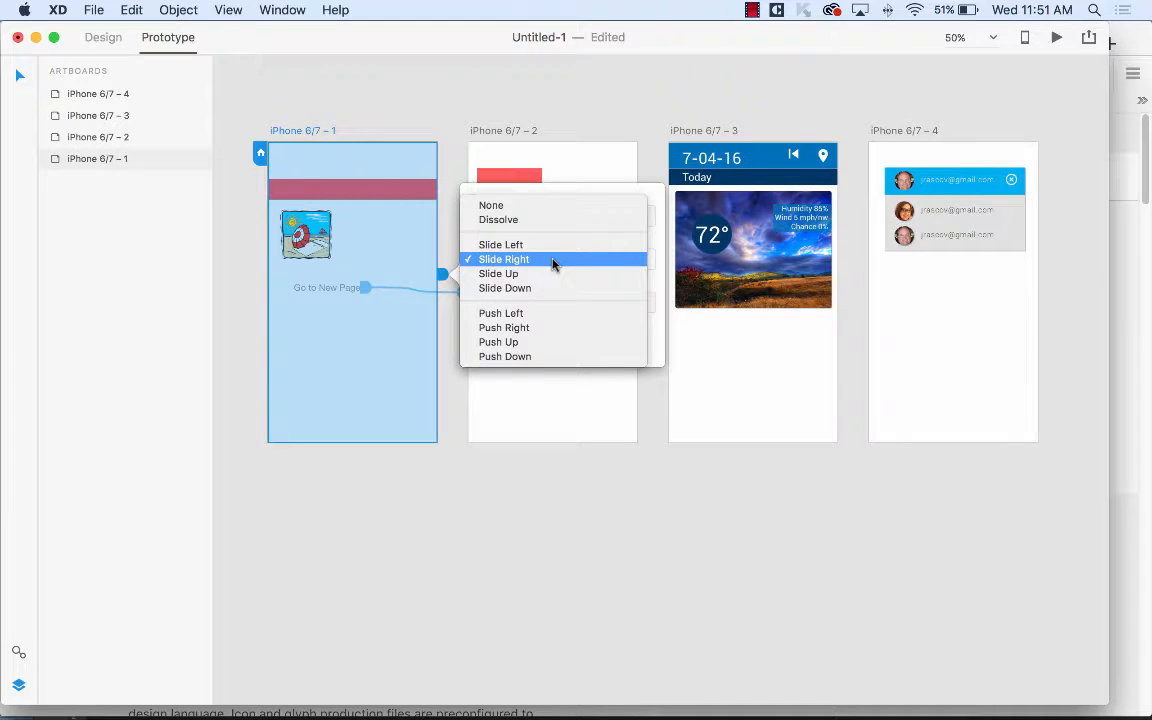
pyautogui.click(553, 261)
pyautogui.click(540, 302)
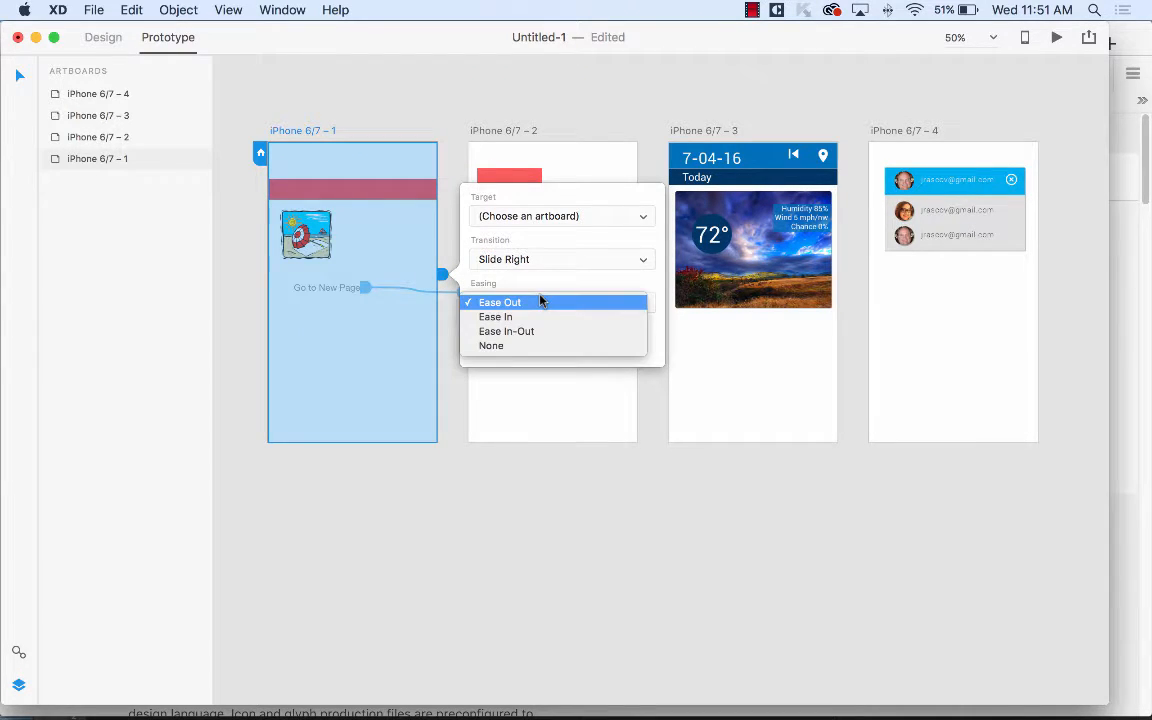
pyautogui.click(540, 302)
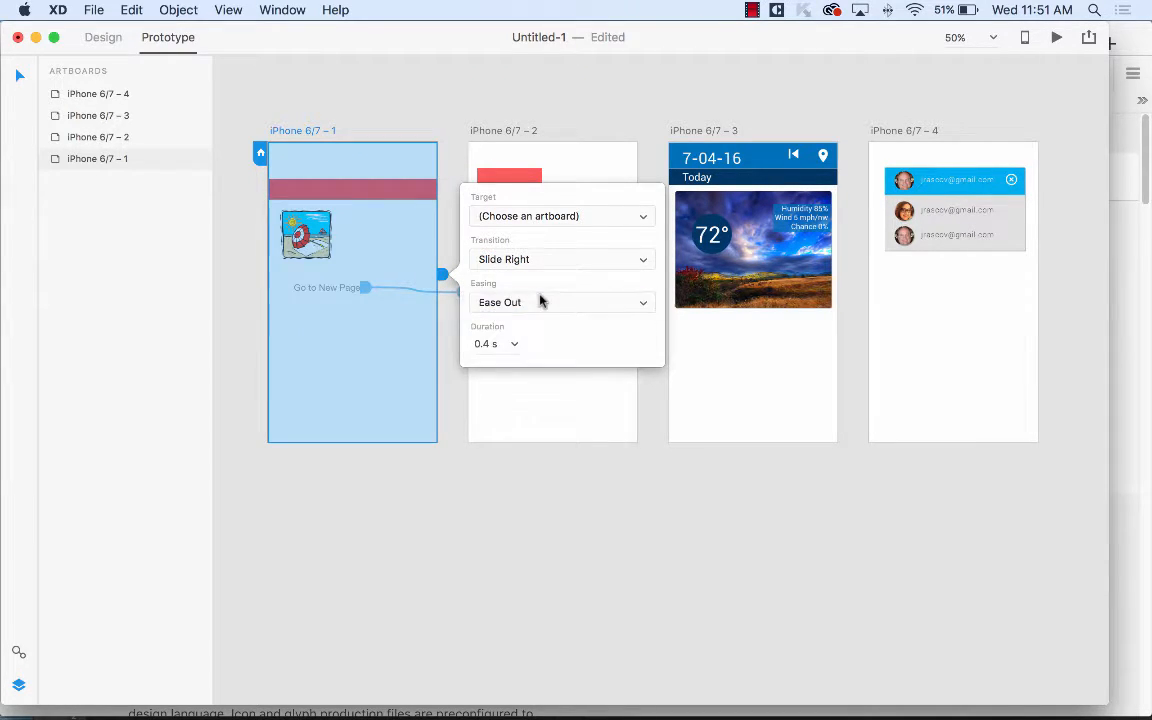
pyautogui.click(564, 218)
pyautogui.click(563, 222)
# Browse the Object menu and neighbouring menus, then close them and the link settings.
pyautogui.click(181, 9)
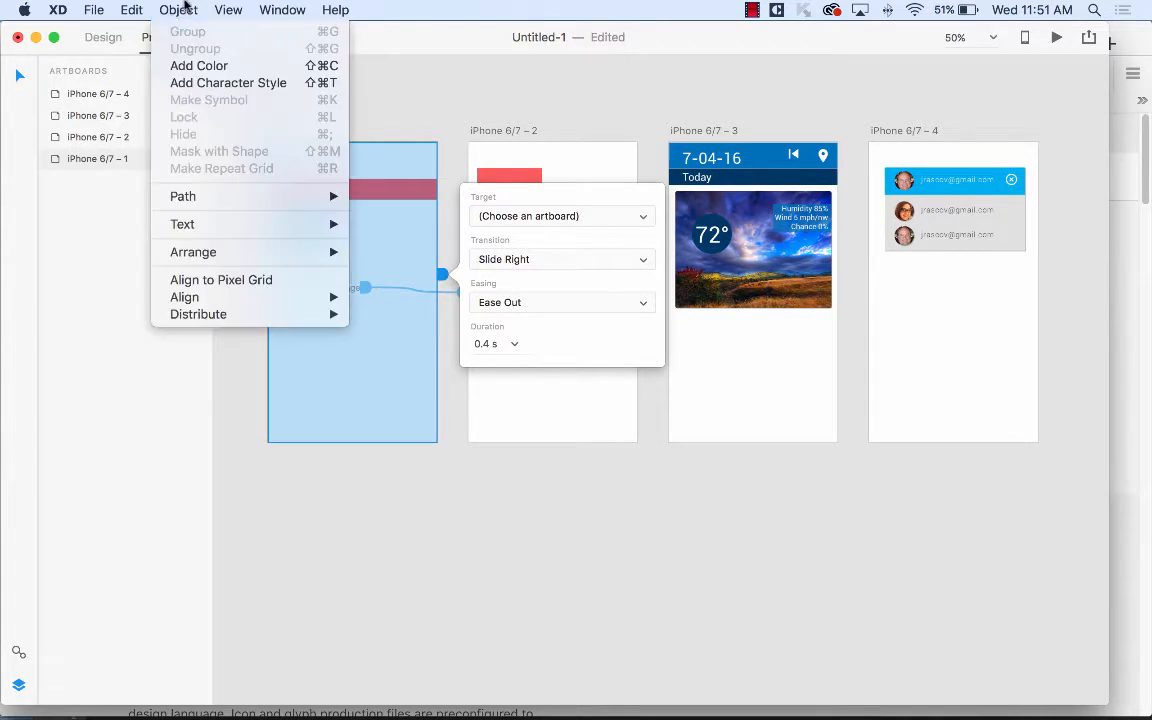
pyautogui.moveTo(220, 9)
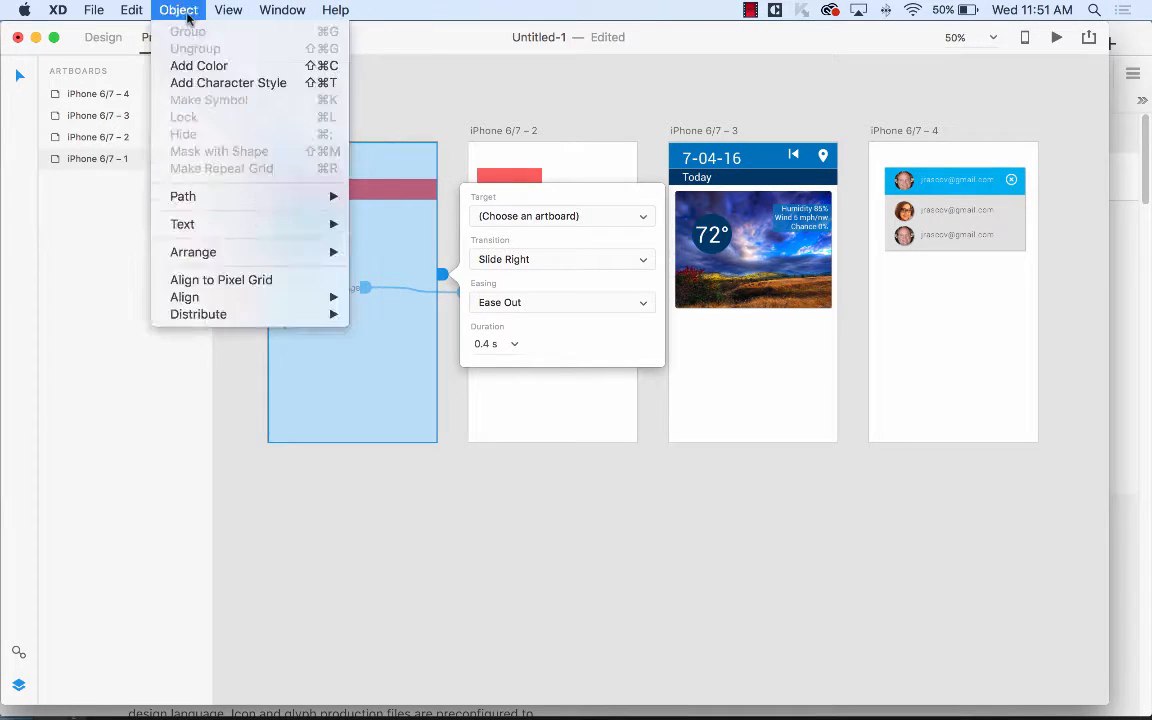
pyautogui.moveTo(145, 15)
pyautogui.moveTo(108, 15)
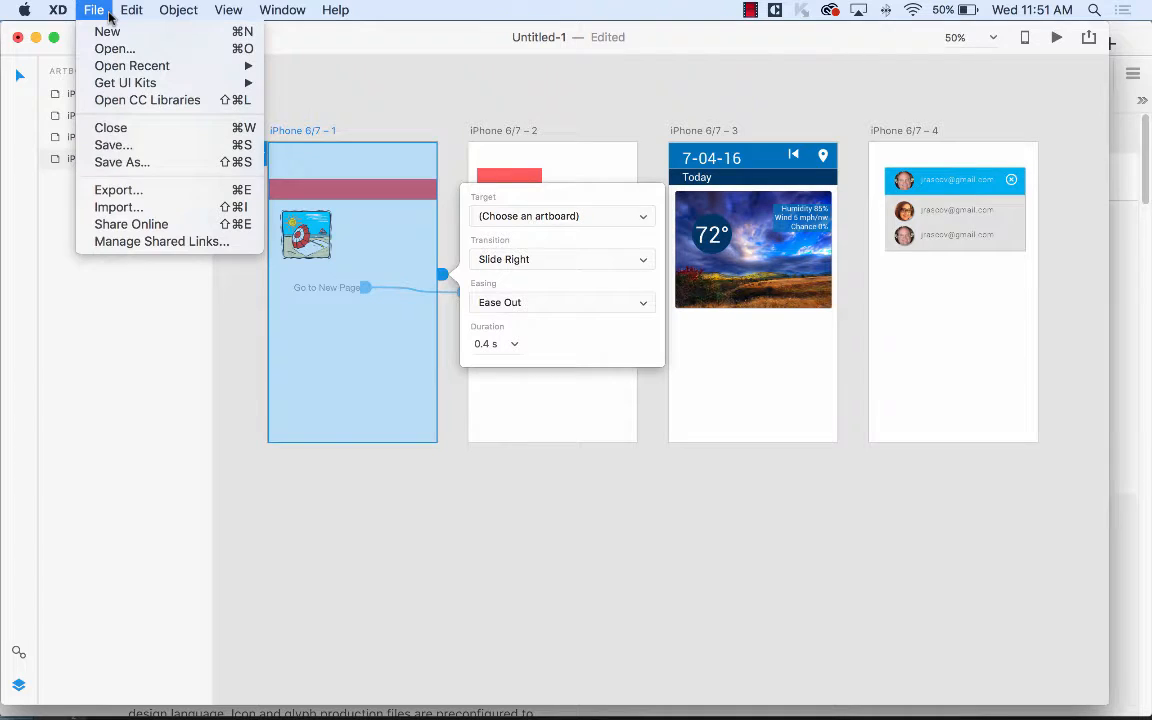
pyautogui.moveTo(108, 85)
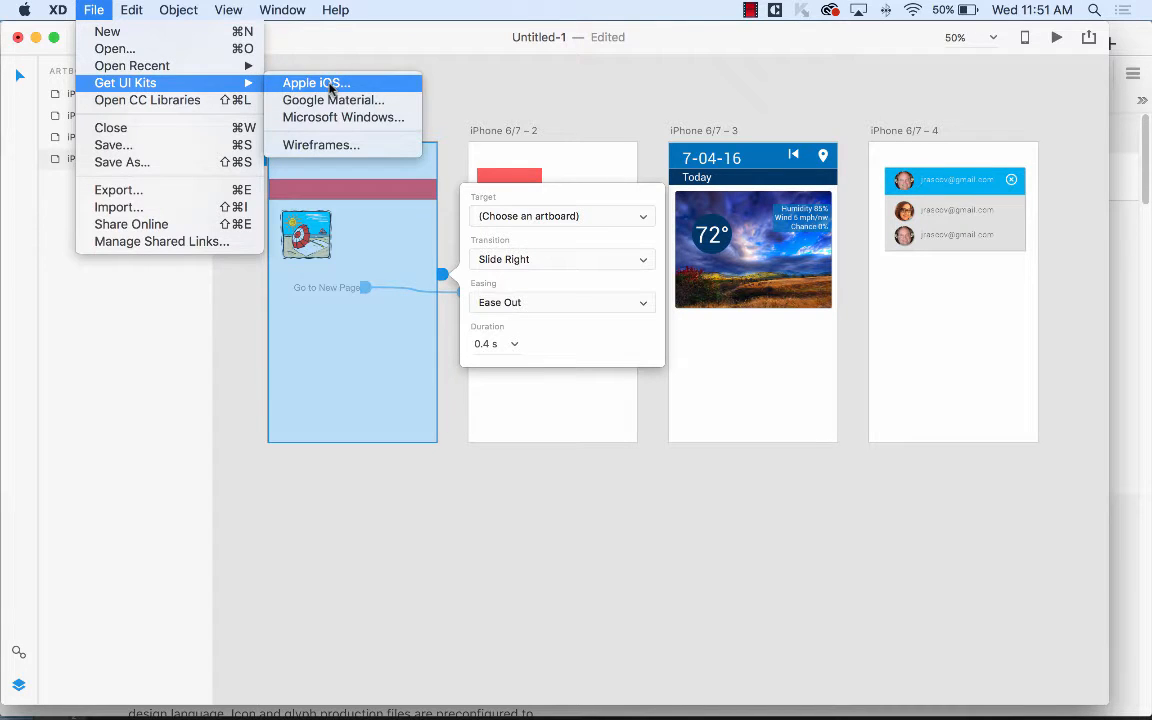
pyautogui.click(373, 46)
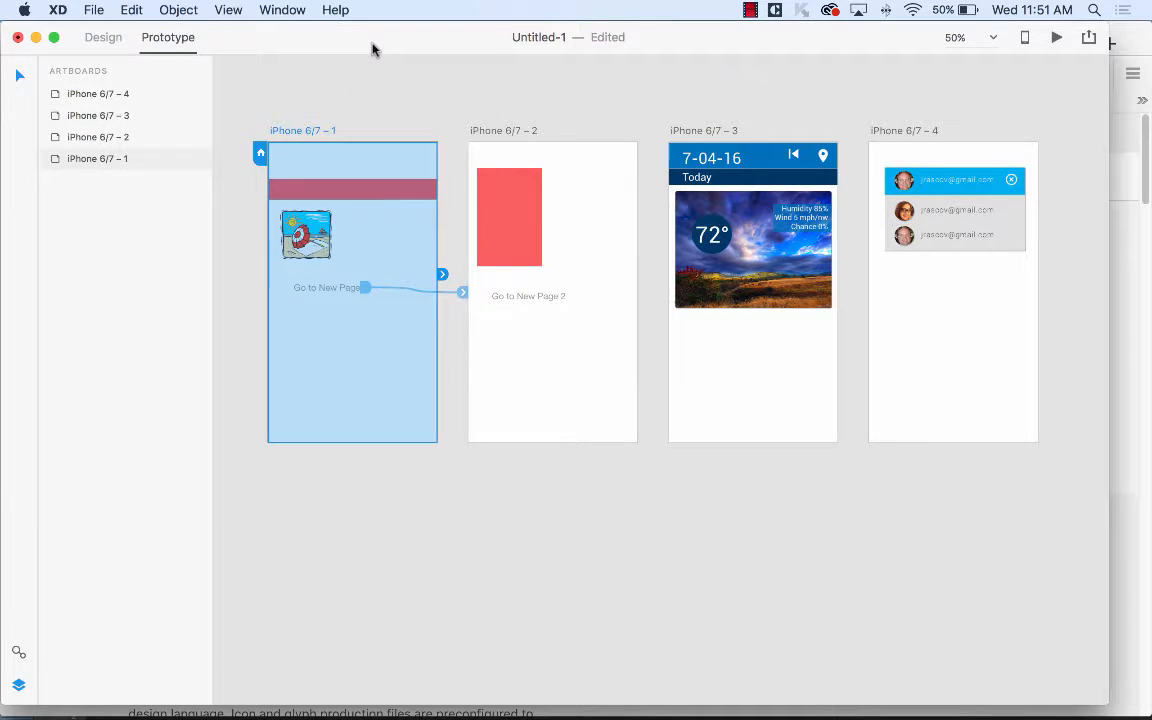
# Deselect the artboard, dismiss the Craft manager panel, and hide XD to bring Firefox forward.
pyautogui.click(366, 74)
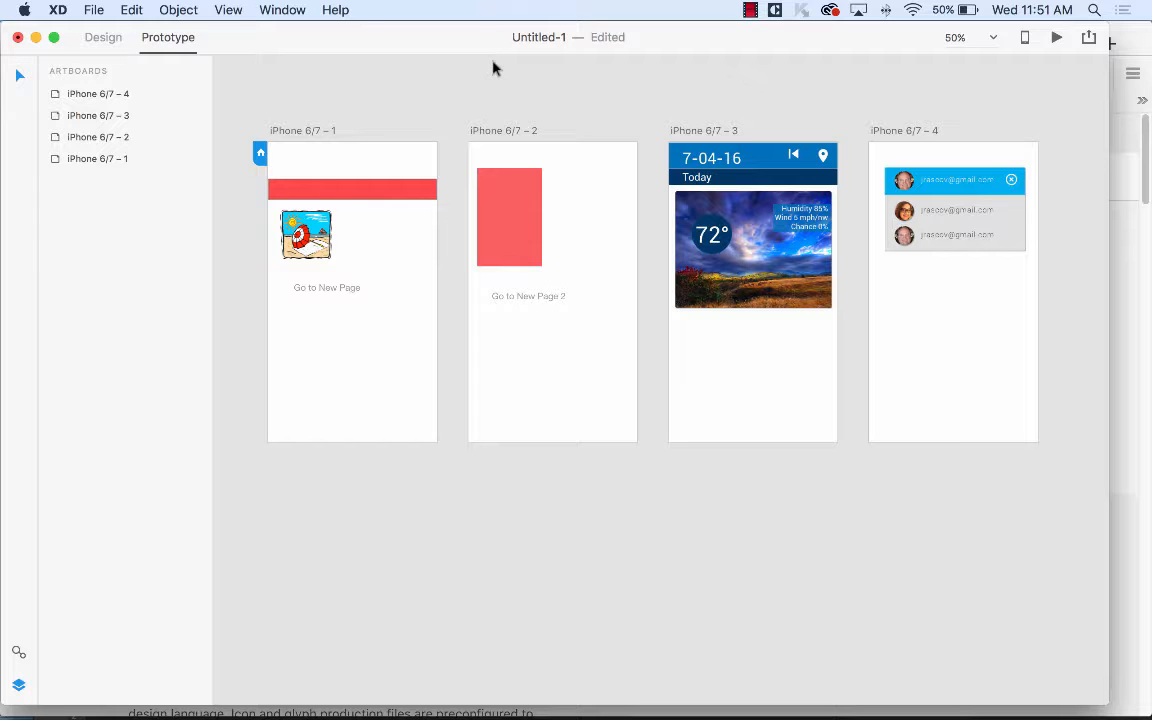
pyautogui.click(776, 10)
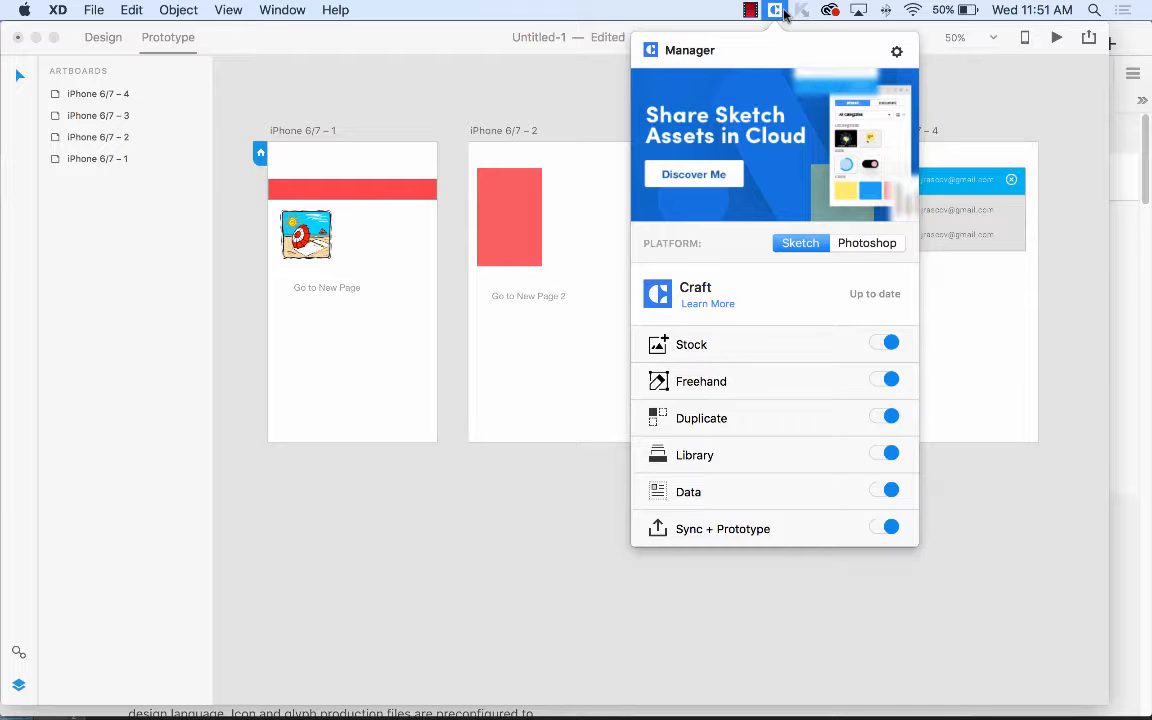
pyautogui.click(450, 85)
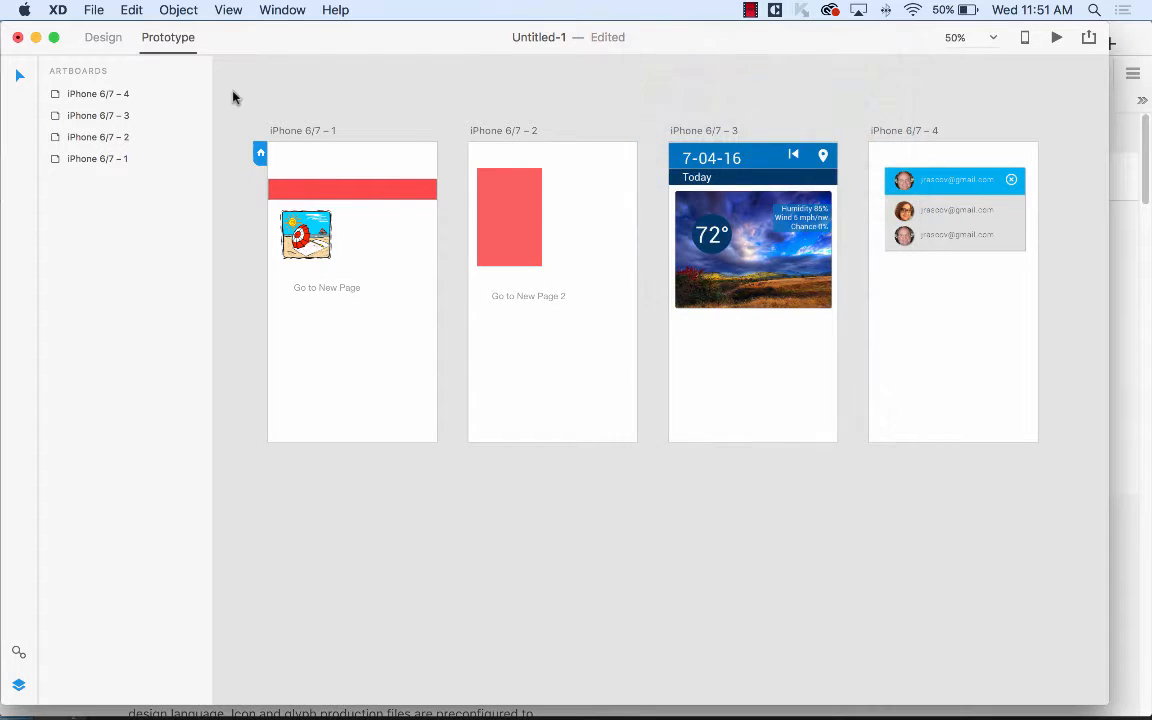
pyautogui.click(57, 9)
pyautogui.click(123, 115)
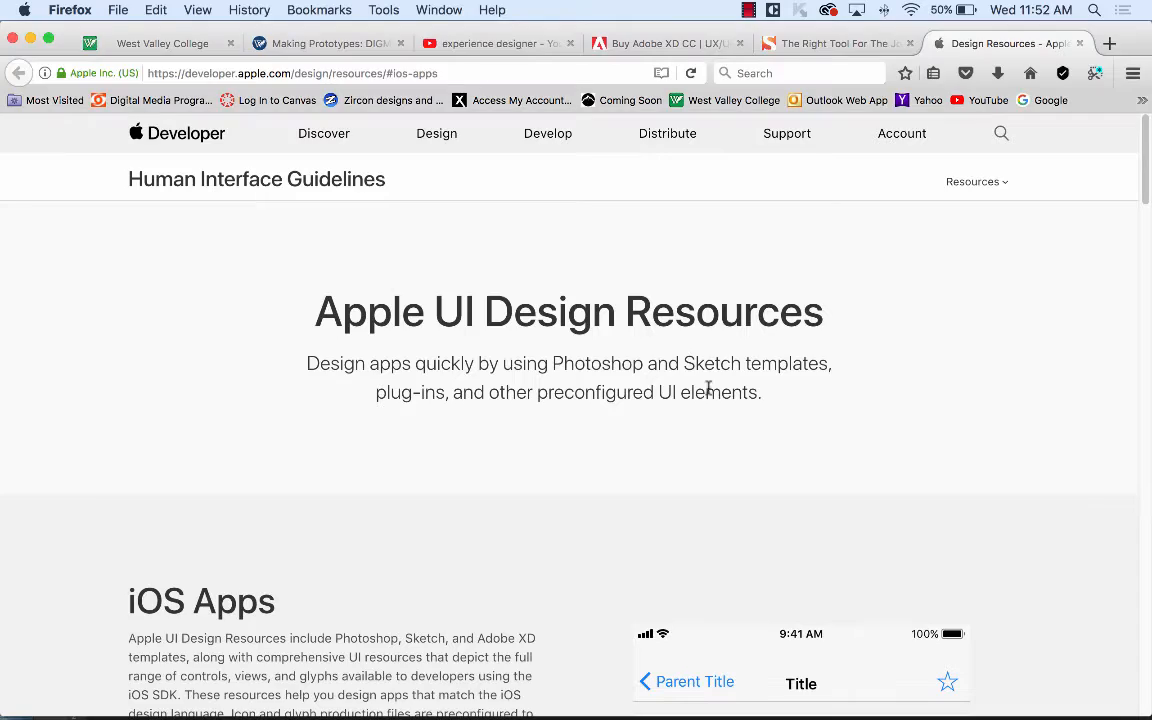
# Launch Sketch, open leftoverapp, zoom out to see all five screens, then return to Firefox.
pyautogui.moveTo(672, 700)
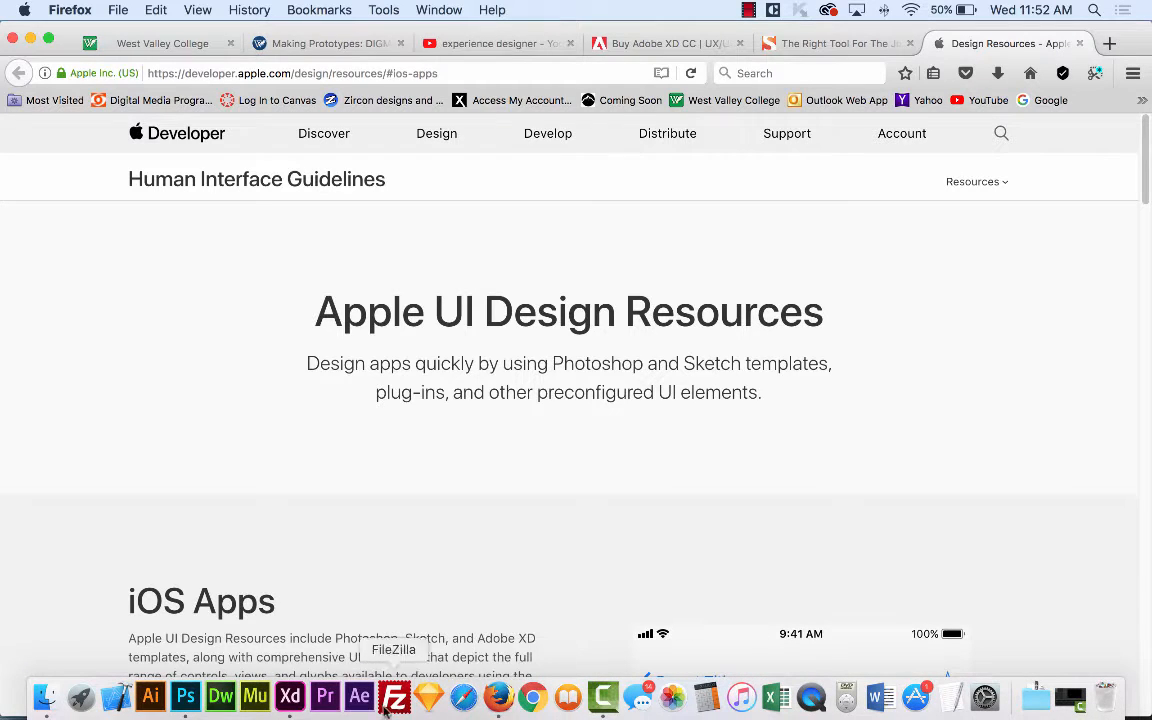
pyautogui.click(429, 698)
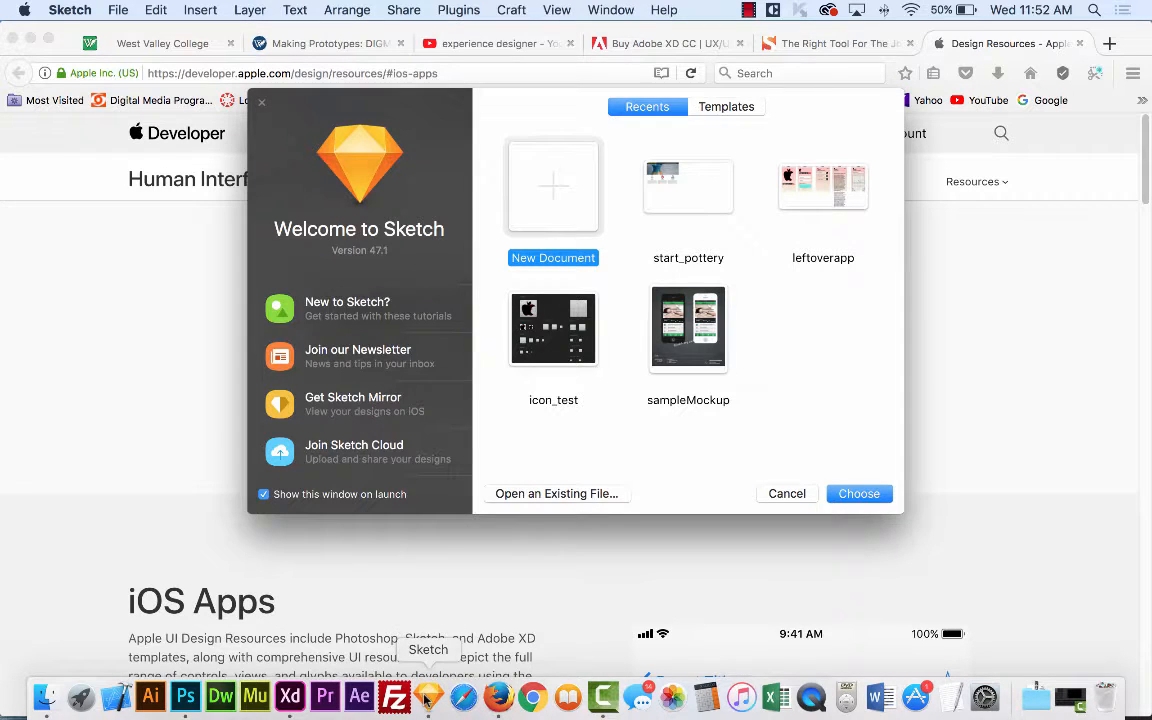
pyautogui.click(829, 195)
pyautogui.doubleClick(831, 203)
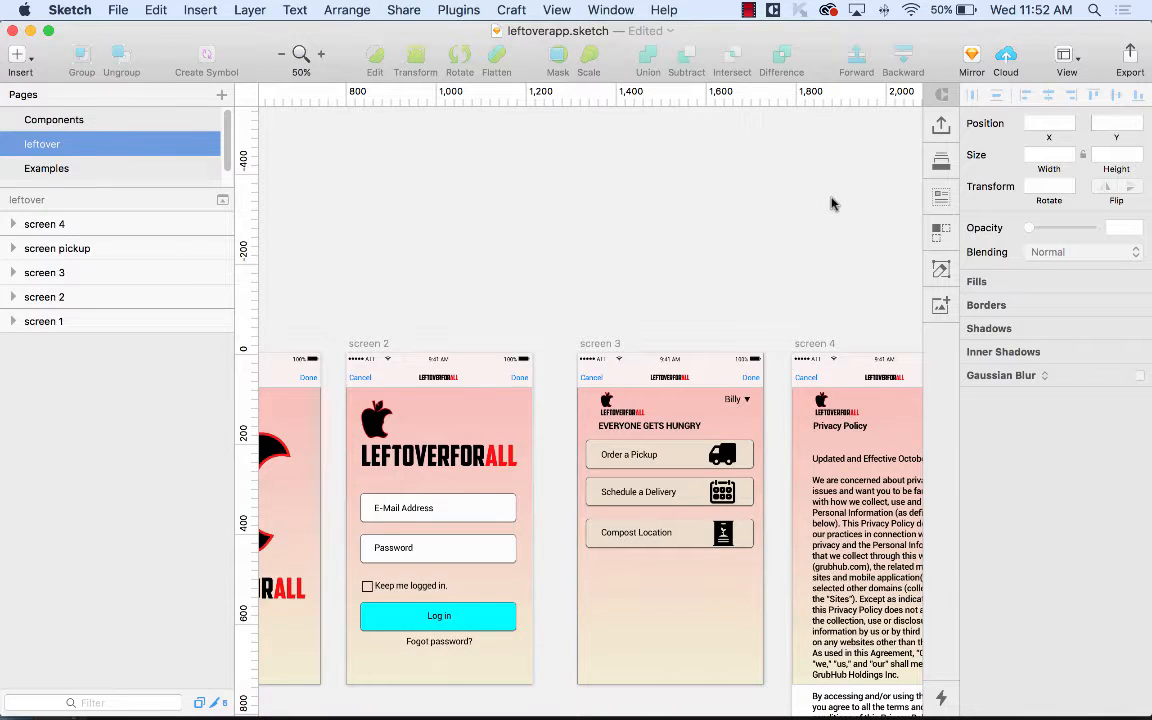
pyautogui.press('super+minus')
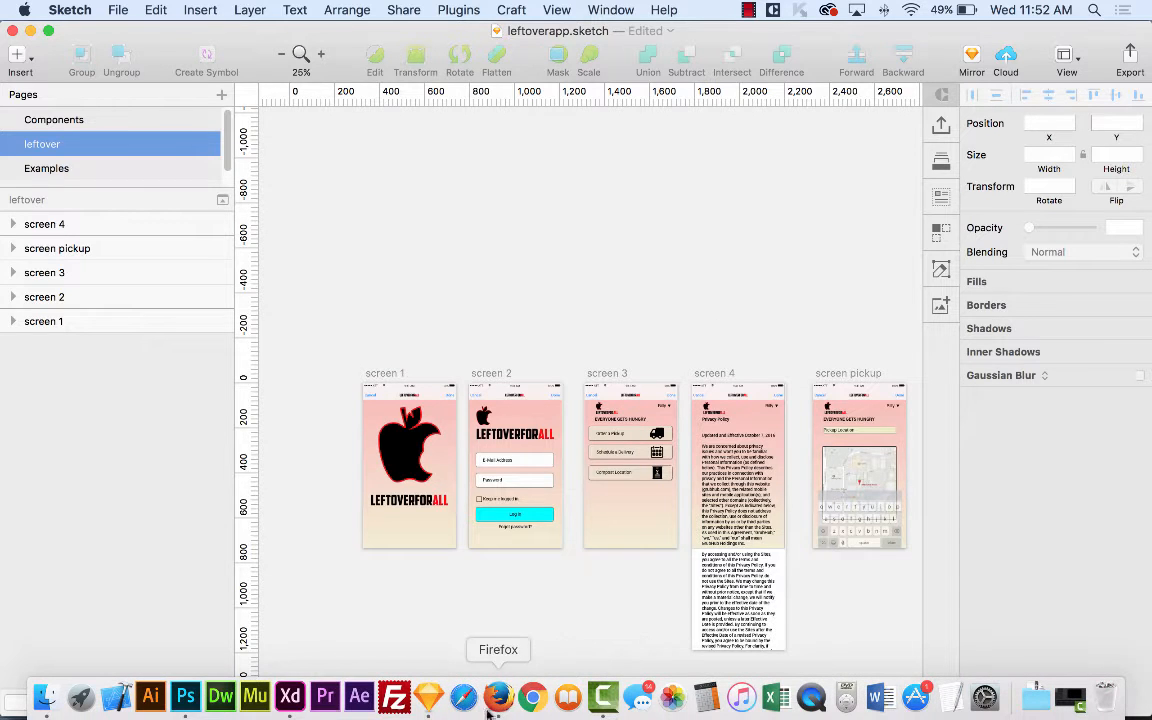
pyautogui.click(498, 697)
# Go to google.com and search for 'sketch app prototype'.
pyautogui.click(447, 73)
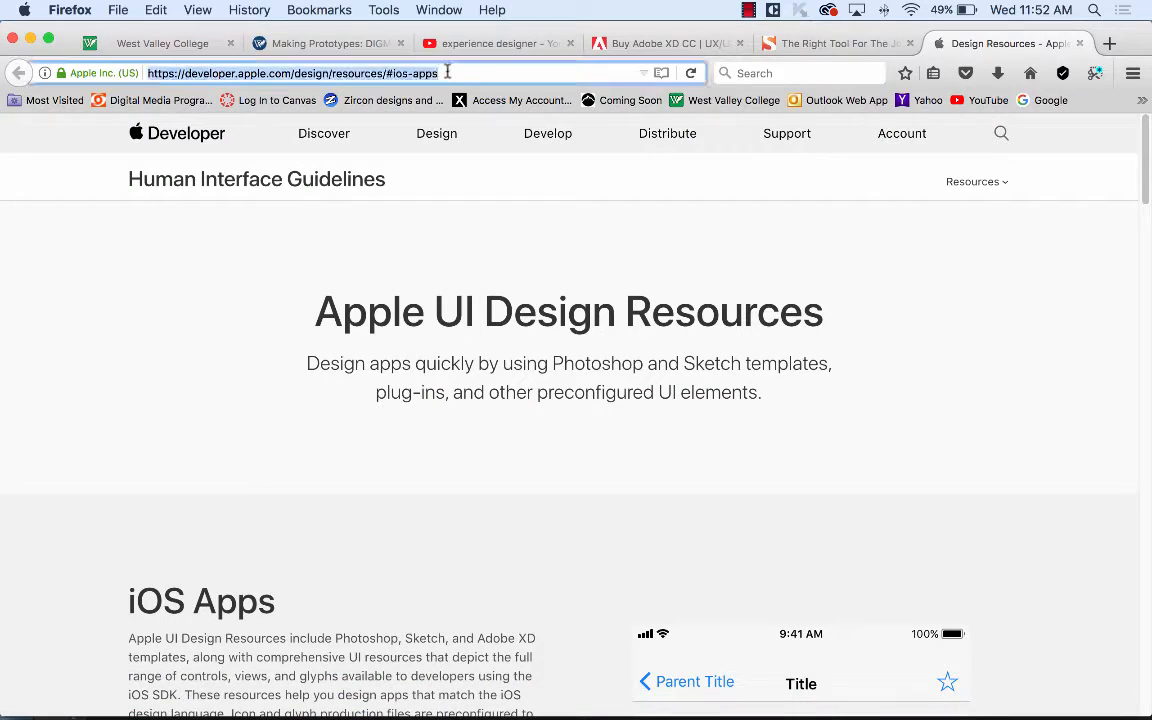
pyautogui.write('google.com/')
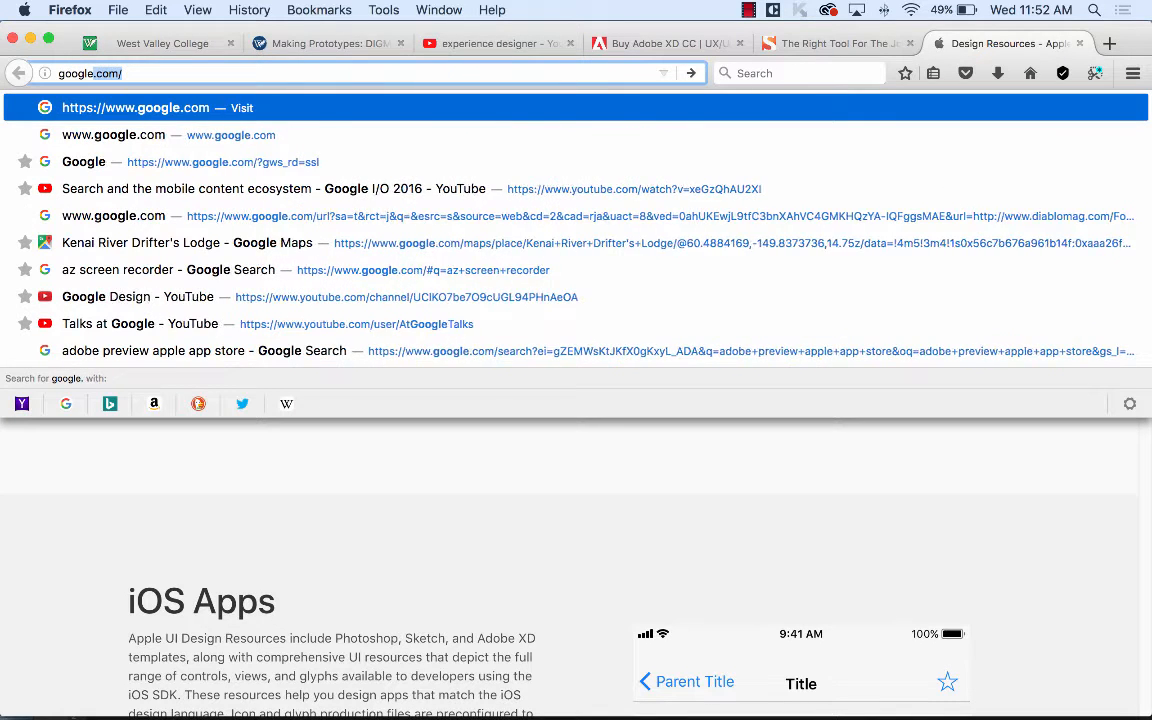
pyautogui.press('Return')
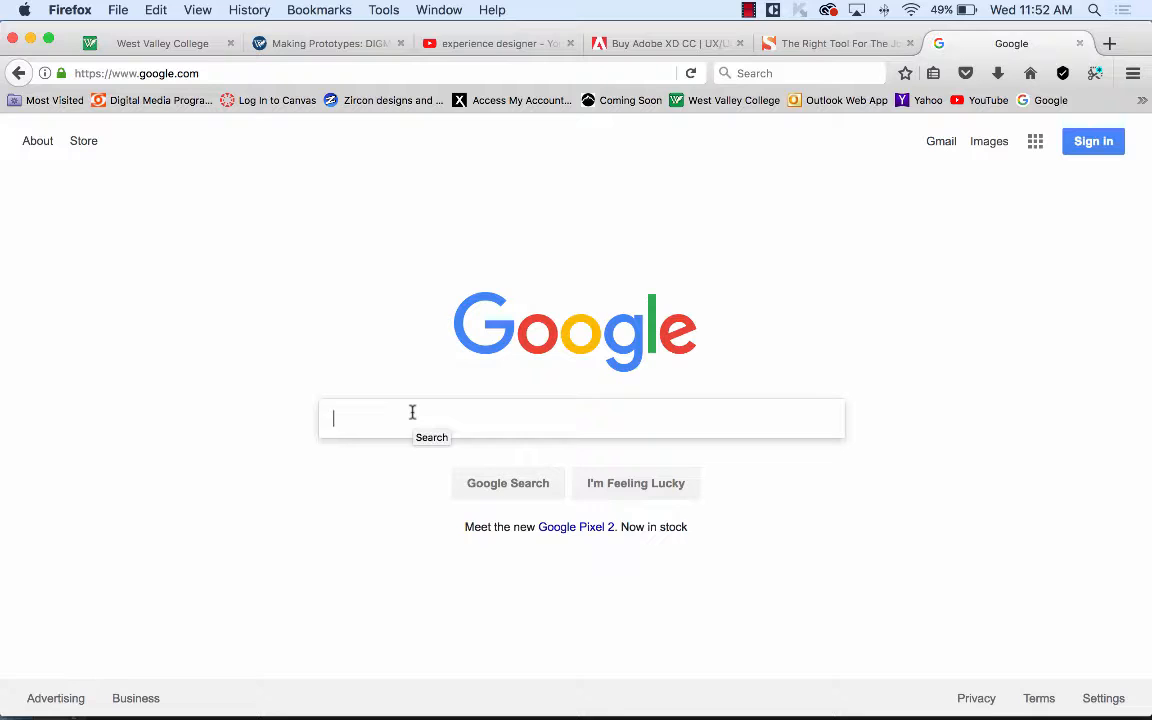
pyautogui.write('sket')
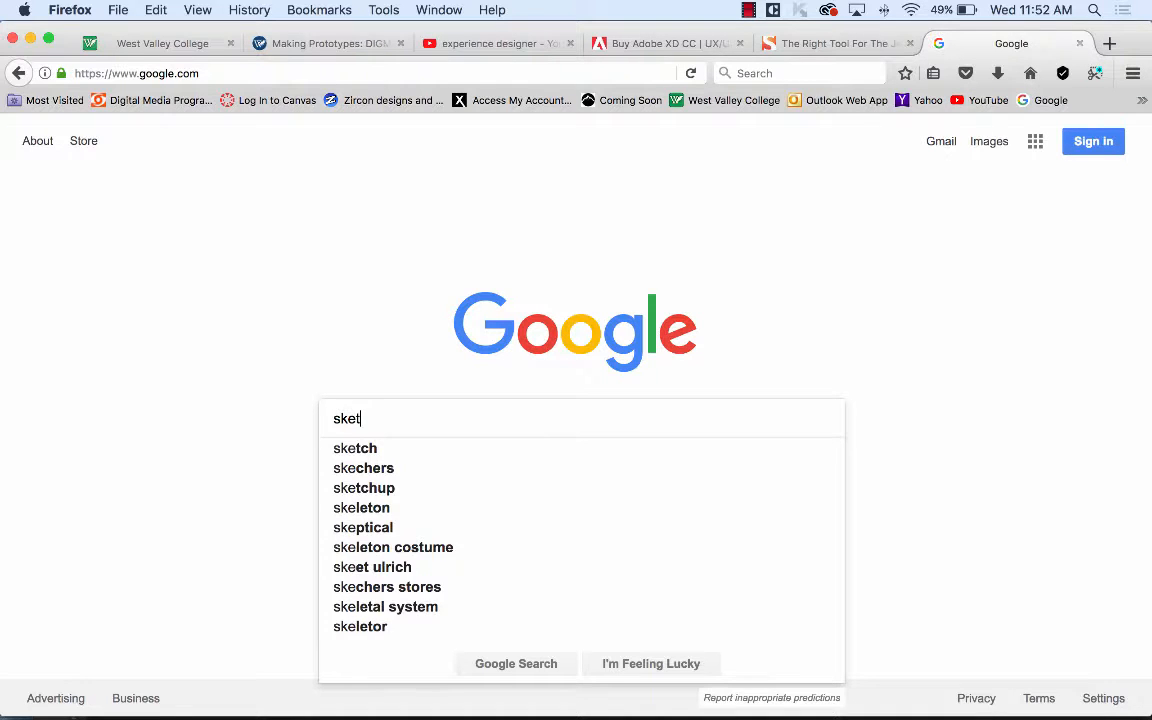
pyautogui.write('ahc')
pyautogui.press('BackSpace')
pyautogui.press('BackSpace')
pyautogui.press('BackSpace')
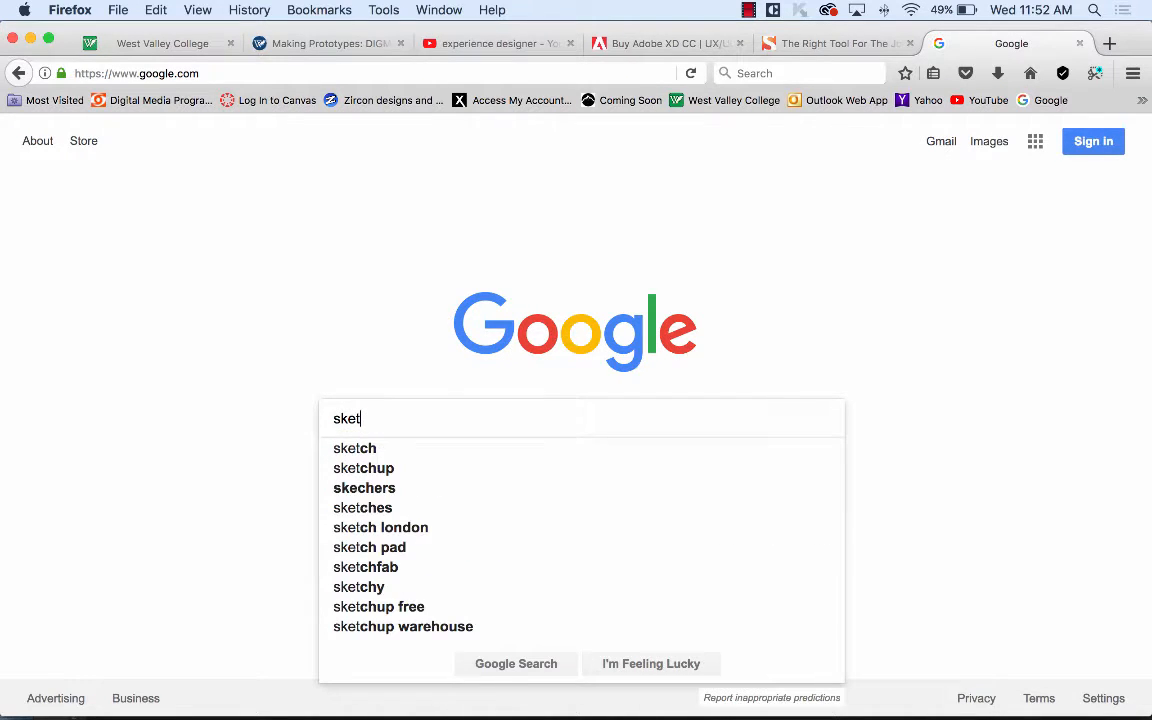
pyautogui.write('ch app')
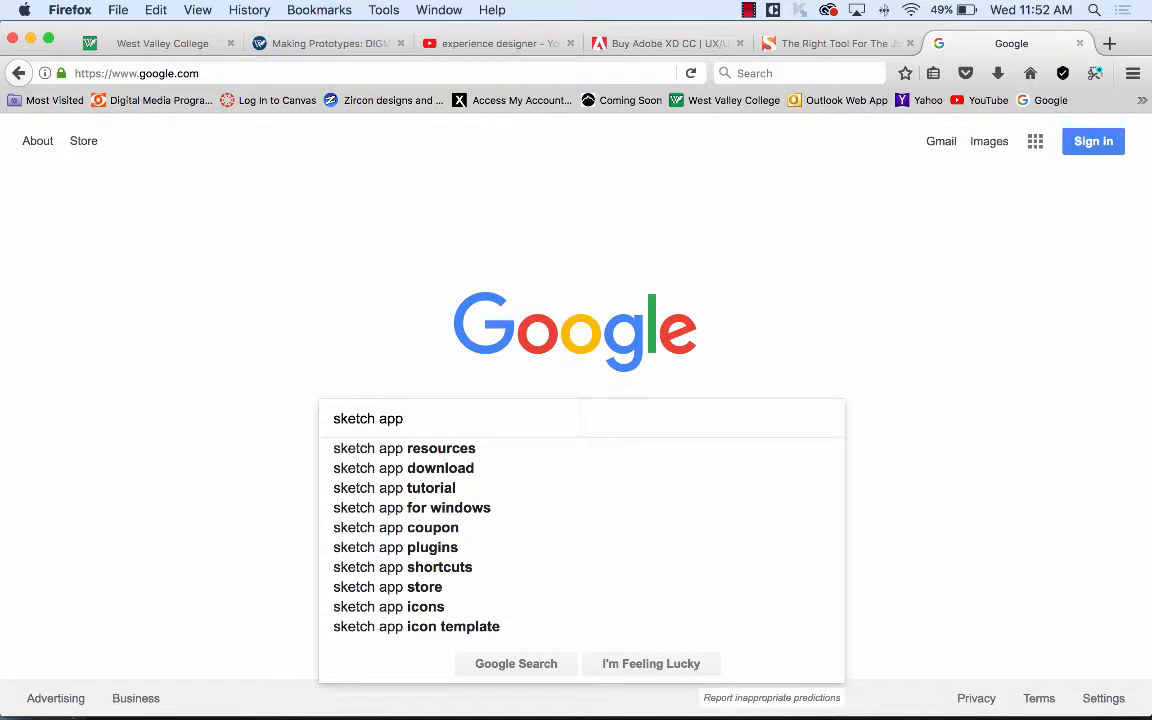
pyautogui.write(' proto')
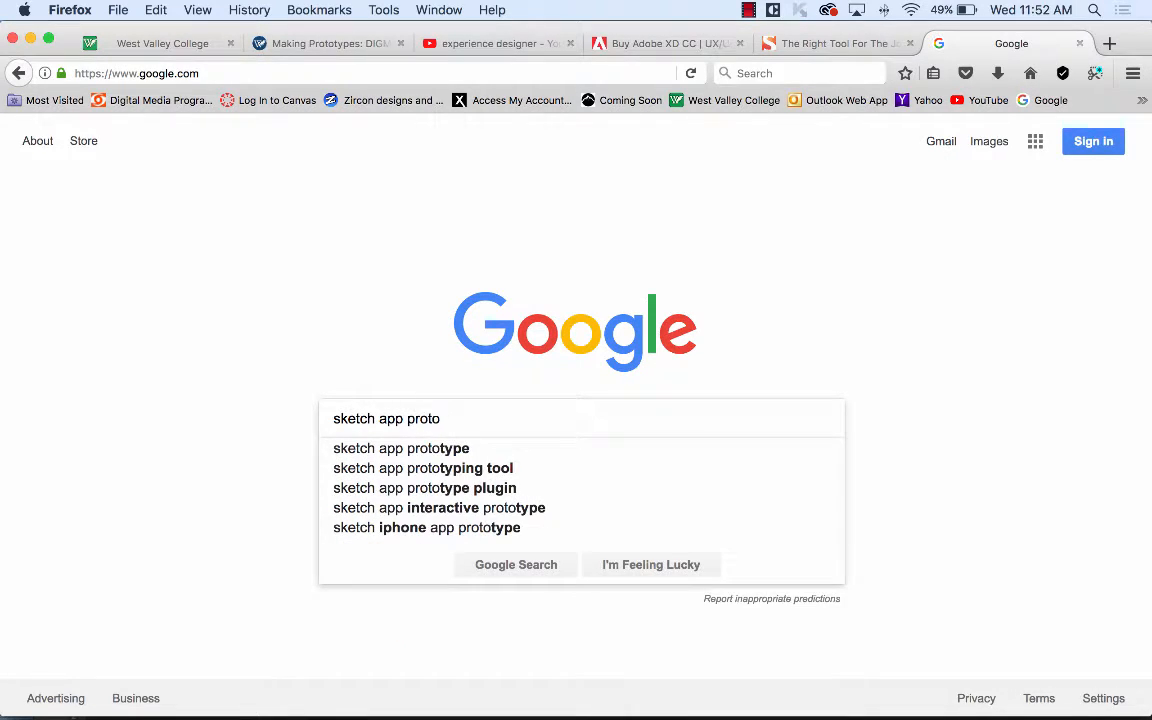
pyautogui.click(427, 449)
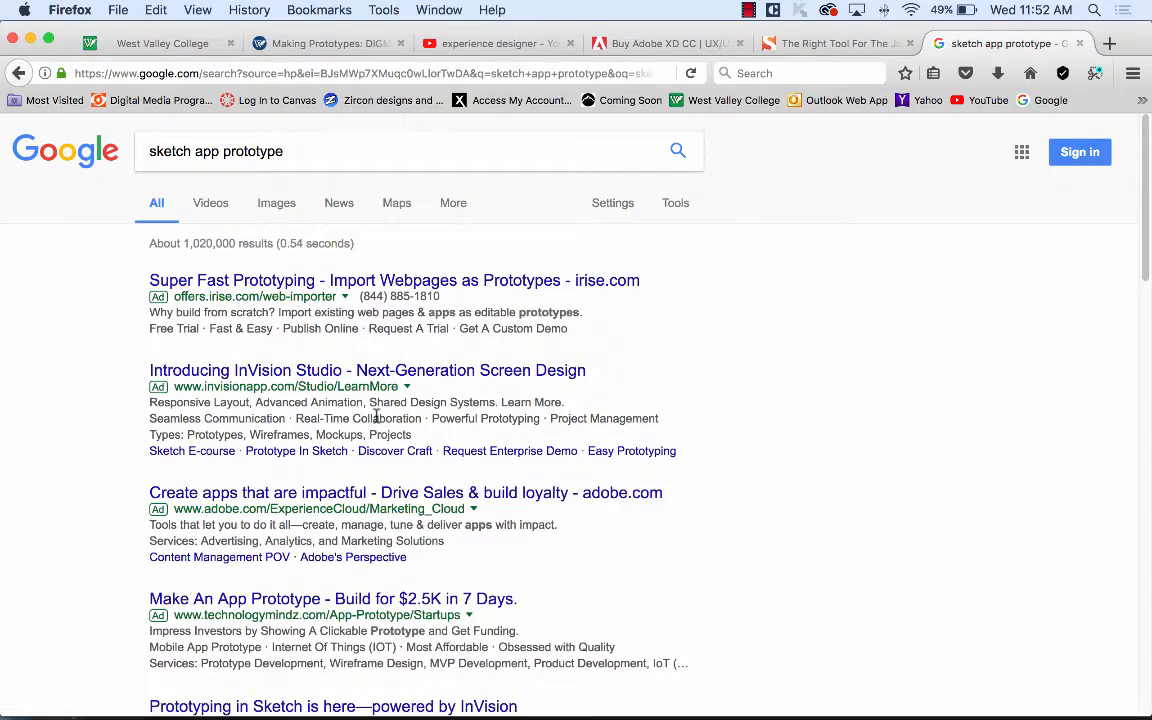
# Open the 'Sketch prototyping made simple | InVision' result, then return to the Making Prototypes tab.
pyautogui.scroll(-8, 376, 415)
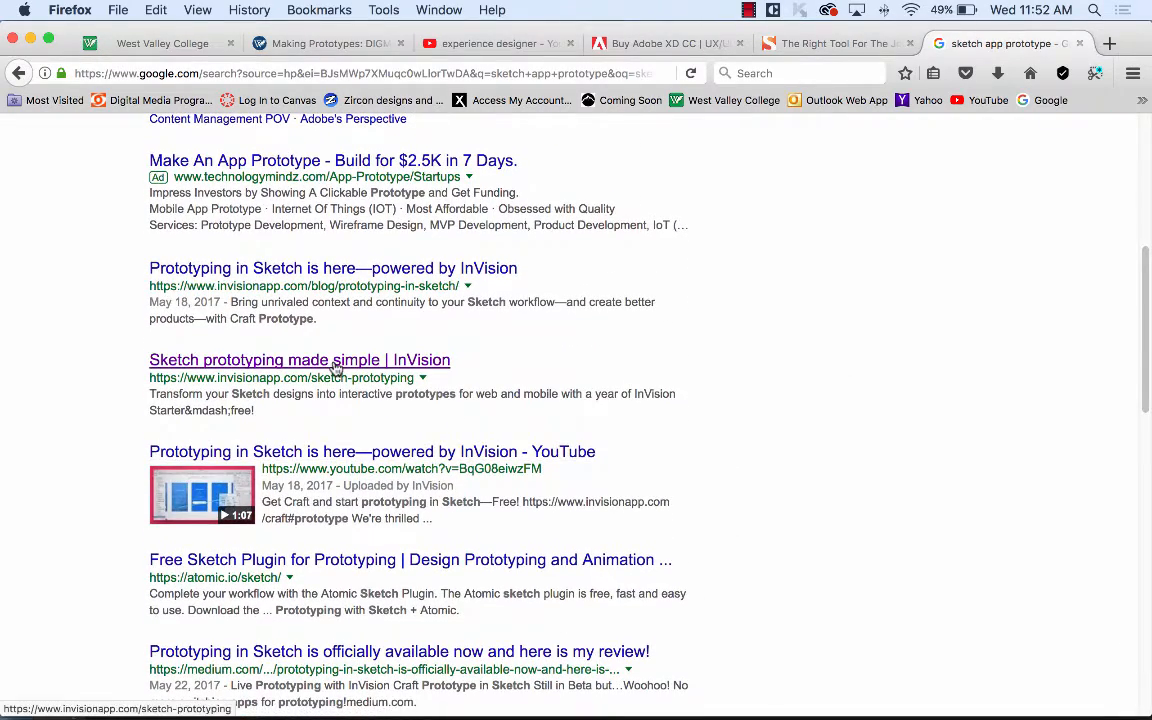
pyautogui.click(336, 368)
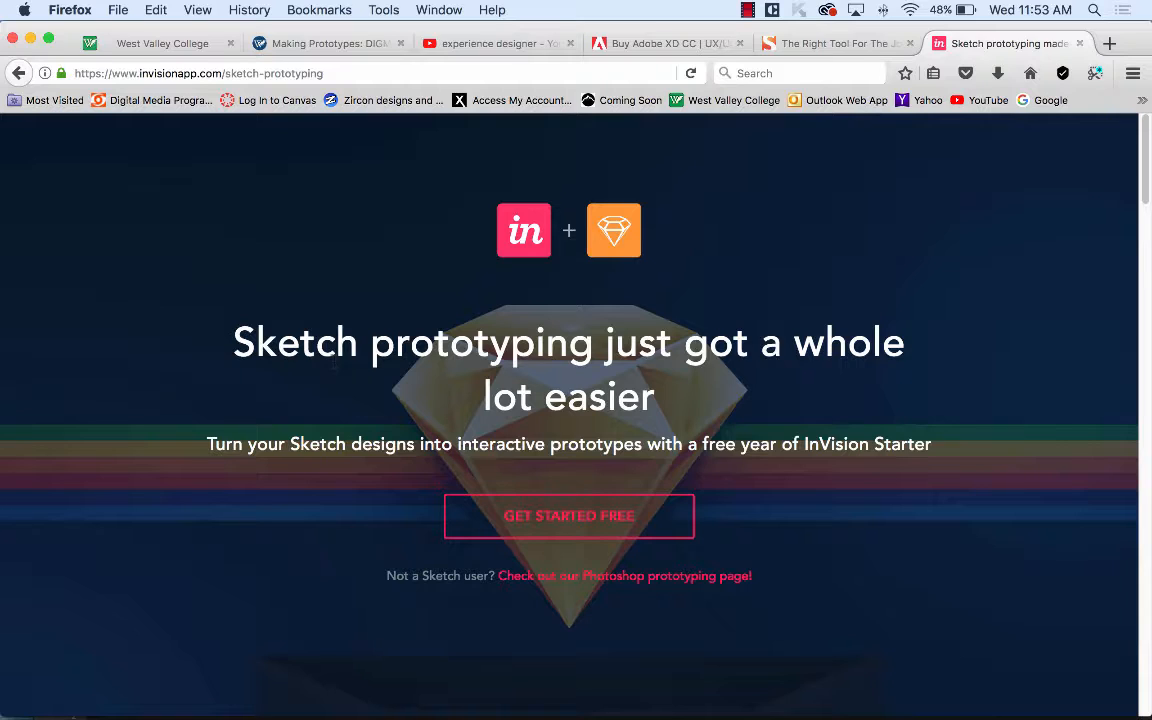
pyautogui.click(341, 46)
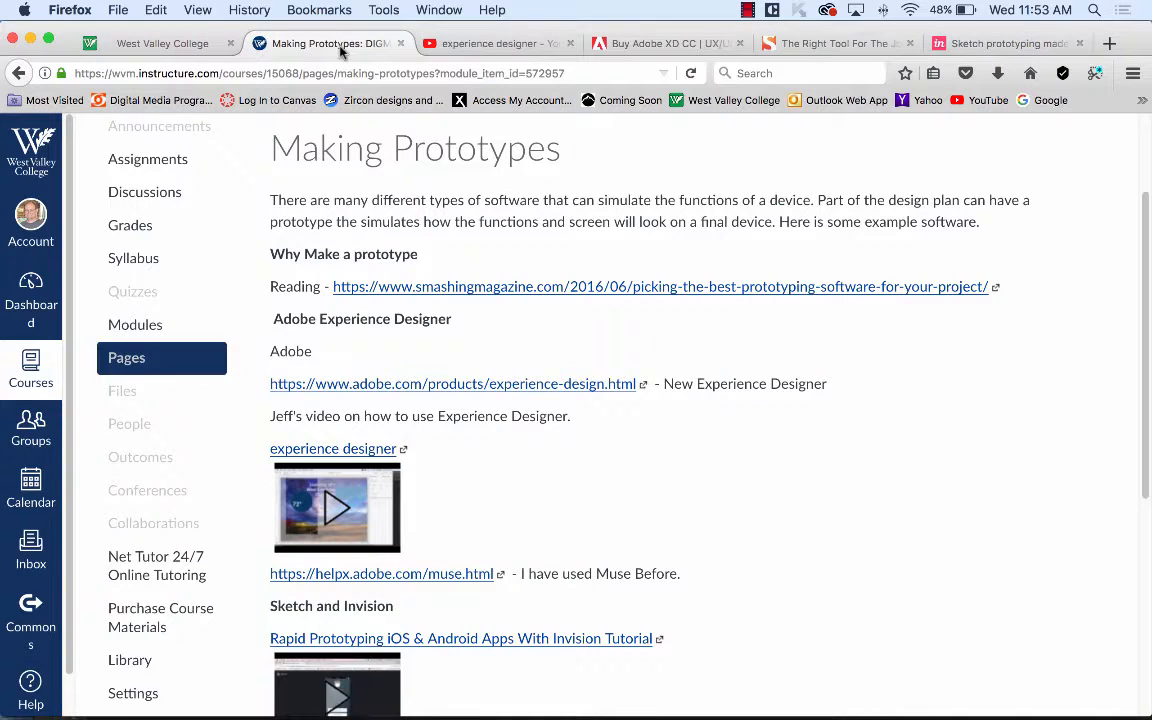
# Play the embedded InVision rapid prototyping tutorial video, then pause it.
pyautogui.scroll(-5, 620, 537)
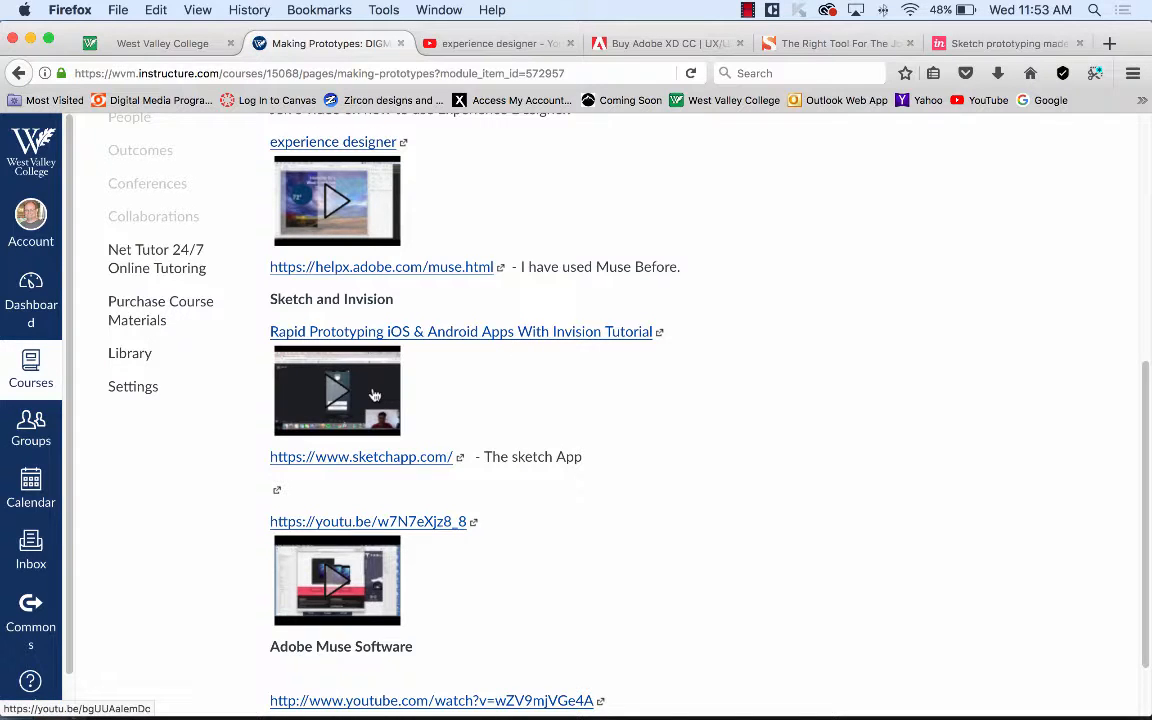
pyautogui.click(374, 396)
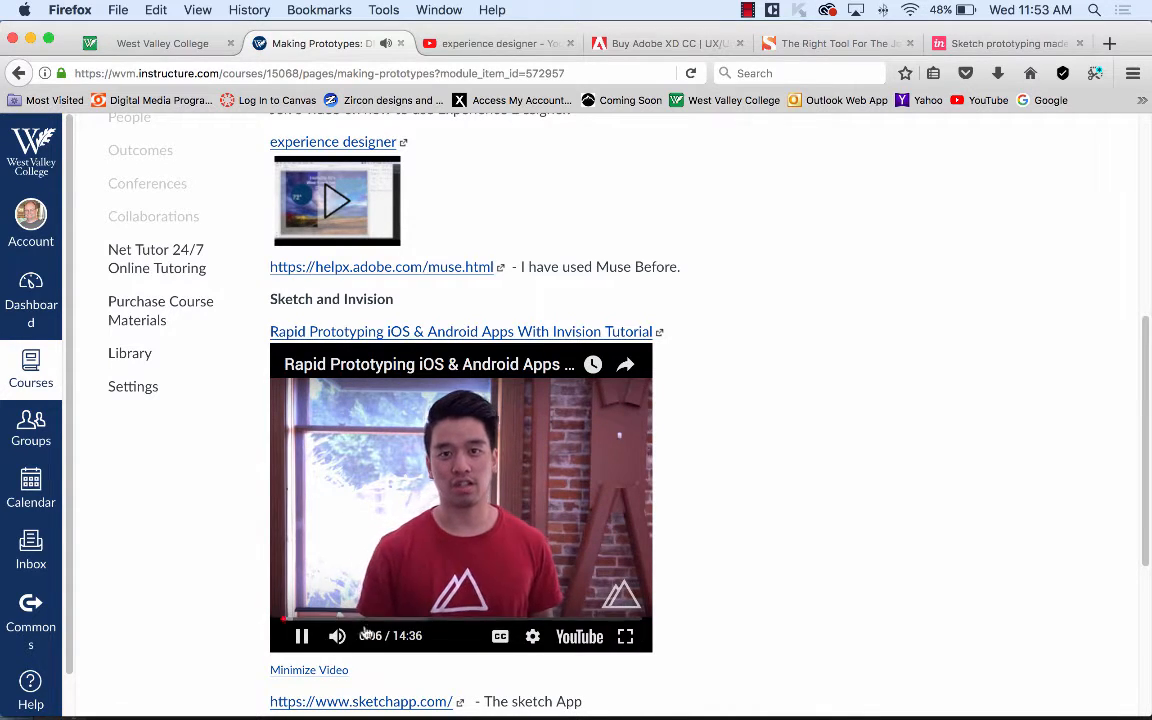
pyautogui.click(301, 636)
# Open the youtu.be Sketch 3 device-preview video link in a new tab.
pyautogui.scroll(5, 763, 365)
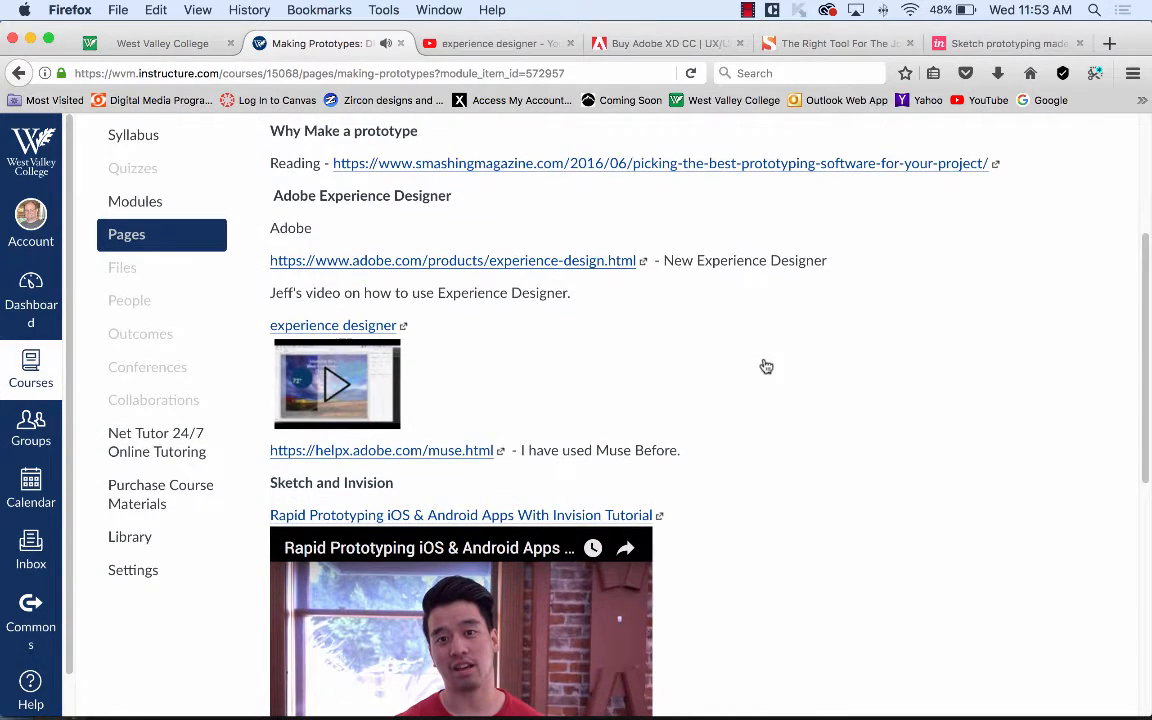
pyautogui.scroll(2, 763, 365)
pyautogui.scroll(-10, 763, 365)
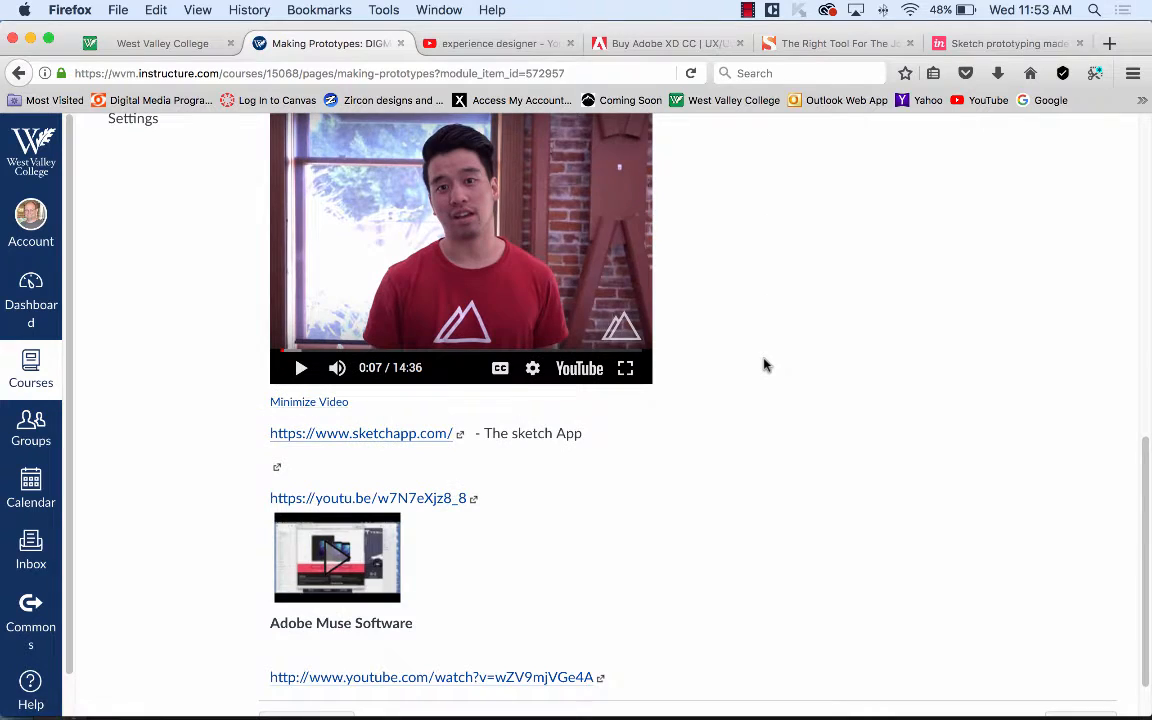
pyautogui.scroll(-2, 763, 365)
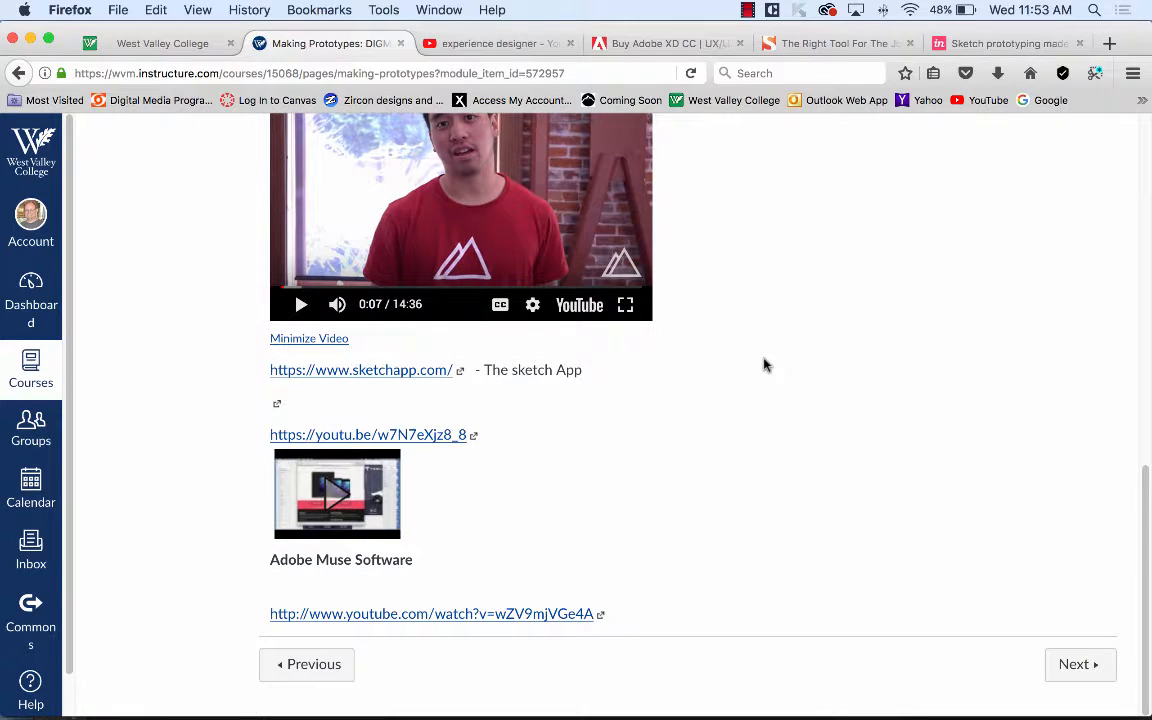
pyautogui.click(444, 436)
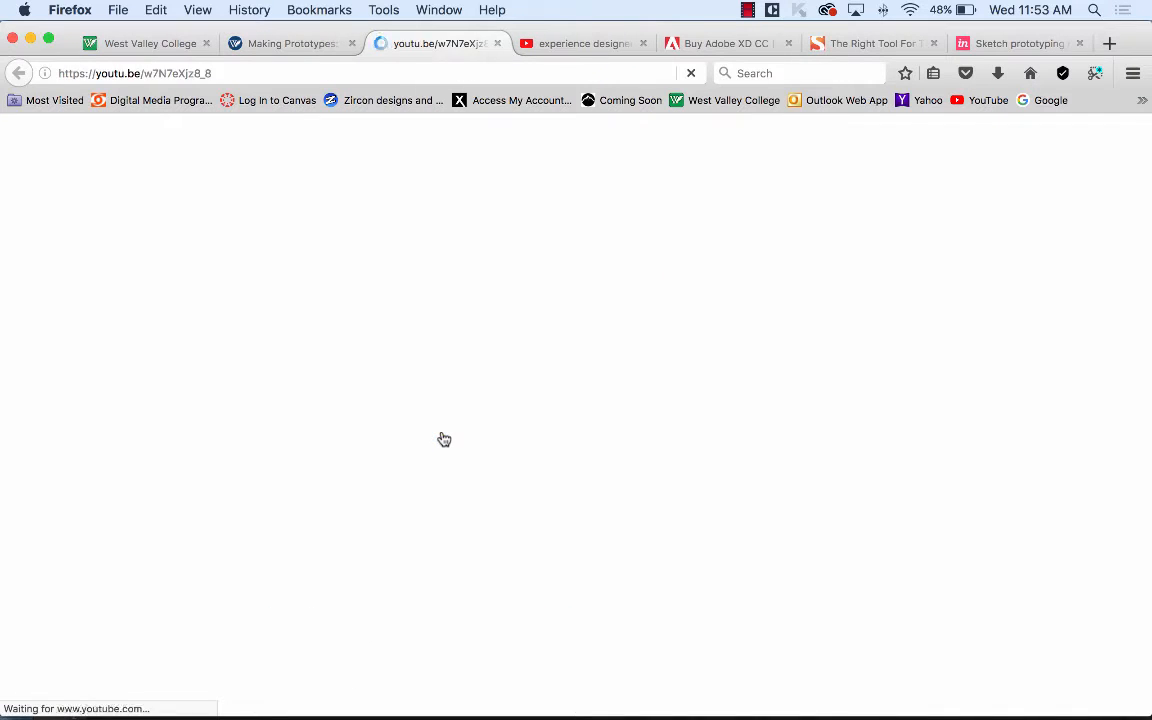
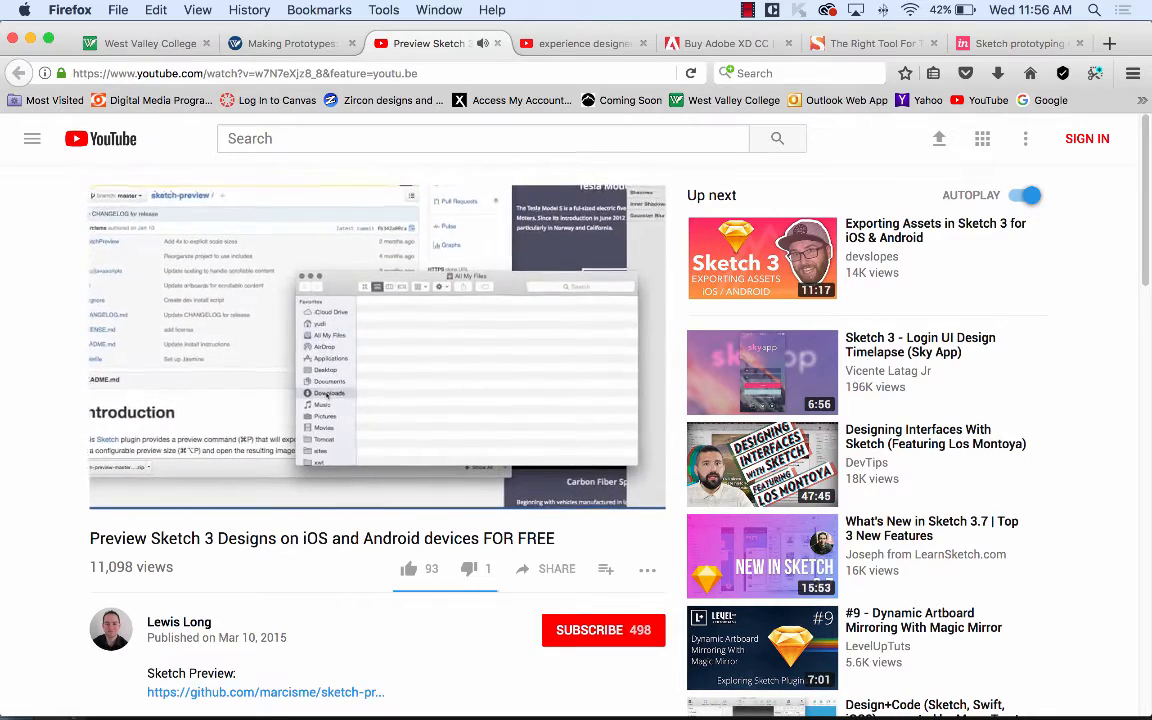
# Pause the Sketch preview tutorial at 2:14 and bring the leftoverapp.sketch design to the front.
pyautogui.click(405, 360)
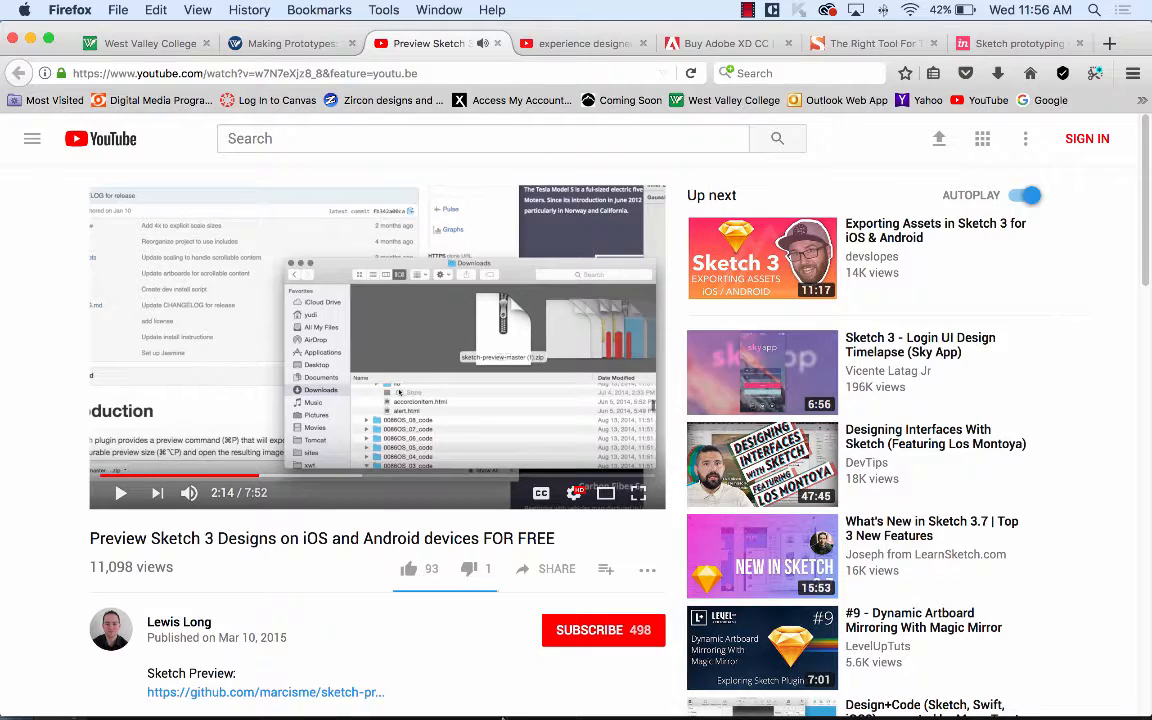
pyautogui.click(430, 697)
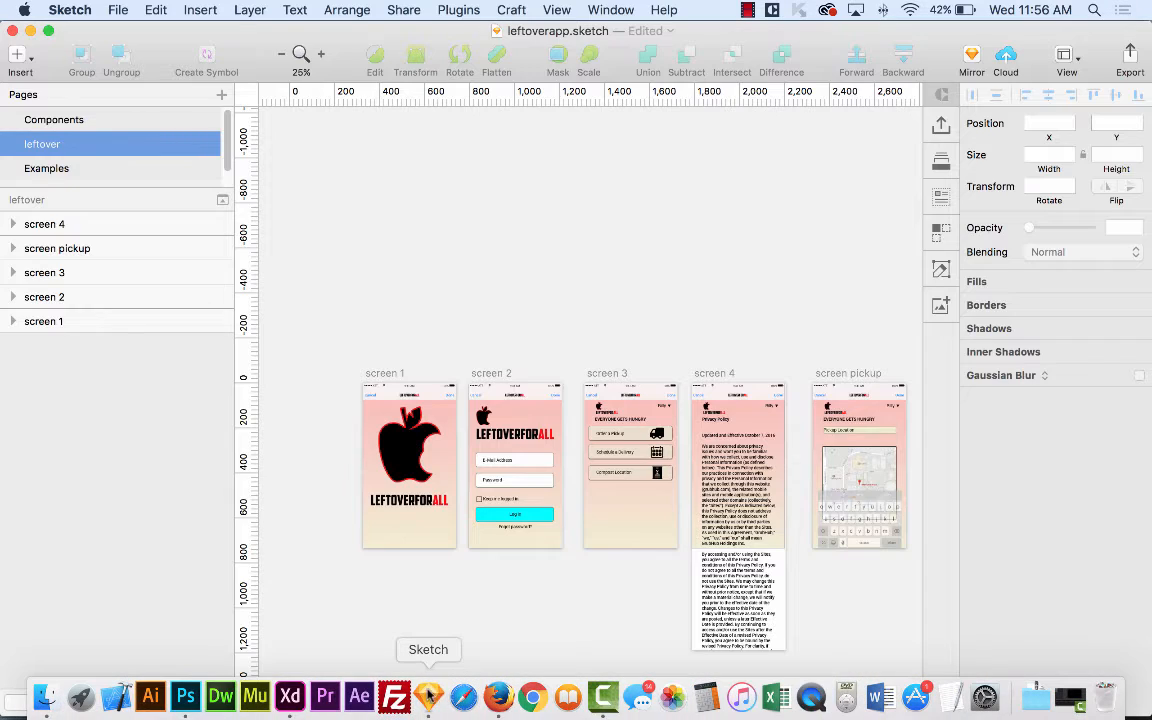
pyautogui.click(662, 9)
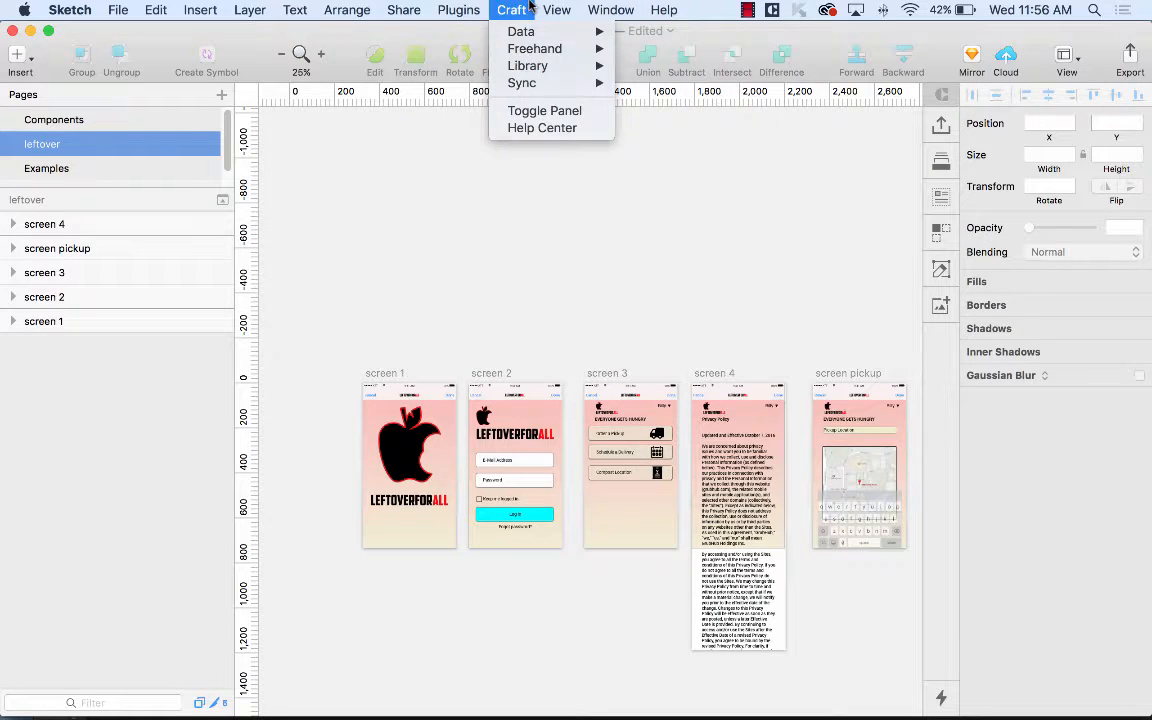
pyautogui.moveTo(474, 6)
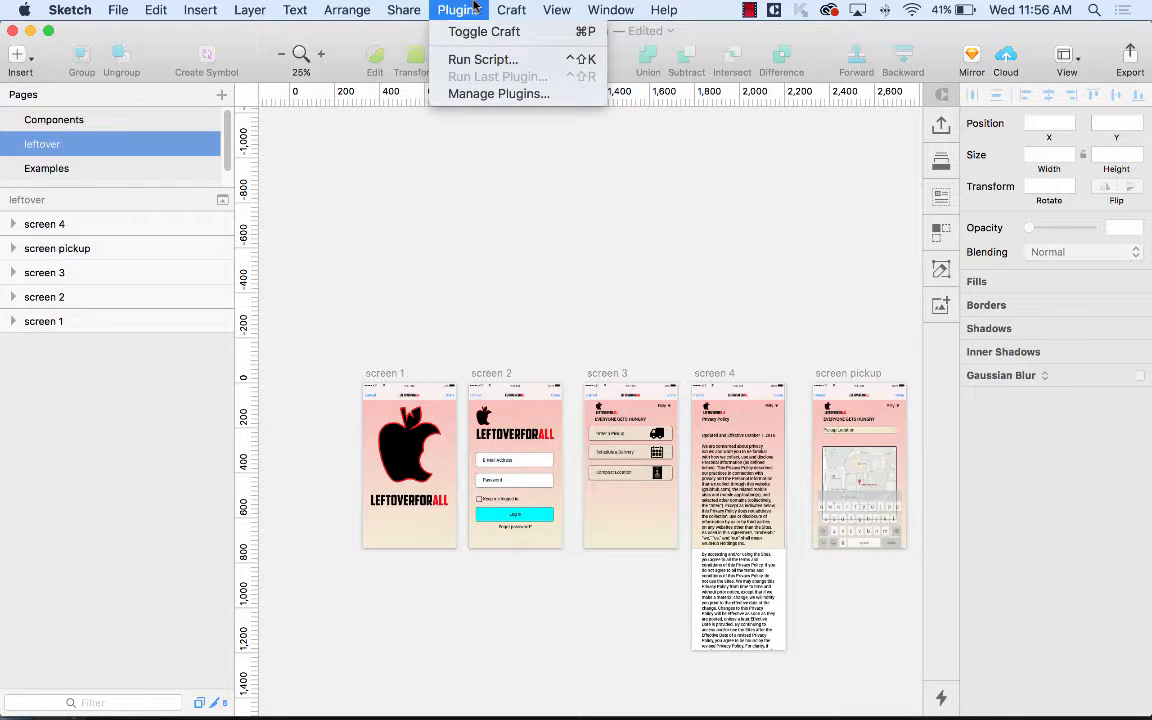
pyautogui.click(481, 94)
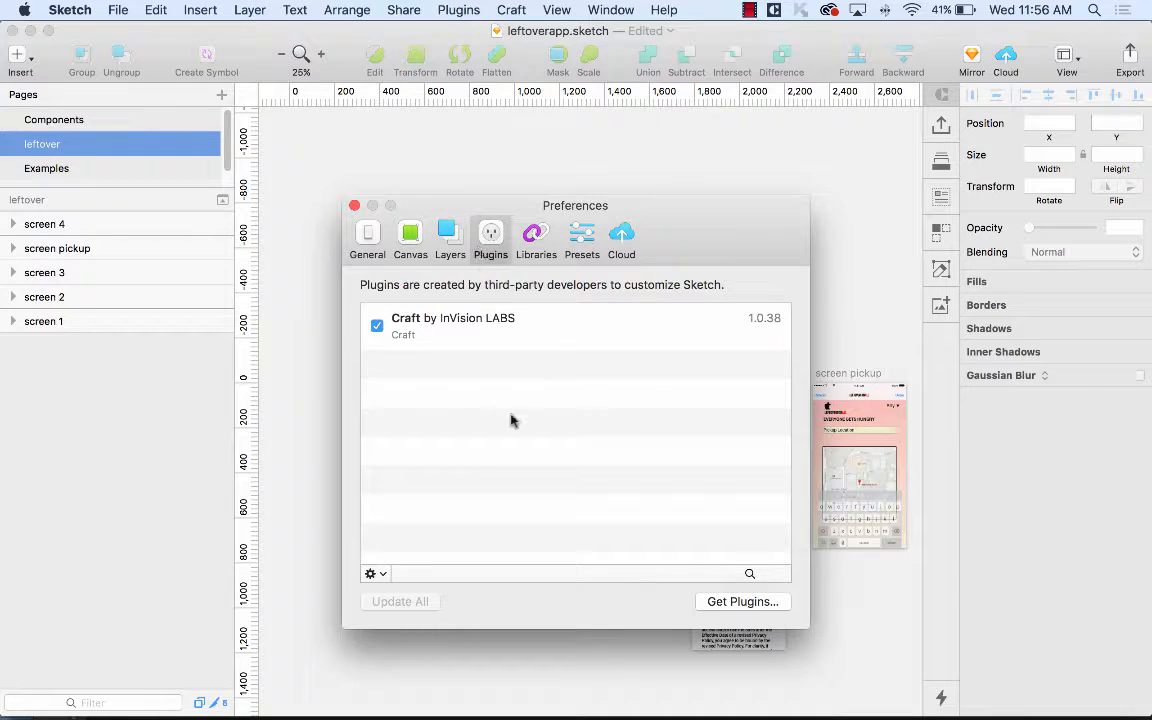
pyautogui.click(354, 205)
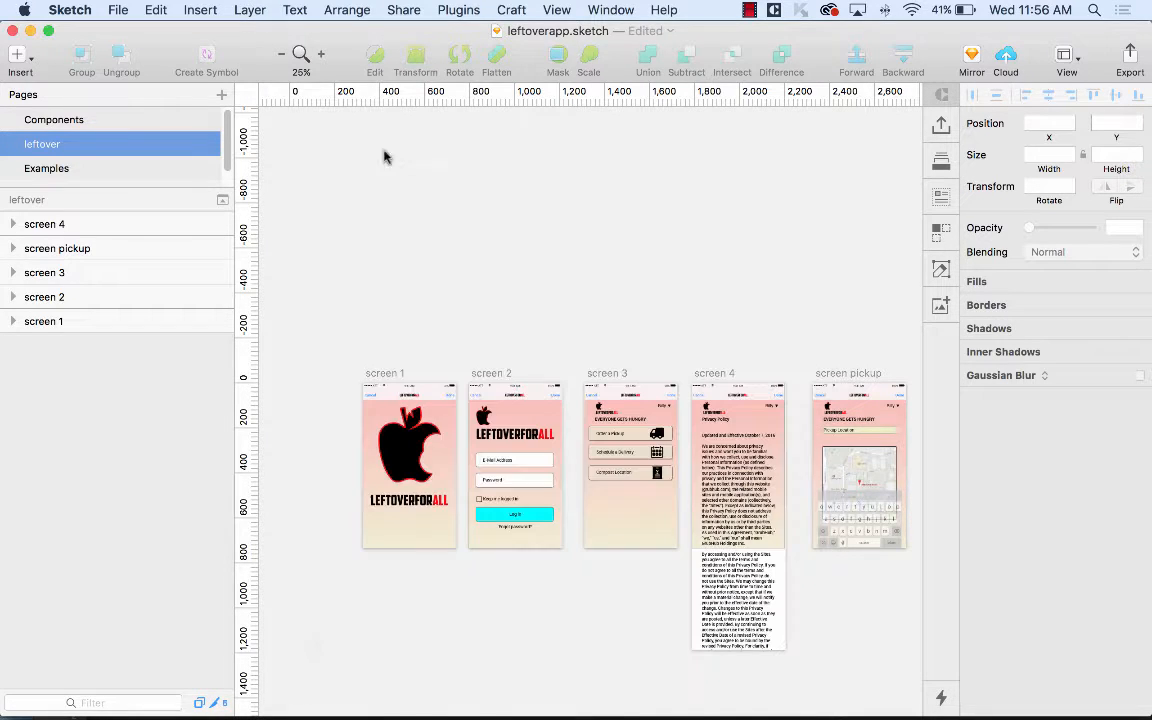
pyautogui.click(457, 10)
pyautogui.moveTo(420, 6)
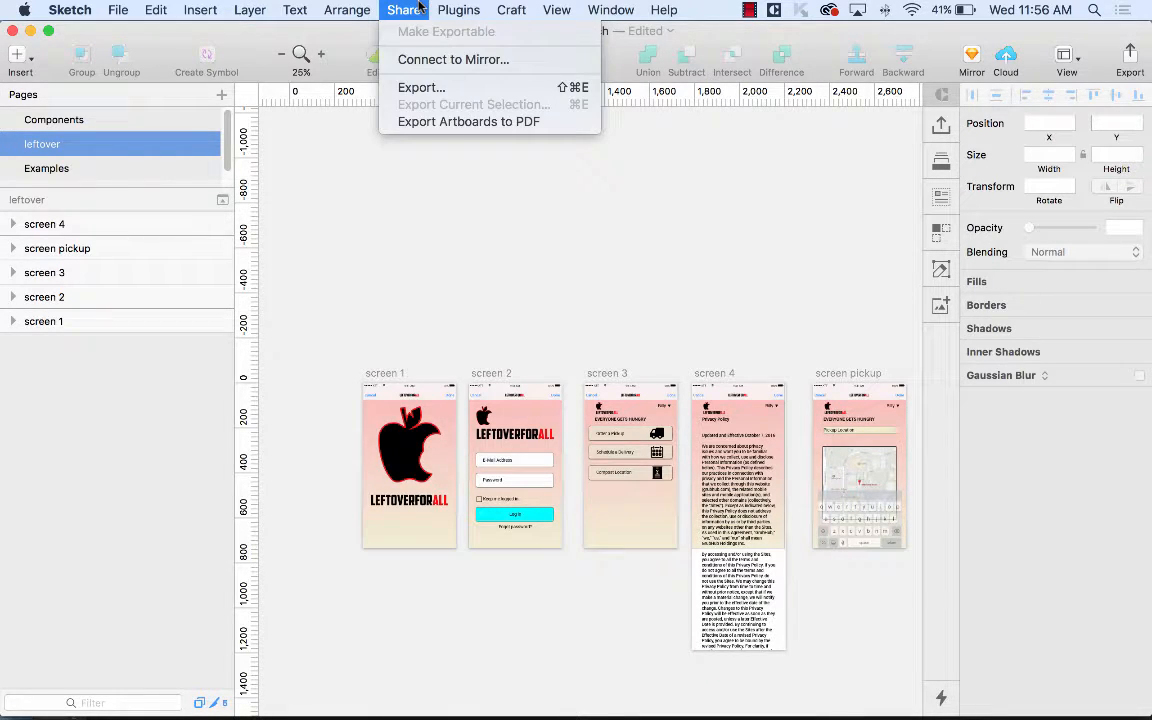
pyautogui.moveTo(634, 7)
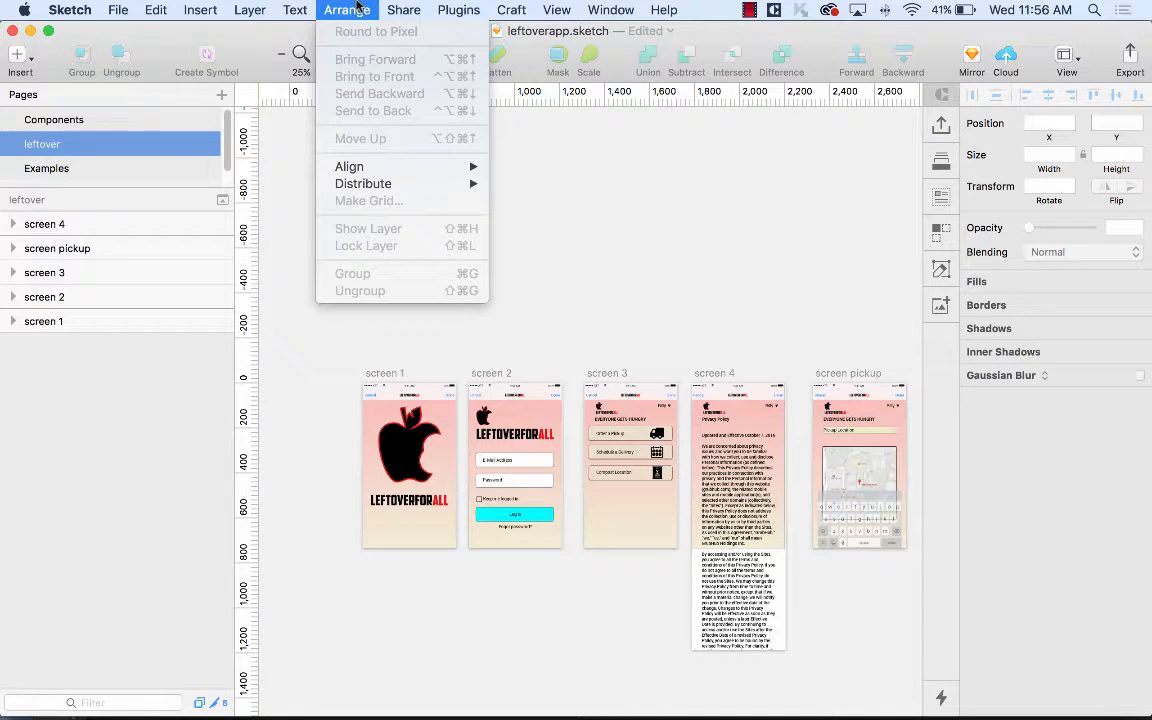
pyautogui.moveTo(296, 8)
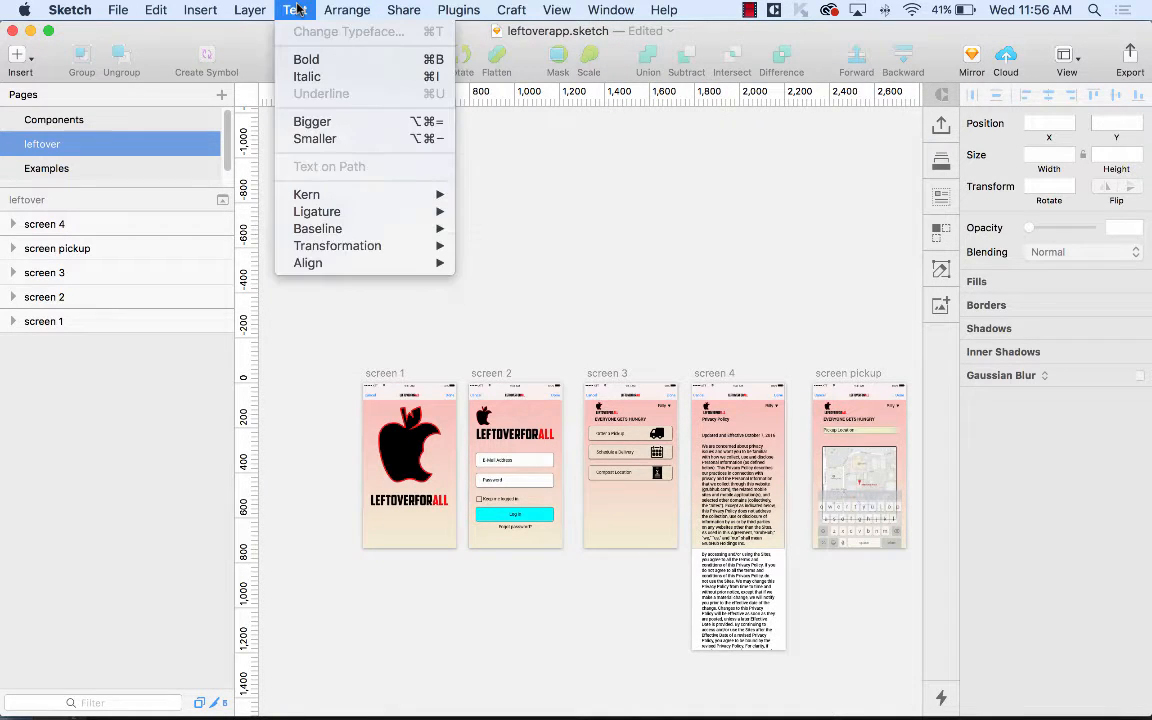
pyautogui.click(213, 8)
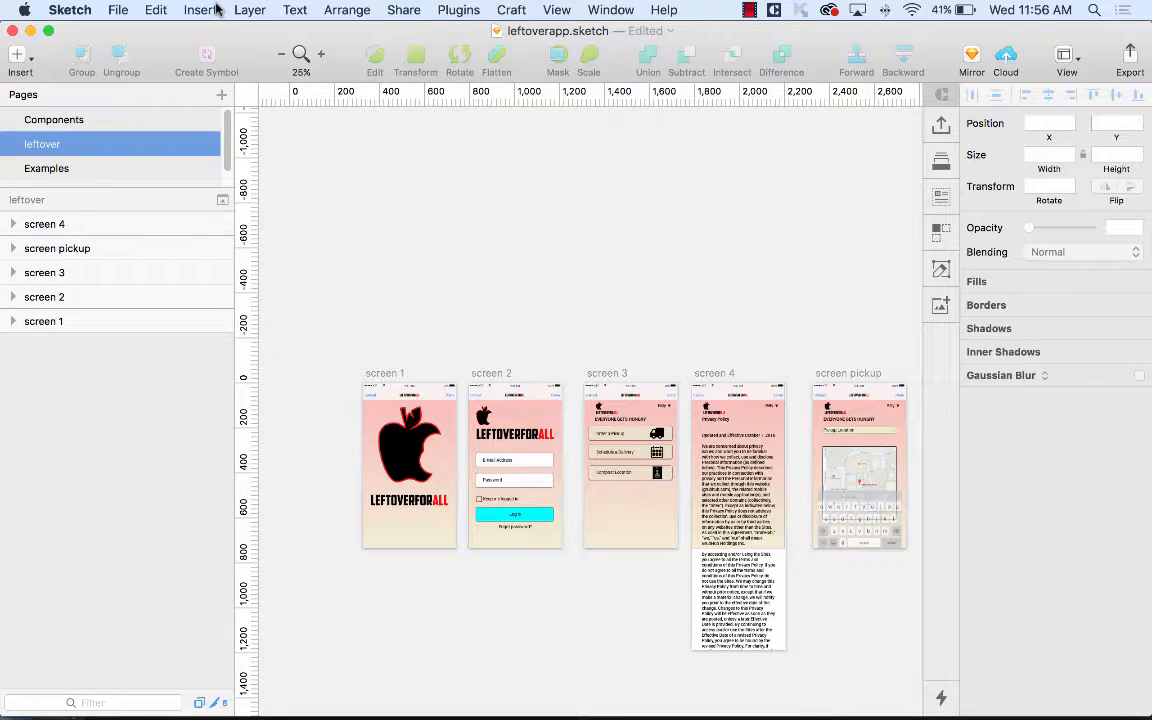
pyautogui.click(117, 9)
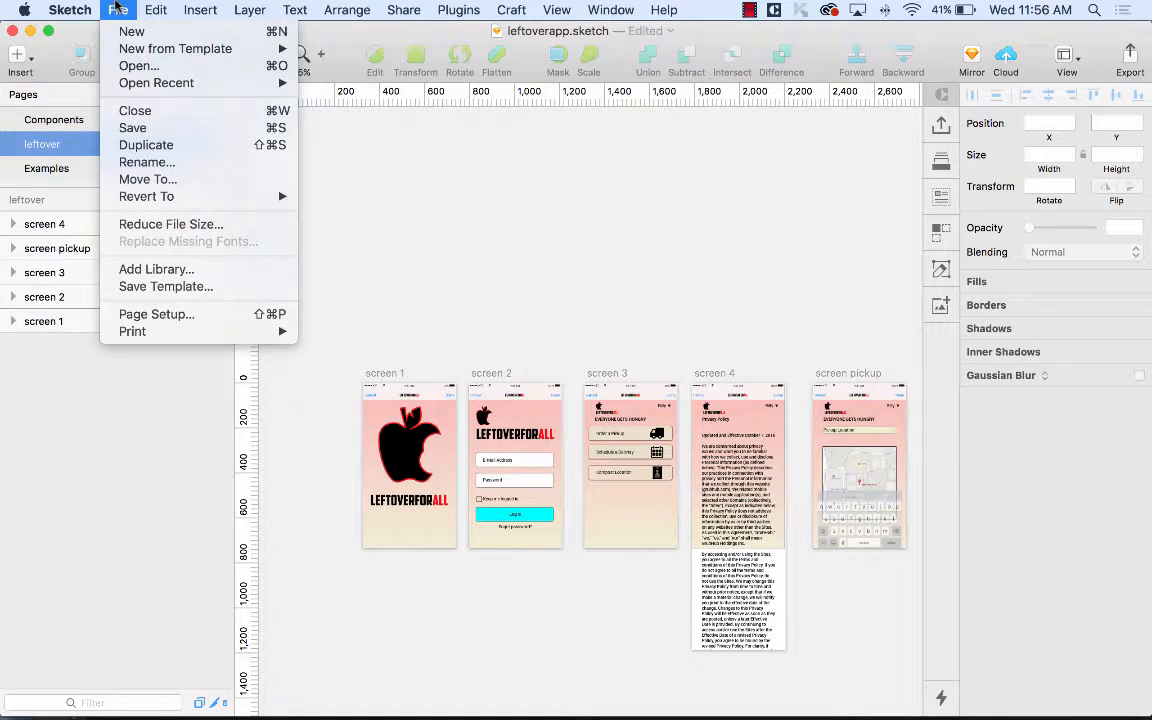
pyautogui.click(117, 8)
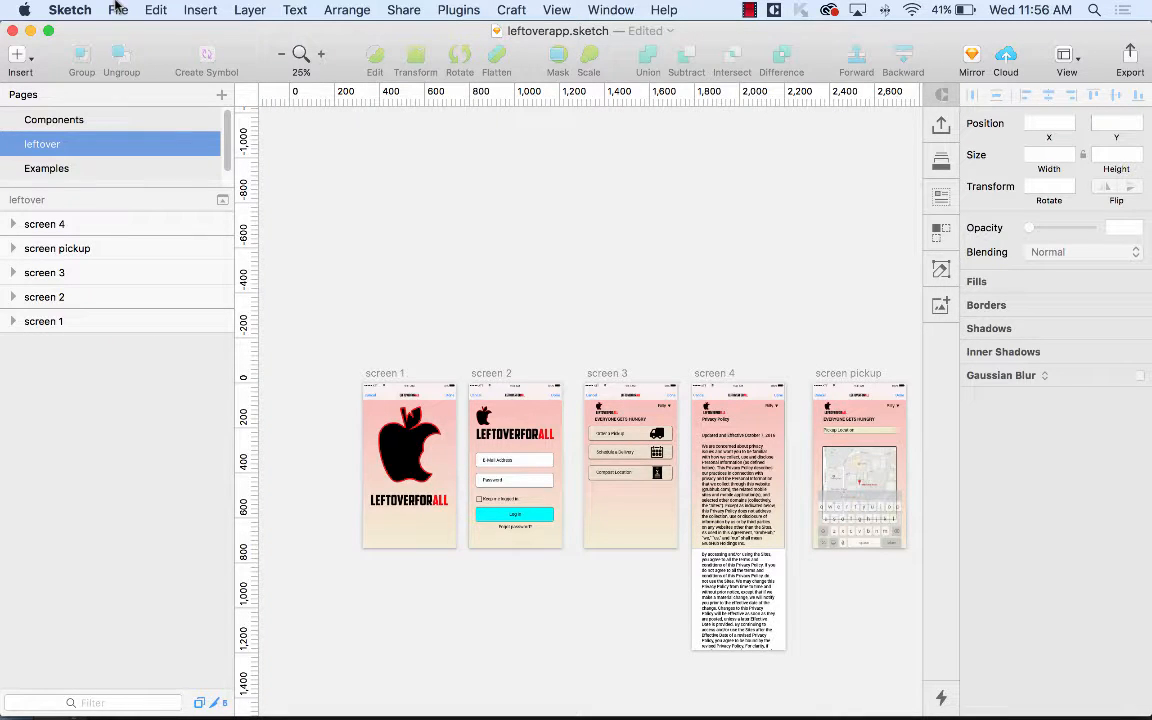
# Sign in to InVision from the Craft Sync panel with the account e-mail and password.
pyautogui.click(942, 127)
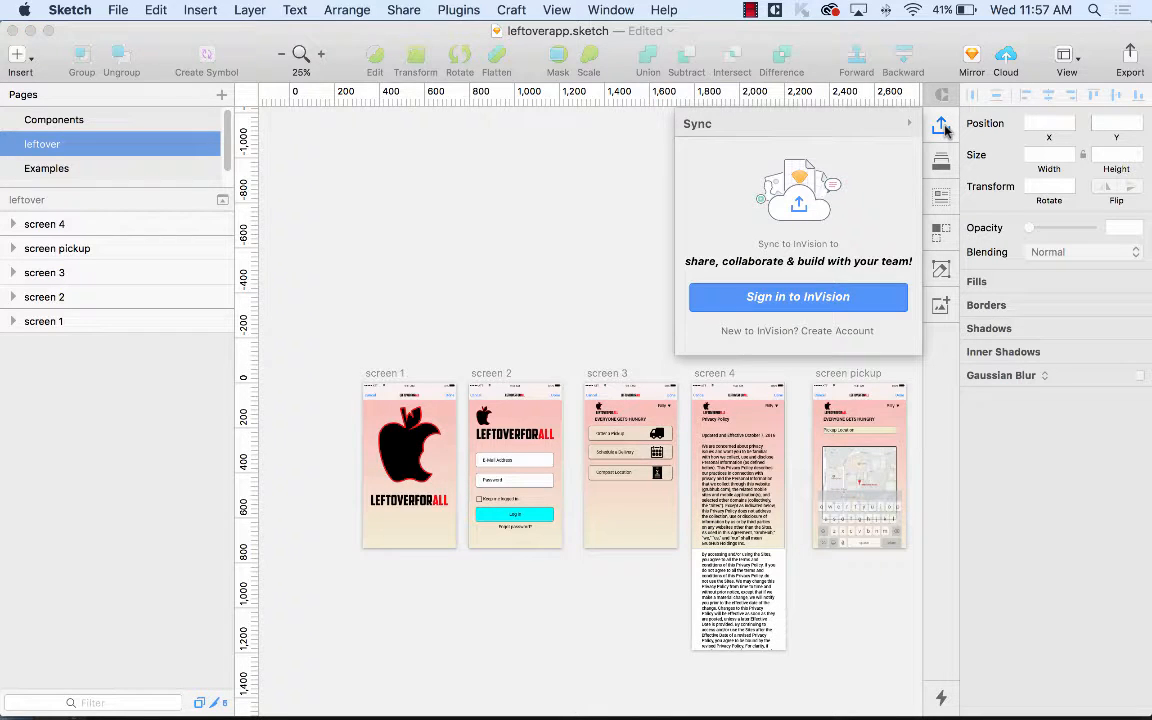
pyautogui.click(816, 299)
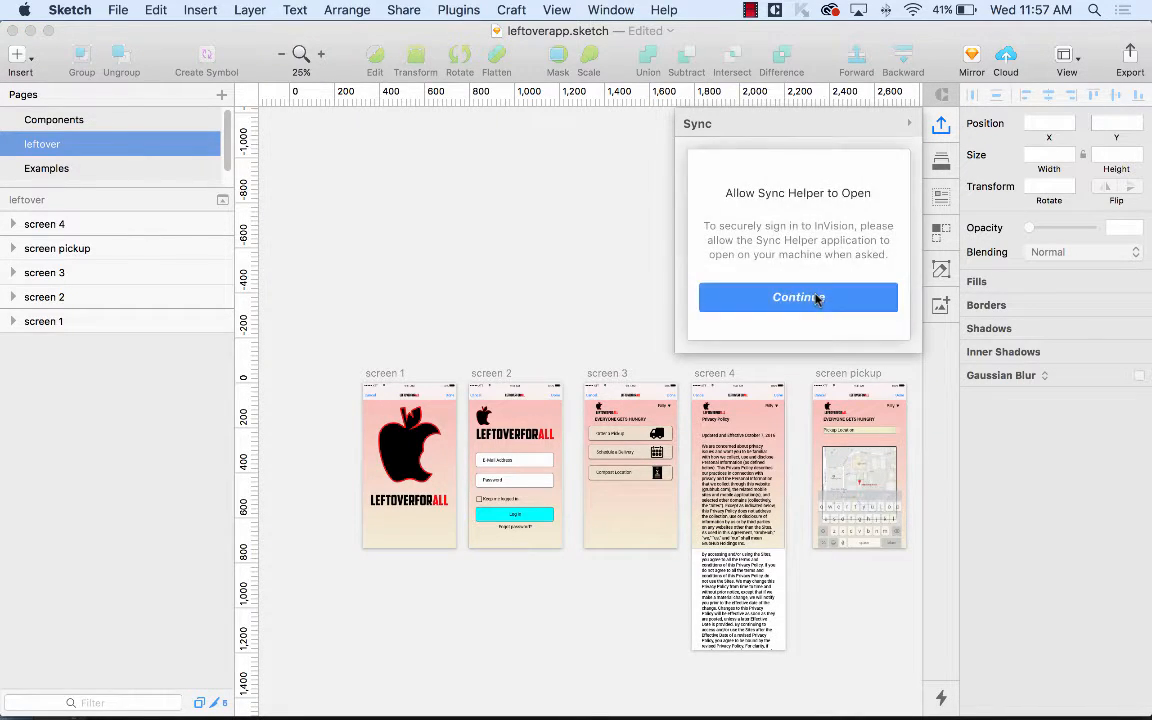
pyautogui.click(798, 297)
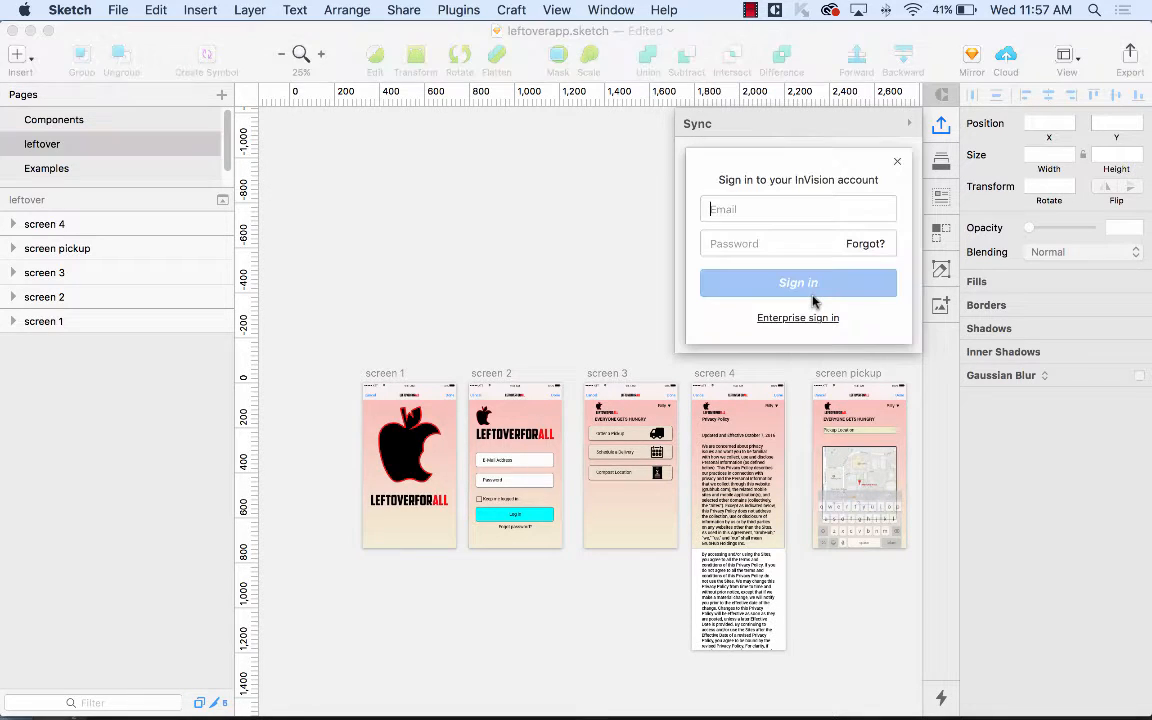
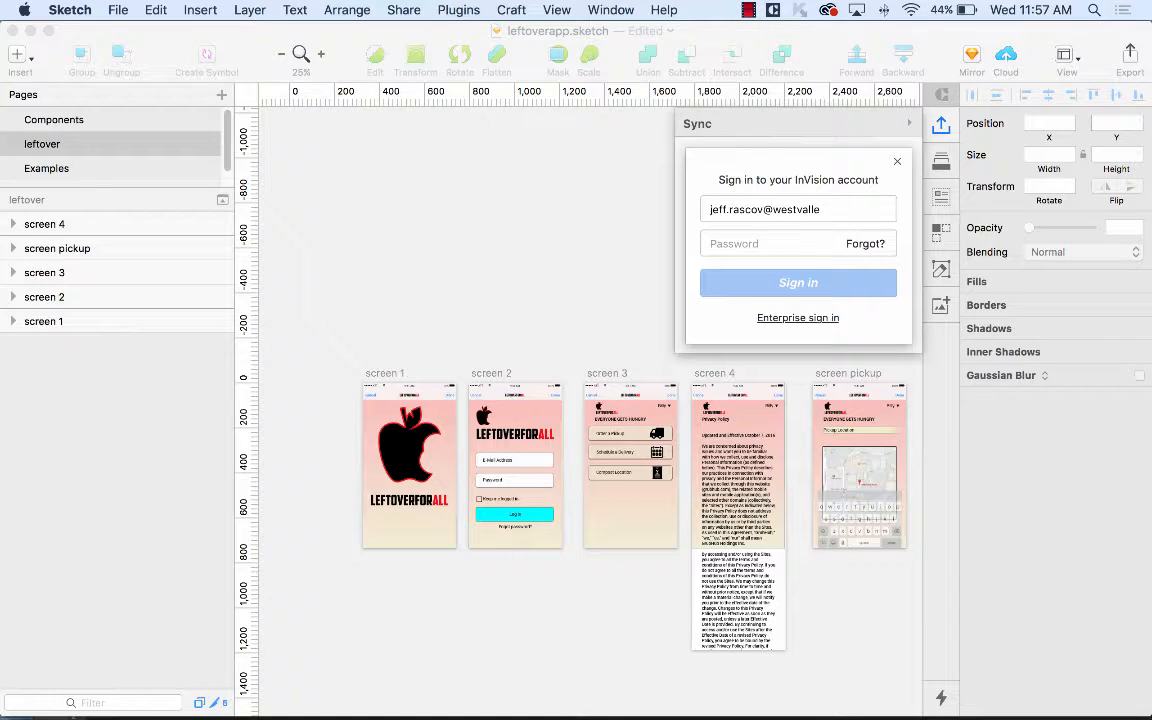
pyautogui.write('******')
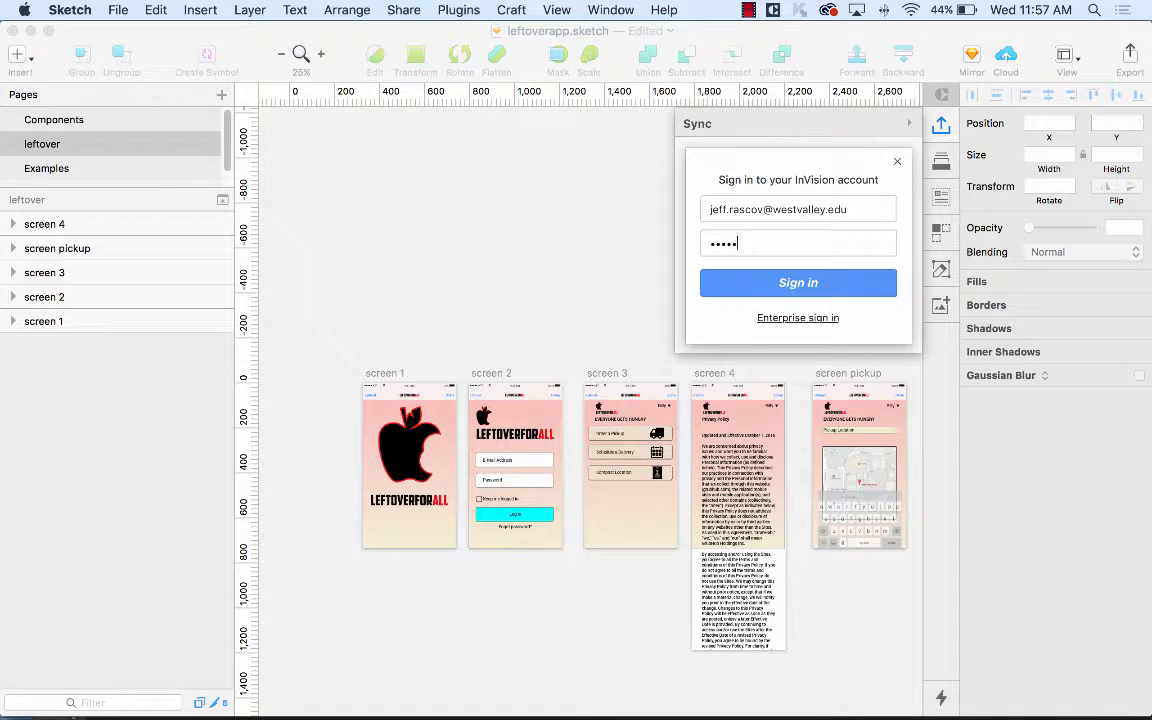
pyautogui.write('*******')
pyautogui.click(828, 287)
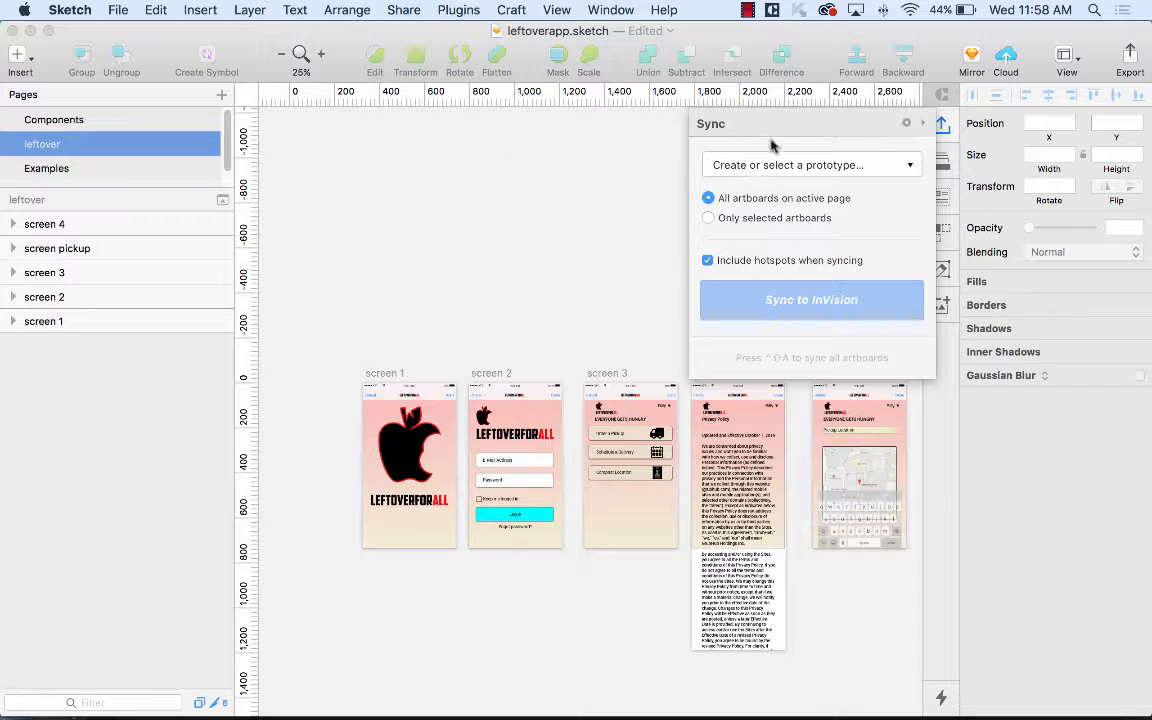
# Choose Protest as the sync target, sync without saving, and open the project in the browser.
pyautogui.click(834, 163)
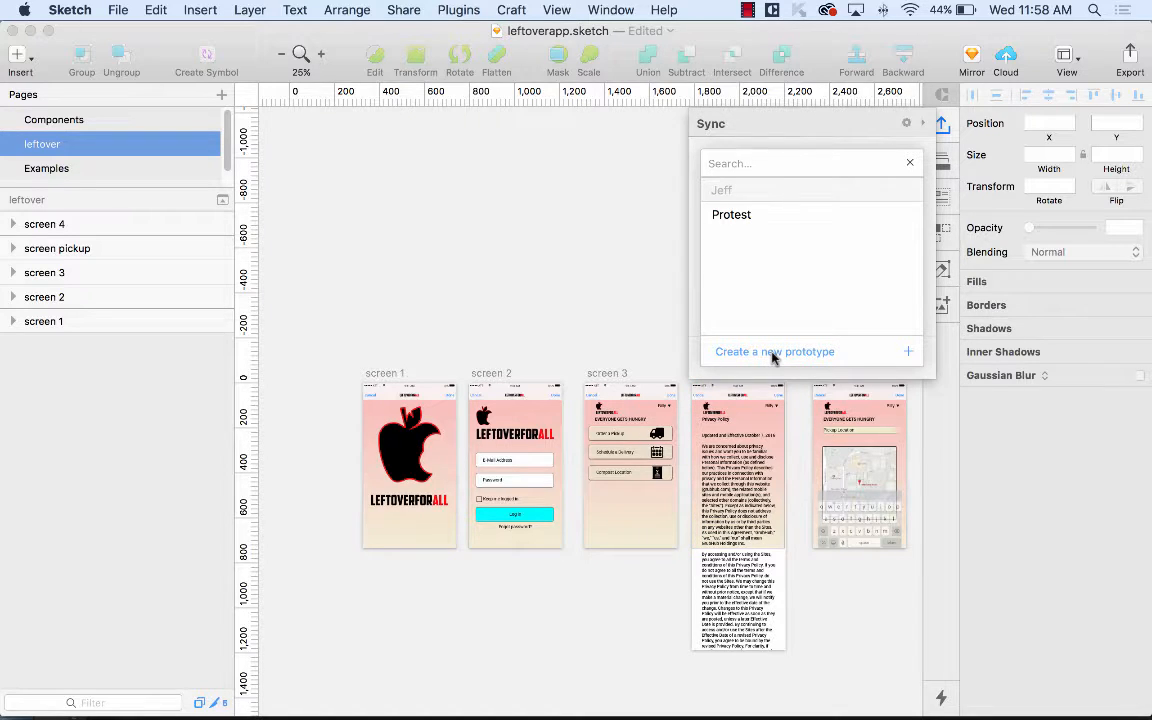
pyautogui.click(733, 216)
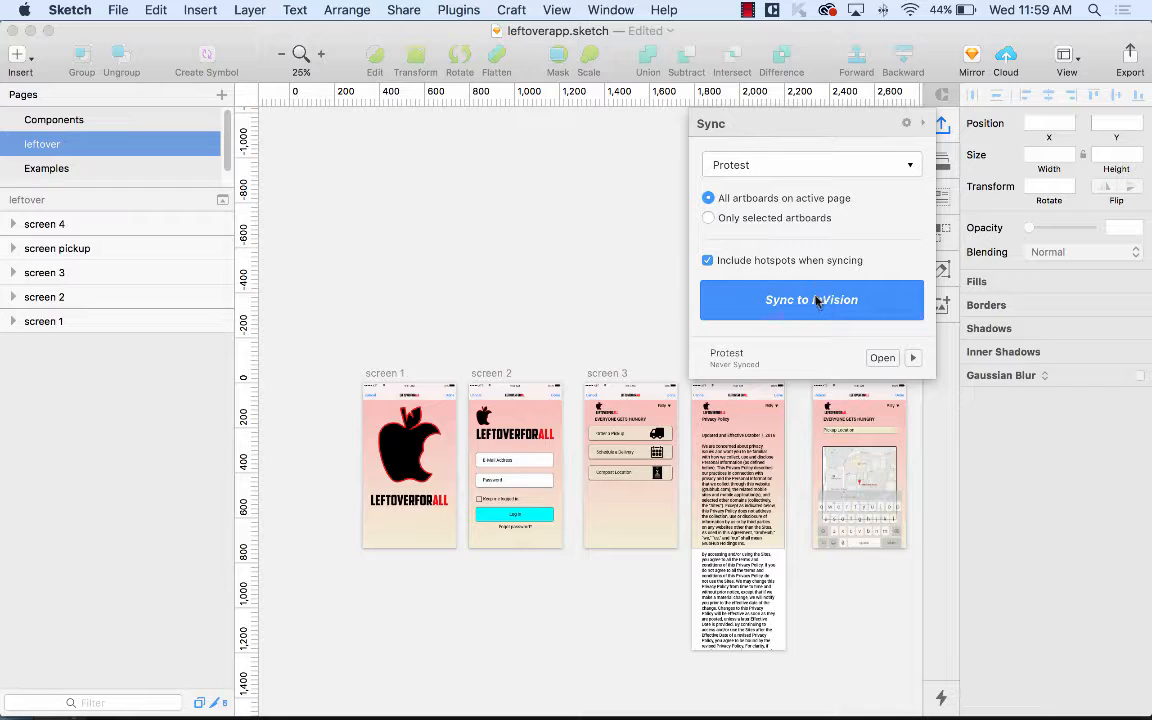
pyautogui.click(741, 298)
pyautogui.click(622, 271)
pyautogui.click(882, 357)
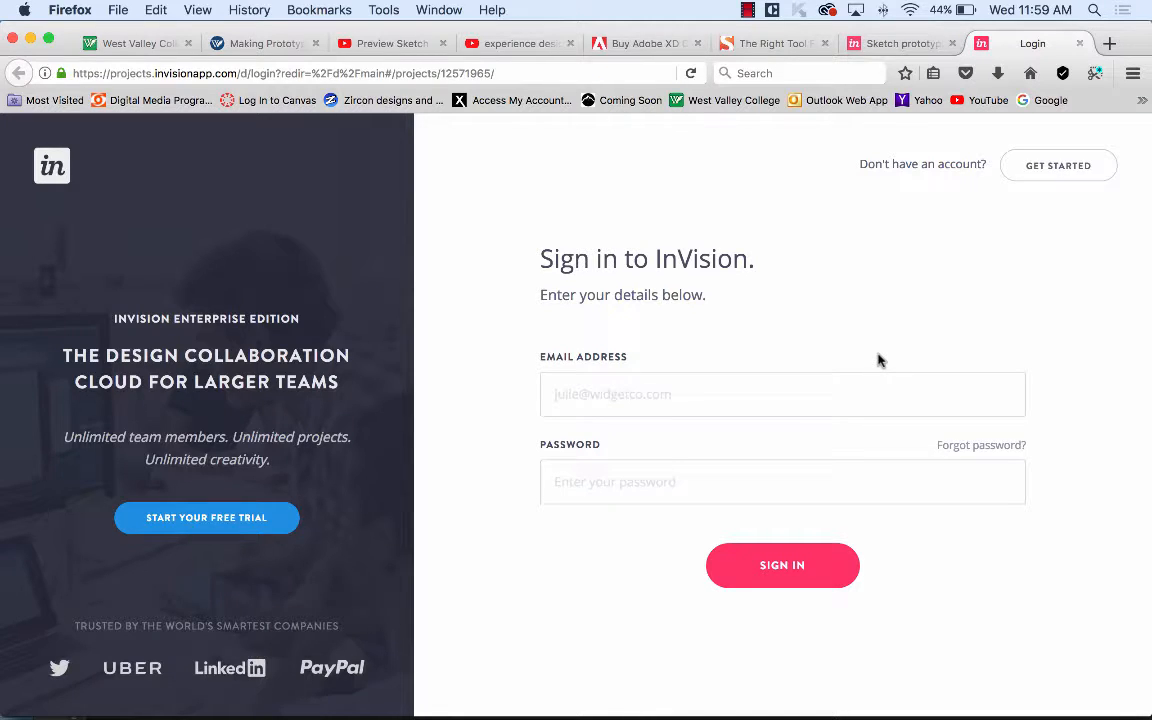
# Sign in to InVision with the account e-mail and password, declining Firefox's offer to save the login.
pyautogui.click(655, 393)
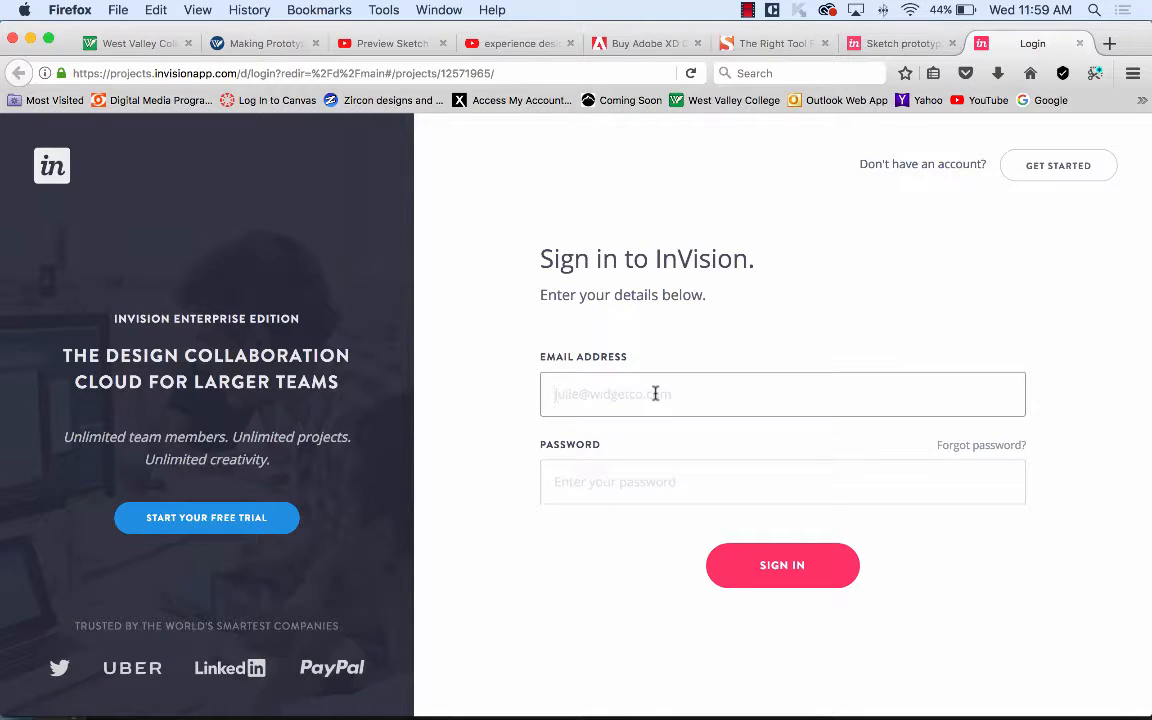
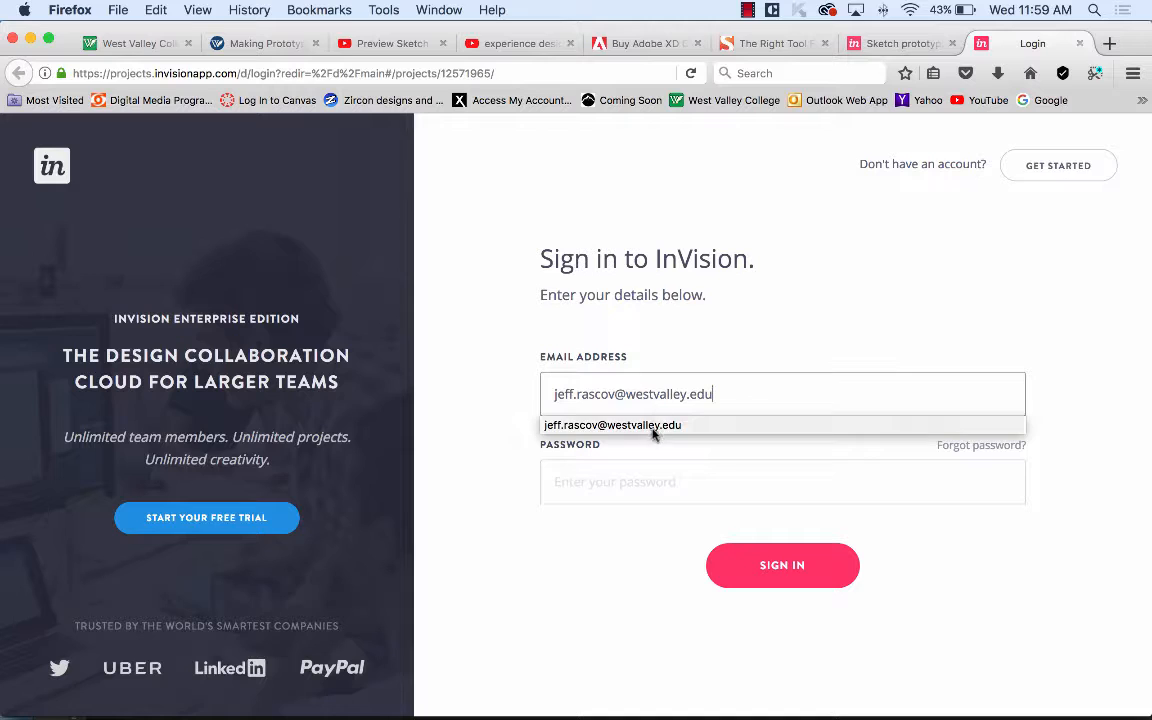
pyautogui.click(650, 488)
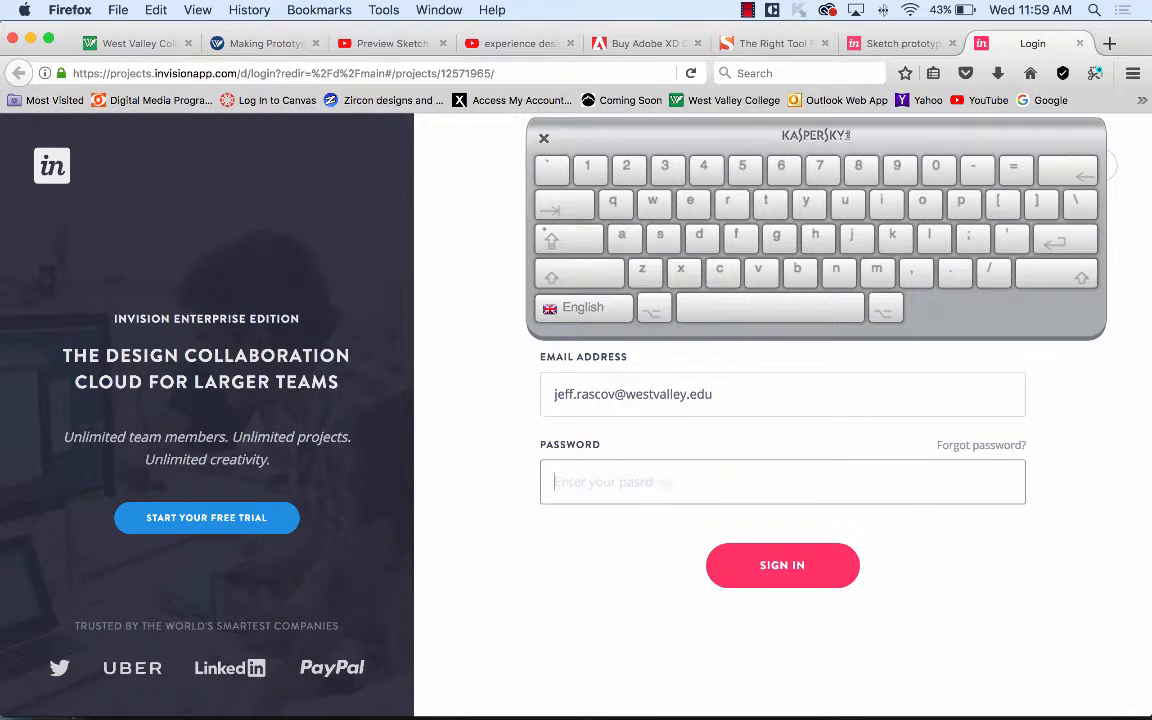
pyautogui.write('***************')
pyautogui.click(820, 578)
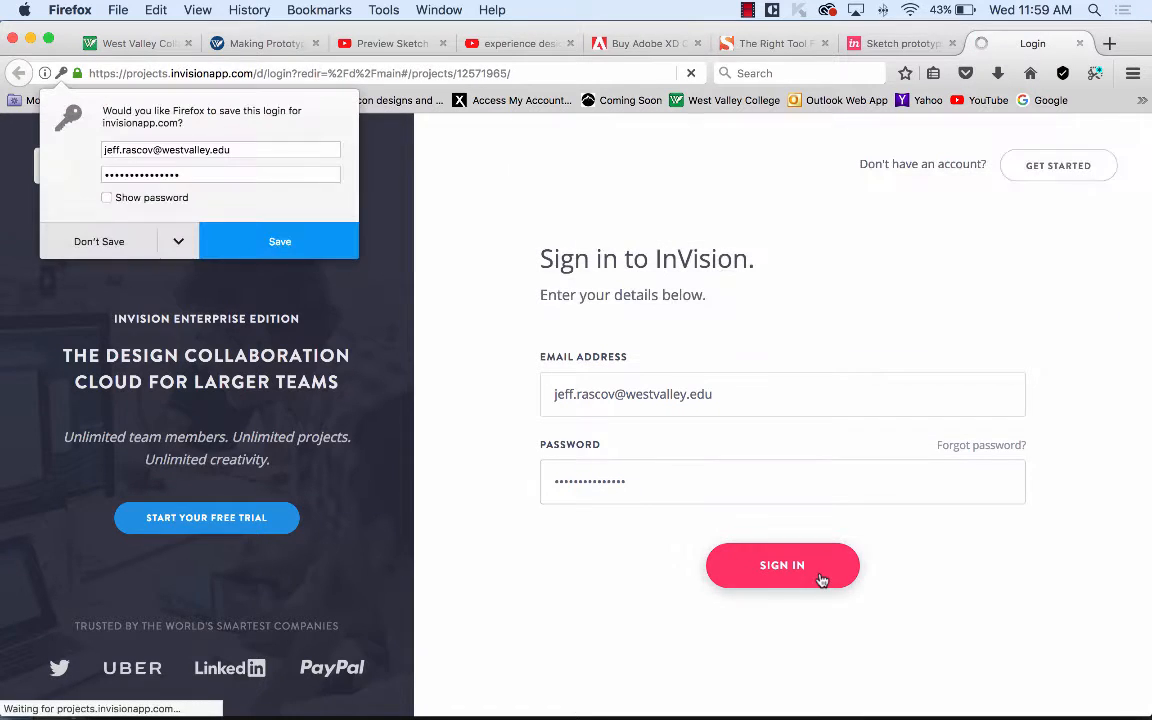
pyautogui.click(120, 250)
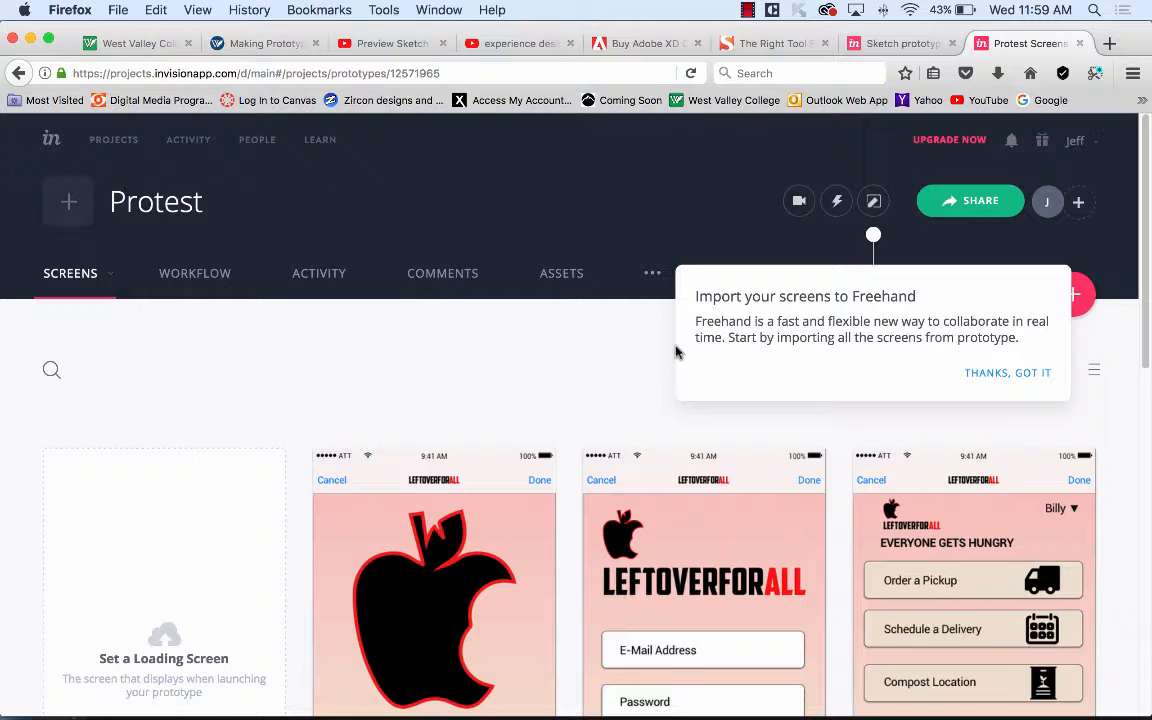
# Dismiss the Freehand import tip while browsing the Protest screens.
pyautogui.scroll(-10, 579, 386)
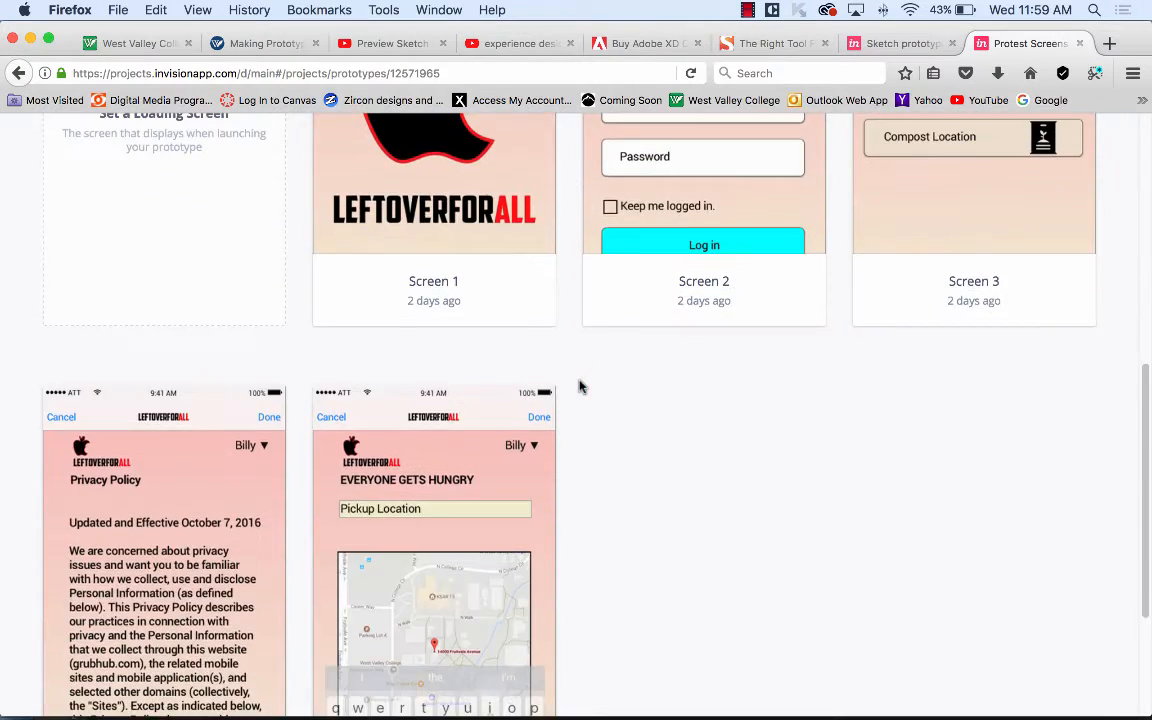
pyautogui.scroll(4, 579, 386)
pyautogui.scroll(4, 579, 386)
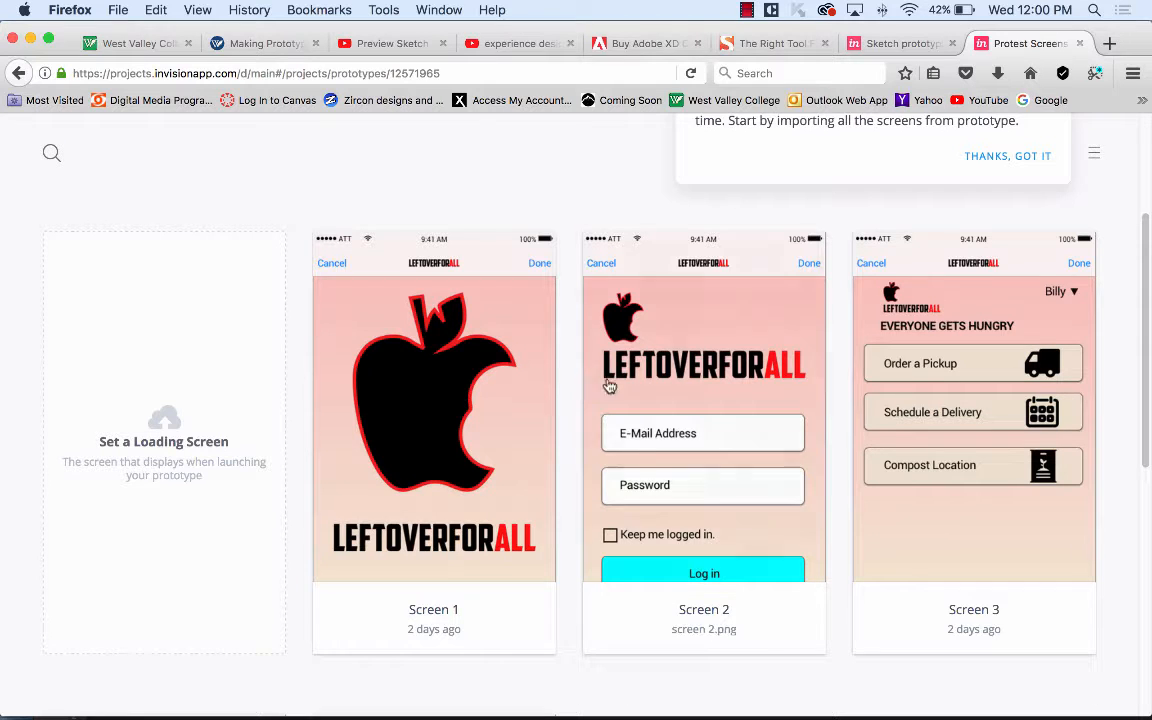
pyautogui.moveTo(627, 380)
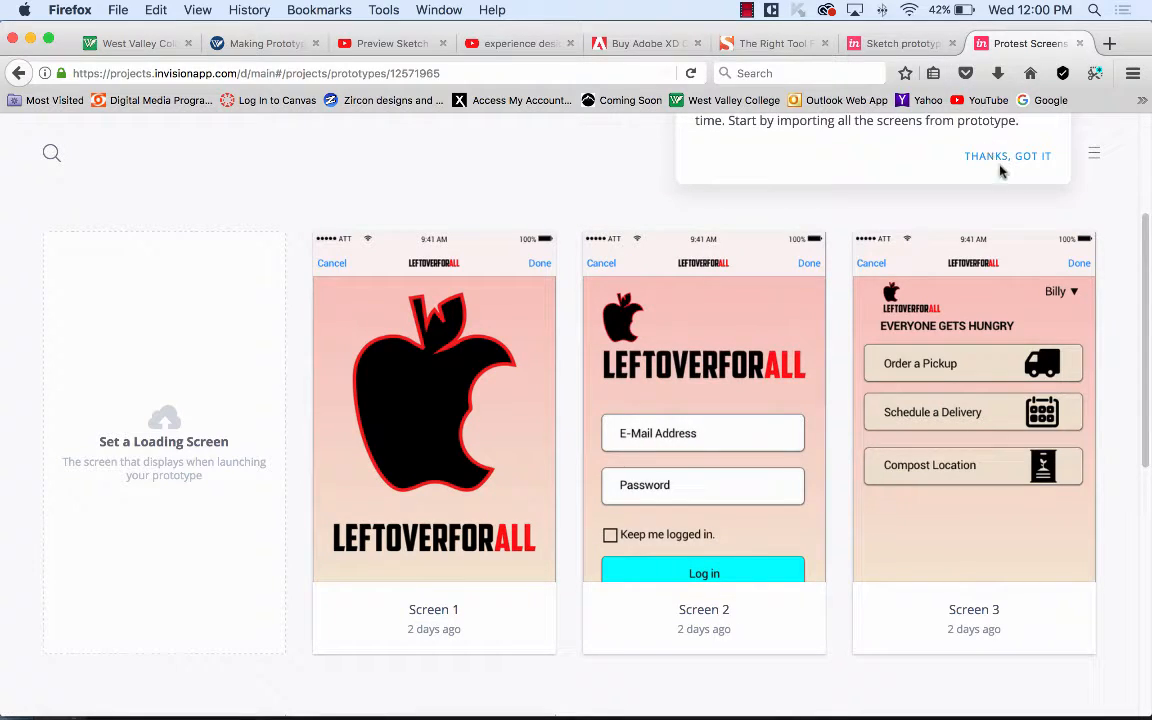
pyautogui.click(1005, 157)
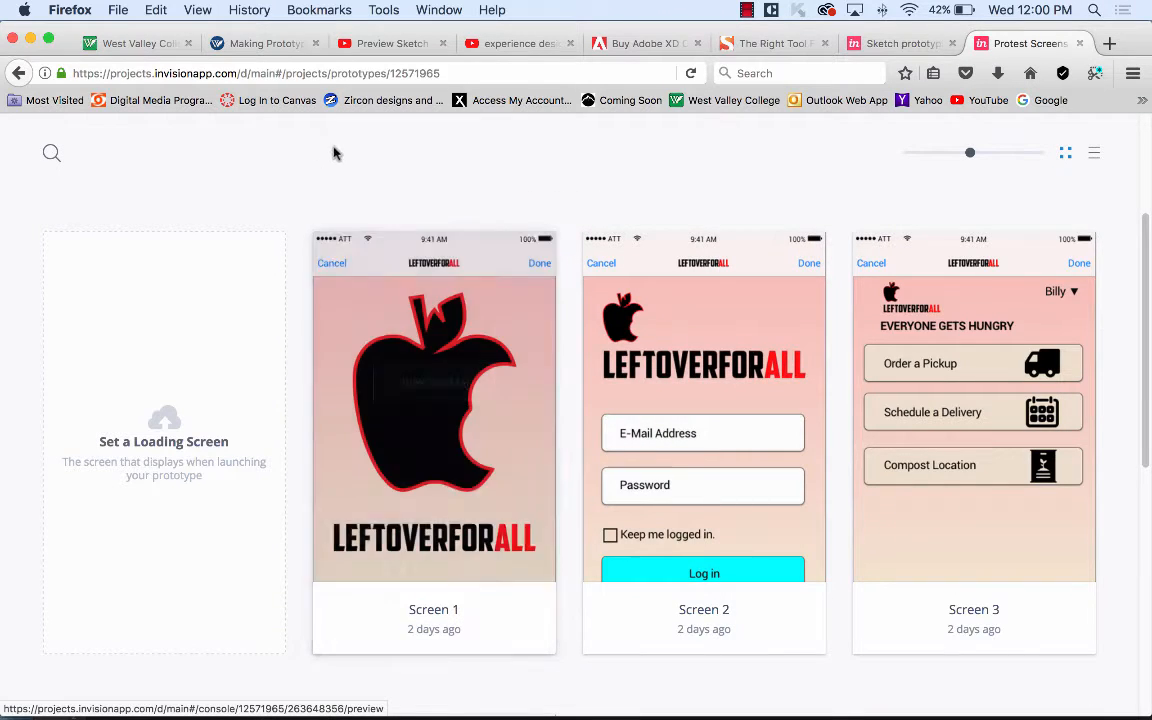
pyautogui.scroll(3, 578, 211)
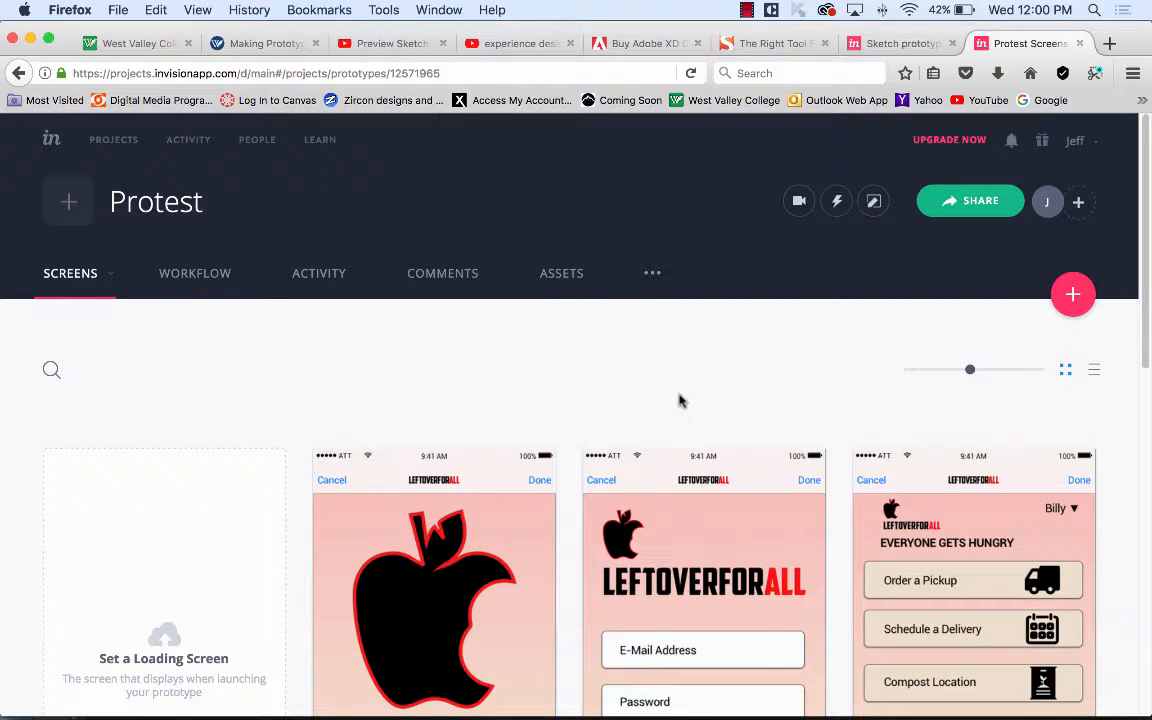
pyautogui.scroll(-5, 550, 375)
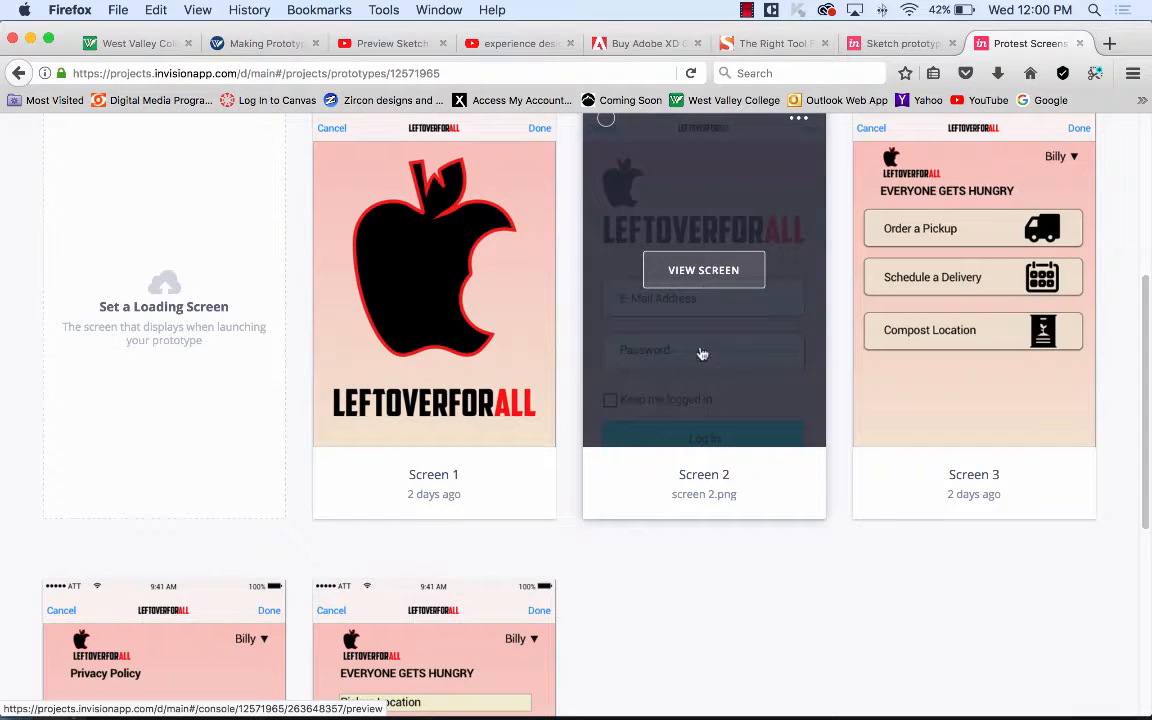
pyautogui.scroll(2, 760, 310)
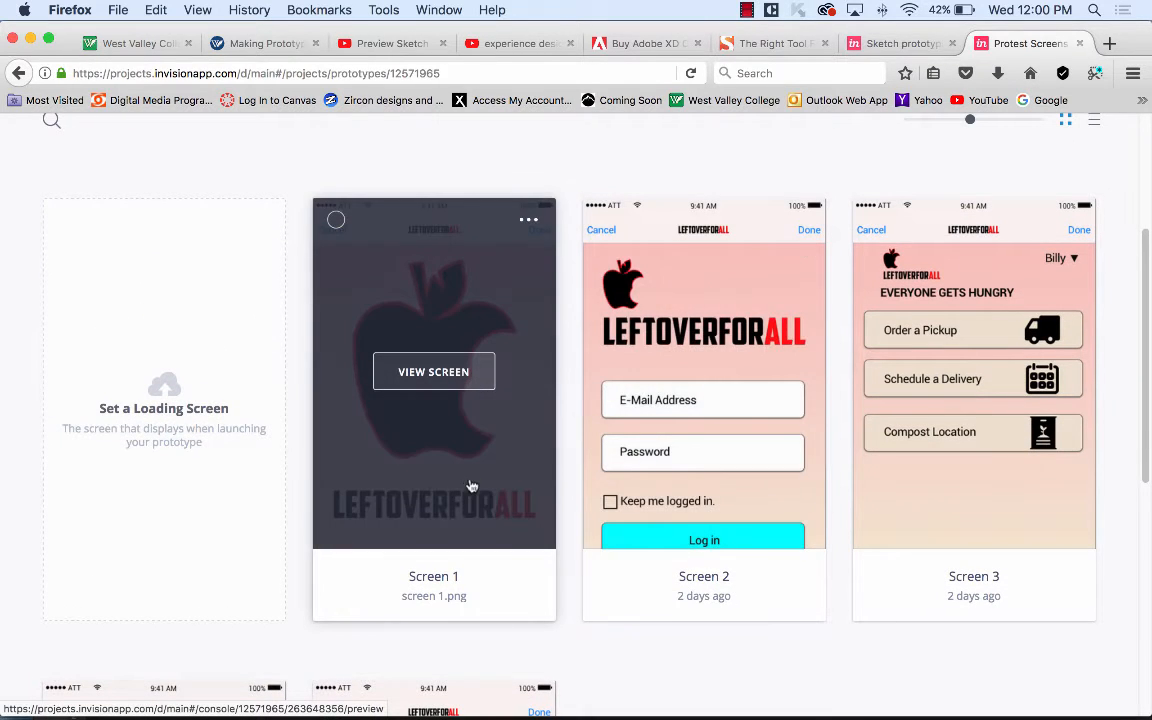
pyautogui.scroll(5, 509, 437)
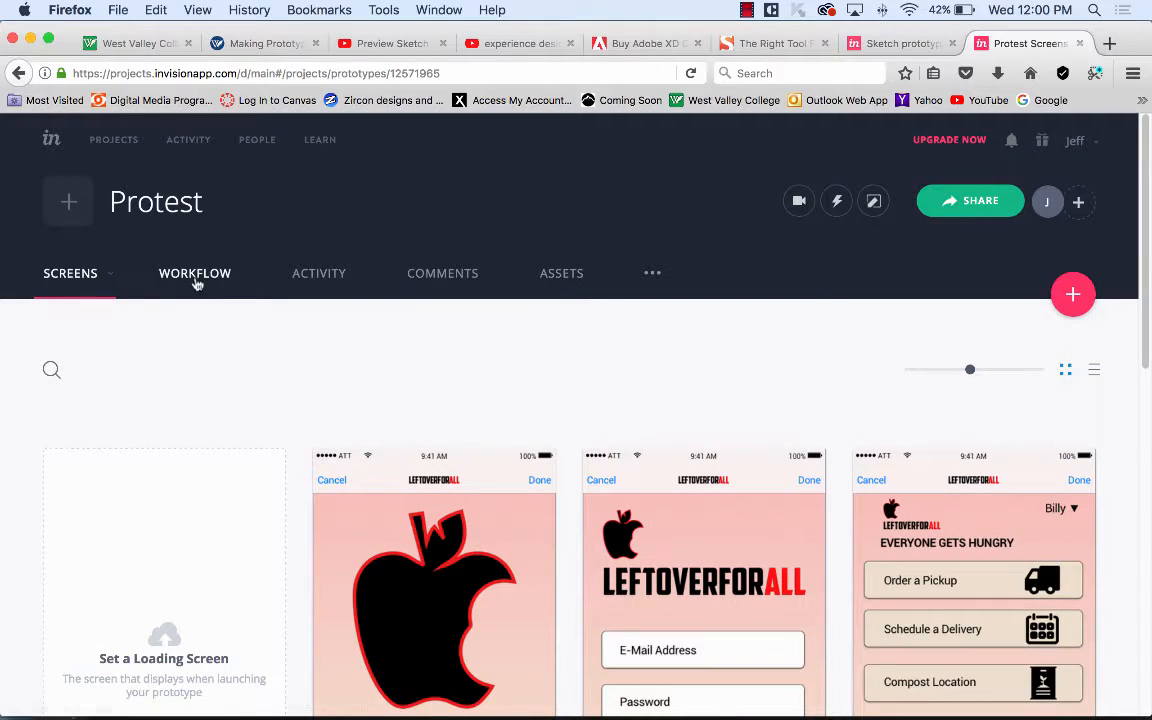
# Check the screen status filter, then make the screen thumbnails slightly smaller.
pyautogui.click(104, 280)
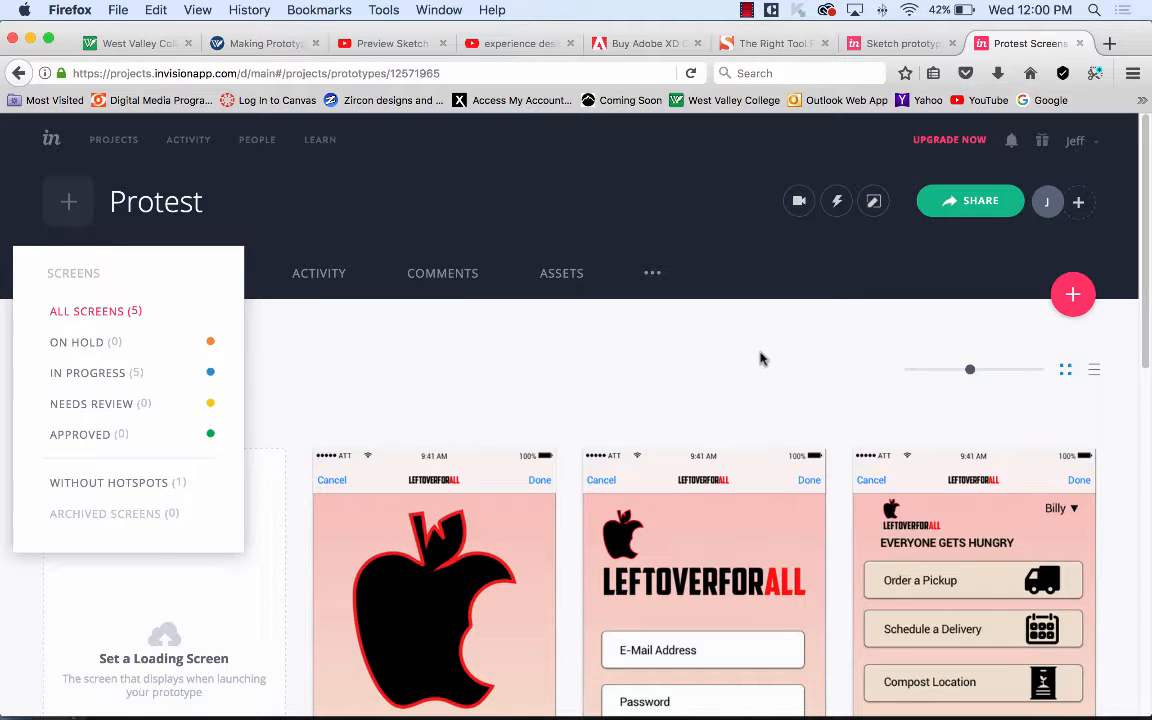
pyautogui.click(720, 334)
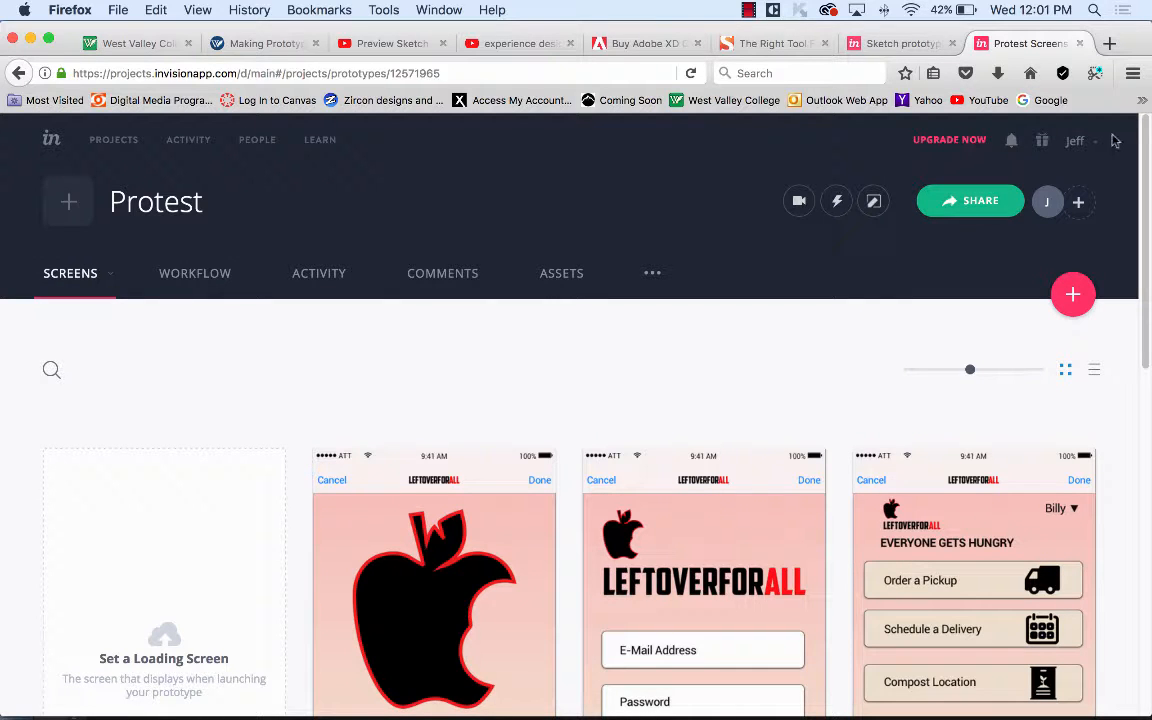
pyautogui.scroll(-10, 690, 323)
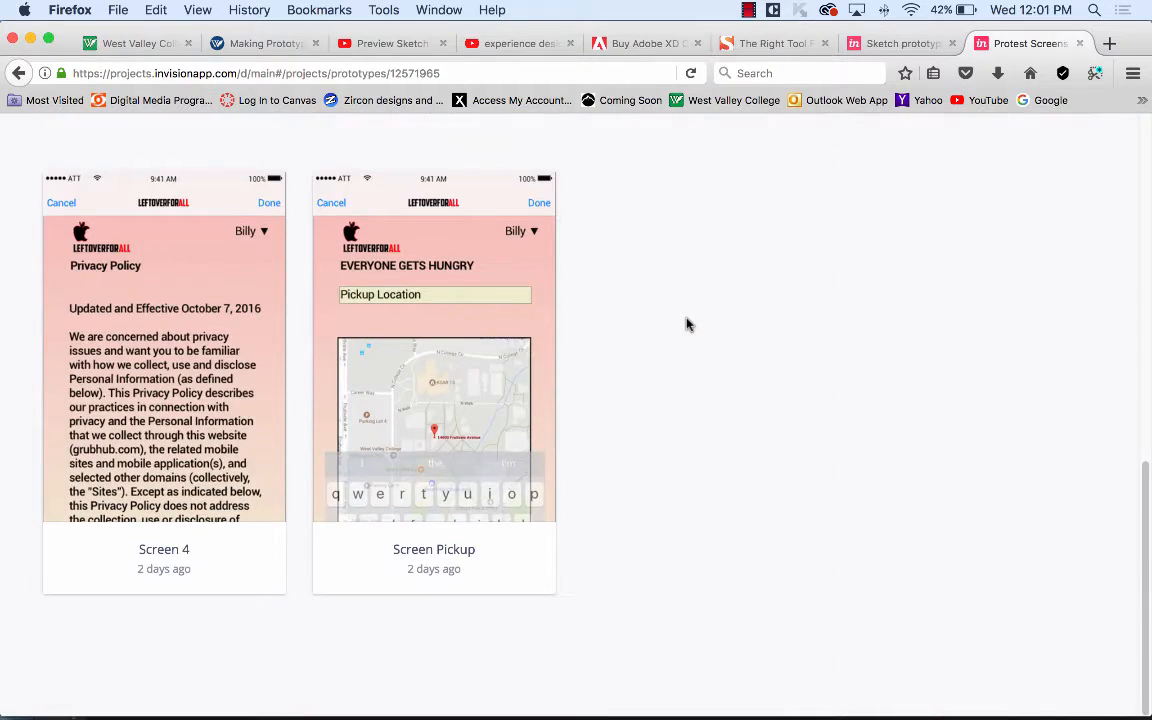
pyautogui.scroll(10, 686, 323)
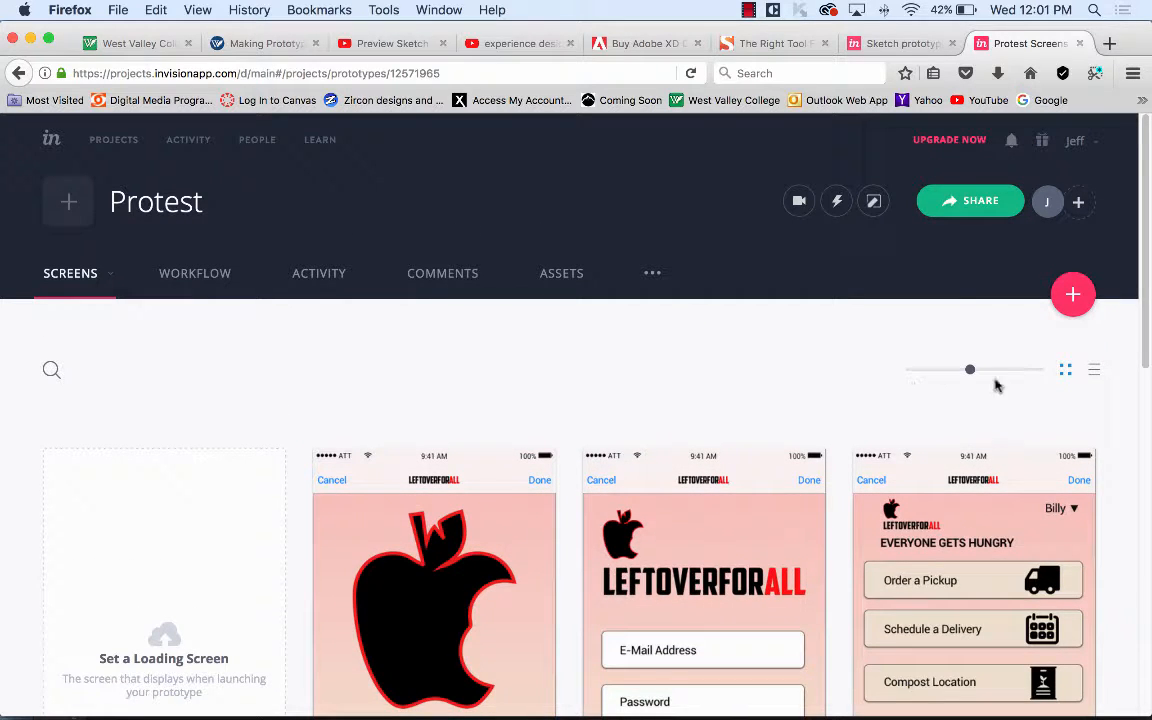
pyautogui.moveTo(969, 369)
pyautogui.mouseDown()
pyautogui.moveTo(931, 369)
pyautogui.moveTo(947, 369)
pyautogui.mouseUp()
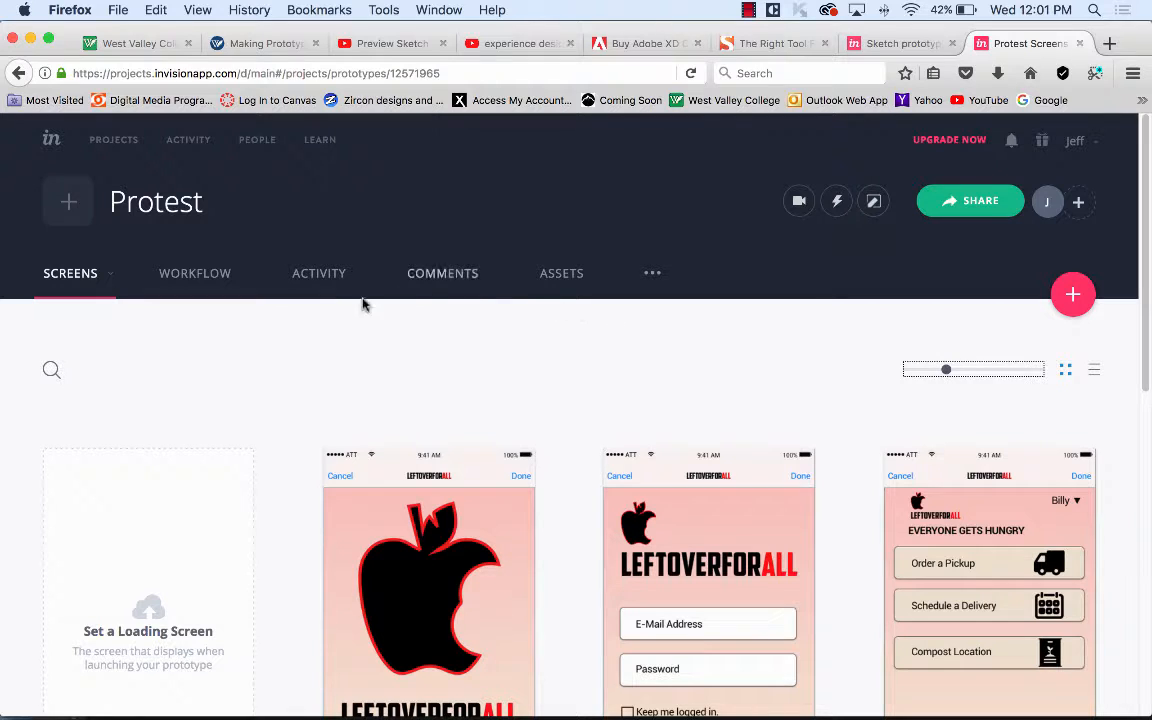
# Cancel the project icon upload and return to the projects list.
pyautogui.click(75, 203)
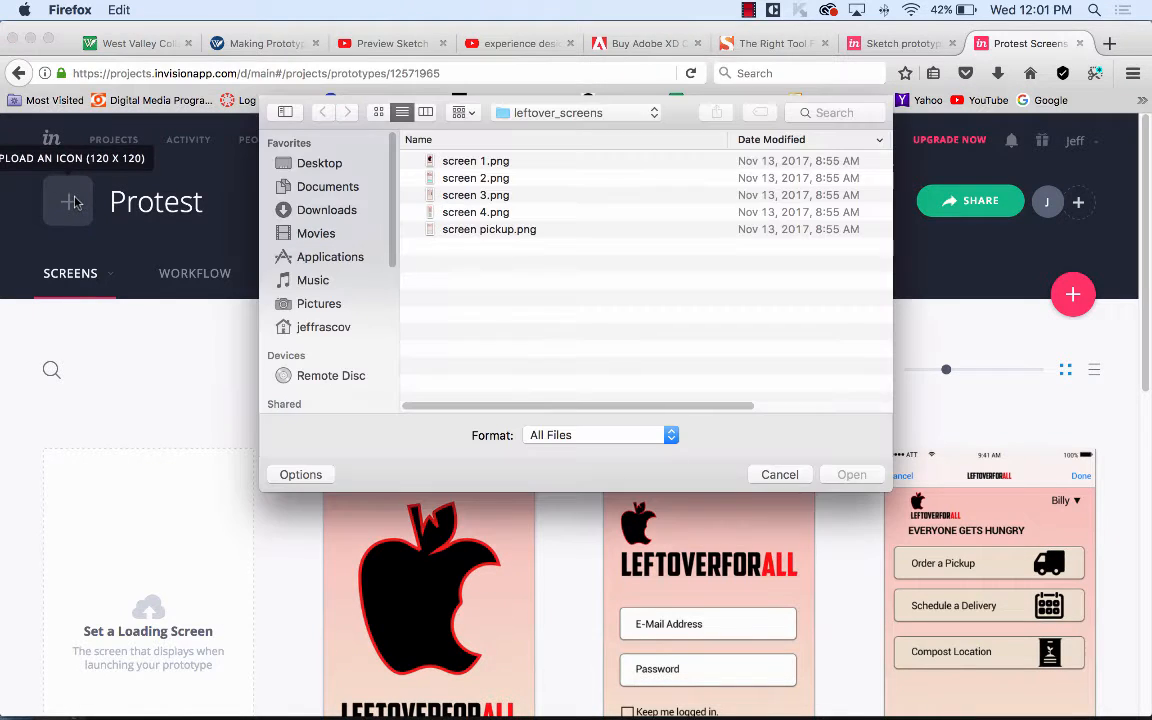
pyautogui.click(774, 473)
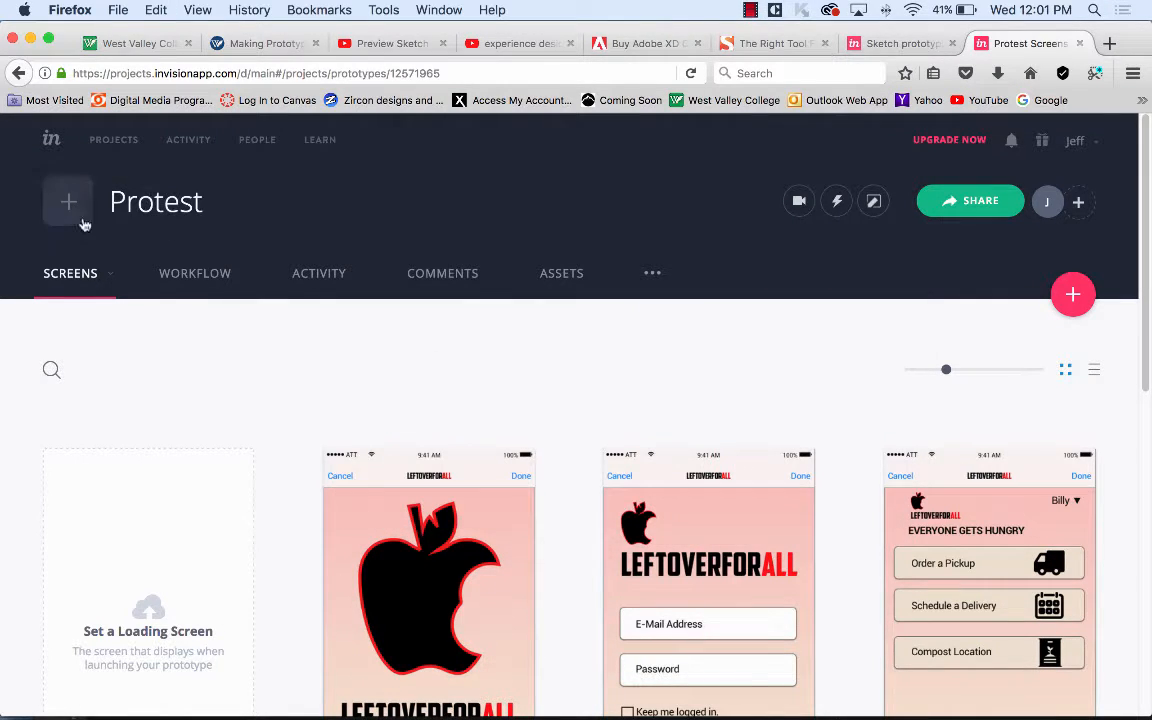
pyautogui.click(123, 145)
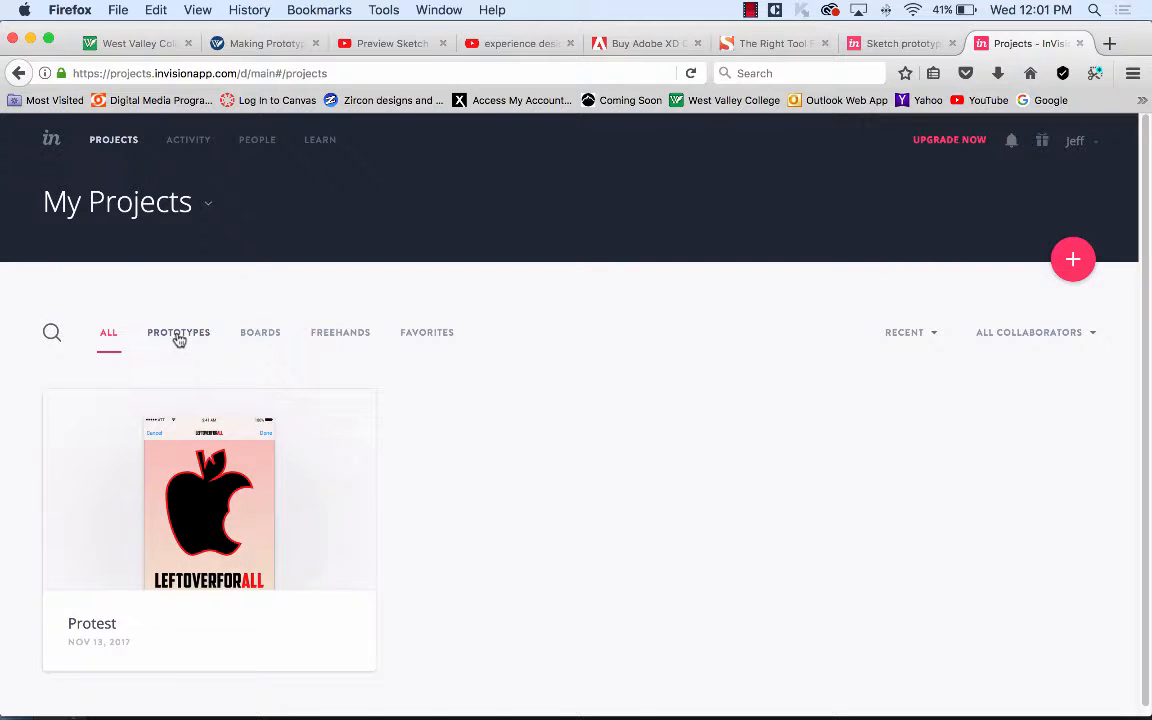
# Filter My Projects to prototypes only and reopen the Protest project's screens.
pyautogui.click(179, 337)
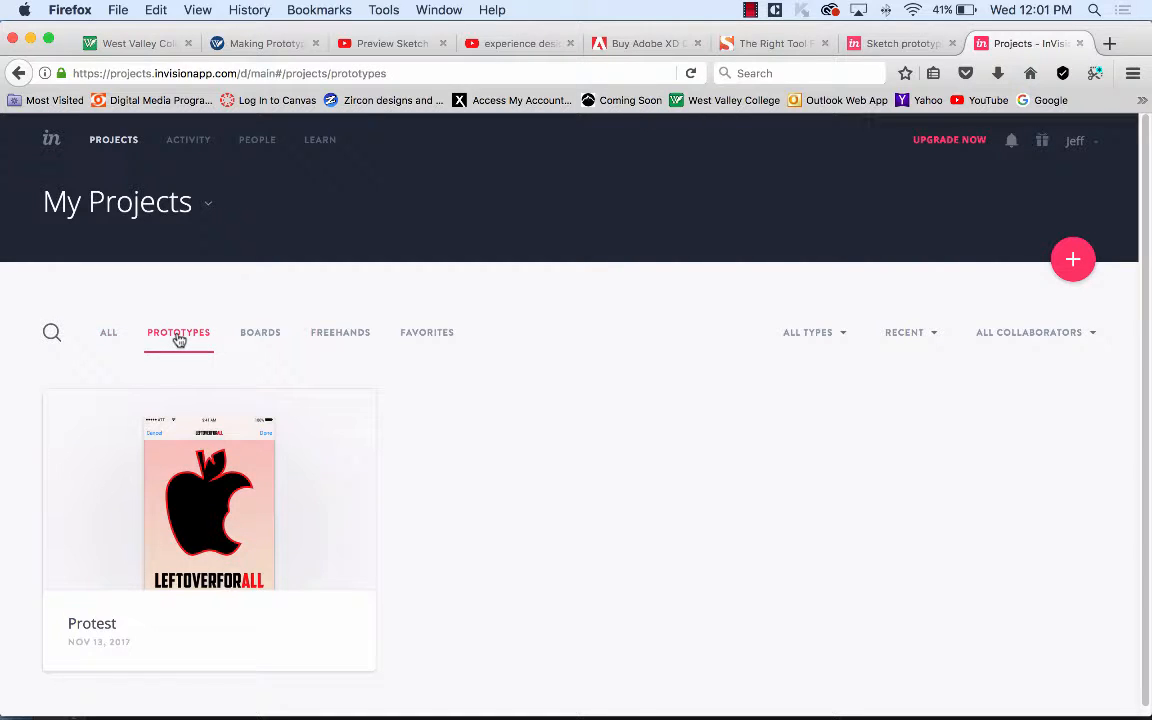
pyautogui.moveTo(221, 490)
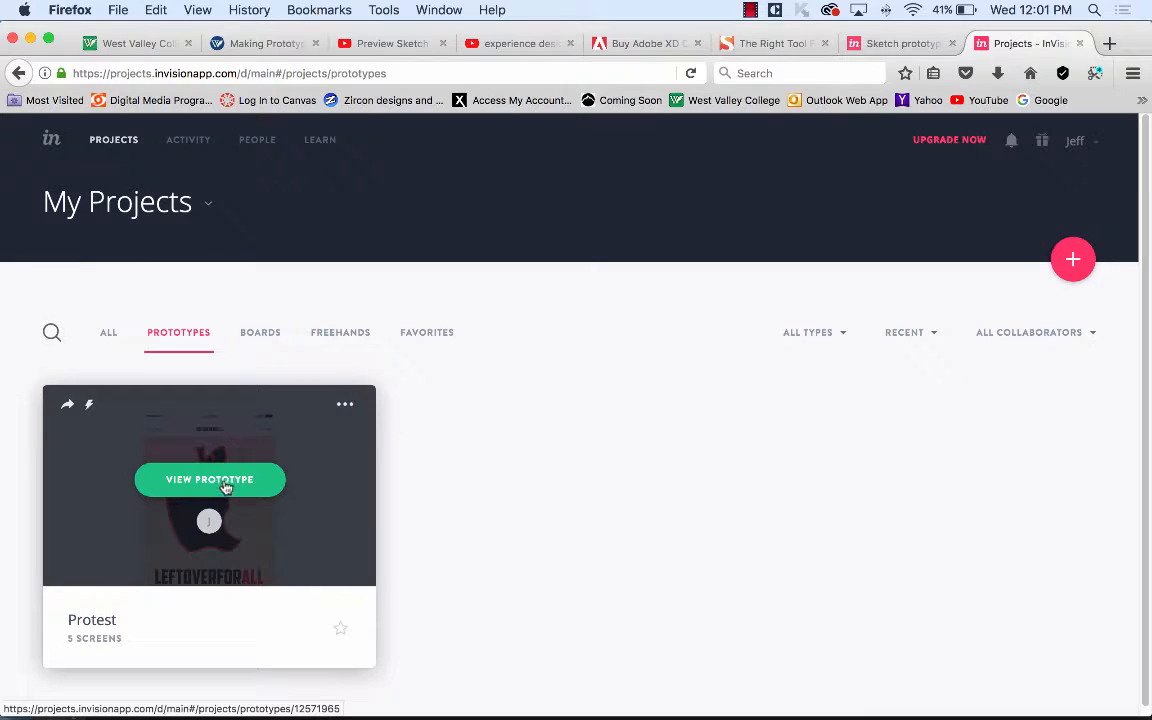
pyautogui.click(226, 487)
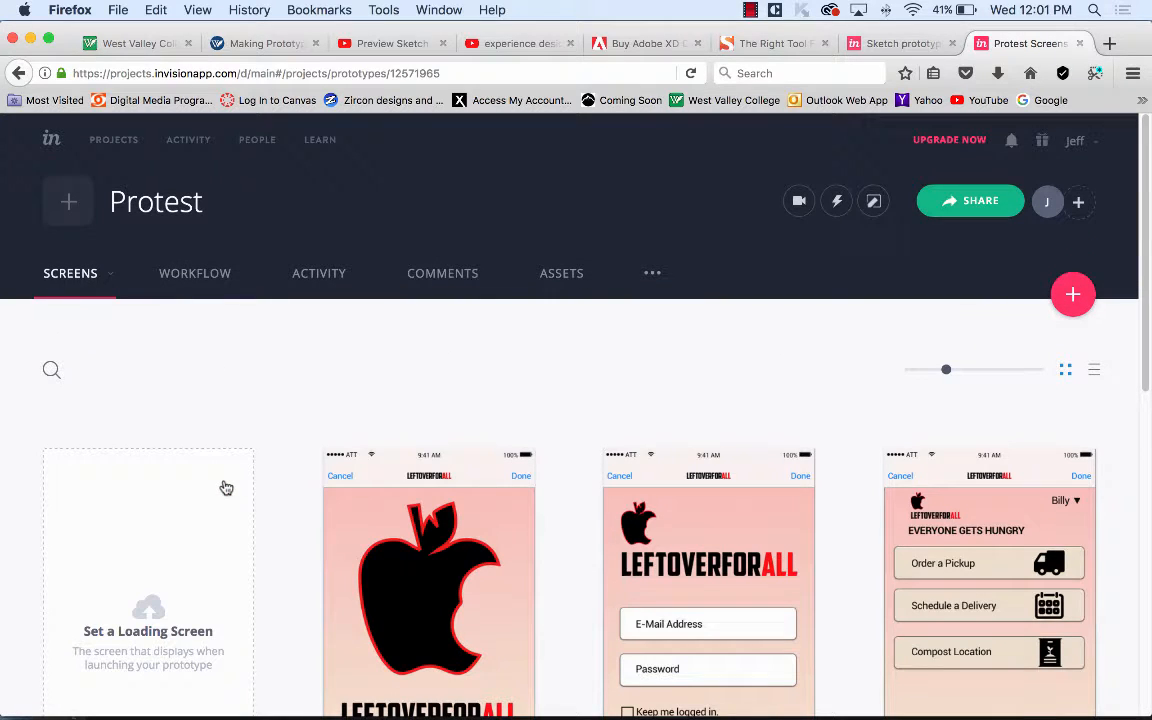
pyautogui.click(113, 145)
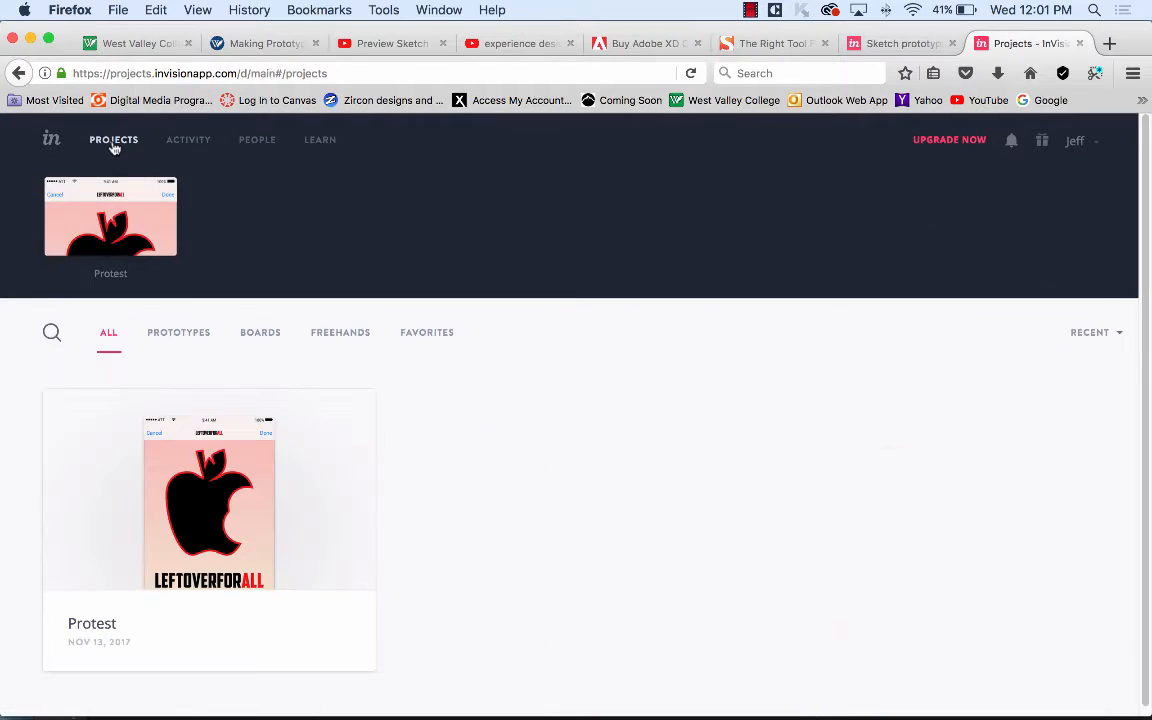
pyautogui.click(193, 334)
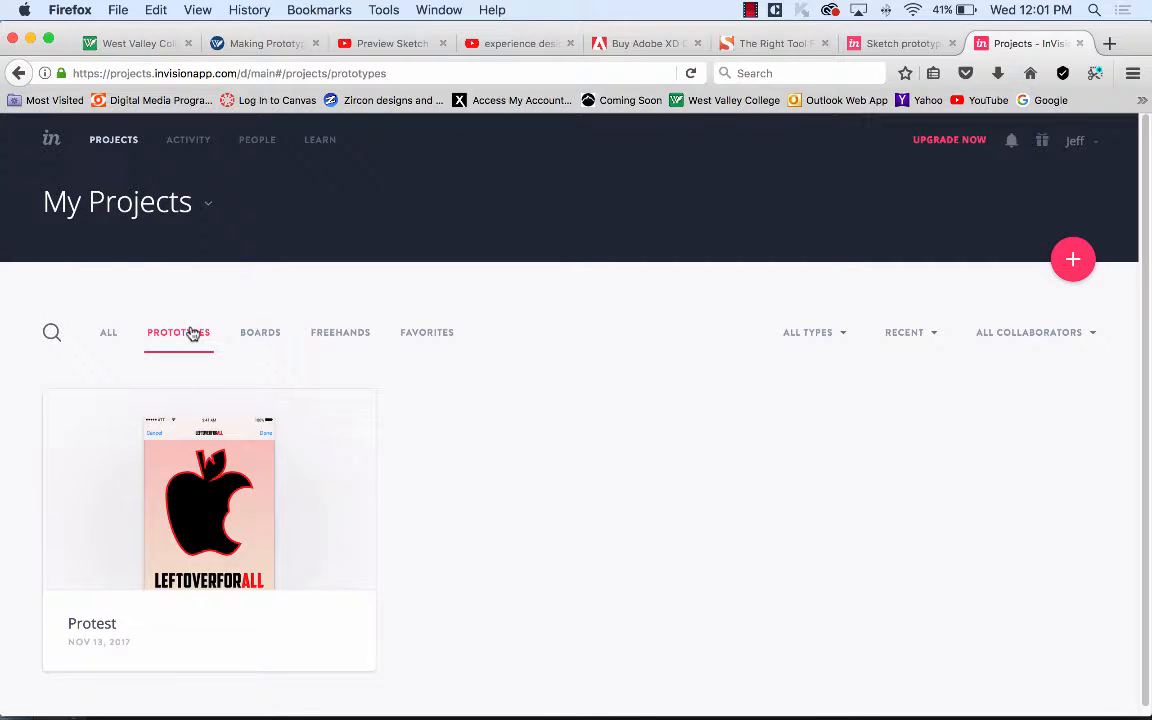
pyautogui.click(203, 209)
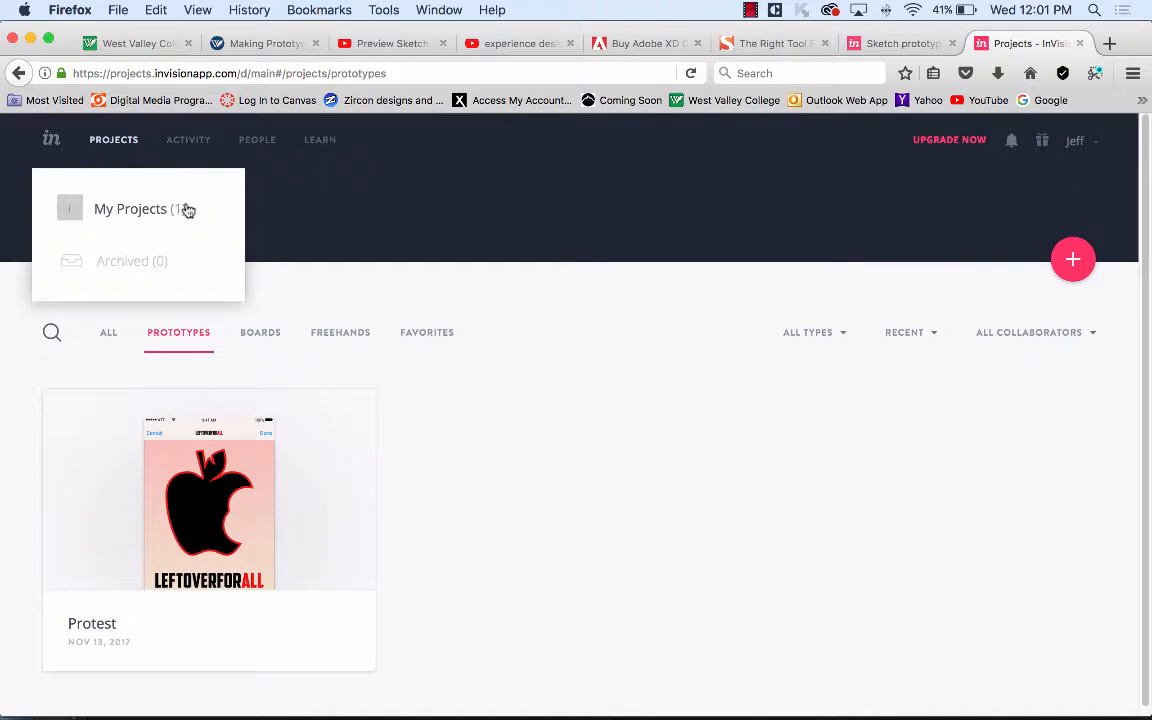
pyautogui.click(155, 211)
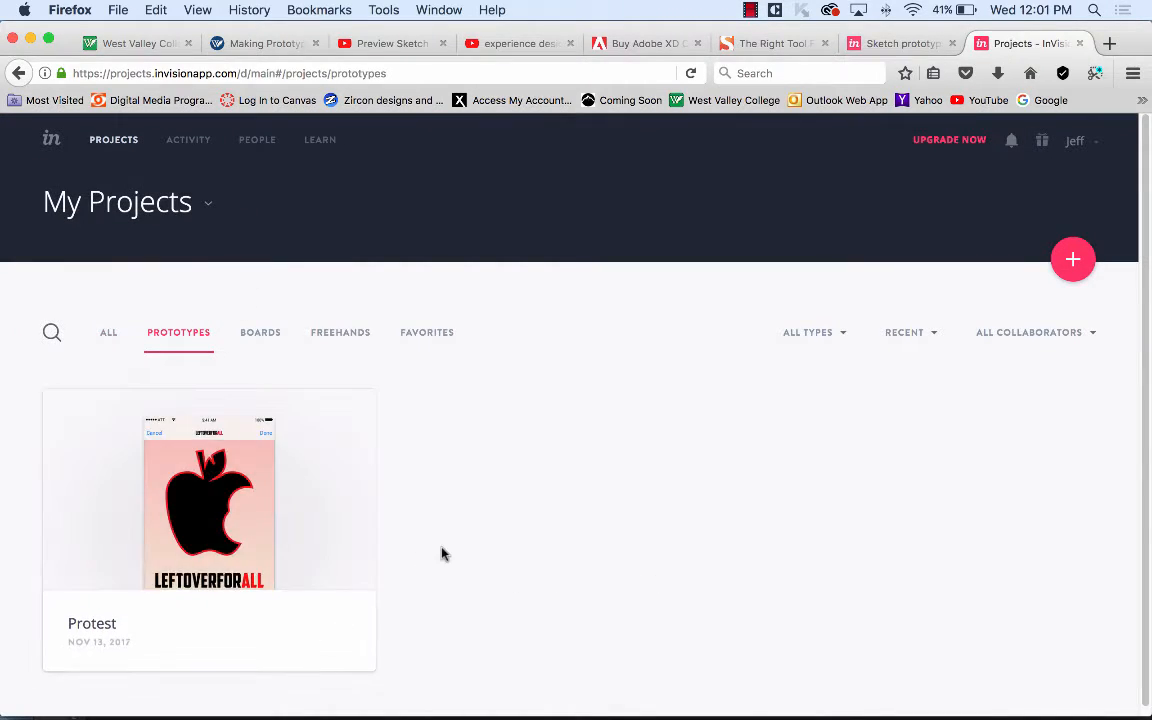
pyautogui.moveTo(205, 484)
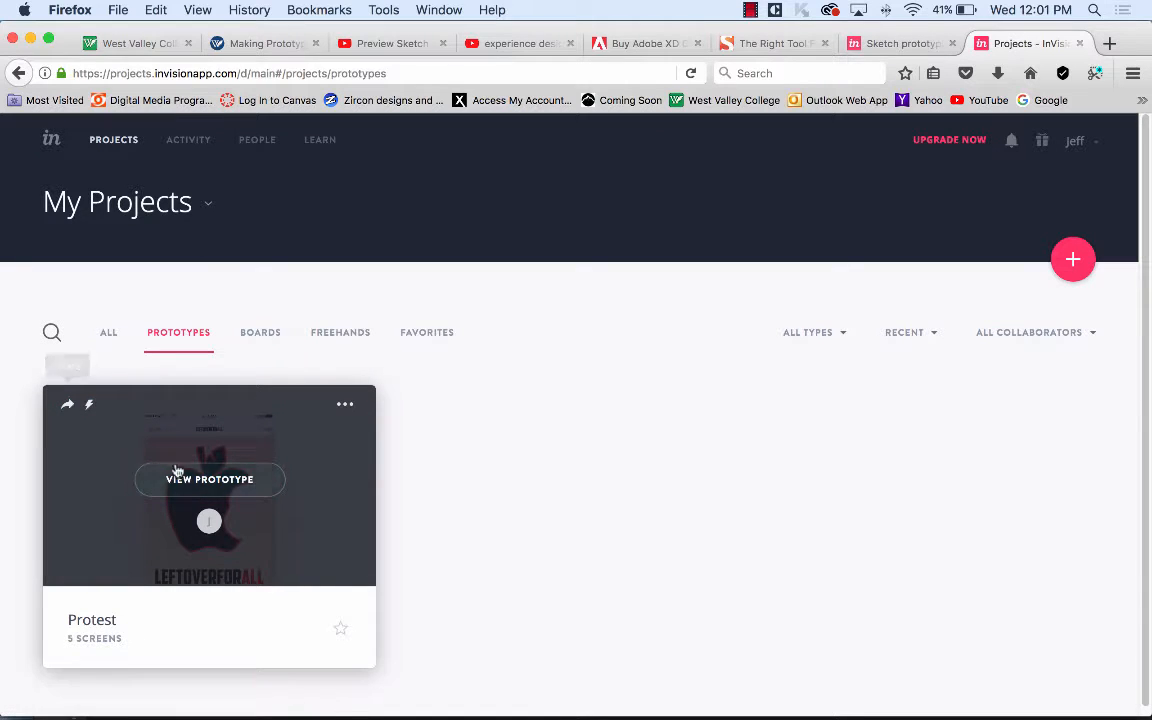
pyautogui.click(208, 485)
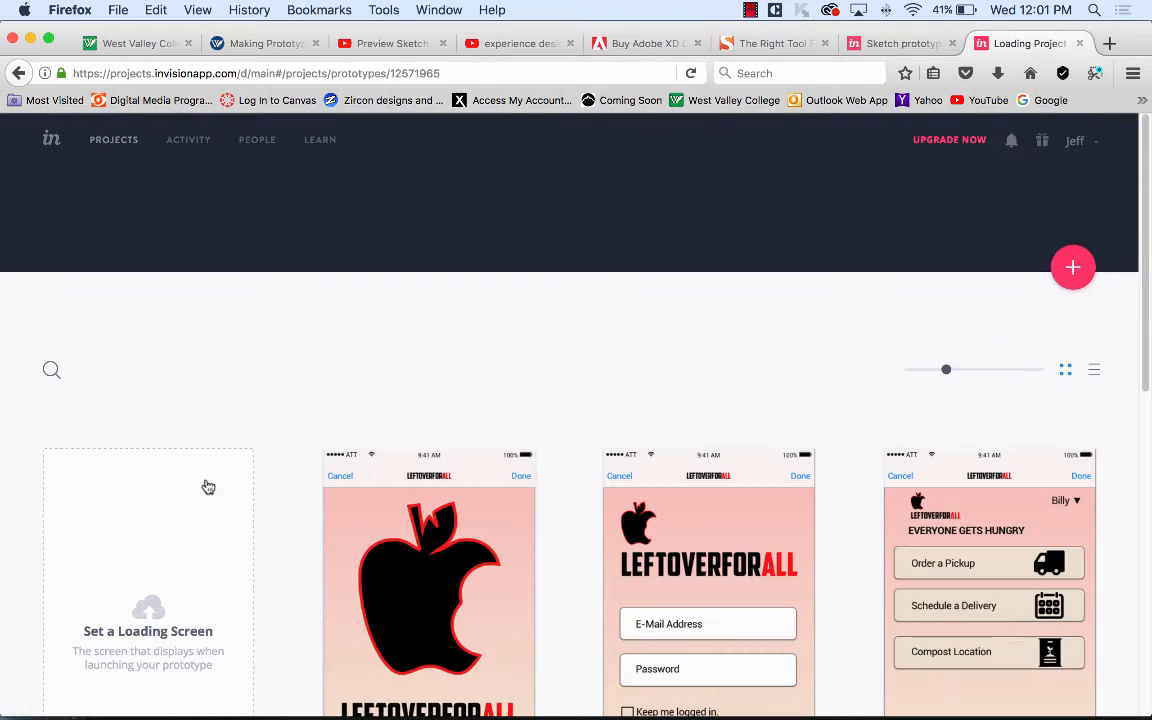
pyautogui.scroll(-6, 483, 496)
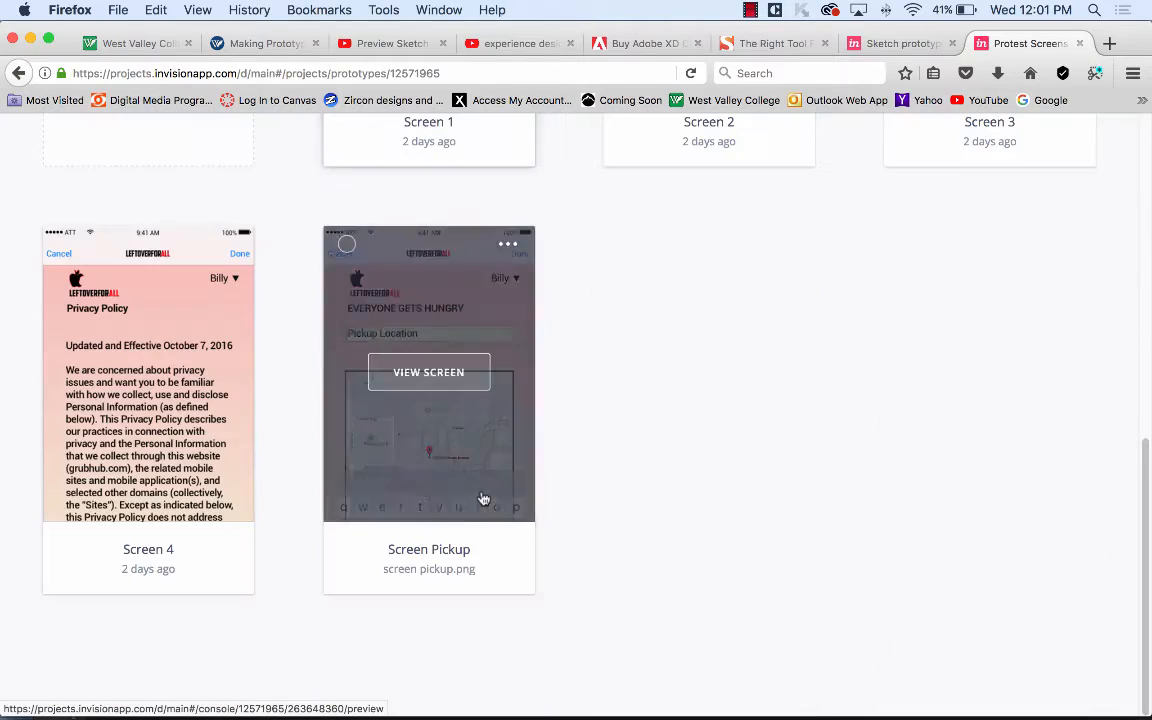
pyautogui.scroll(2, 470, 420)
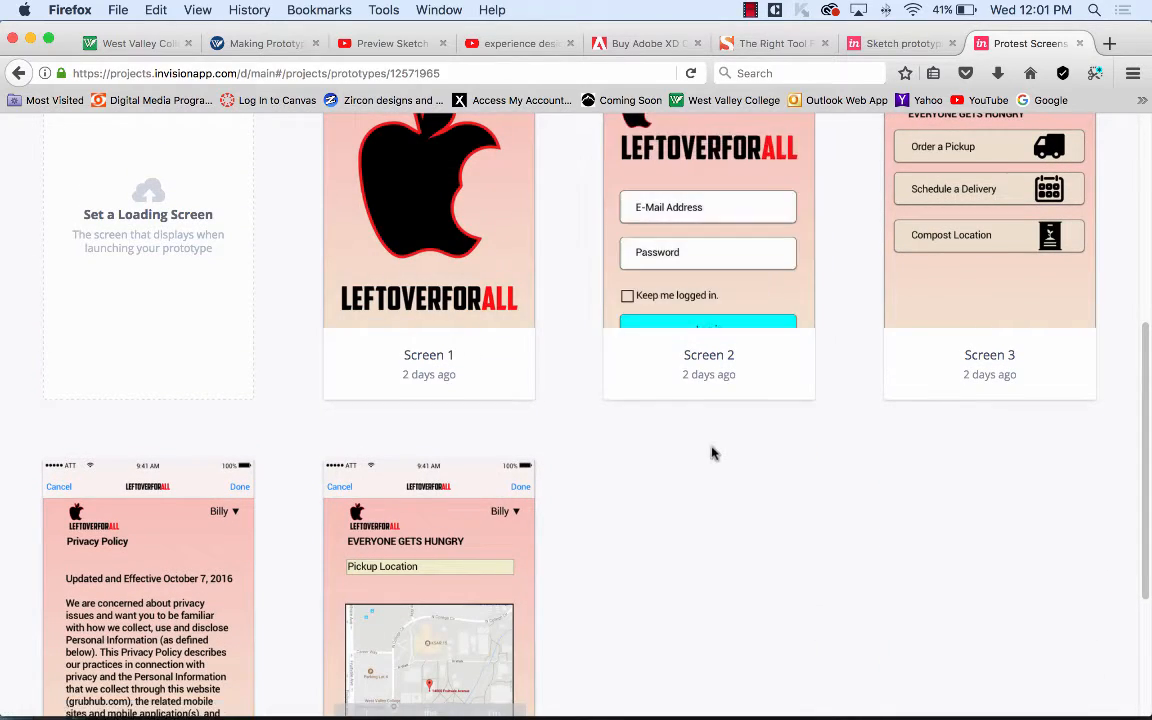
pyautogui.scroll(5, 710, 453)
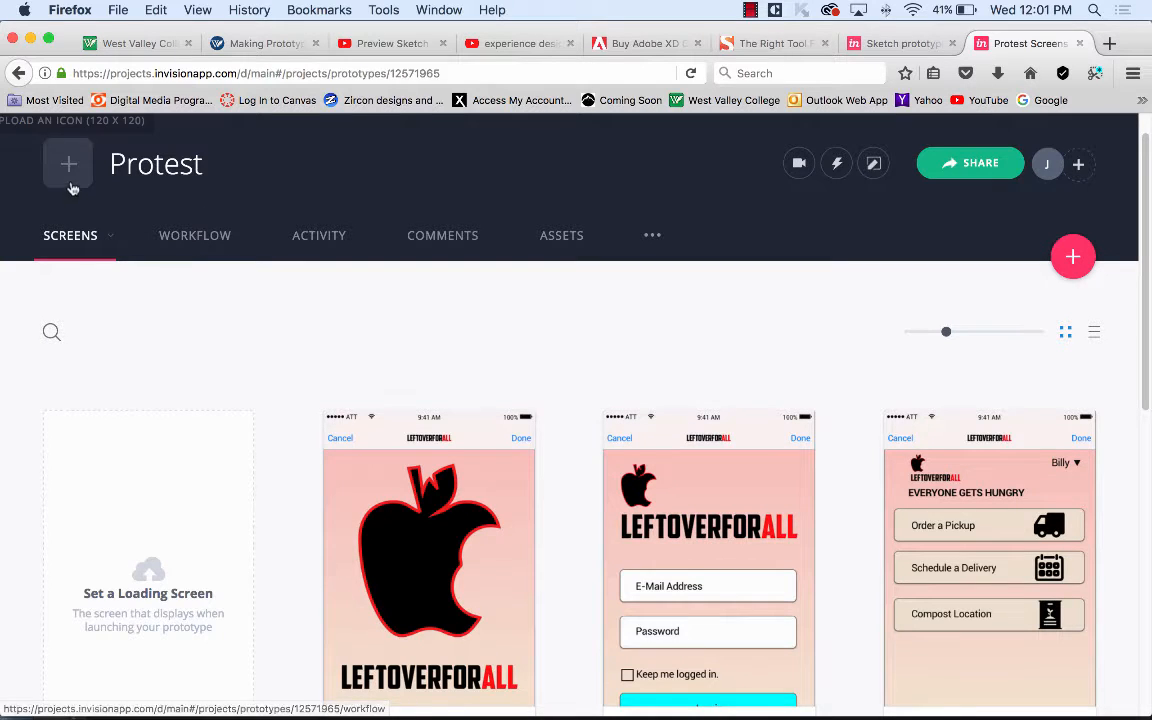
pyautogui.click(111, 244)
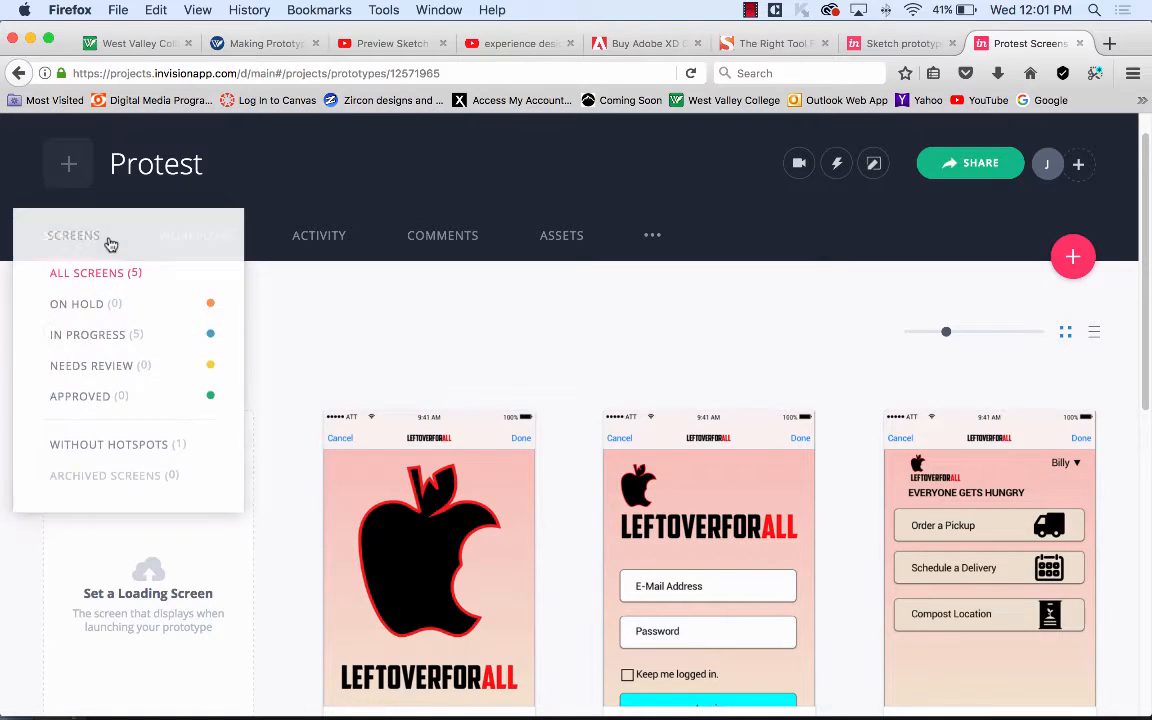
pyautogui.click(430, 358)
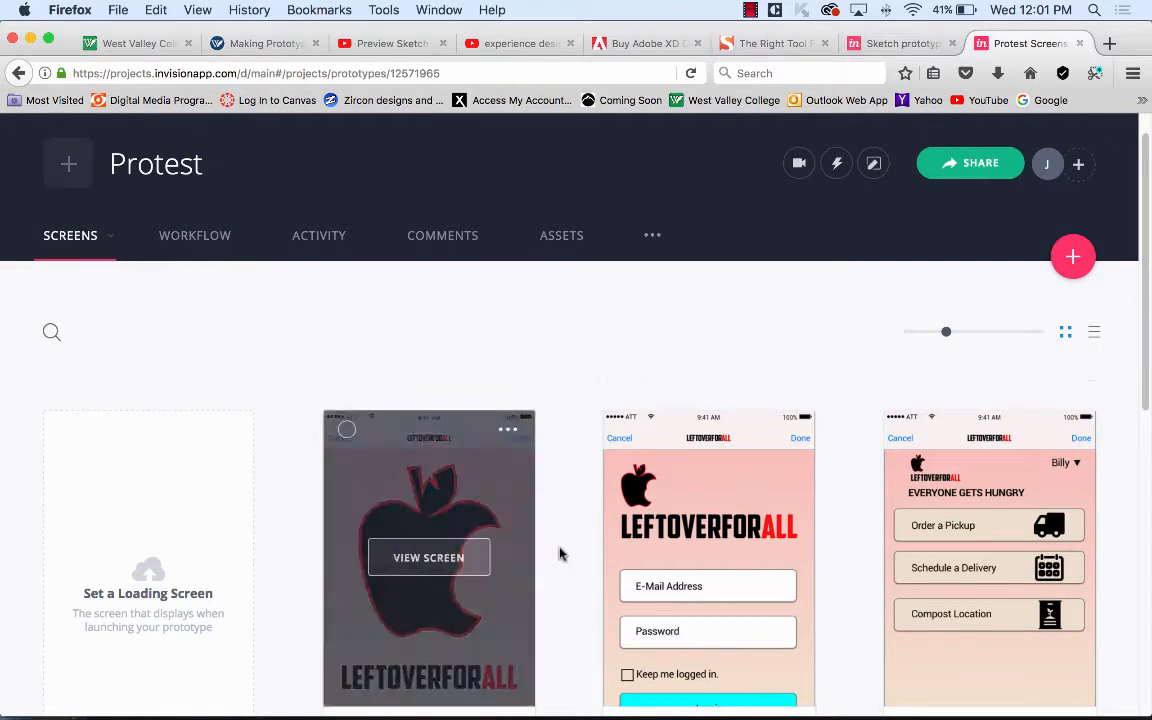
pyautogui.scroll(-2, 570, 548)
pyautogui.scroll(-2, 576, 545)
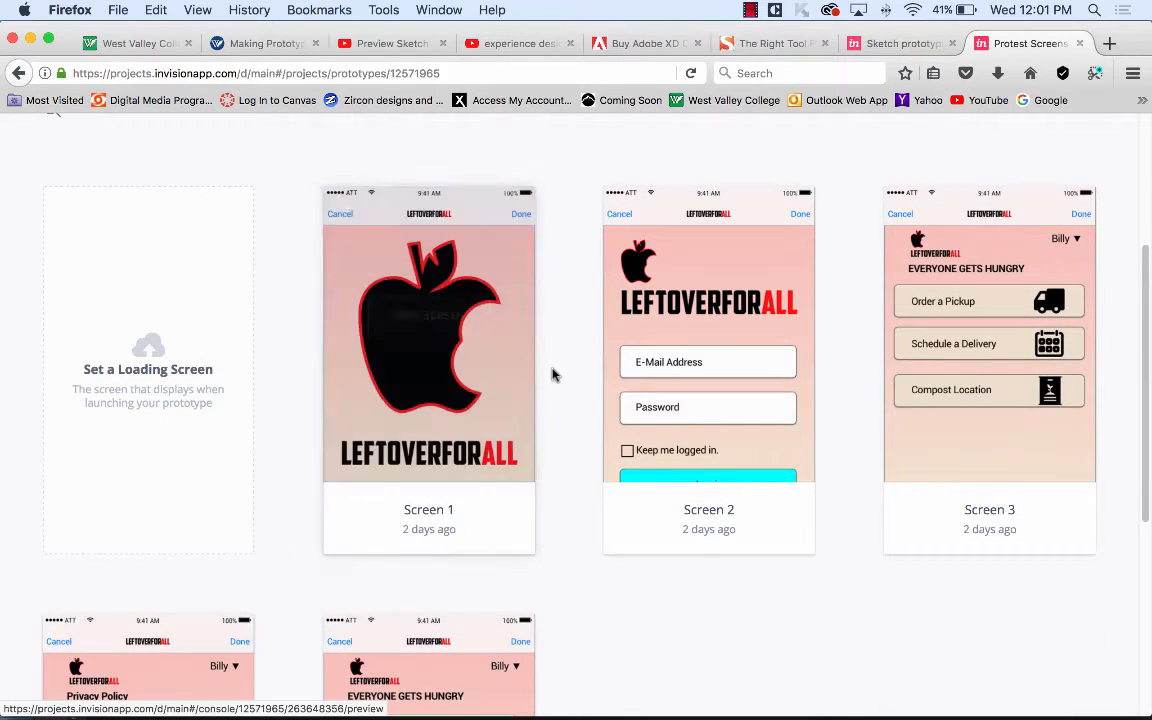
pyautogui.scroll(2, 553, 375)
pyautogui.scroll(2, 540, 372)
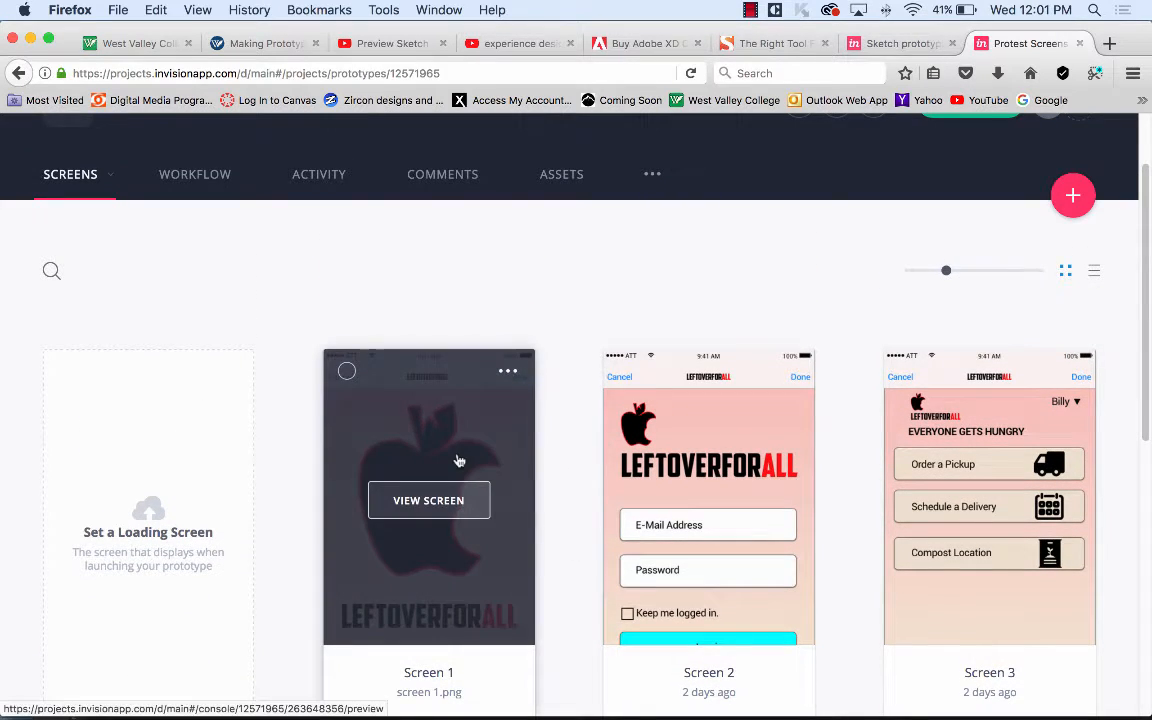
pyautogui.click(458, 460)
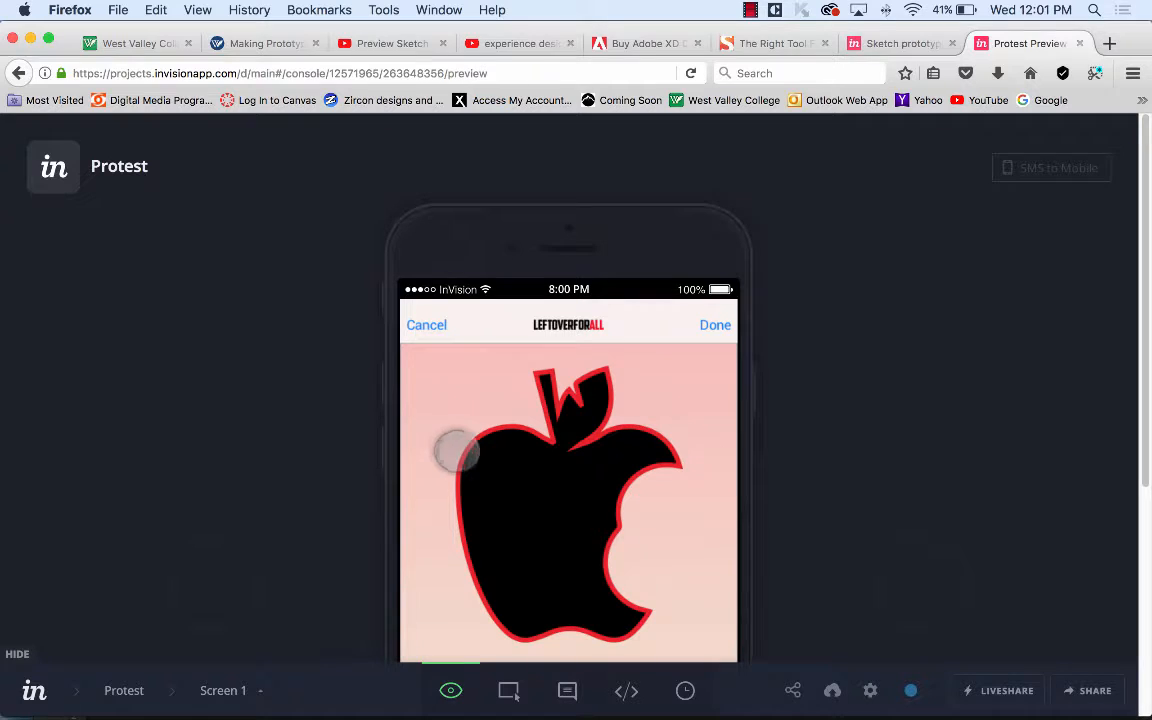
pyautogui.scroll(-5, 807, 427)
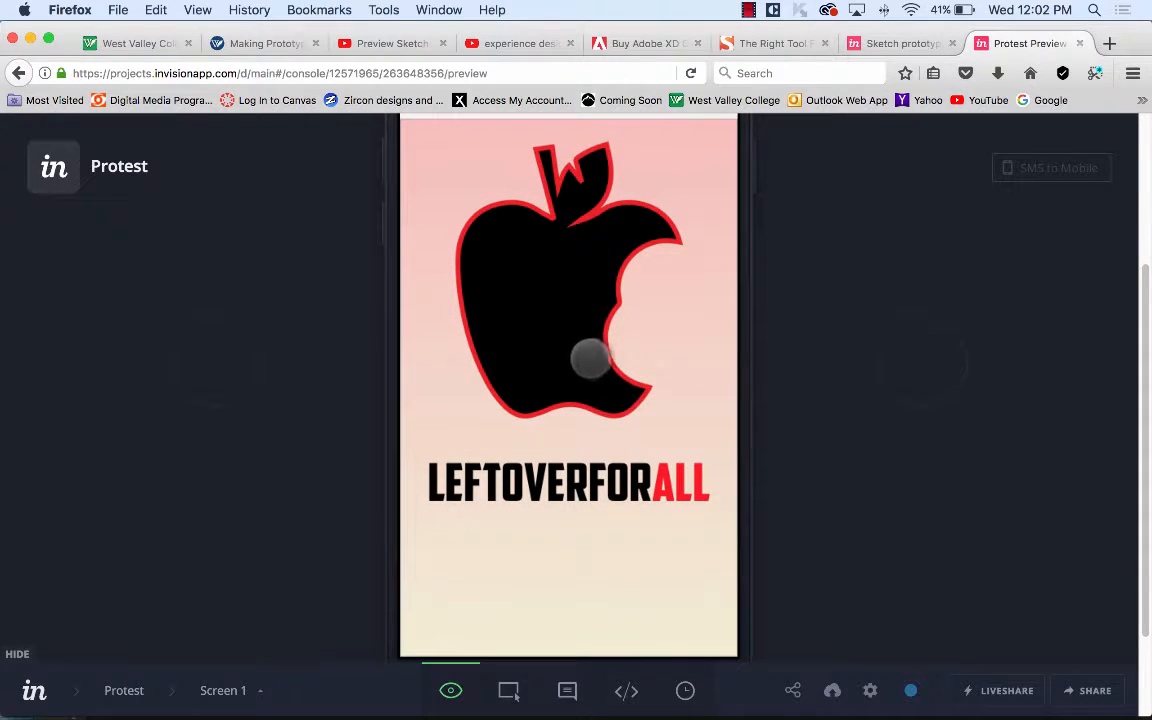
pyautogui.click(590, 358)
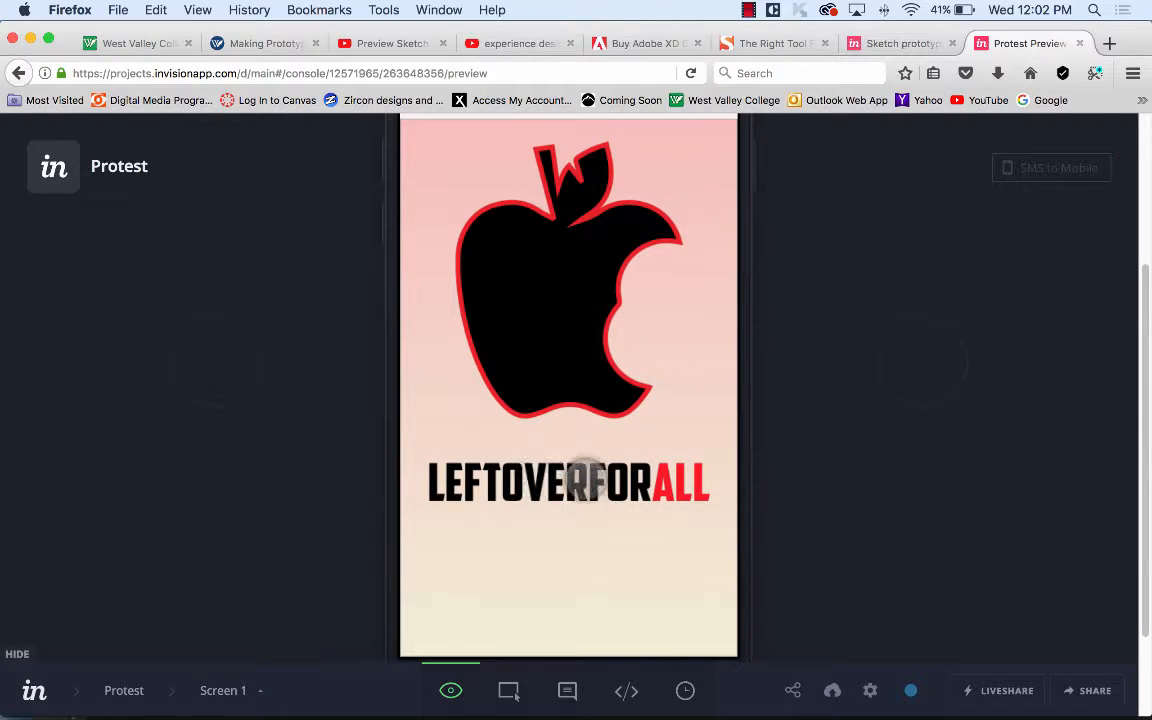
pyautogui.click(590, 484)
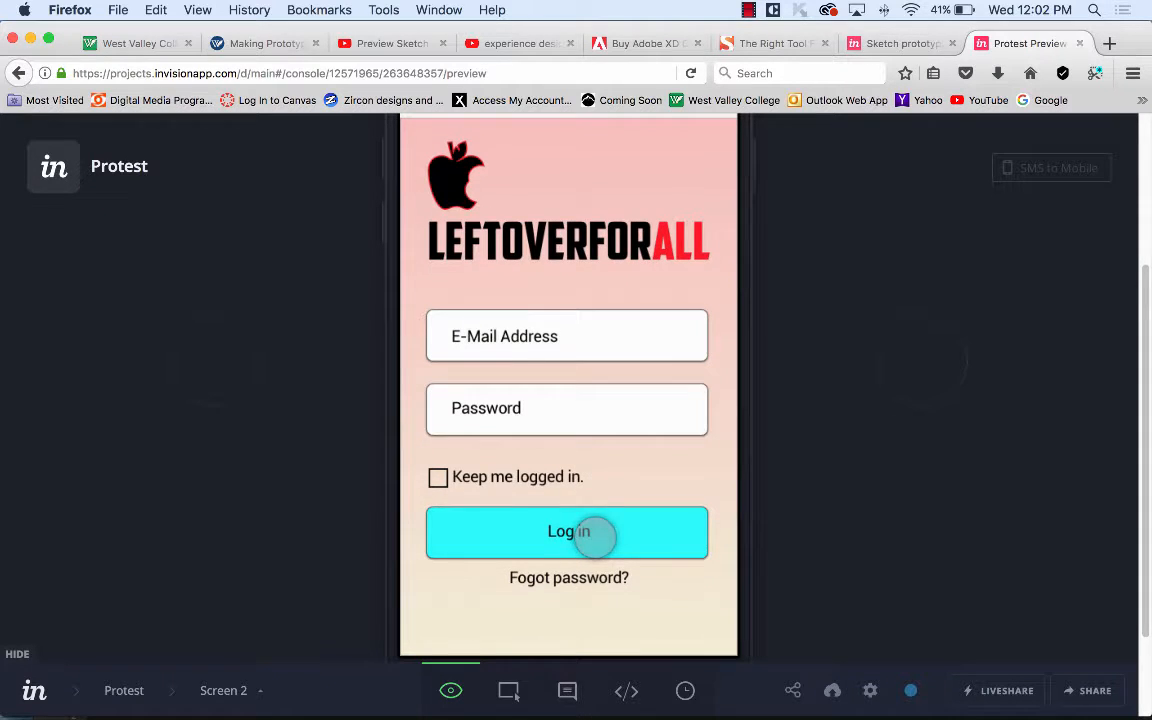
pyautogui.click(583, 385)
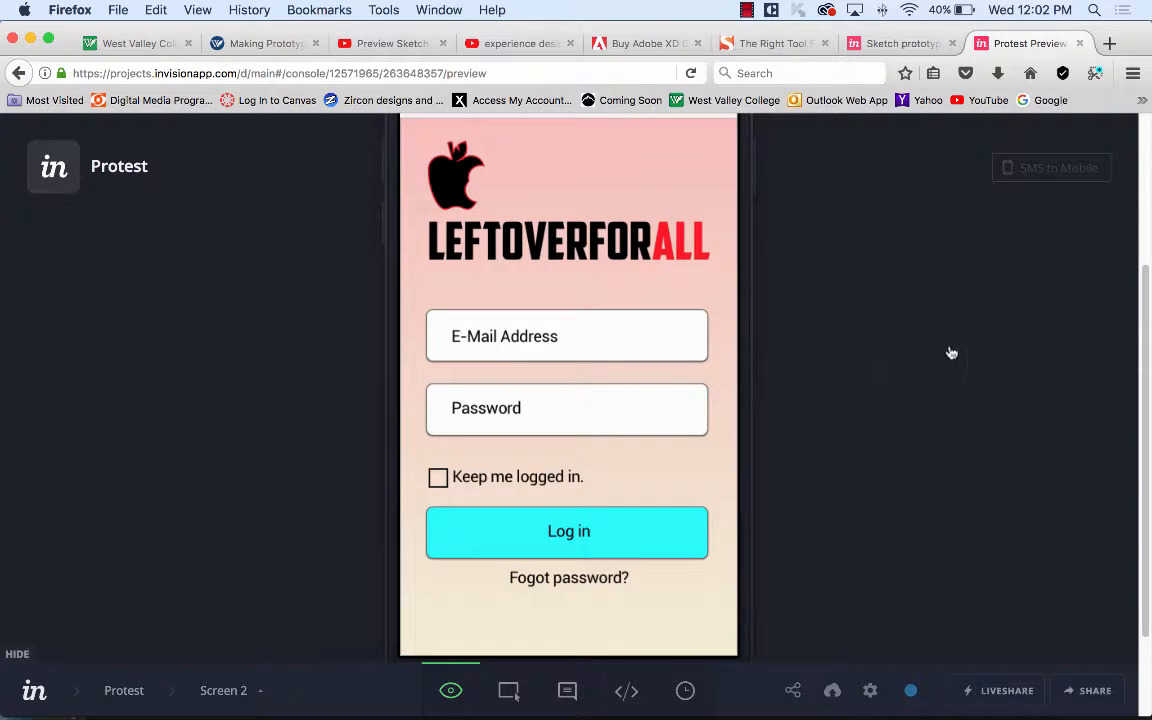
pyautogui.scroll(5, 344, 273)
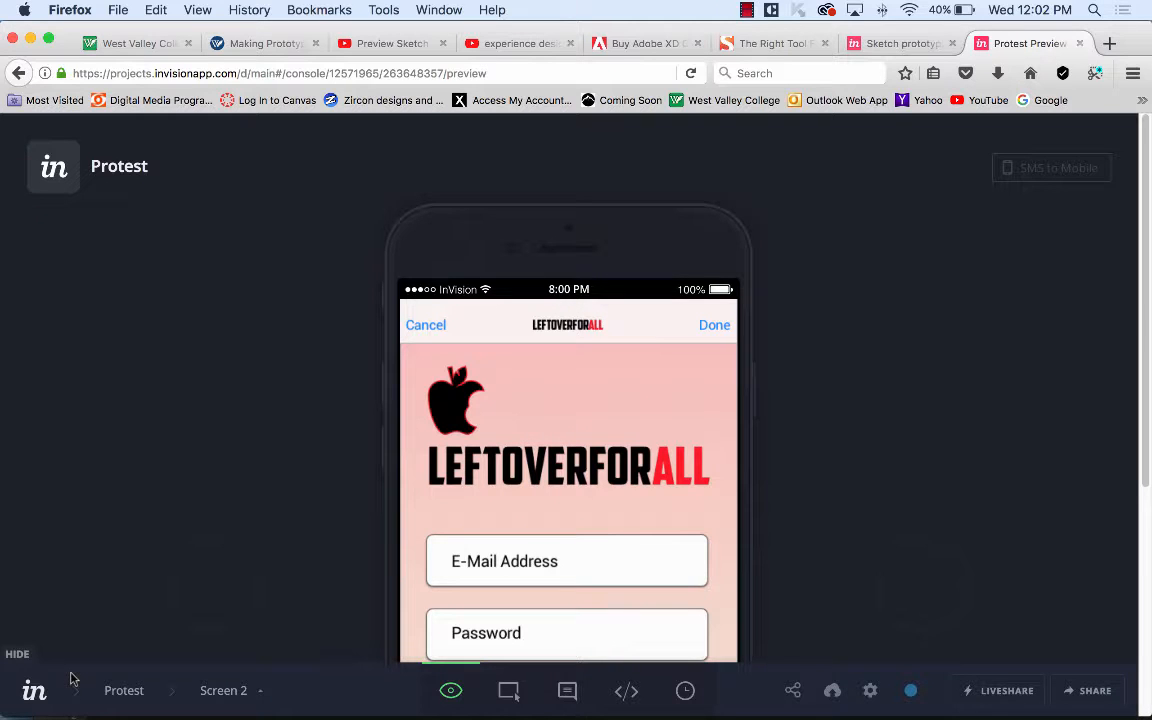
pyautogui.click(125, 694)
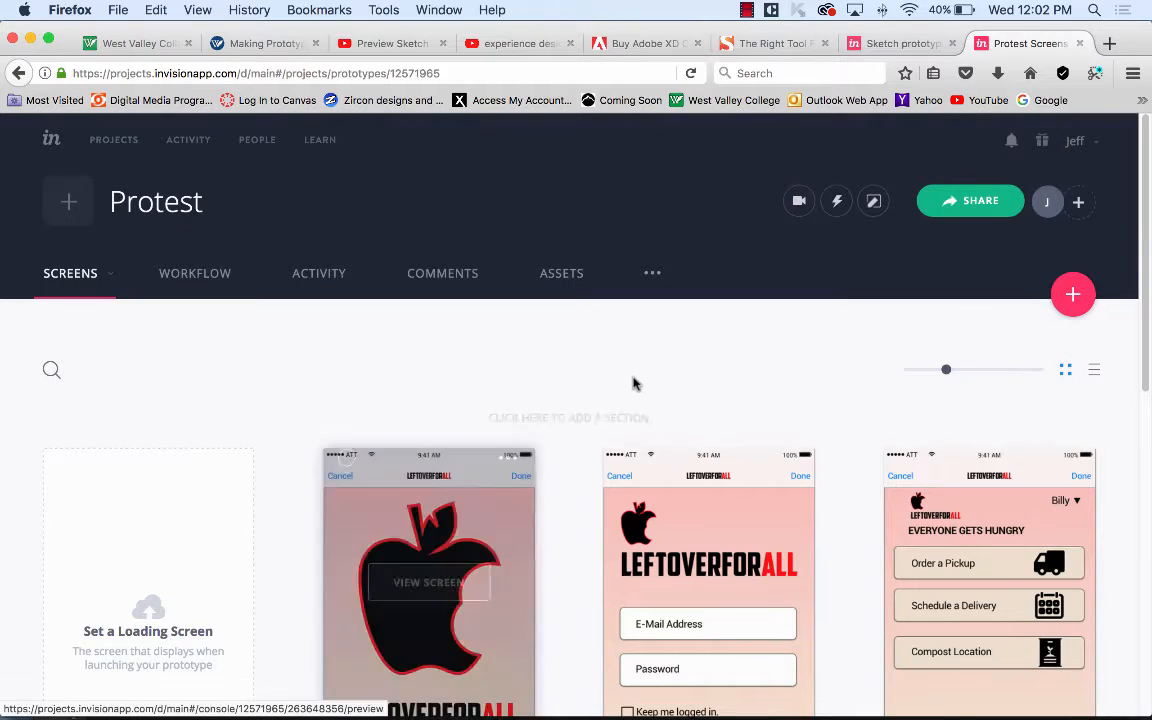
# Open Screen 1 of the Protest prototype in hotspot build mode.
pyautogui.scroll(-3, 632, 385)
pyautogui.scroll(-1, 632, 388)
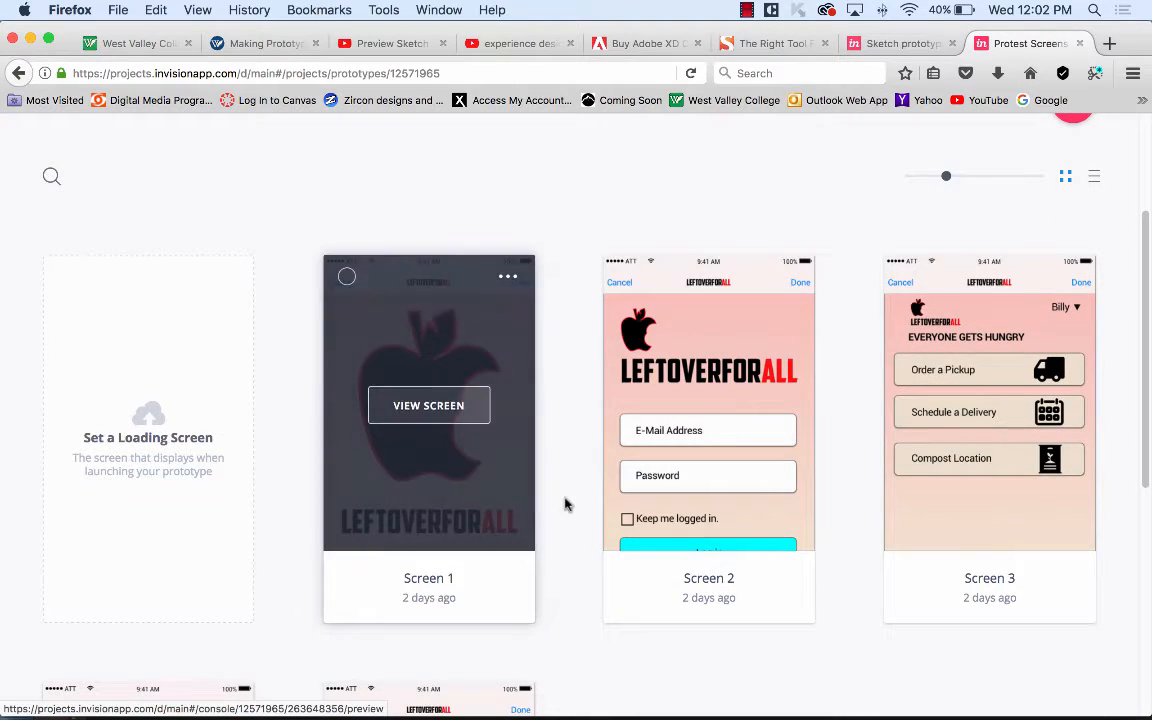
pyautogui.scroll(2, 157, 239)
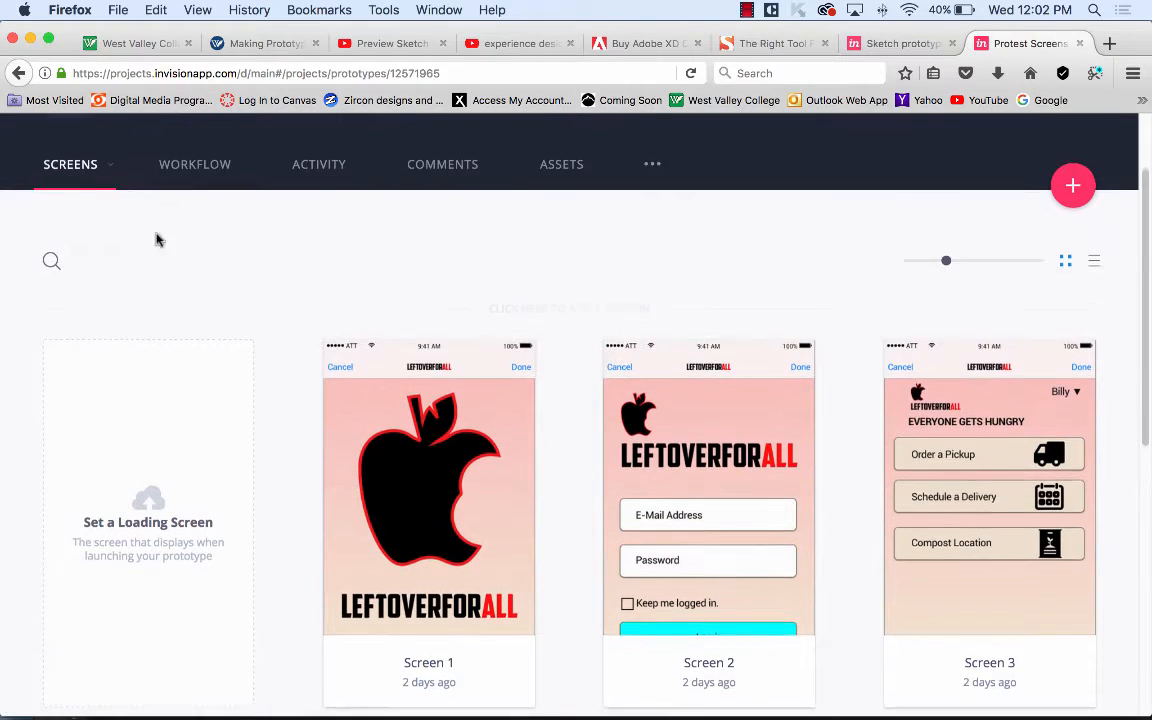
pyautogui.click(79, 166)
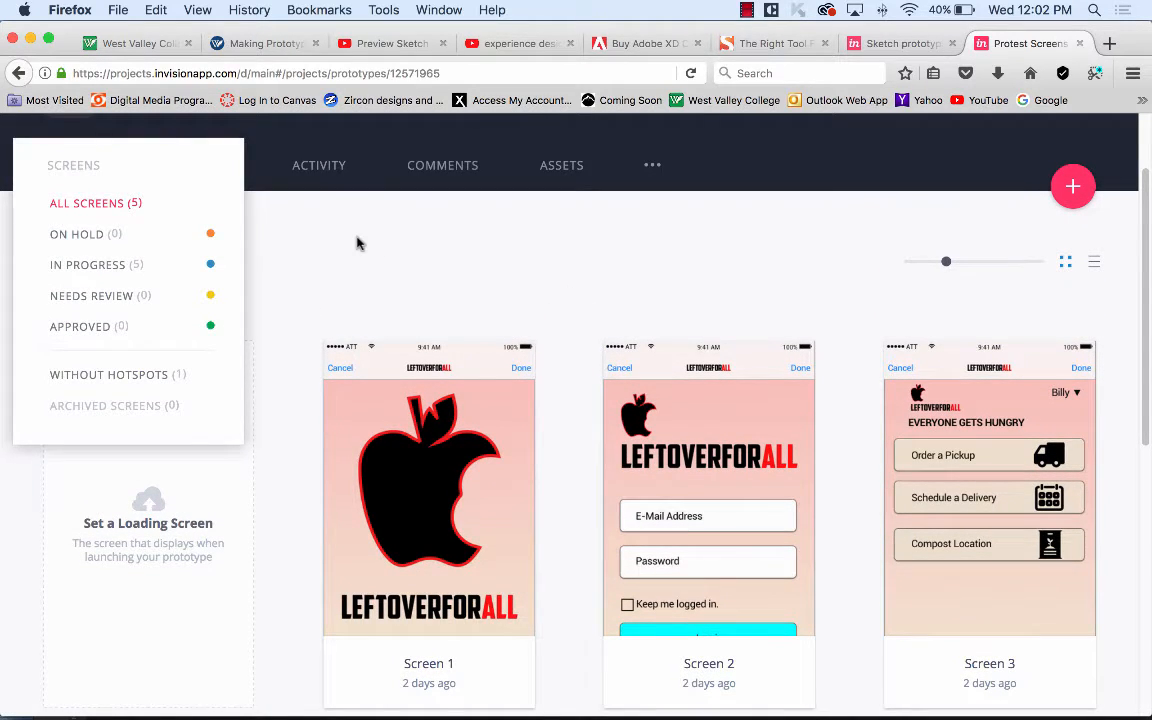
pyautogui.moveTo(423, 494)
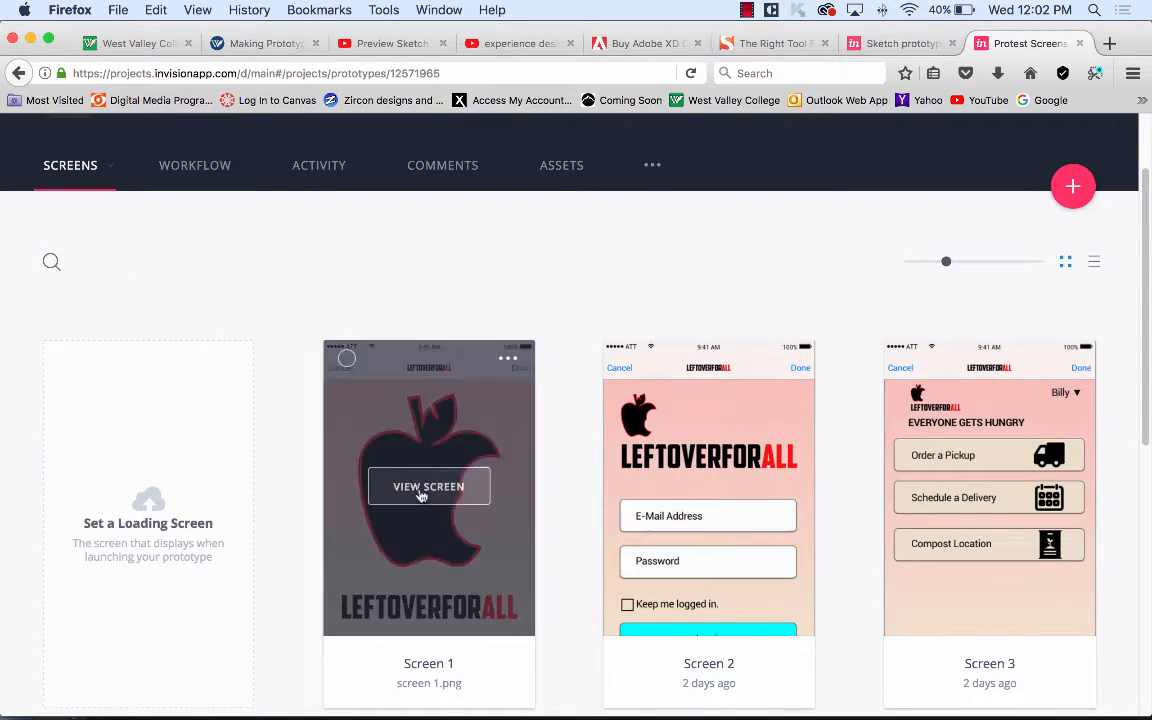
pyautogui.click(448, 593)
pyautogui.scroll(-5, 760, 465)
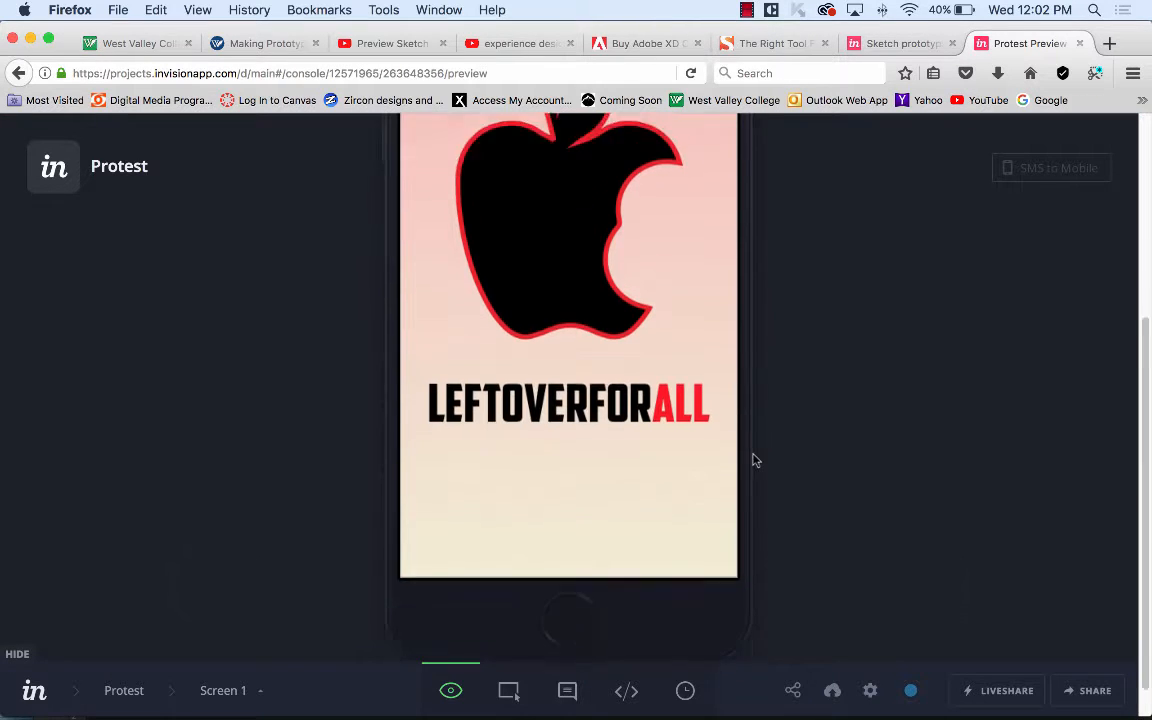
pyautogui.scroll(-1, 756, 461)
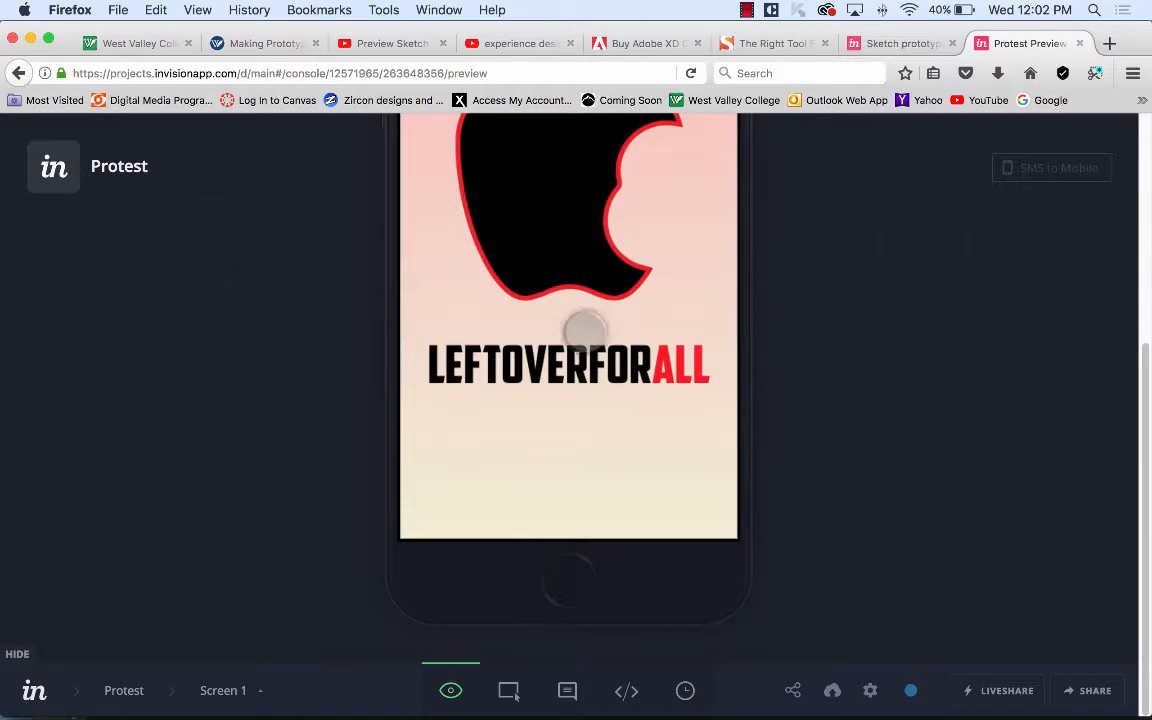
pyautogui.click(508, 690)
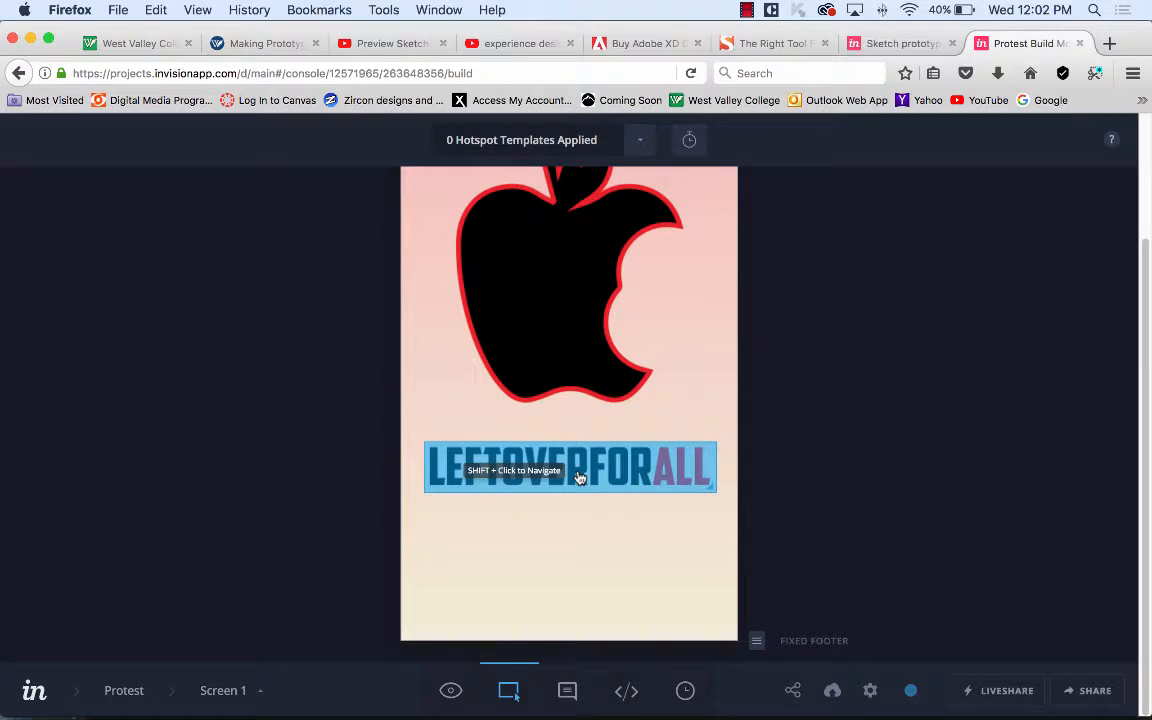
# Give the LEFTOVERFORALL hotspot a Tap gesture and Flip Right transition, and save it.
pyautogui.click(579, 477)
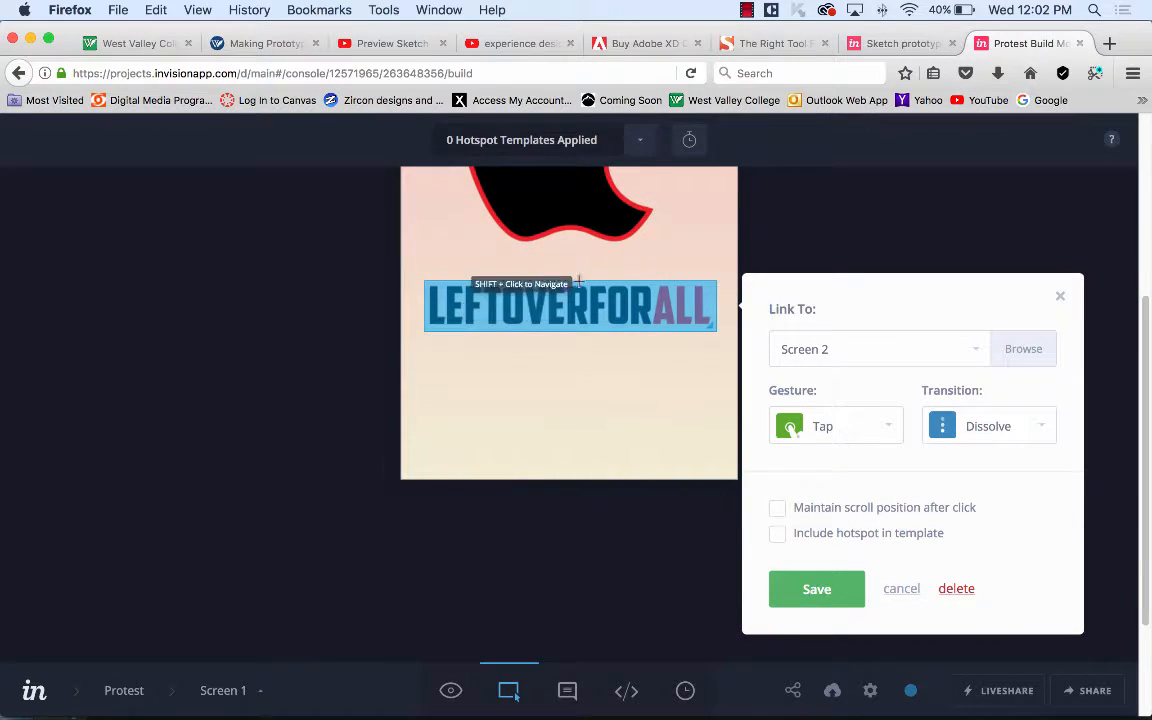
pyautogui.scroll(3, 570, 300)
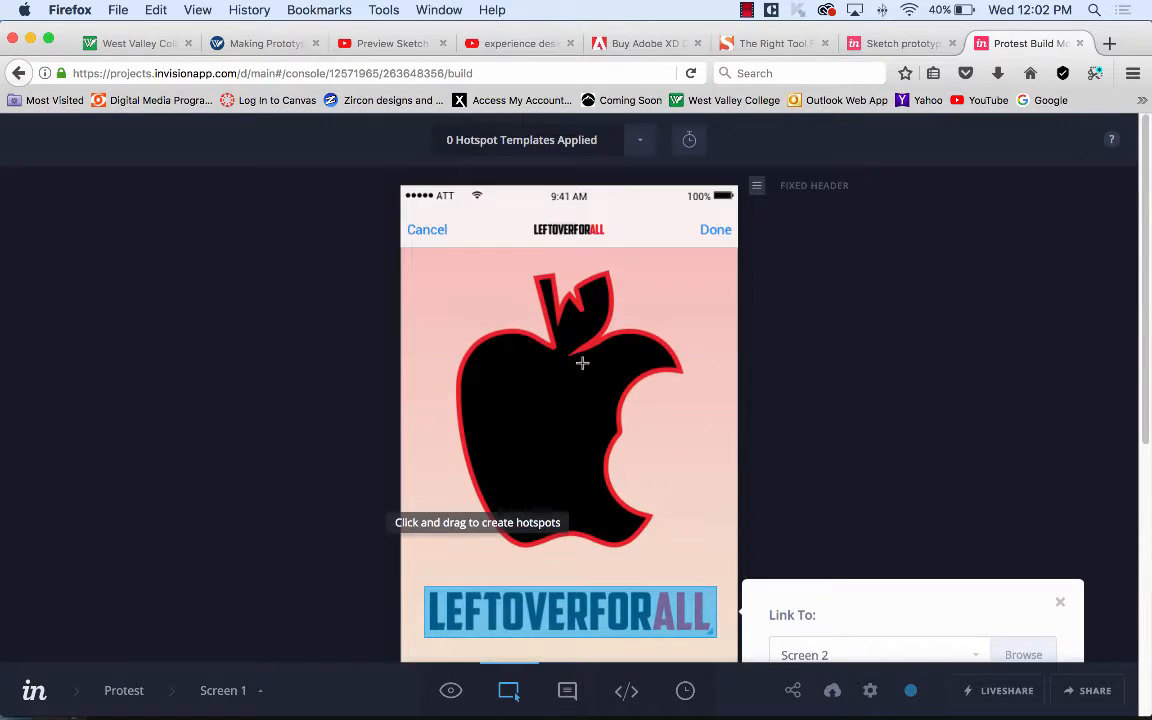
pyautogui.scroll(-5, 582, 363)
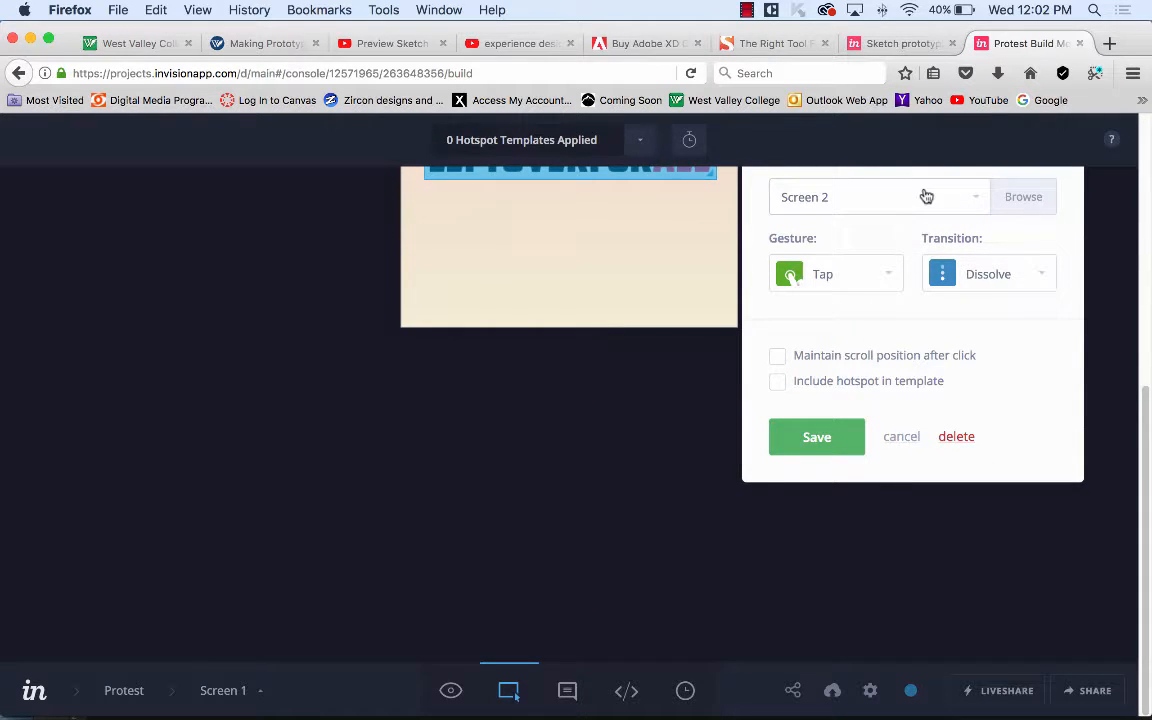
pyautogui.click(895, 277)
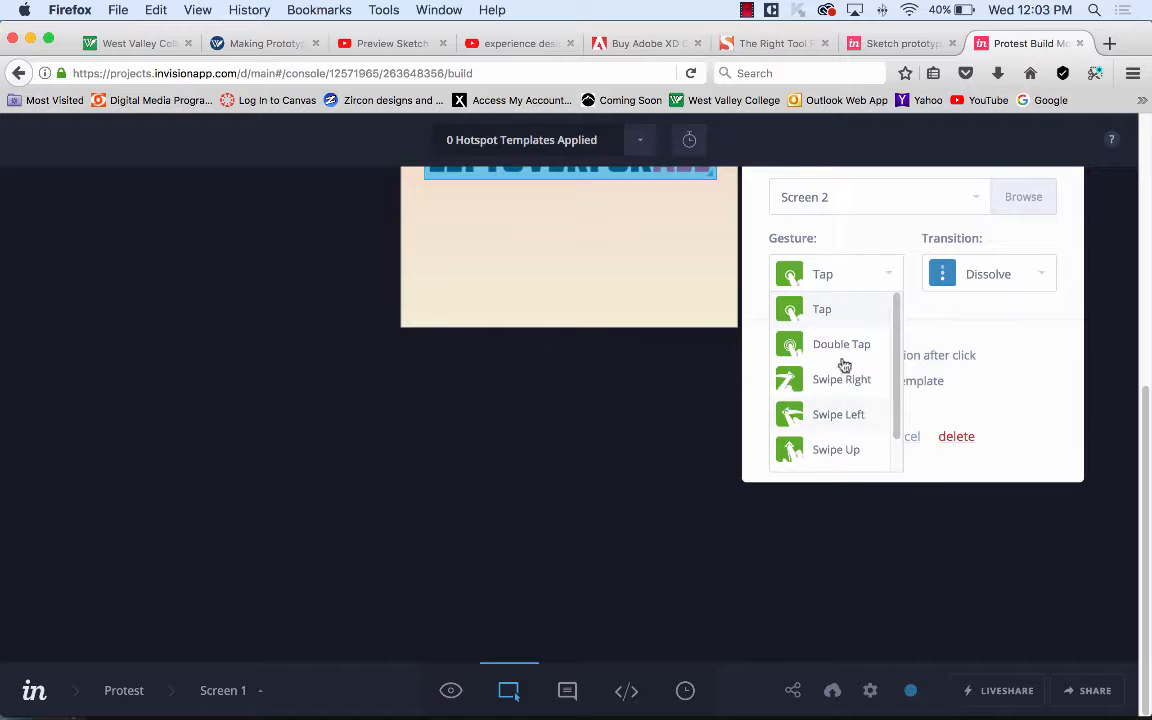
pyautogui.click(845, 240)
pyautogui.click(1023, 276)
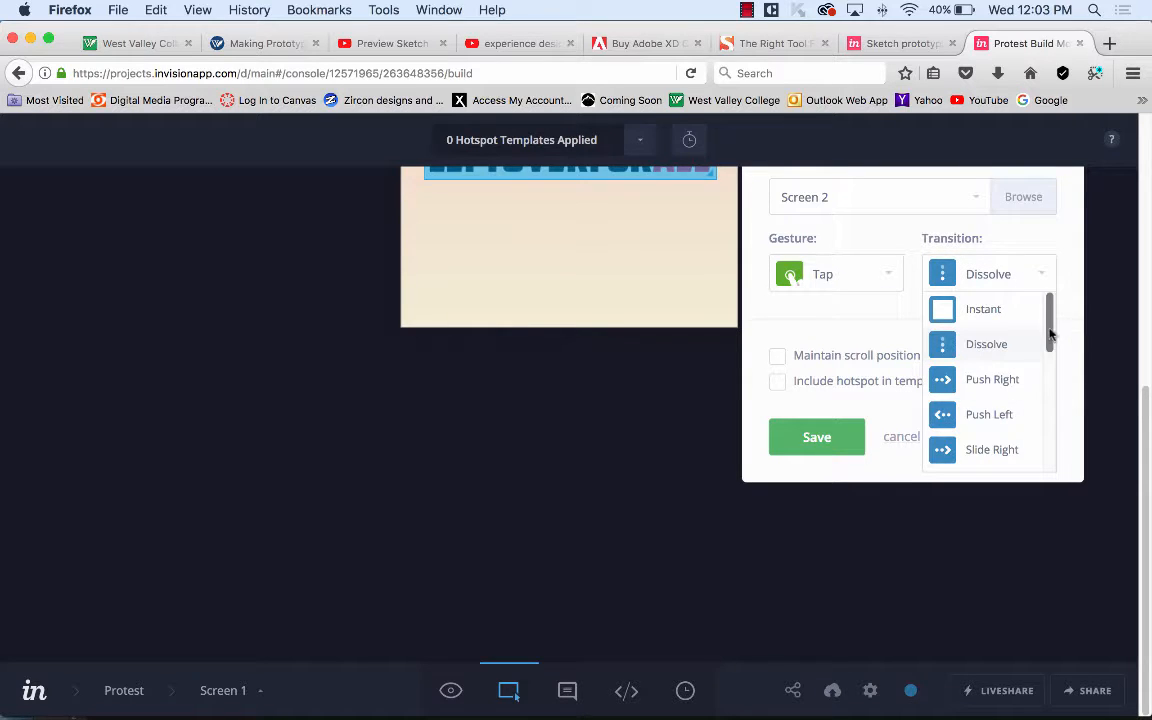
pyautogui.scroll(-5, 1050, 334)
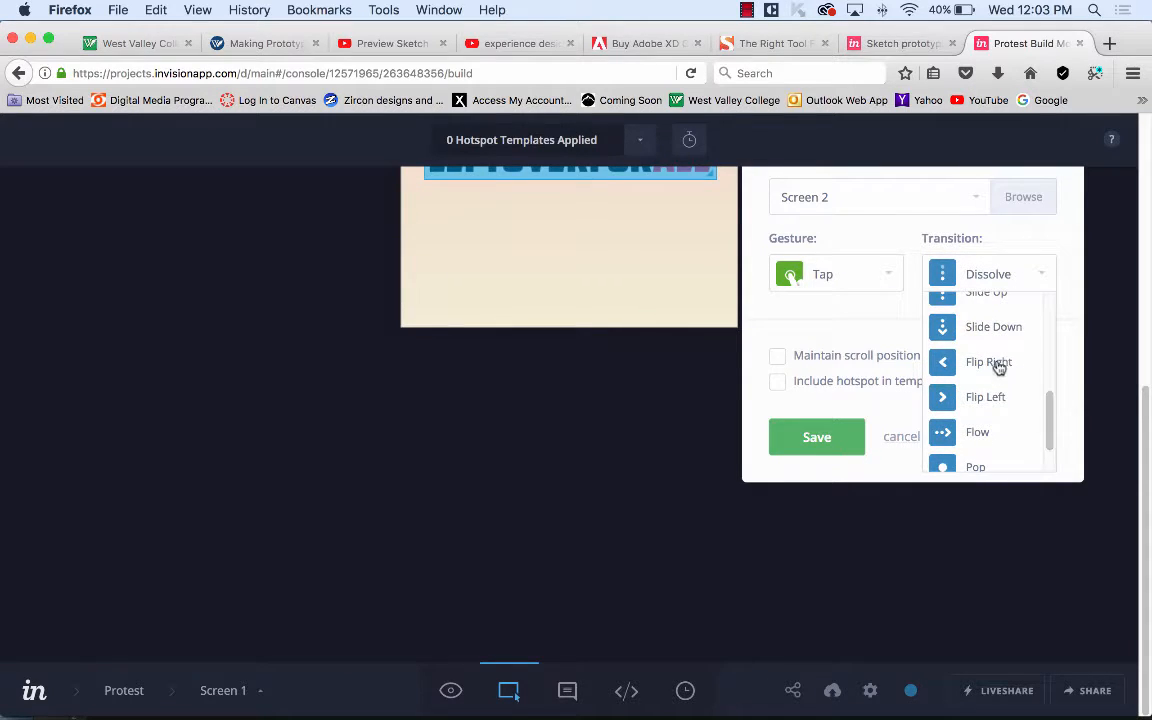
pyautogui.click(993, 366)
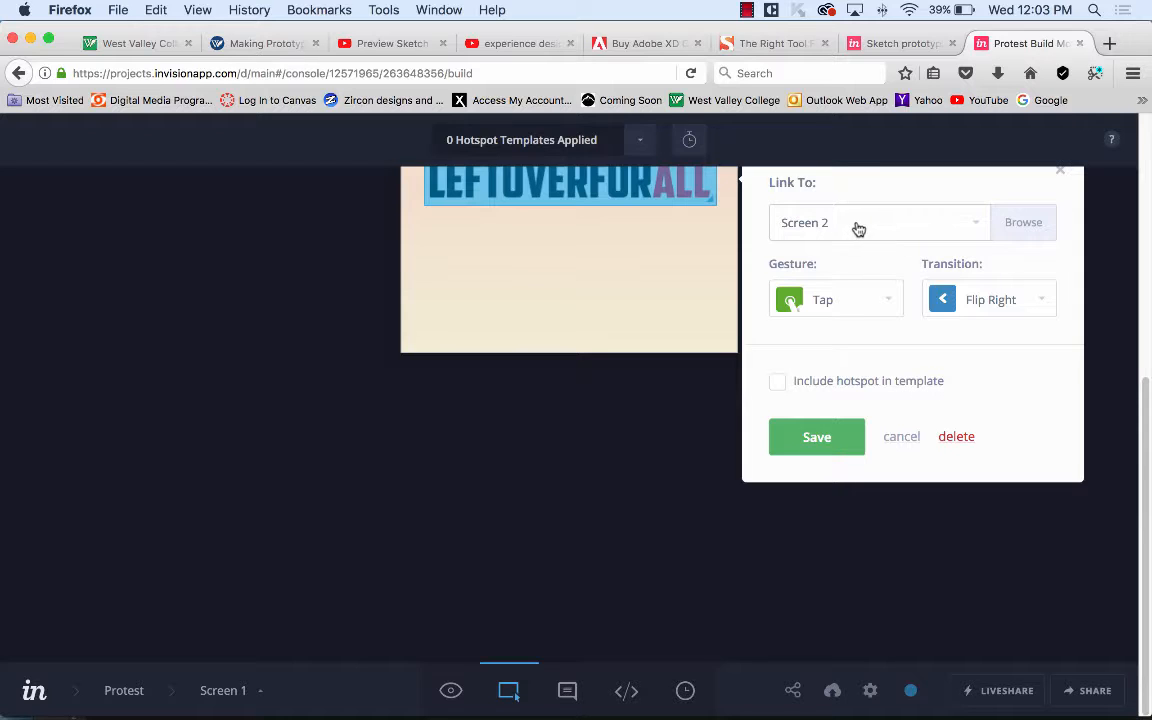
pyautogui.click(848, 432)
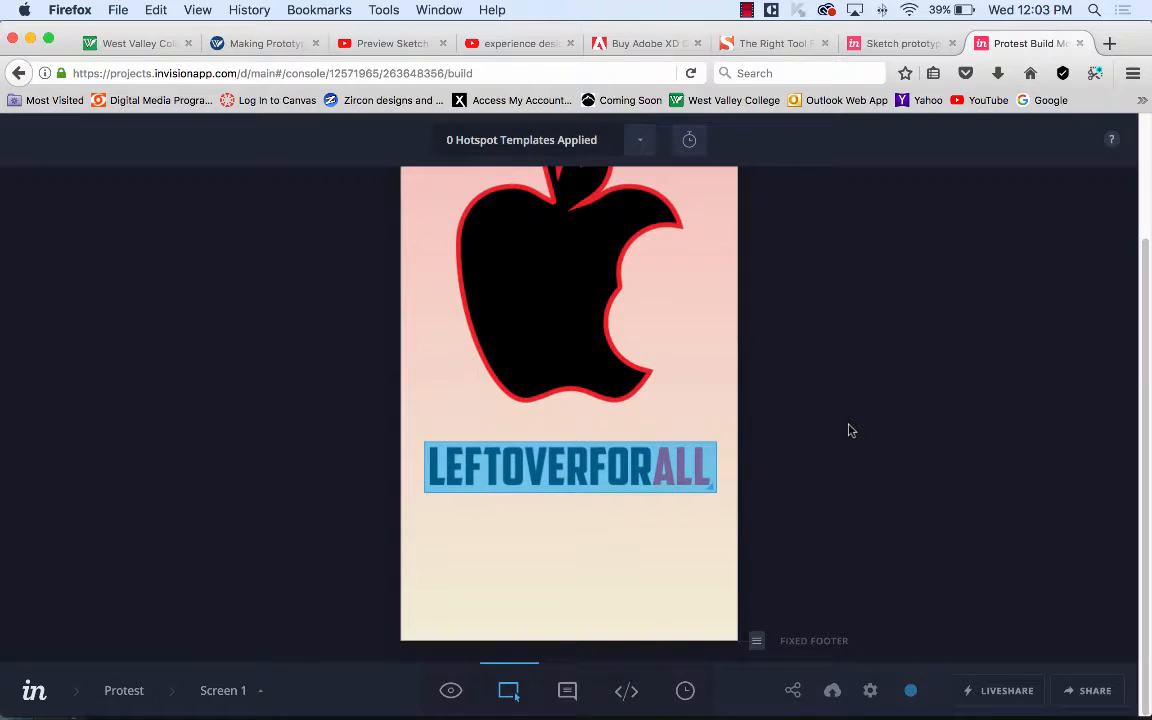
pyautogui.scroll(5, 785, 411)
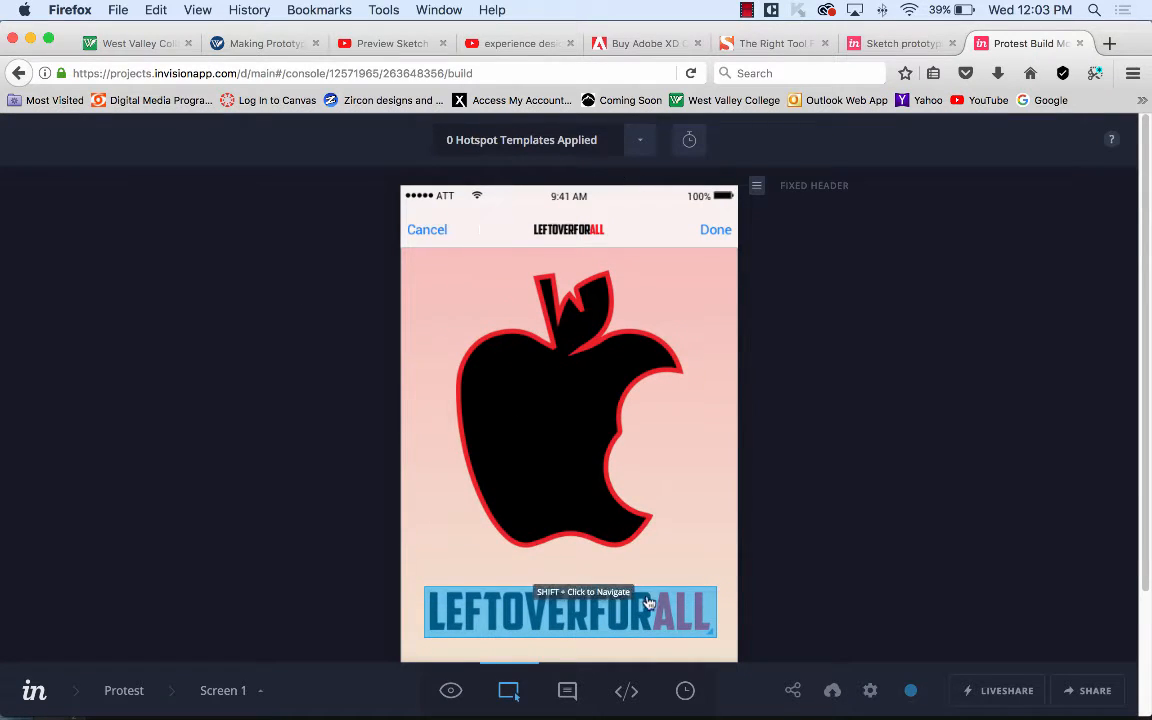
# On Screen 2, link the Log in hotspot to Screen 3 and save it.
pyautogui.click(259, 693)
pyautogui.click(418, 571)
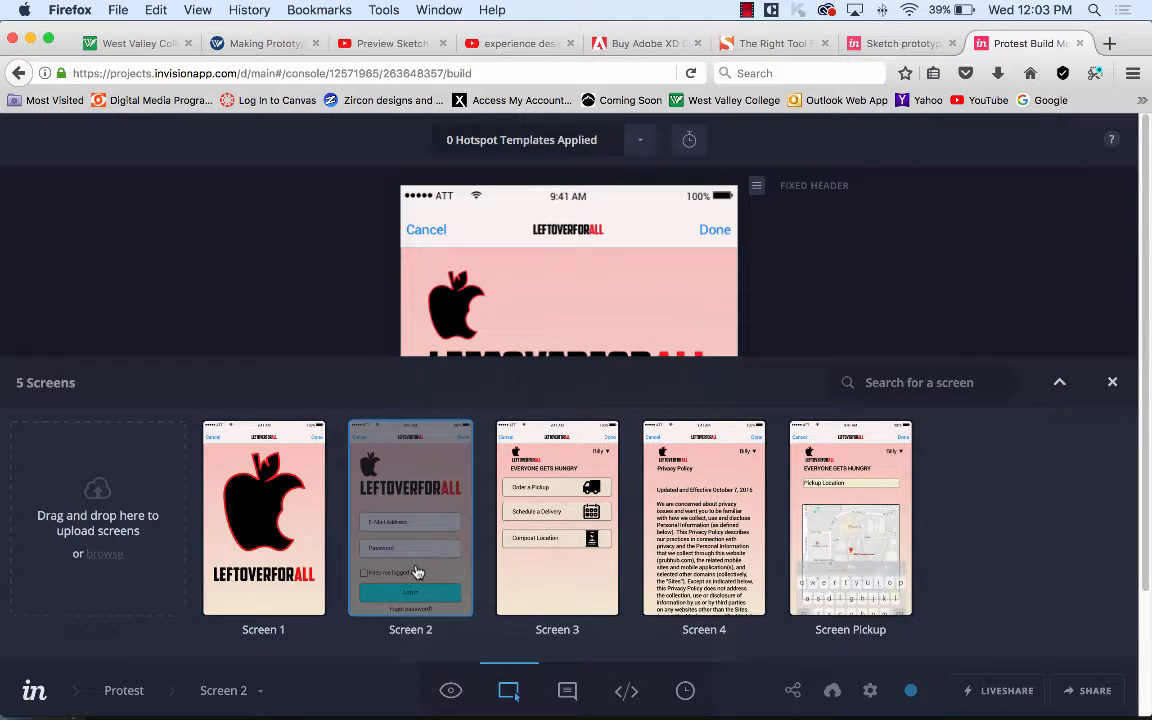
pyautogui.click(1040, 370)
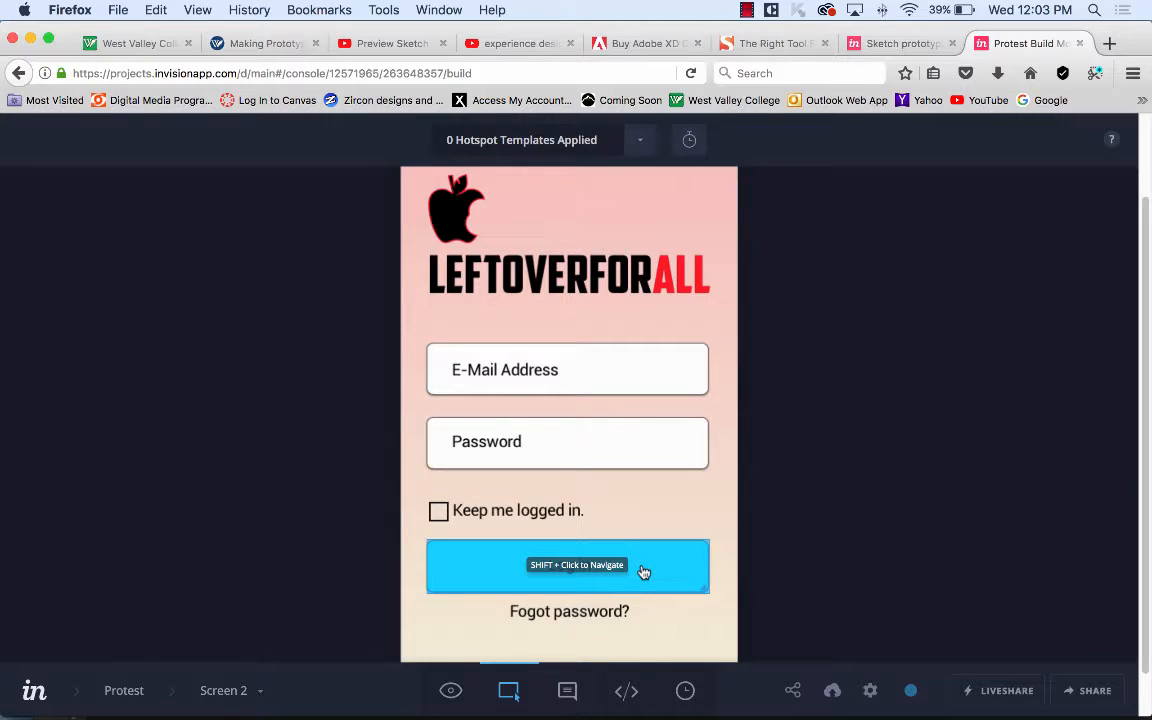
pyautogui.click(643, 571)
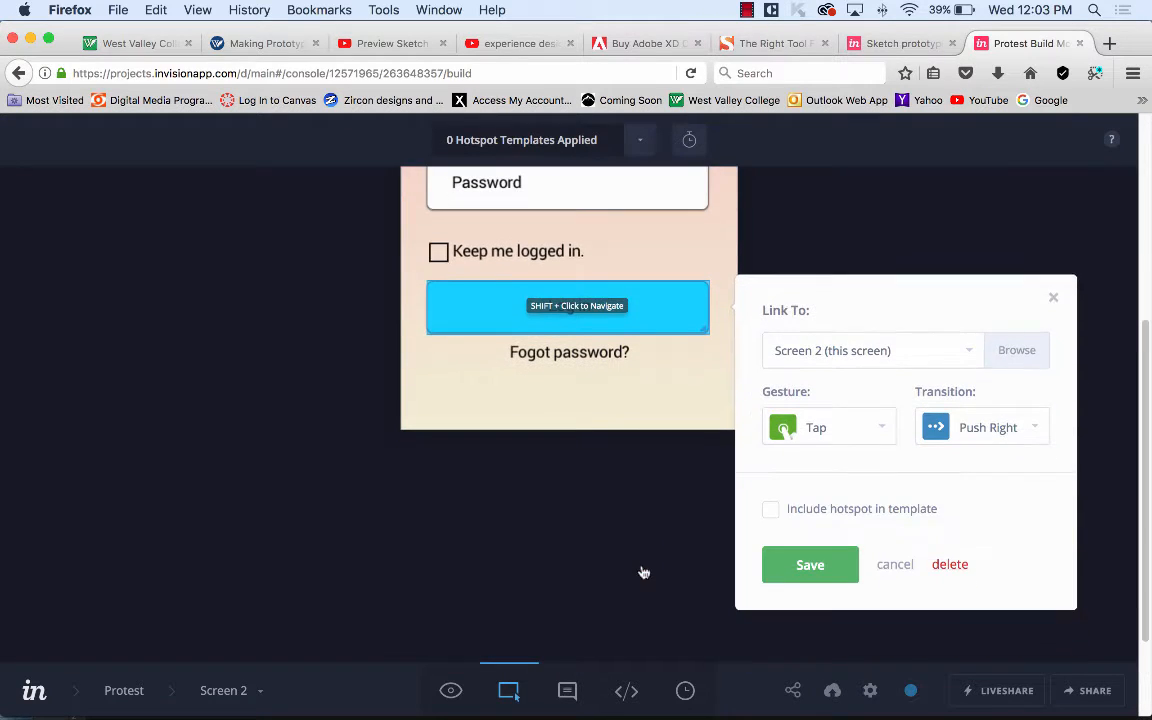
pyautogui.click(972, 351)
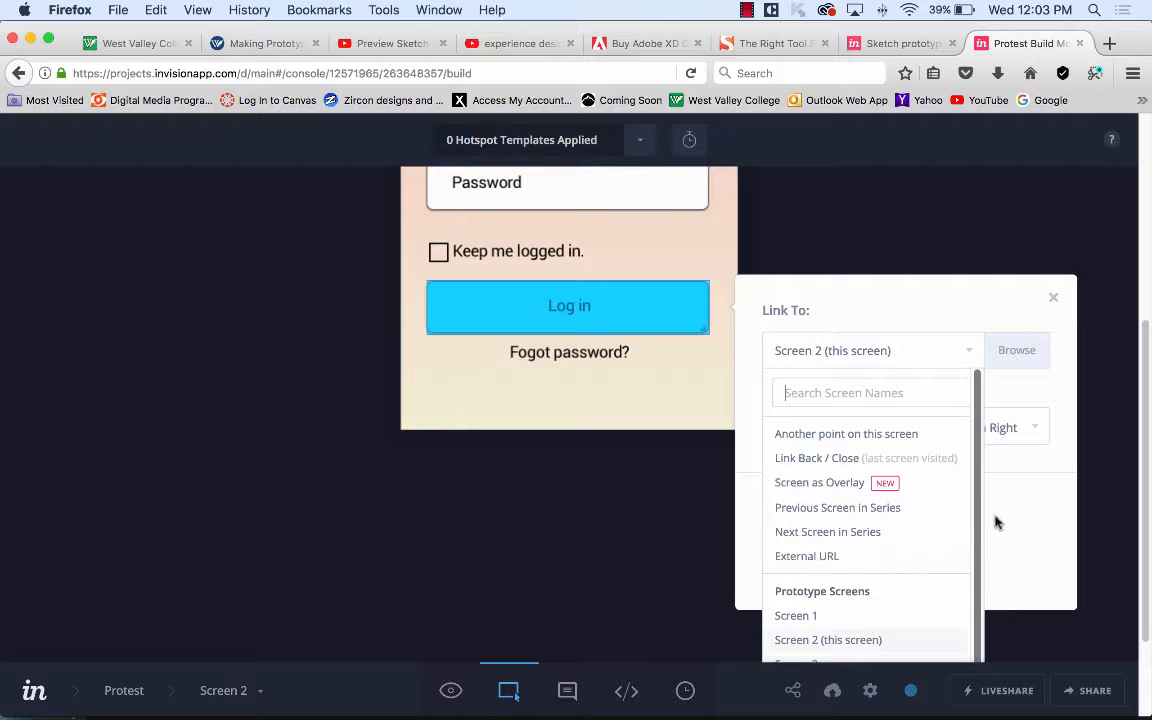
pyautogui.click(812, 662)
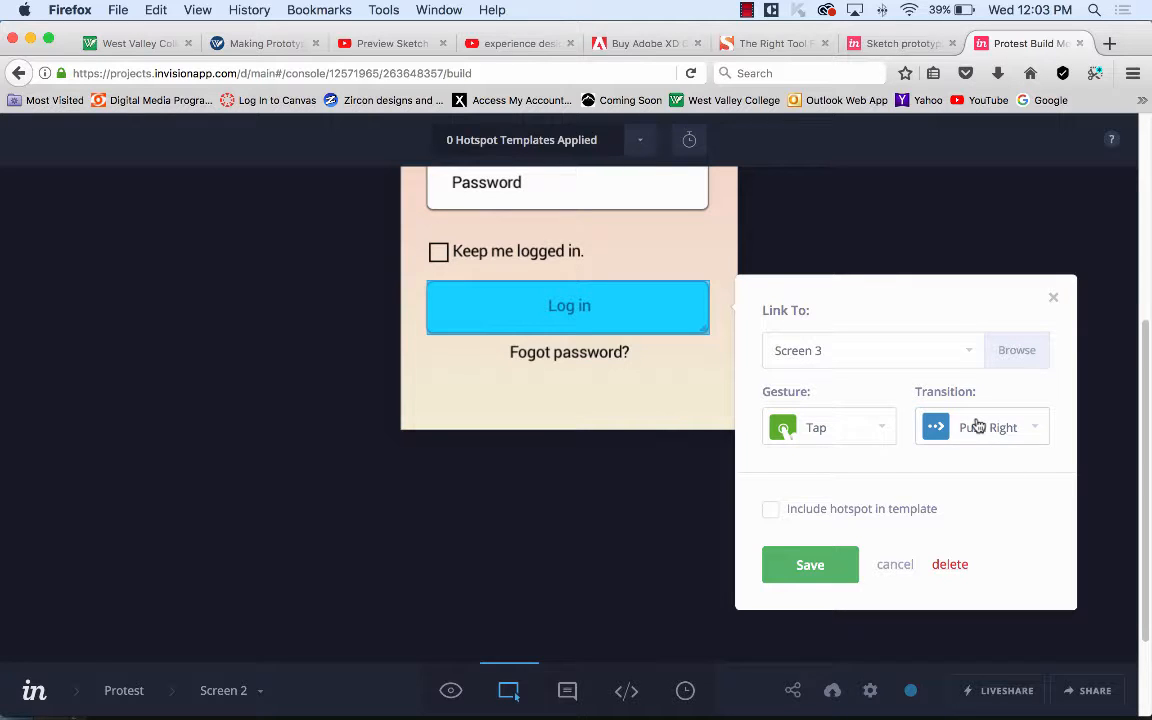
pyautogui.click(811, 565)
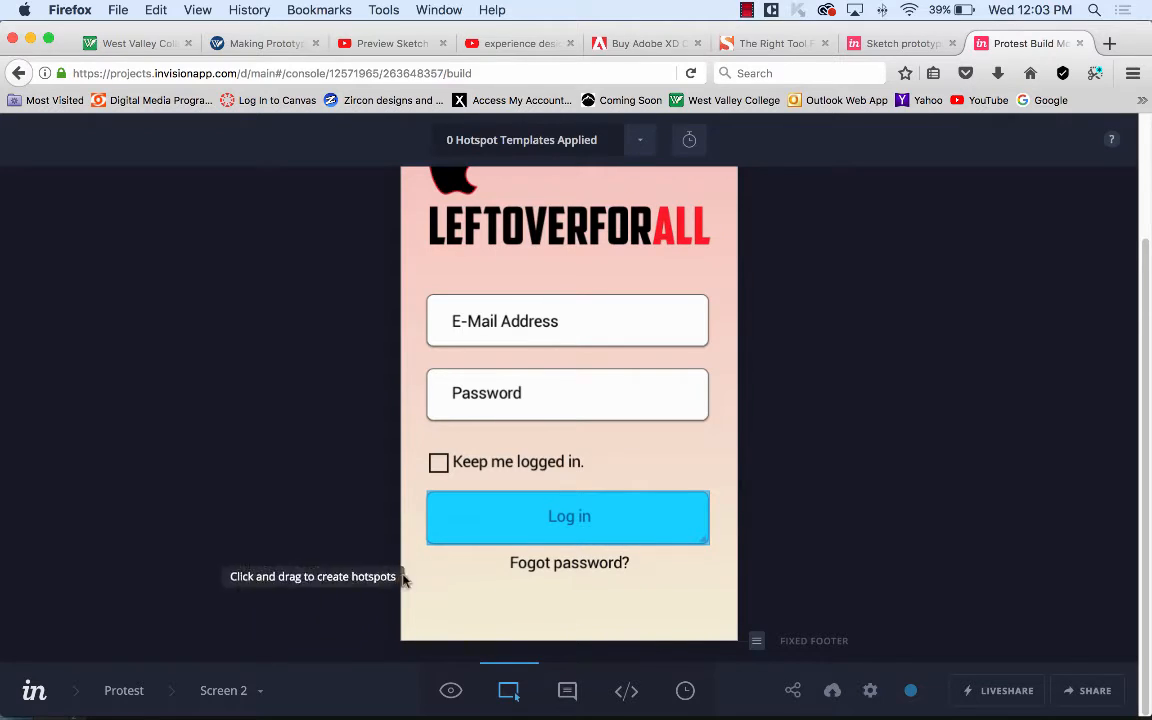
pyautogui.click(258, 692)
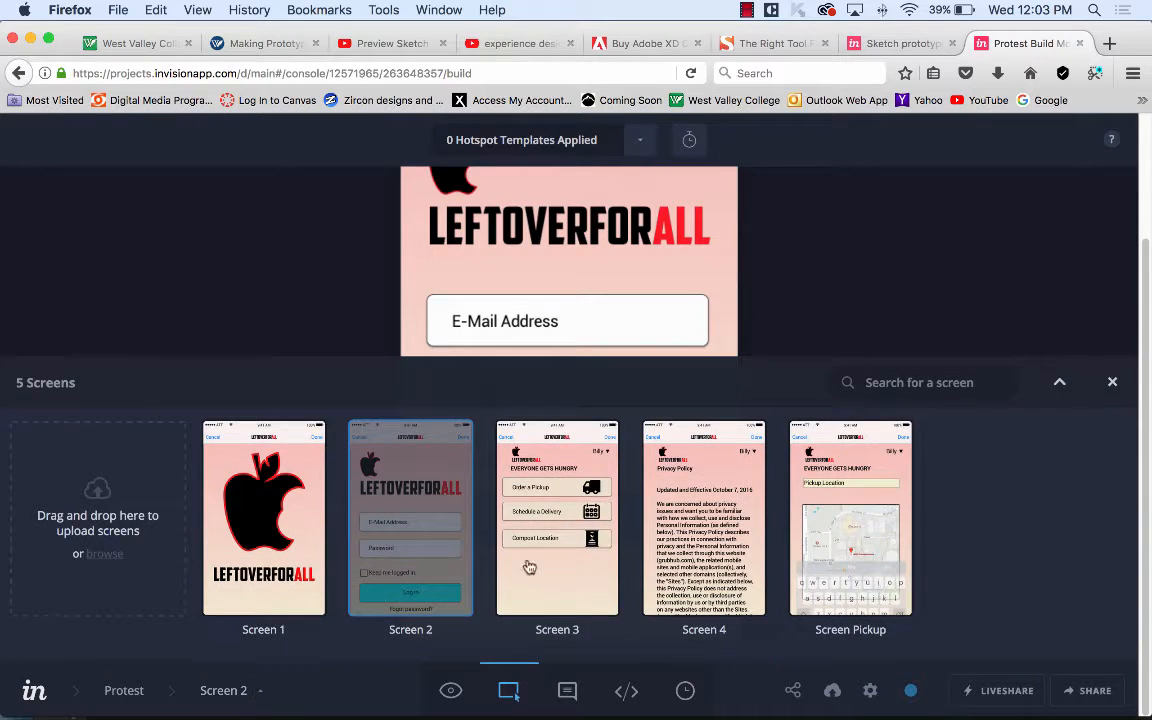
# Switch to Screen 3 and open the Order a Pickup hotspot's link settings.
pyautogui.click(549, 535)
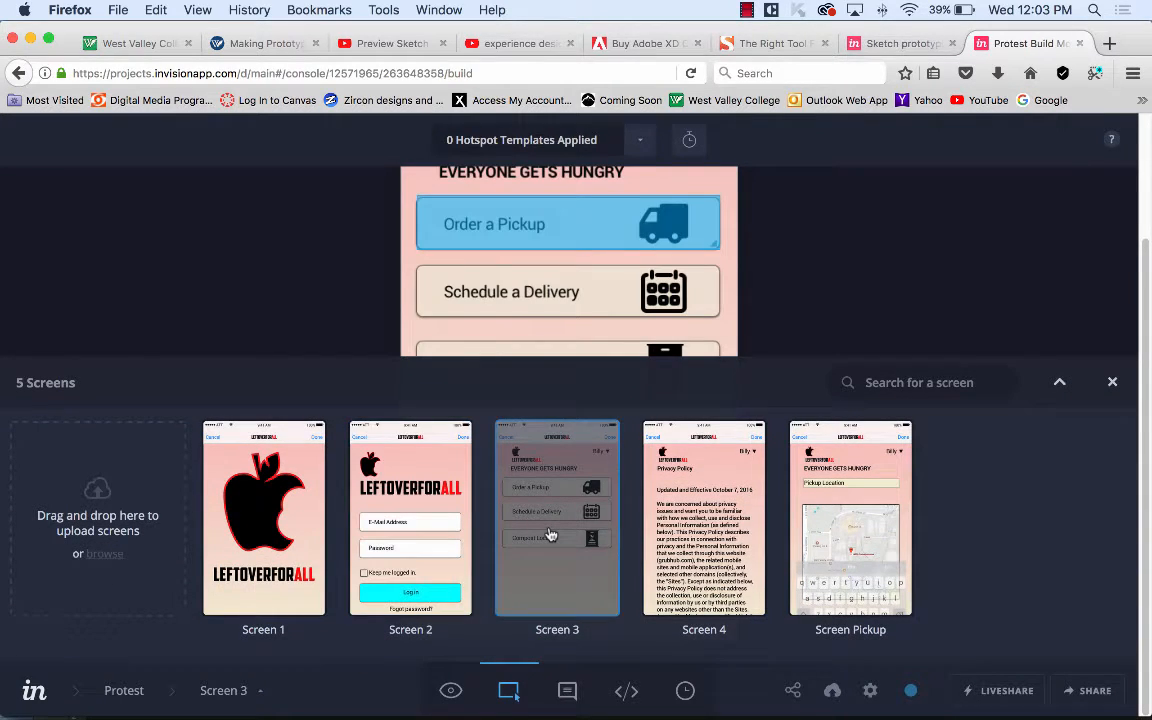
pyautogui.click(575, 303)
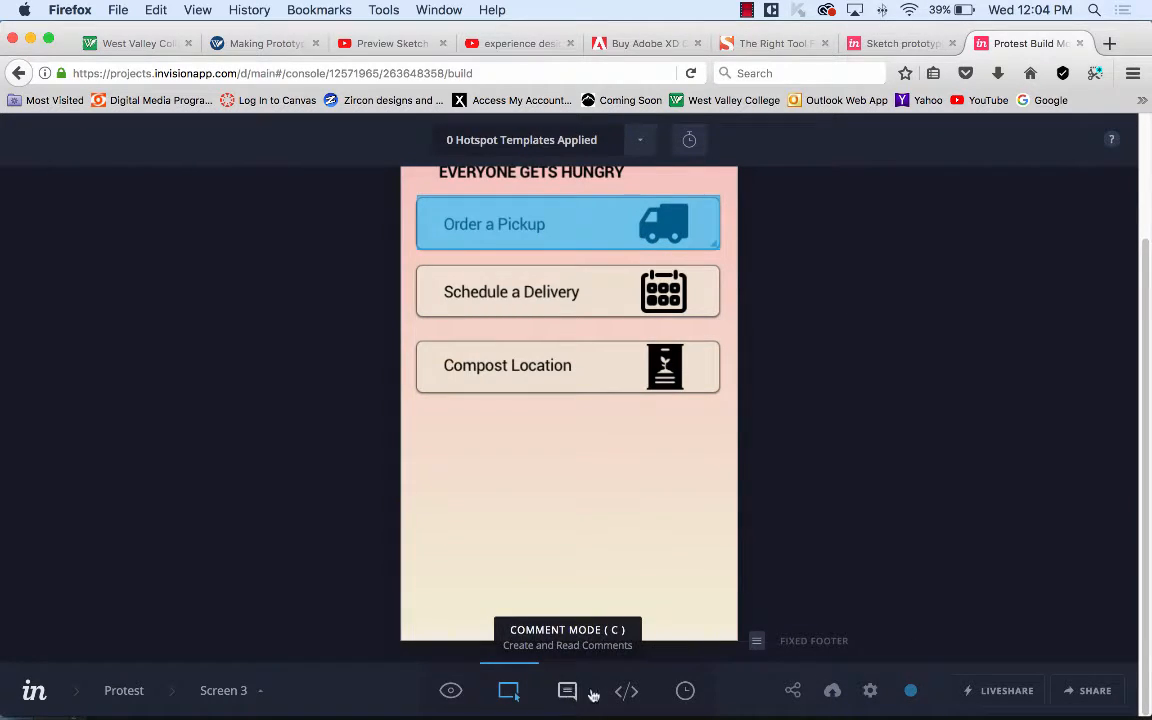
pyautogui.scroll(3, 843, 495)
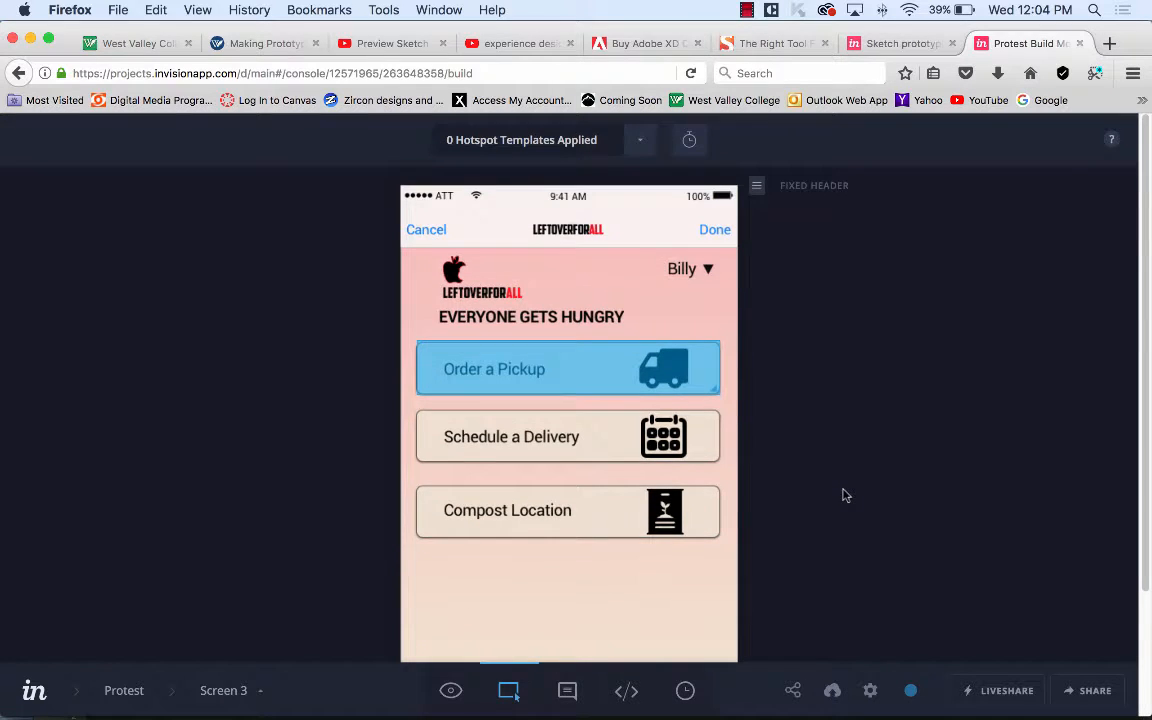
pyautogui.scroll(-3, 843, 495)
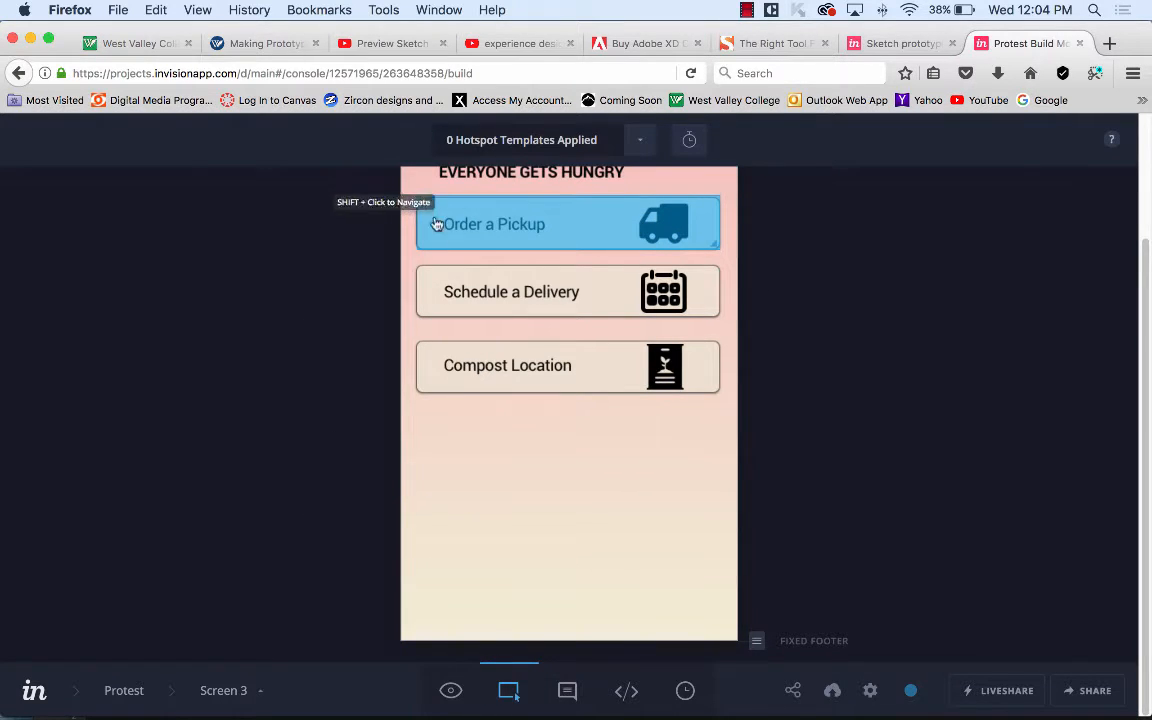
pyautogui.click(598, 231)
pyautogui.scroll(3, 848, 429)
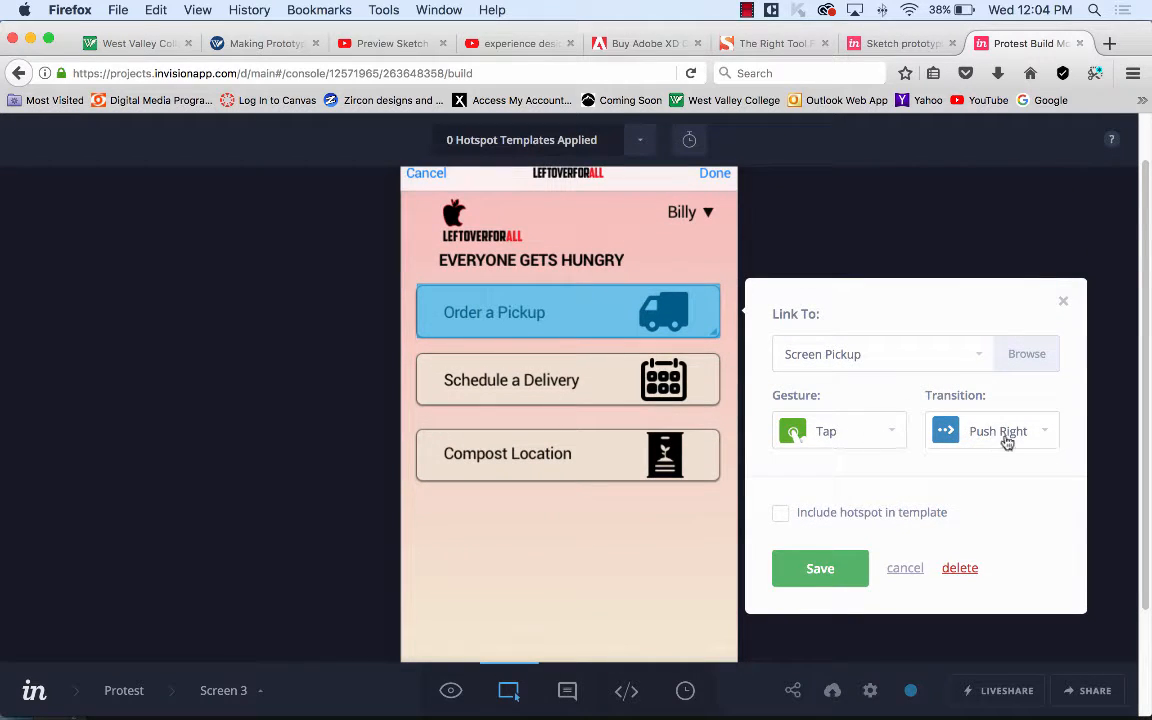
# Keep Screen Pickup as destination, set a Swipe Left gesture, save, and return to Protest.
pyautogui.click(985, 357)
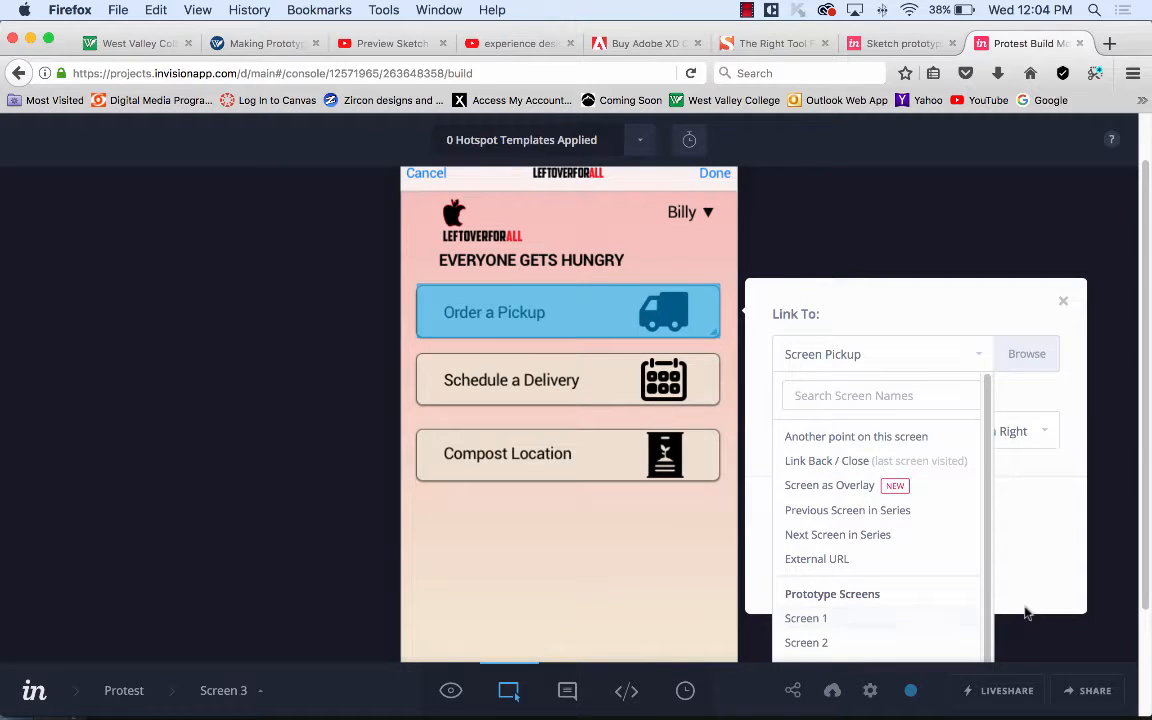
pyautogui.click(854, 360)
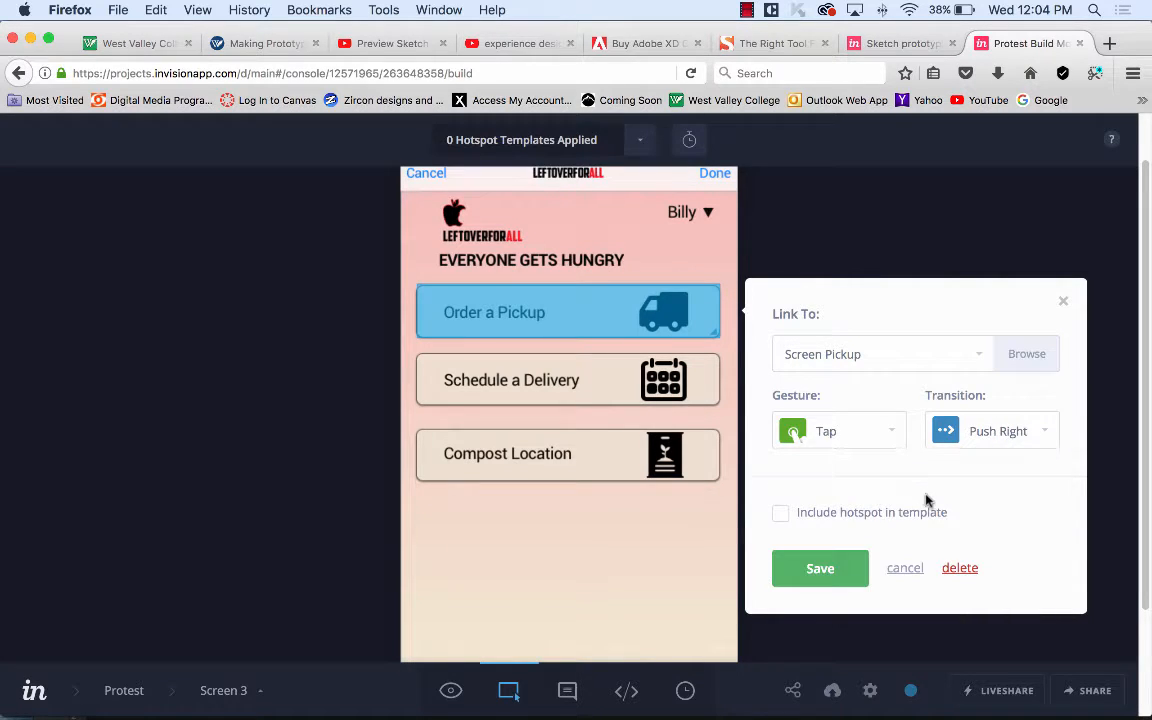
pyautogui.click(882, 440)
pyautogui.click(846, 571)
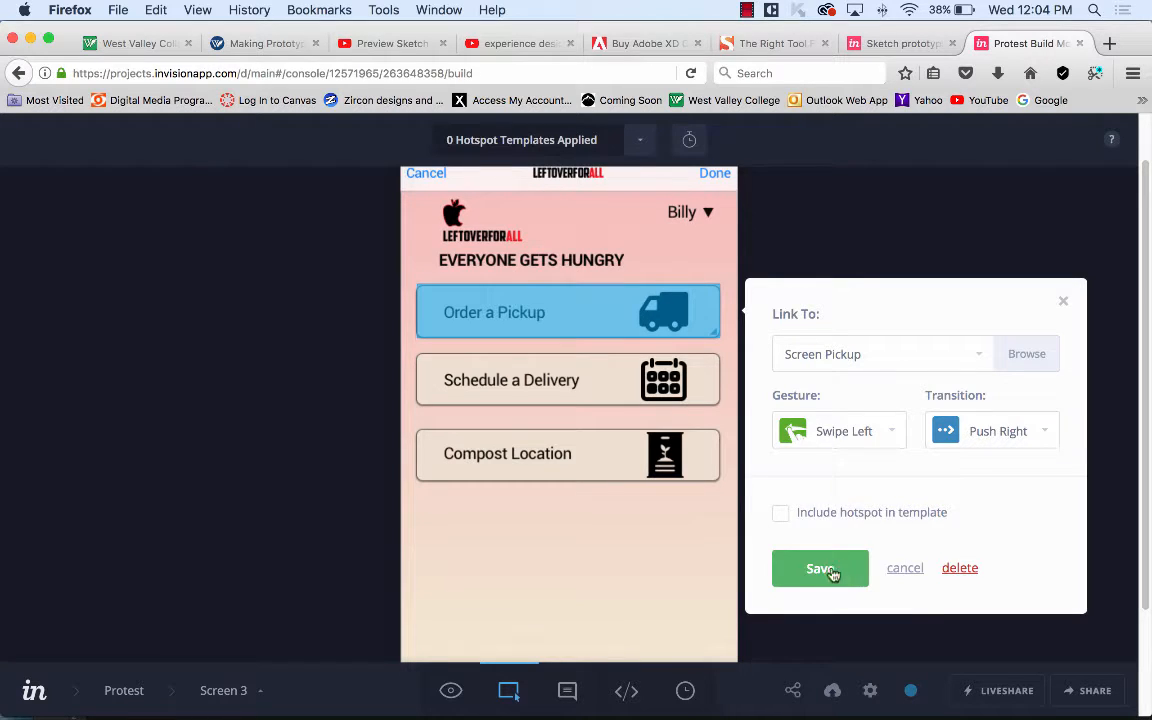
pyautogui.click(830, 570)
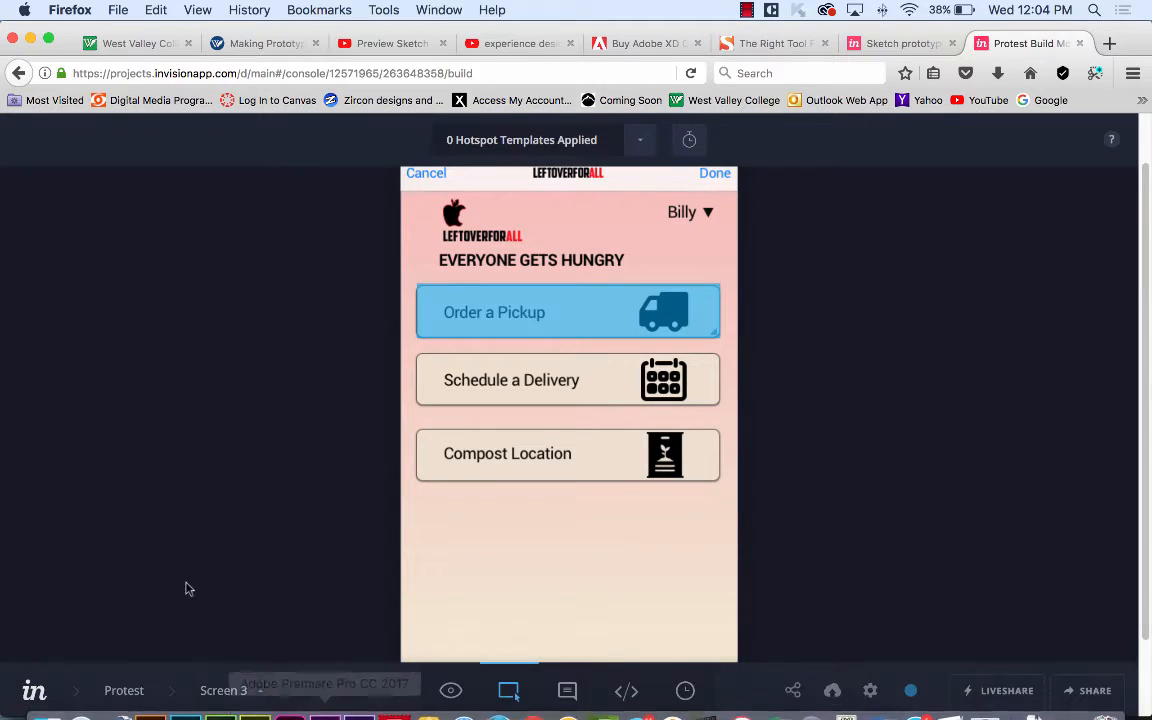
pyautogui.click(134, 692)
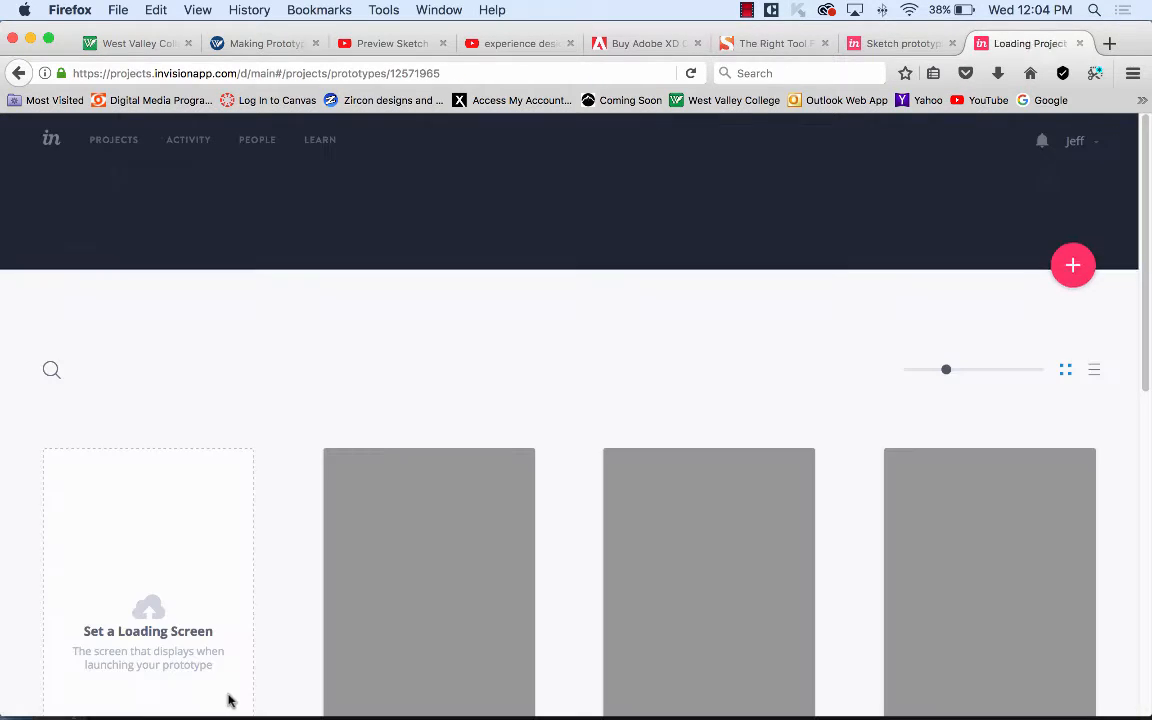
pyautogui.click(413, 598)
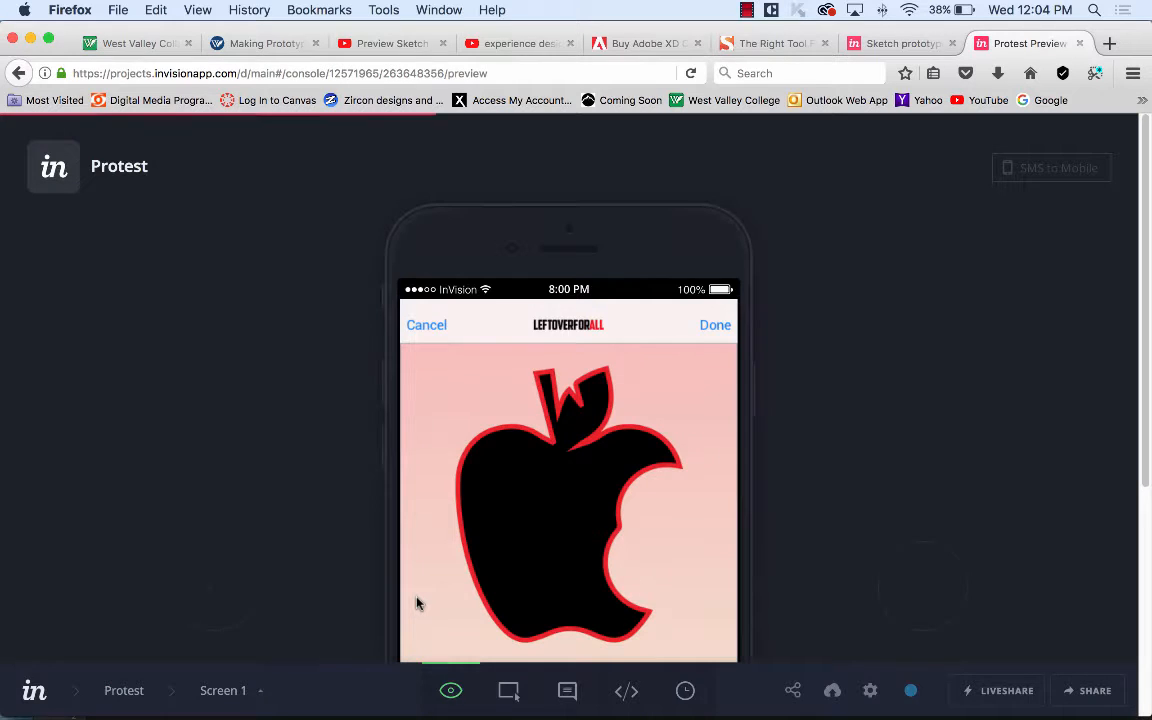
pyautogui.scroll(-5, 872, 363)
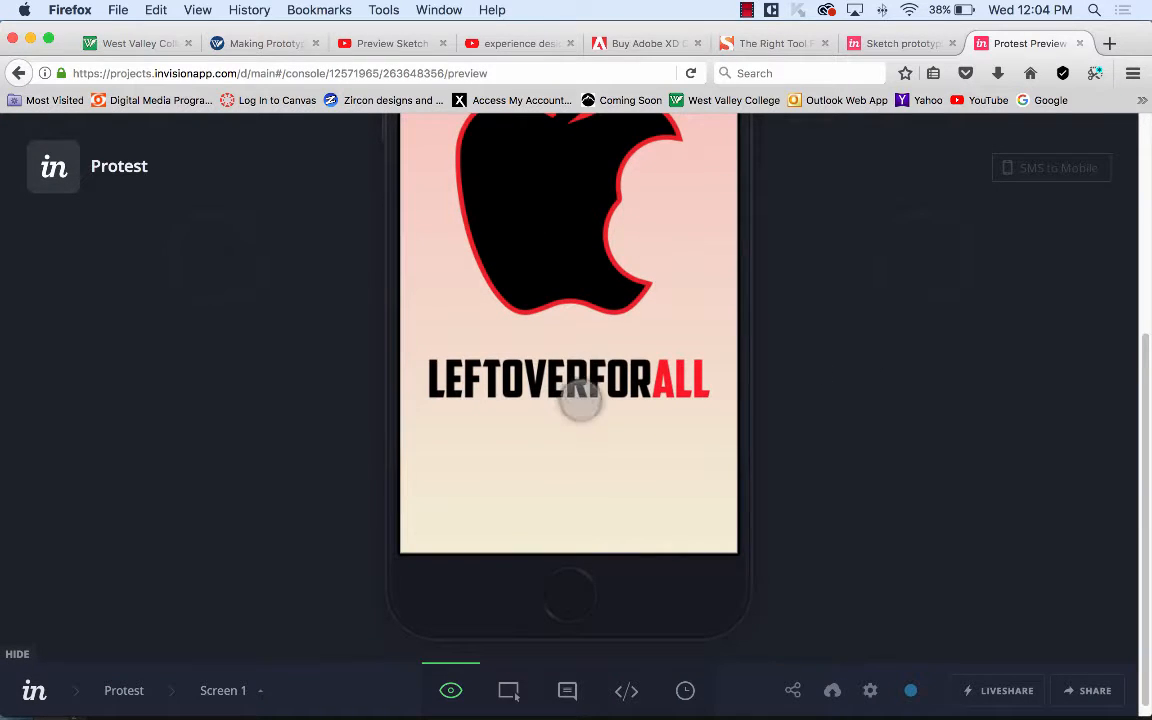
pyautogui.click(590, 384)
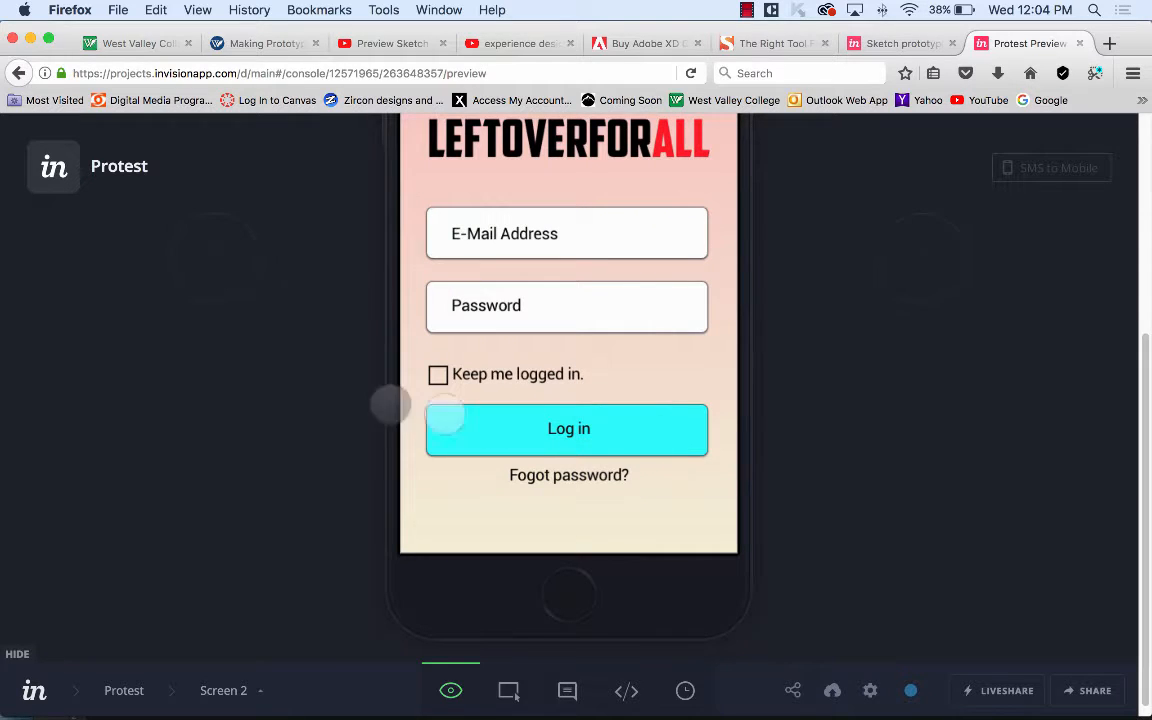
pyautogui.click(570, 428)
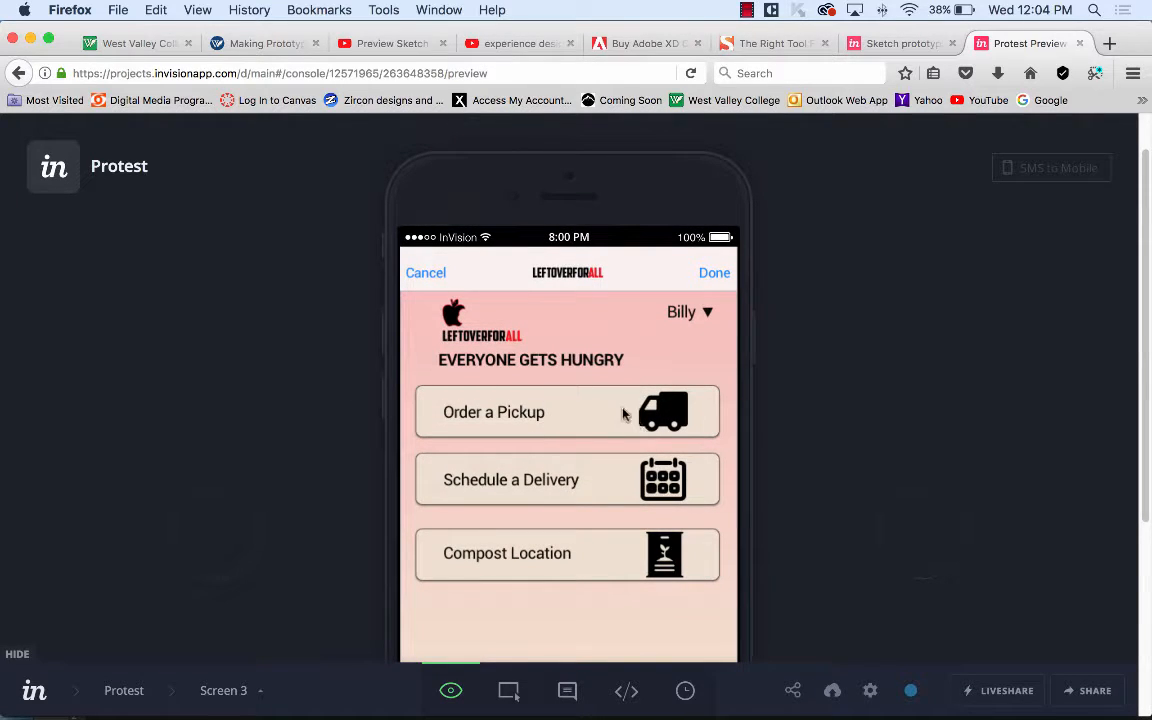
pyautogui.click(589, 410)
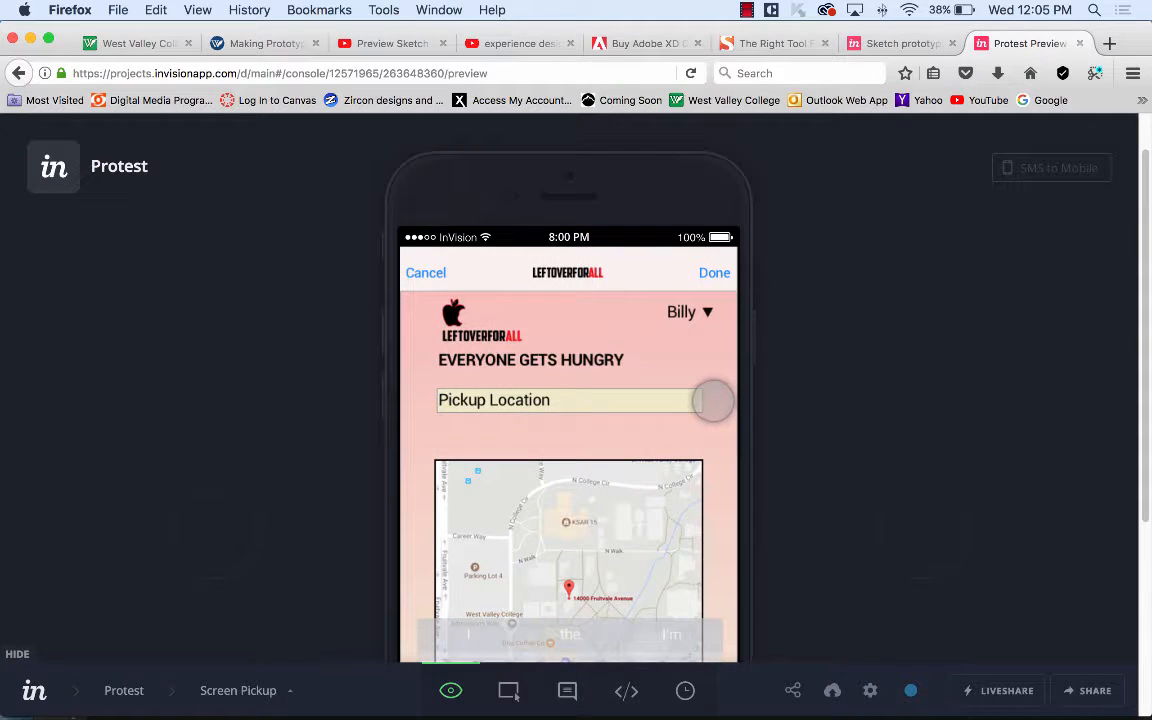
pyautogui.scroll(-5, 580, 352)
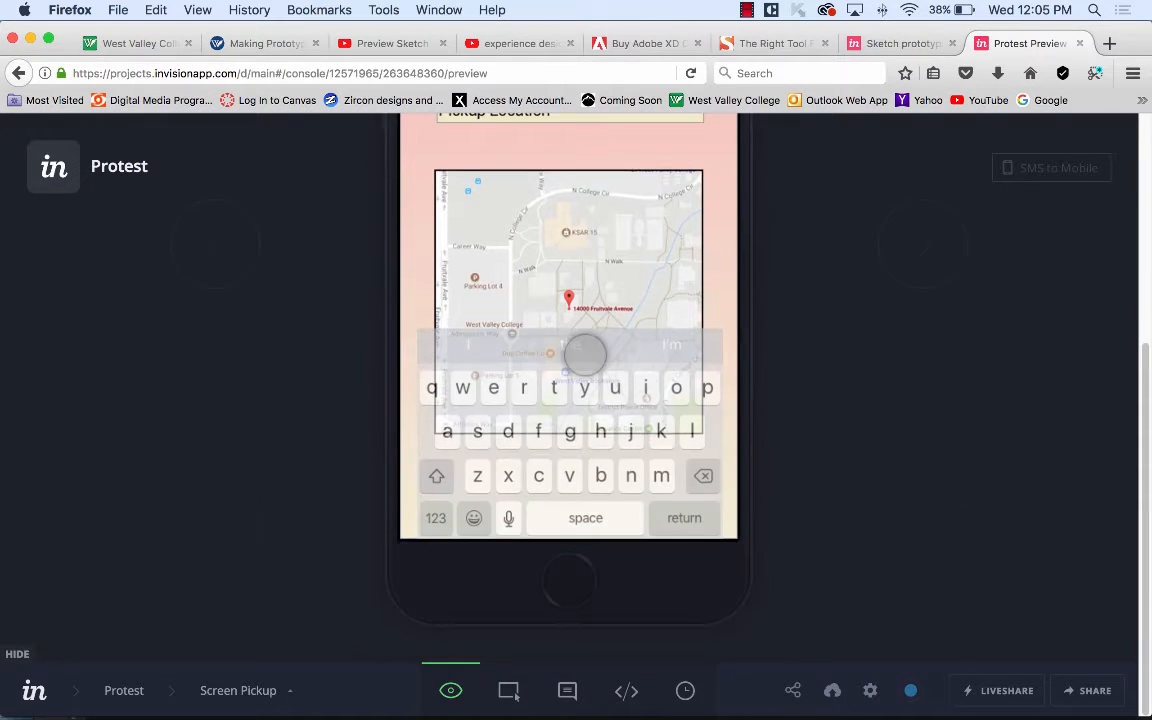
pyautogui.scroll(5, 586, 352)
pyautogui.scroll(-5, 585, 355)
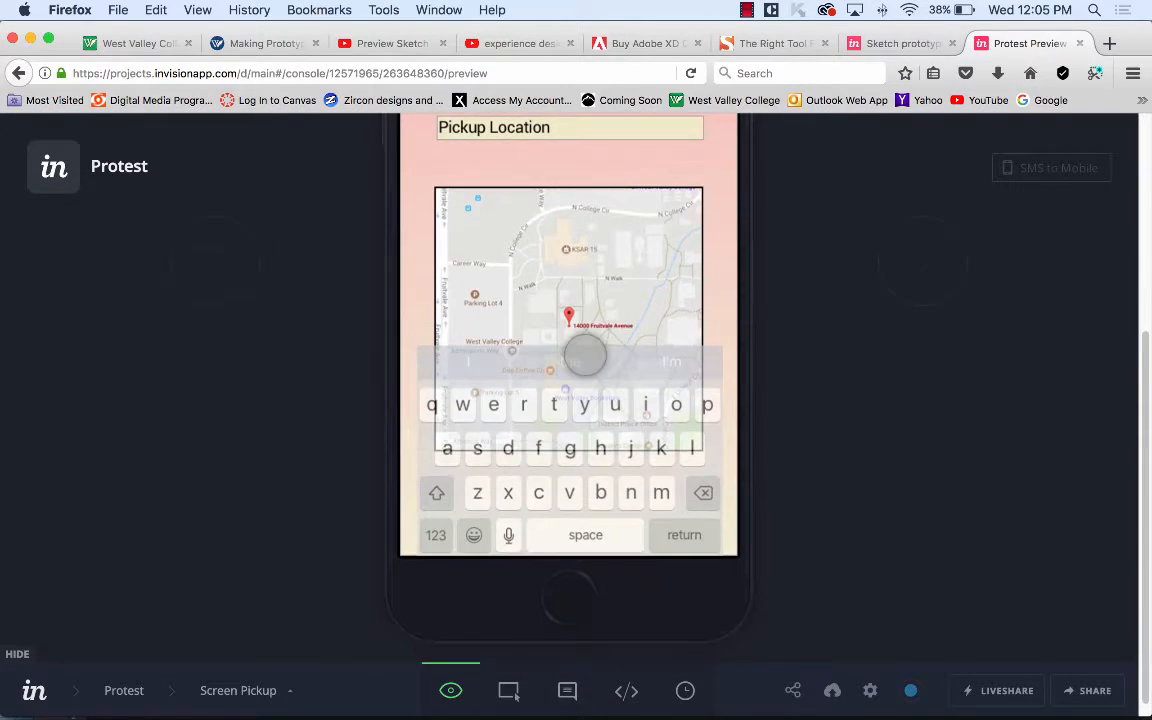
pyautogui.scroll(3, 586, 355)
pyautogui.scroll(2, 585, 355)
pyautogui.scroll(-2, 585, 355)
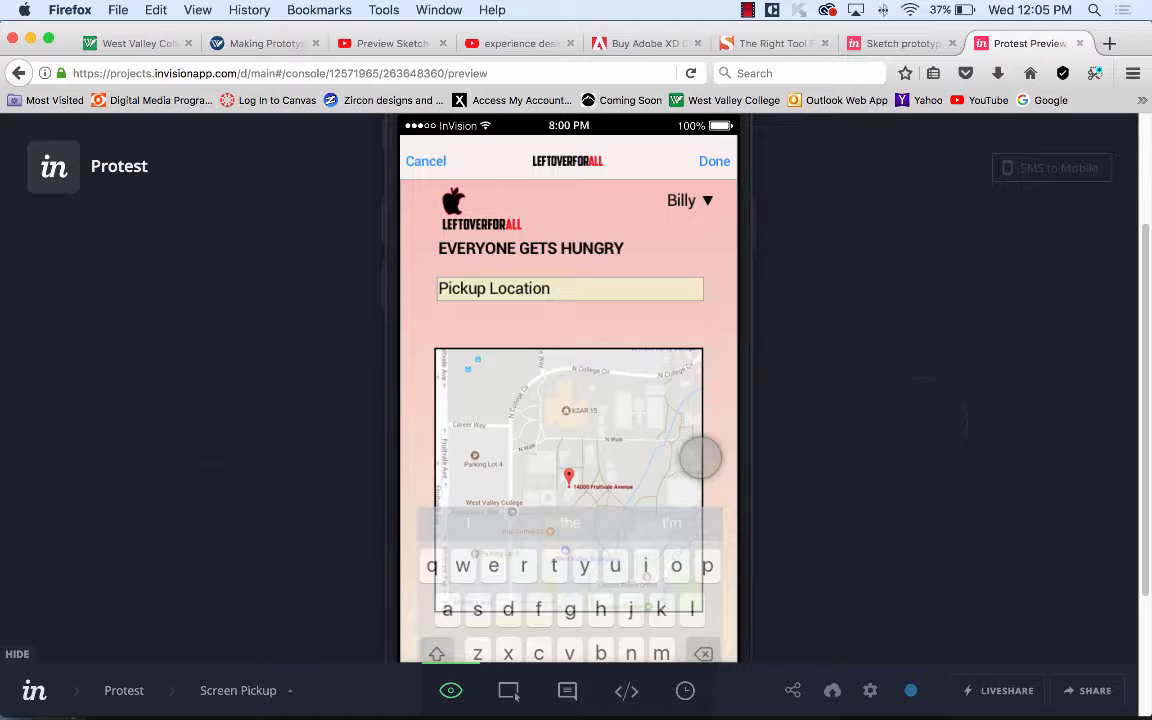
pyautogui.scroll(3, 857, 290)
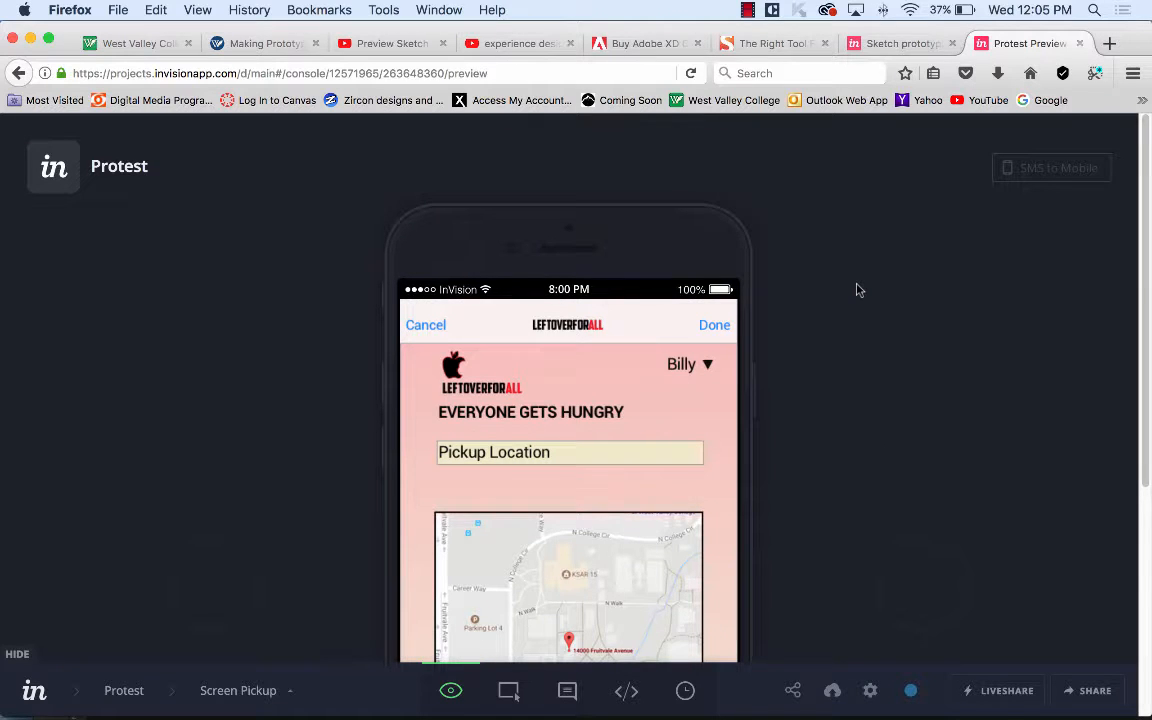
# Send the Protest prototype preview by SMS to the mobile number entered after +1.
pyautogui.click(1057, 170)
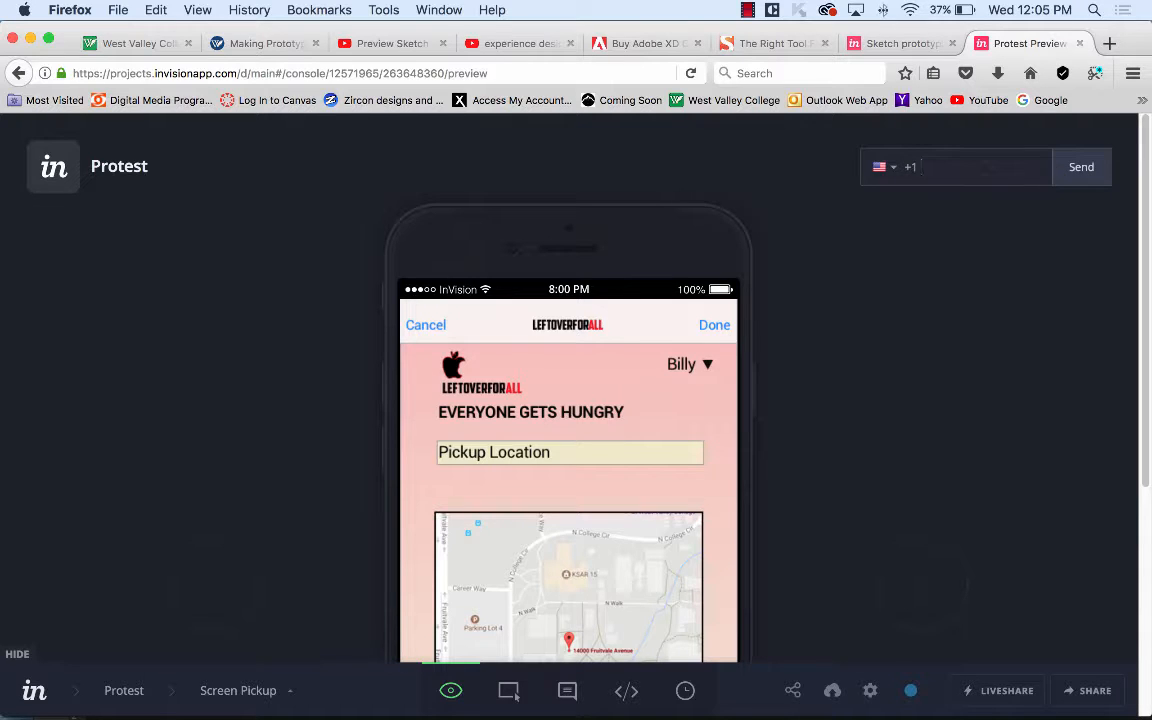
pyautogui.click(1078, 169)
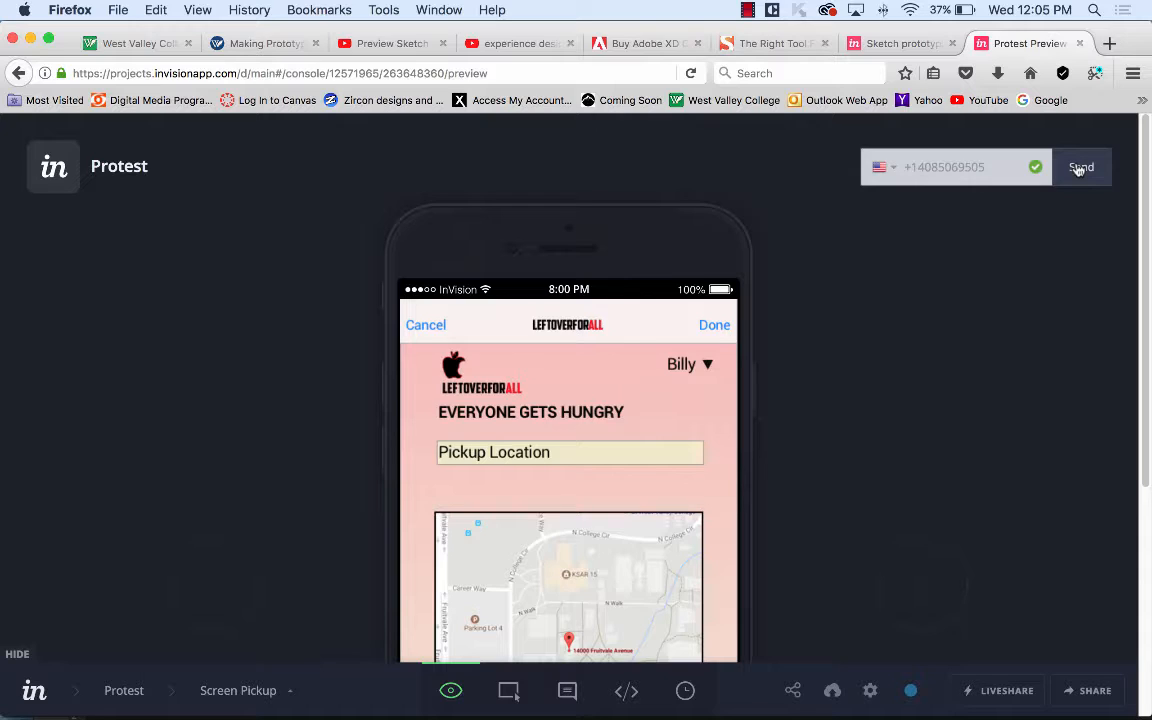
# Collapse the SMS phone-number field back to the SMS to Mobile button on Screen Pickup.
pyautogui.click(1078, 168)
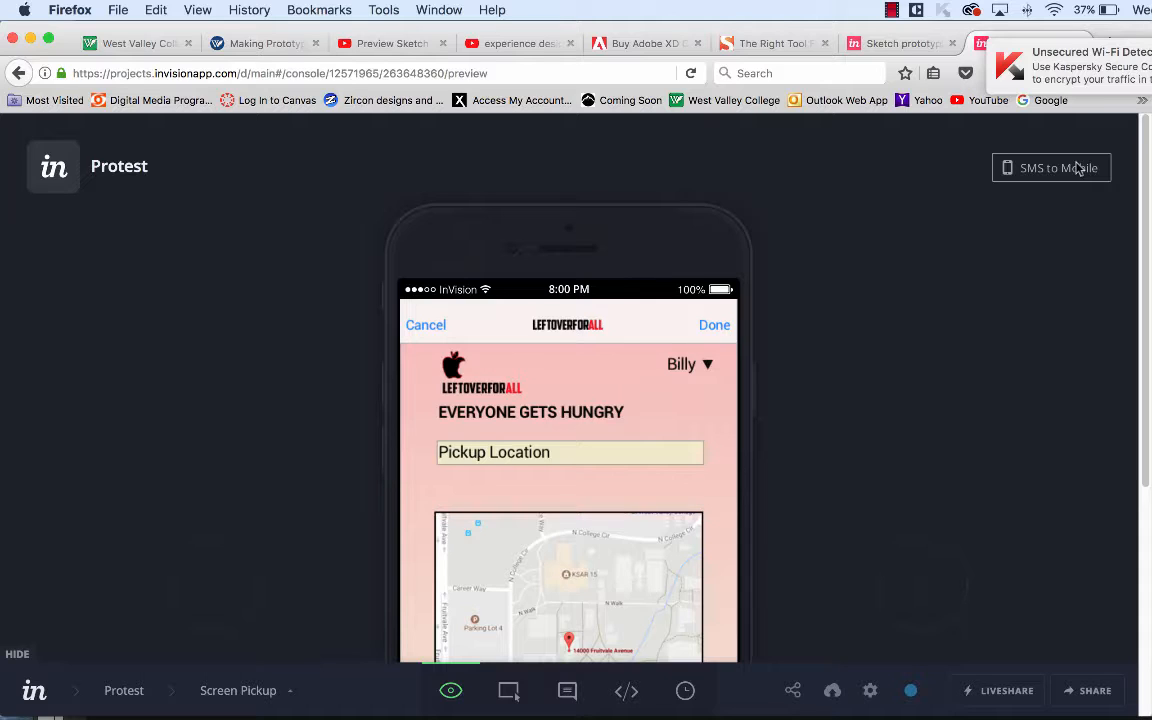
# Switch from Firefox to leftoverapp.sketch in Sketch, with the InVision Sync panel showing.
pyautogui.press('super+Tab')
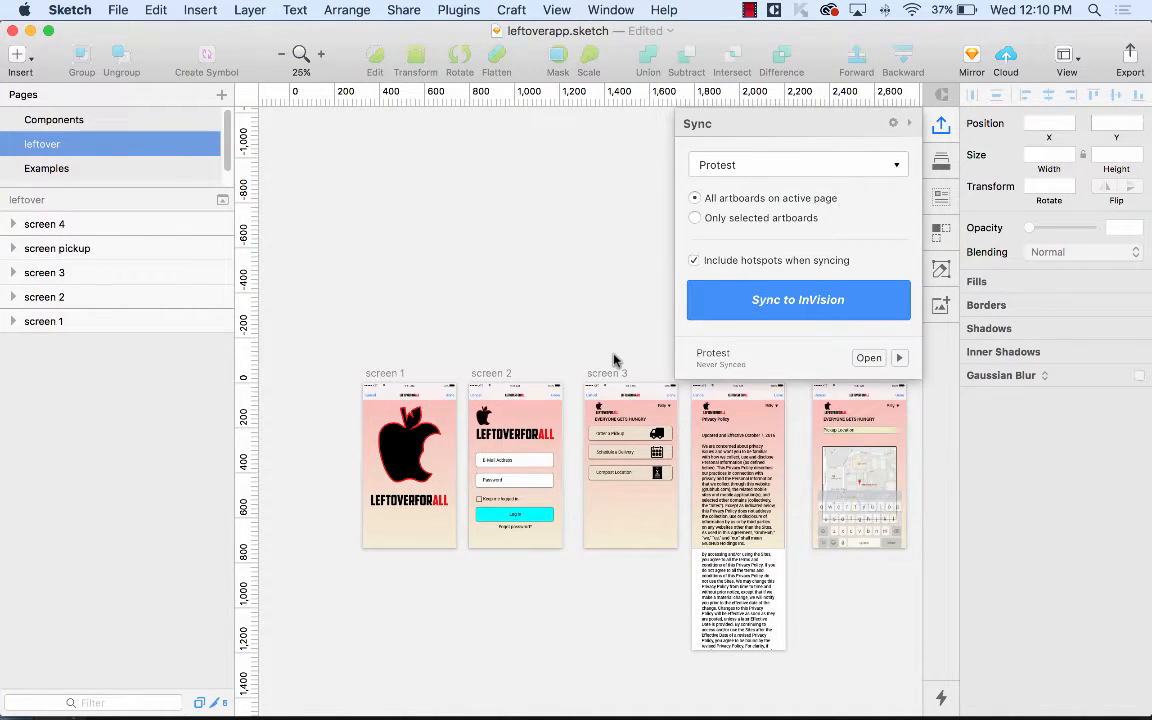
# Hide Sketch, Firefox and Photoshop CC from their app menus to expose the Finder desktop.
pyautogui.click(70, 9)
pyautogui.moveTo(104, 110)
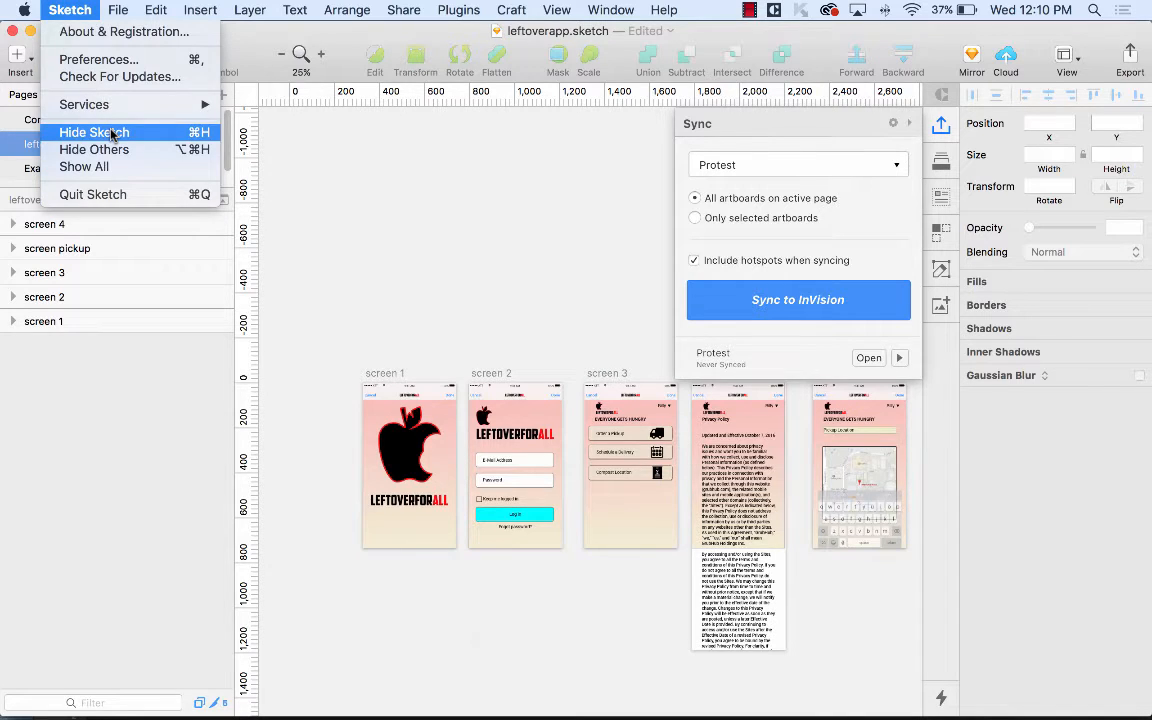
pyautogui.click(96, 133)
pyautogui.click(75, 9)
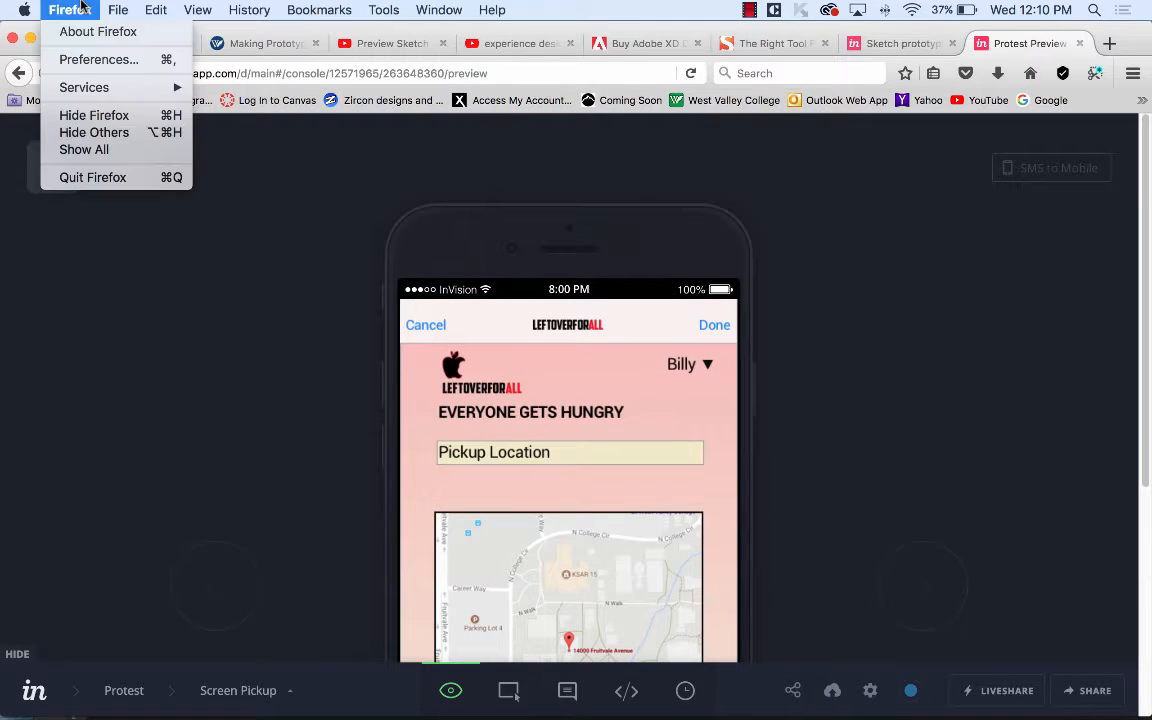
pyautogui.click(105, 116)
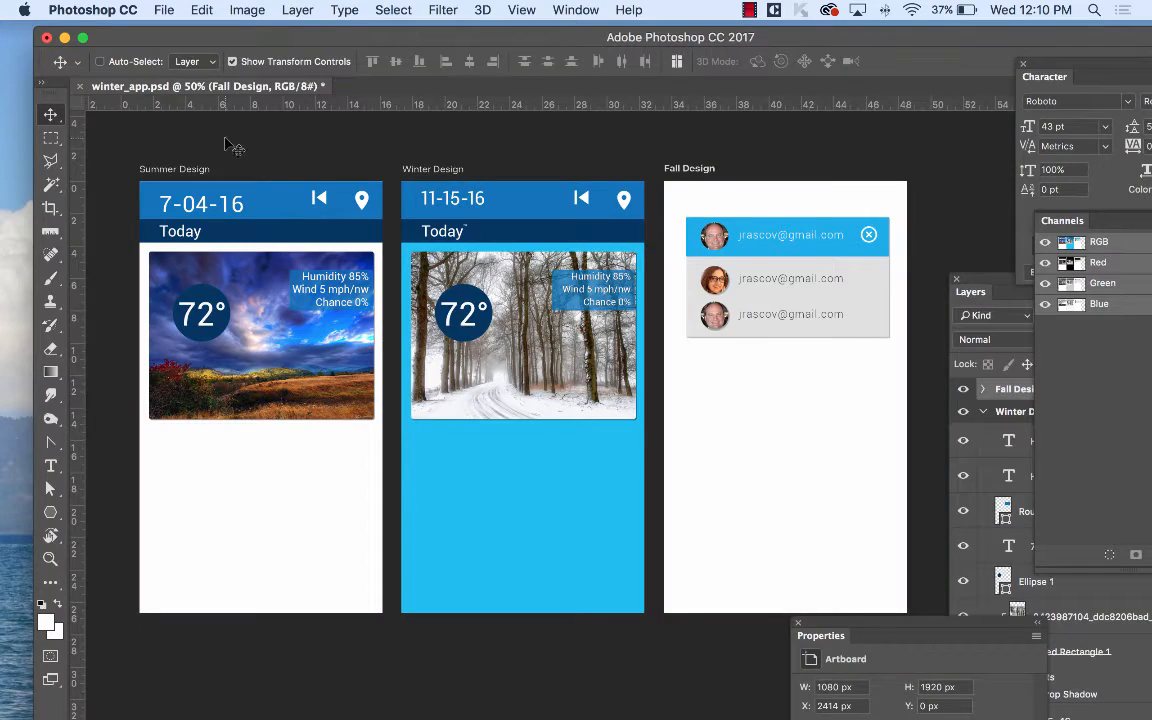
pyautogui.click(108, 10)
pyautogui.click(137, 122)
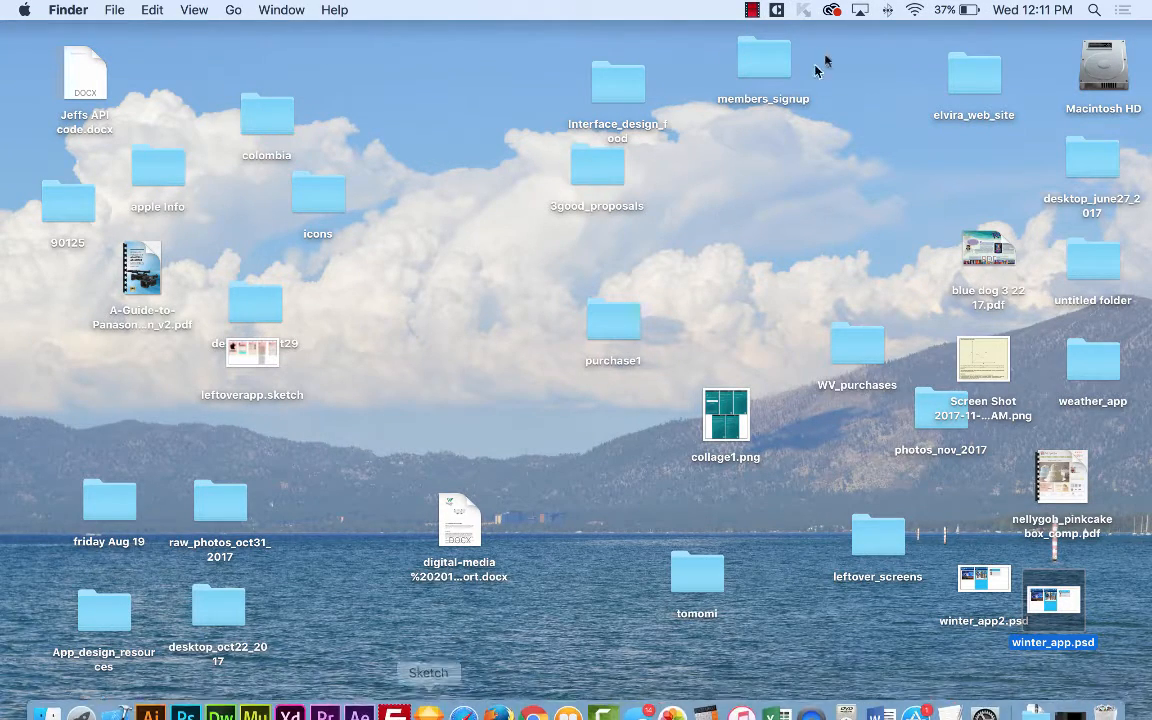
# Open Macintosh HD, go to the Adobe Muse CC 2017 folder in Applications and launch Muse.
pyautogui.click(1105, 70)
pyautogui.doubleClick(1105, 70)
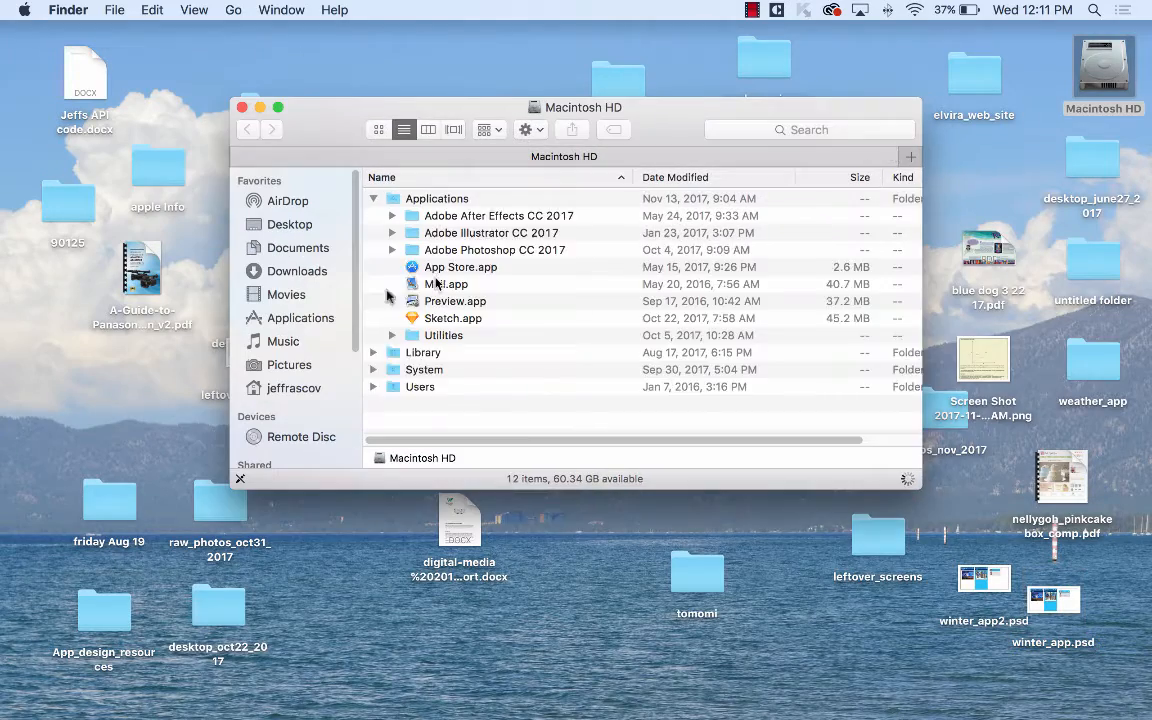
pyautogui.scroll(-3, 490, 305)
pyautogui.scroll(-3, 502, 310)
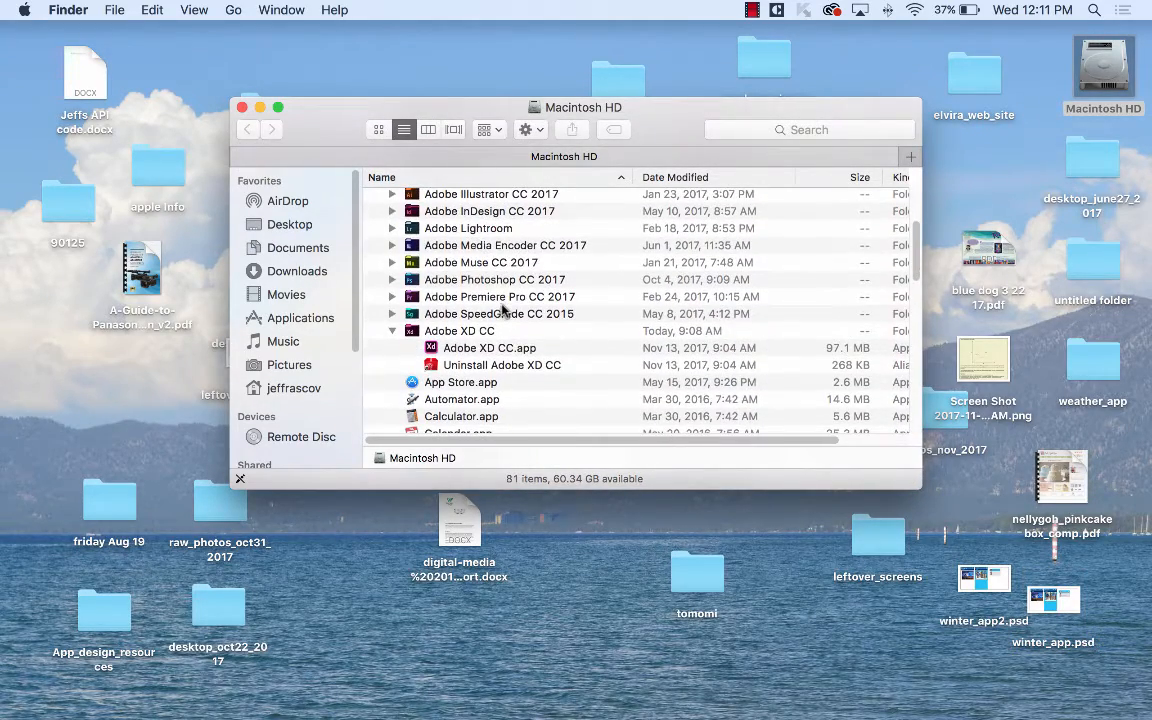
pyautogui.doubleClick(415, 240)
pyautogui.click(458, 198)
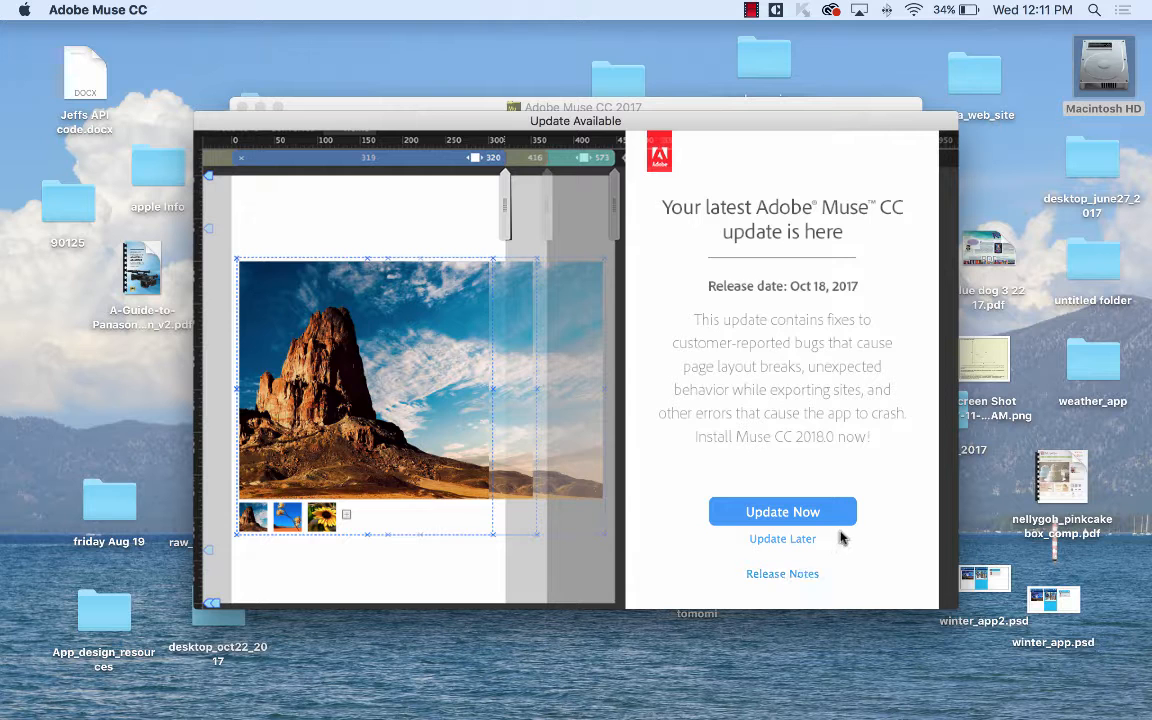
# Postpone the Muse CC 2018.0 update and keep the missing prototype site in the recent list.
pyautogui.click(789, 539)
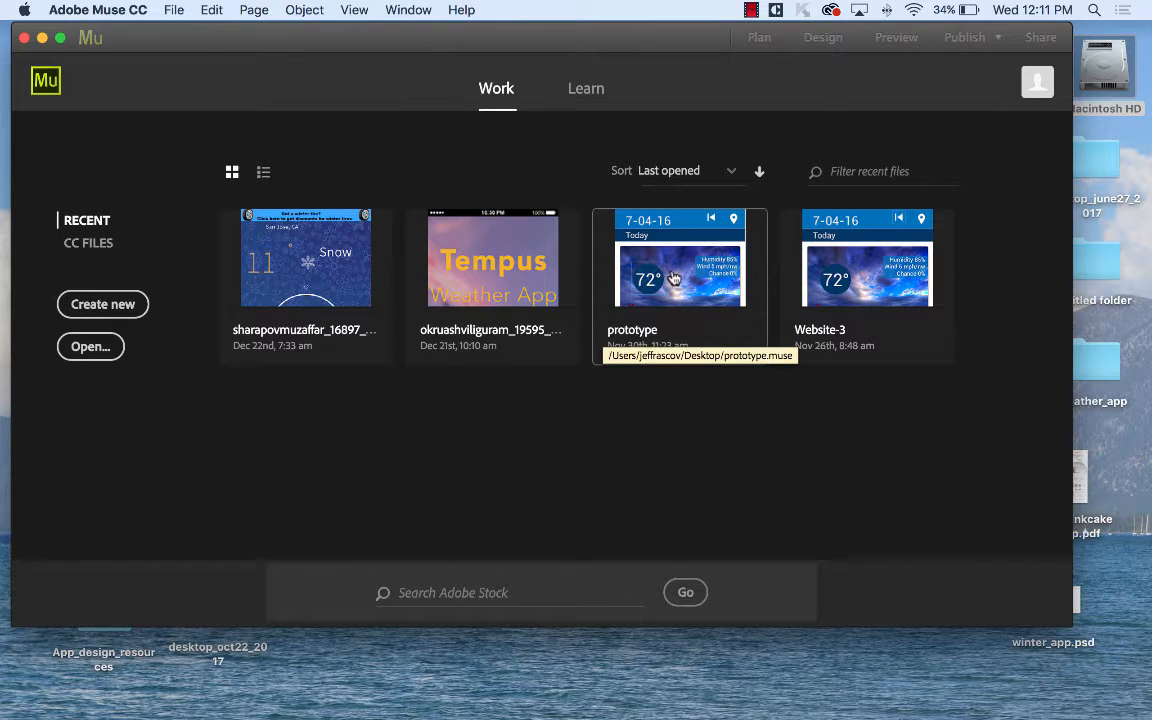
pyautogui.click(675, 277)
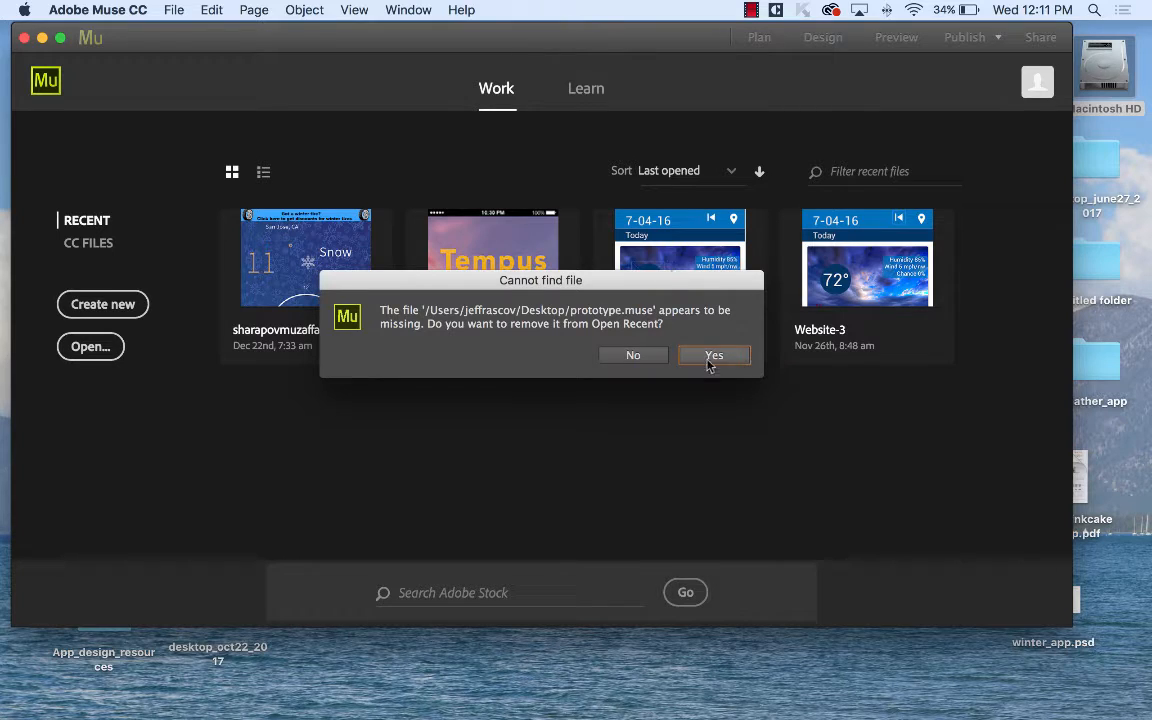
pyautogui.click(652, 357)
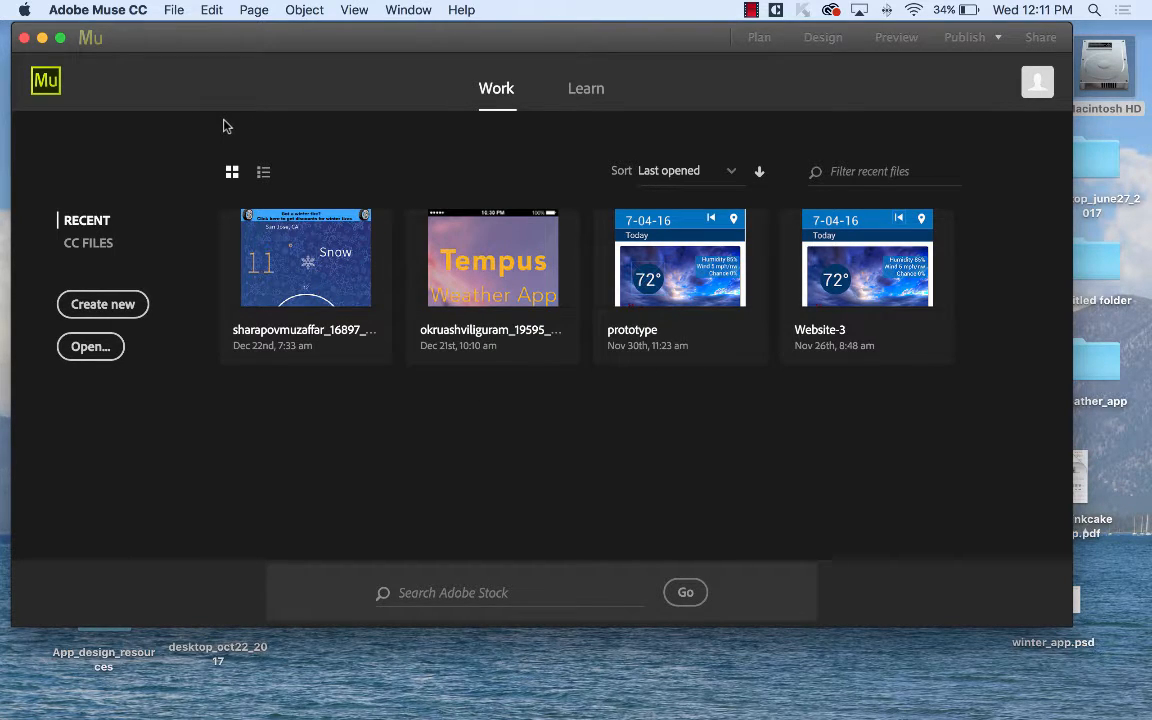
pyautogui.click(166, 10)
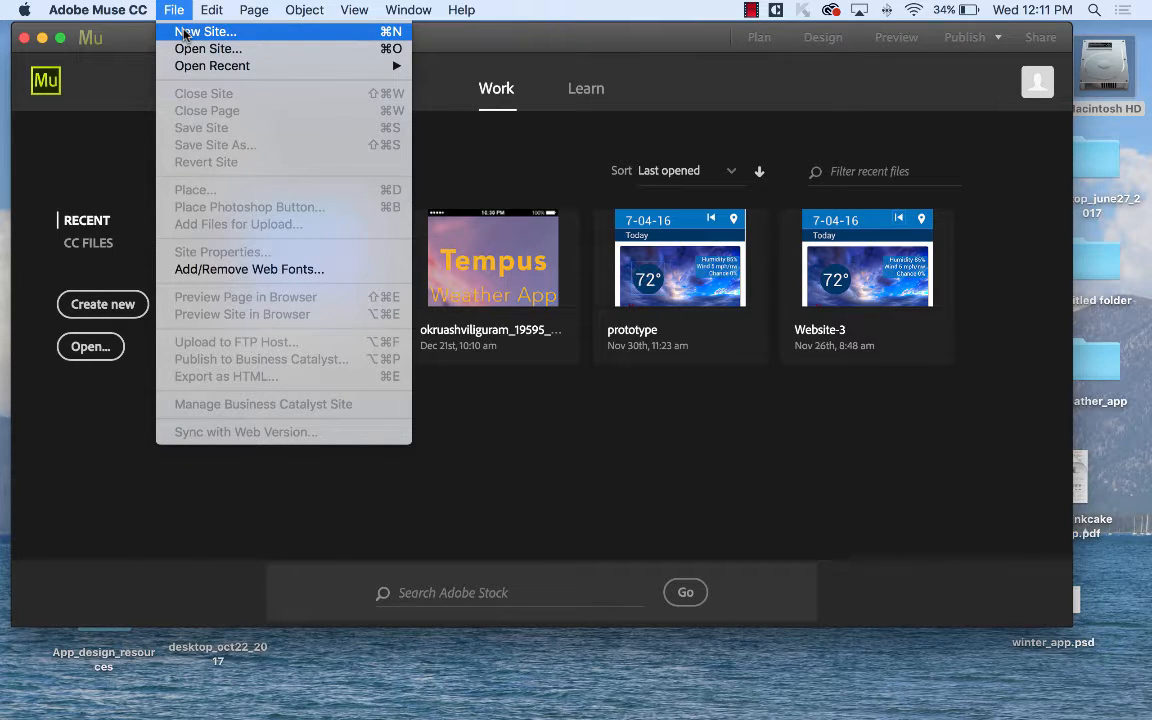
# Create a new site, Website-1, set to Fixed Width with a 960 page width.
pyautogui.click(185, 33)
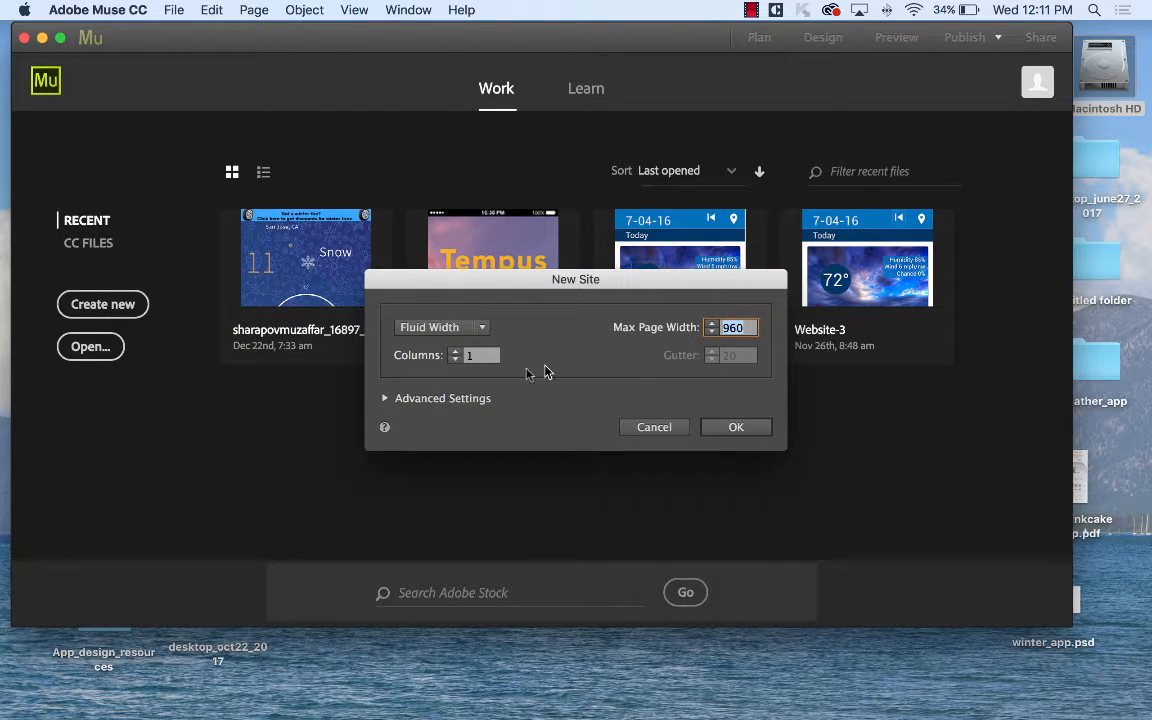
pyautogui.click(384, 398)
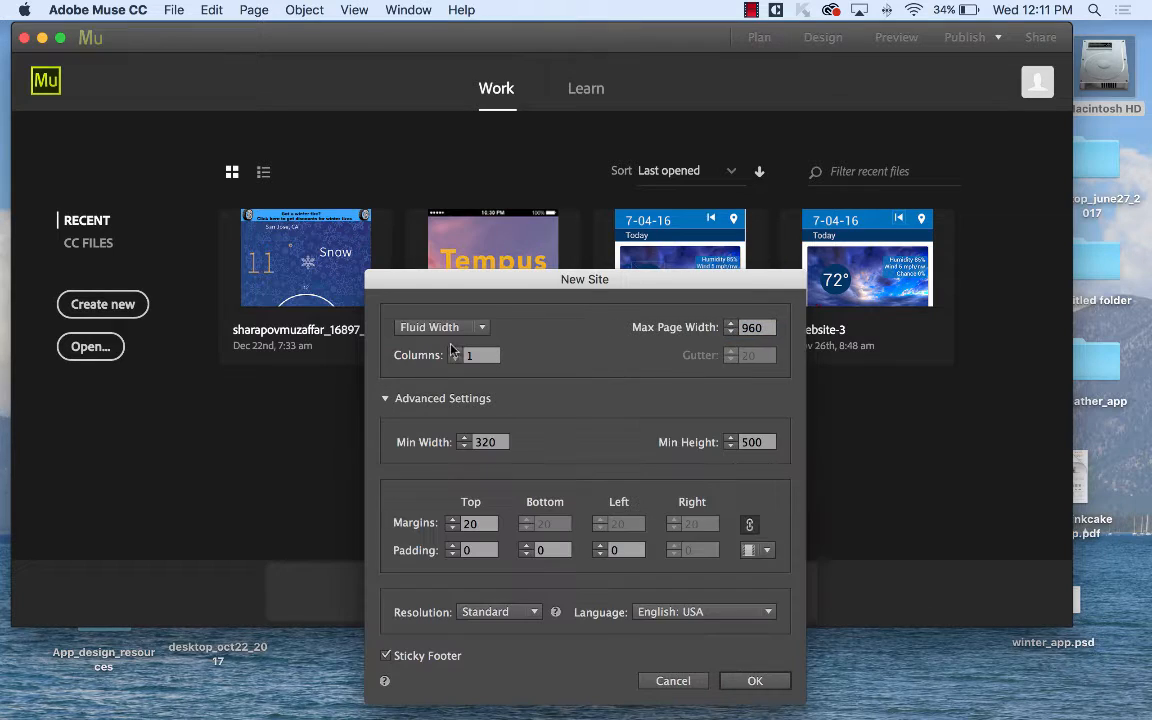
pyautogui.click(470, 327)
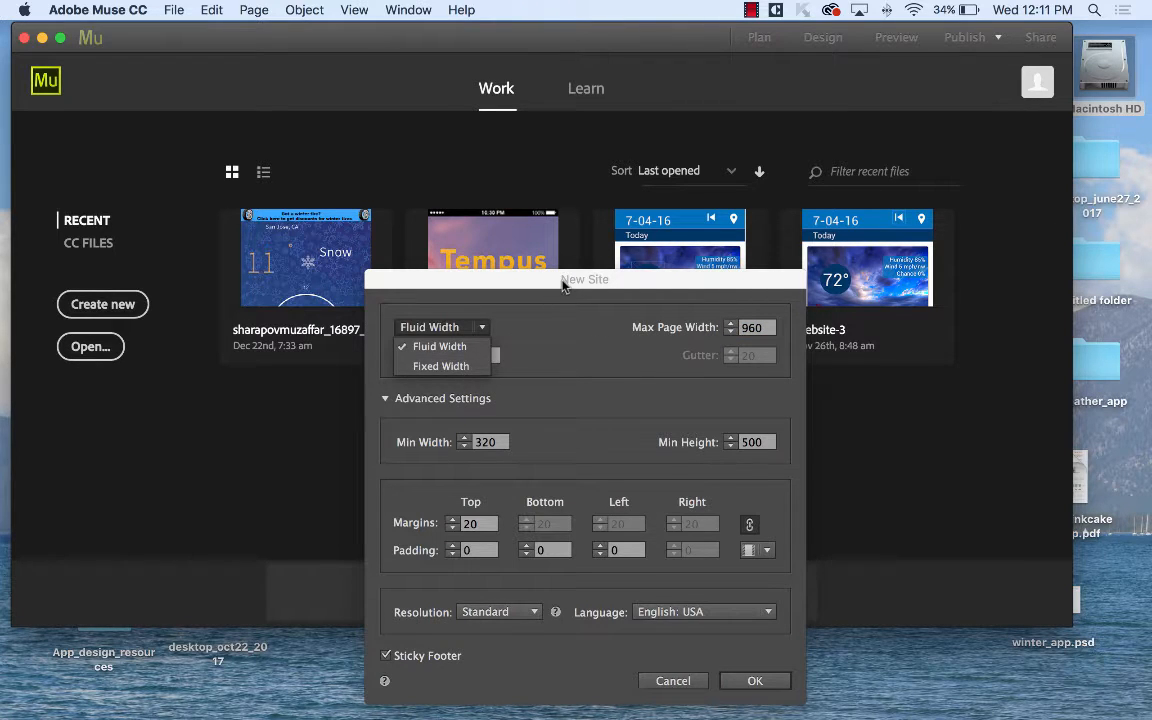
pyautogui.click(410, 236)
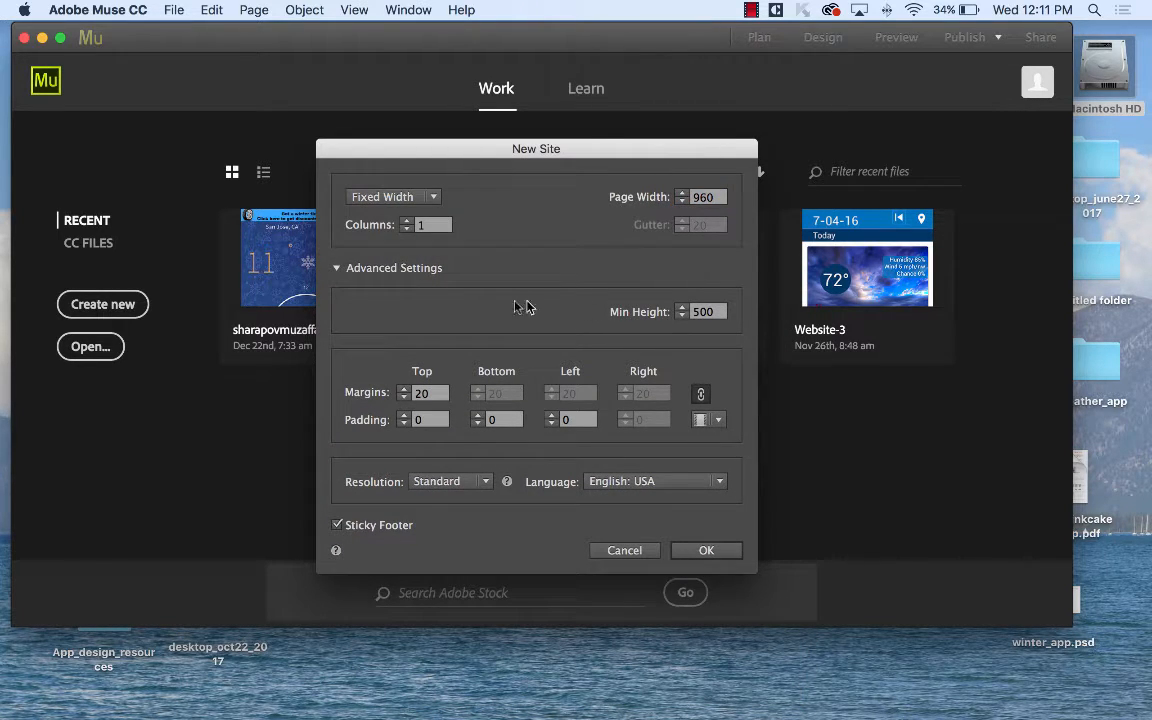
pyautogui.click(426, 196)
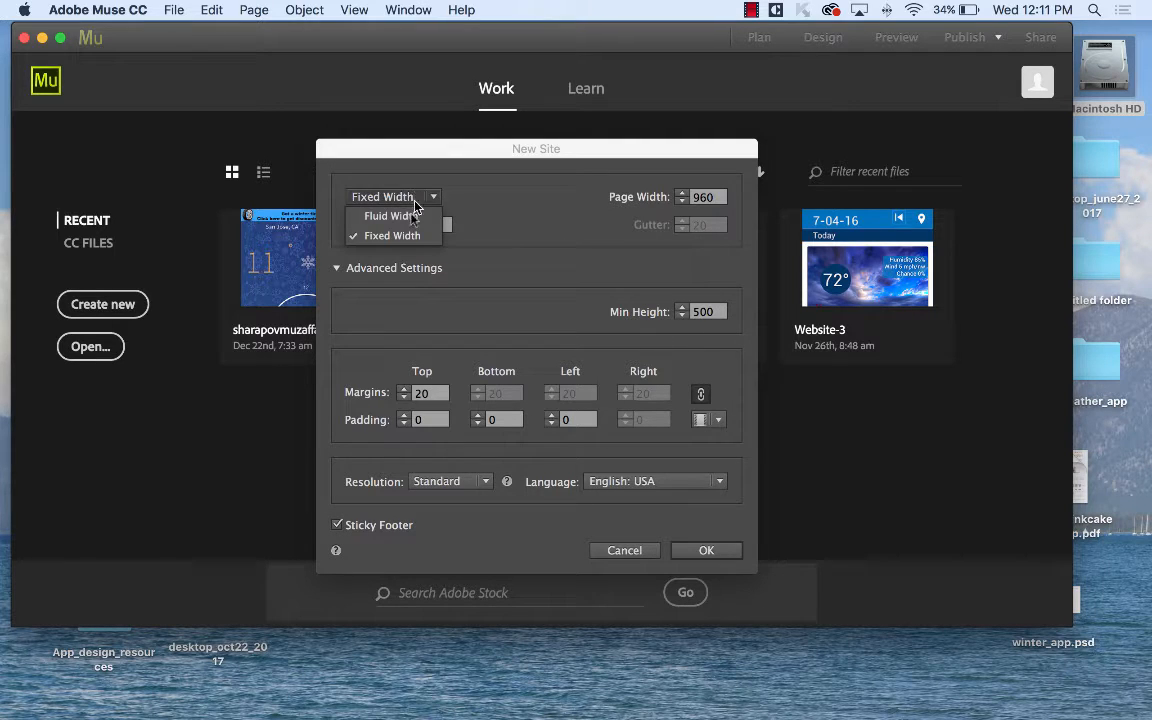
pyautogui.click(516, 213)
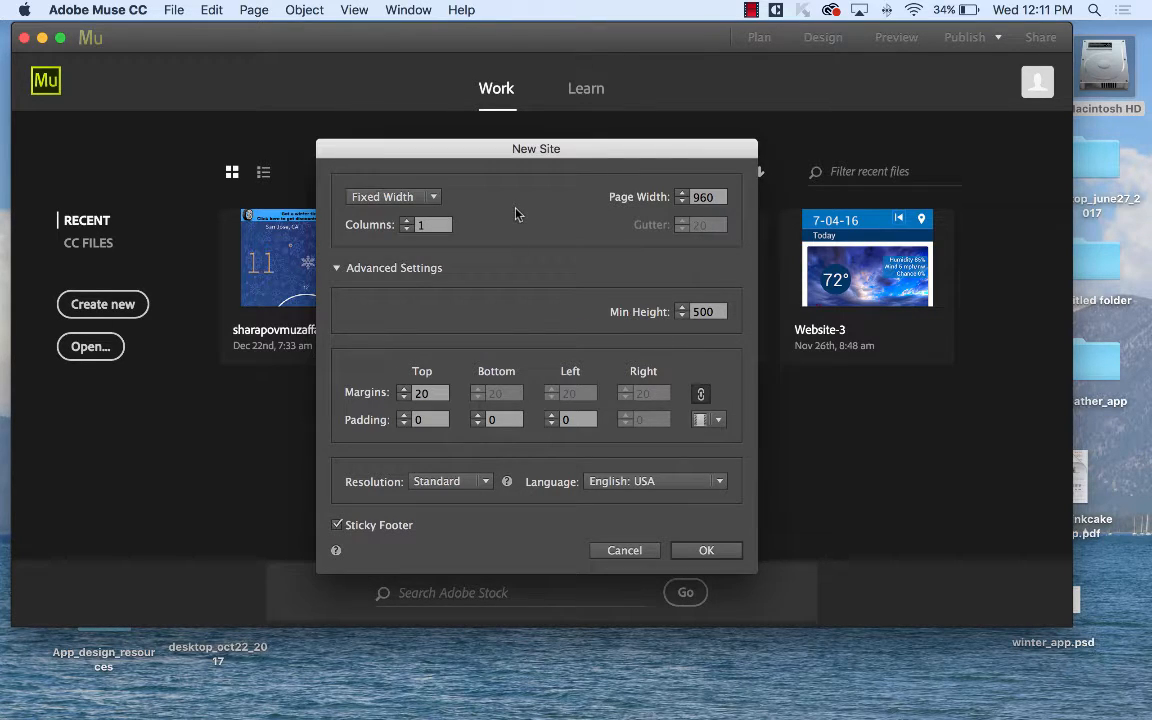
pyautogui.click(716, 549)
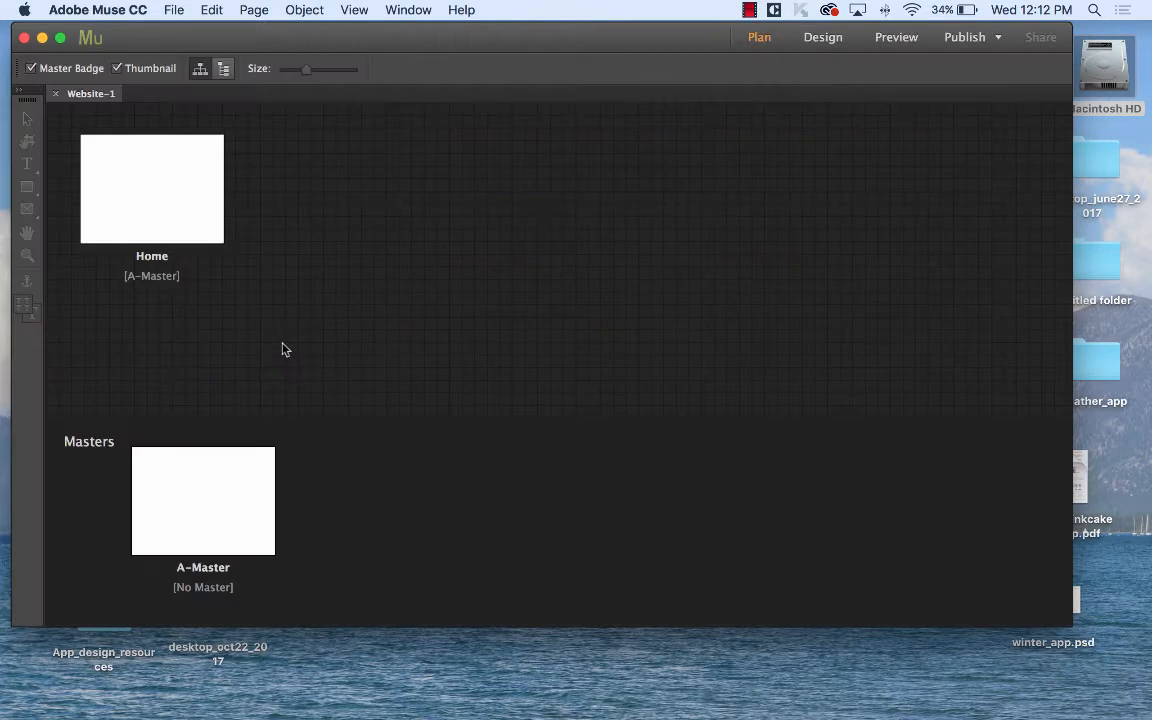
pyautogui.moveTo(165, 178)
pyautogui.click(175, 9)
pyautogui.press('Escape')
pyautogui.press('super+n')
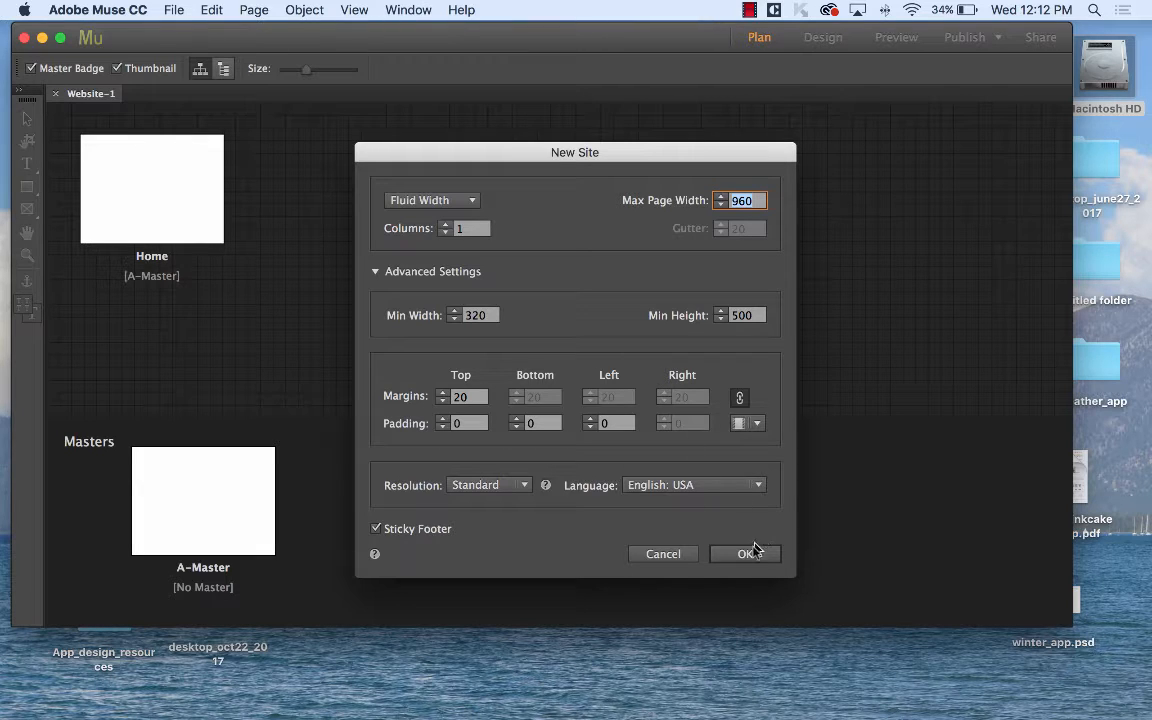
pyautogui.click(672, 555)
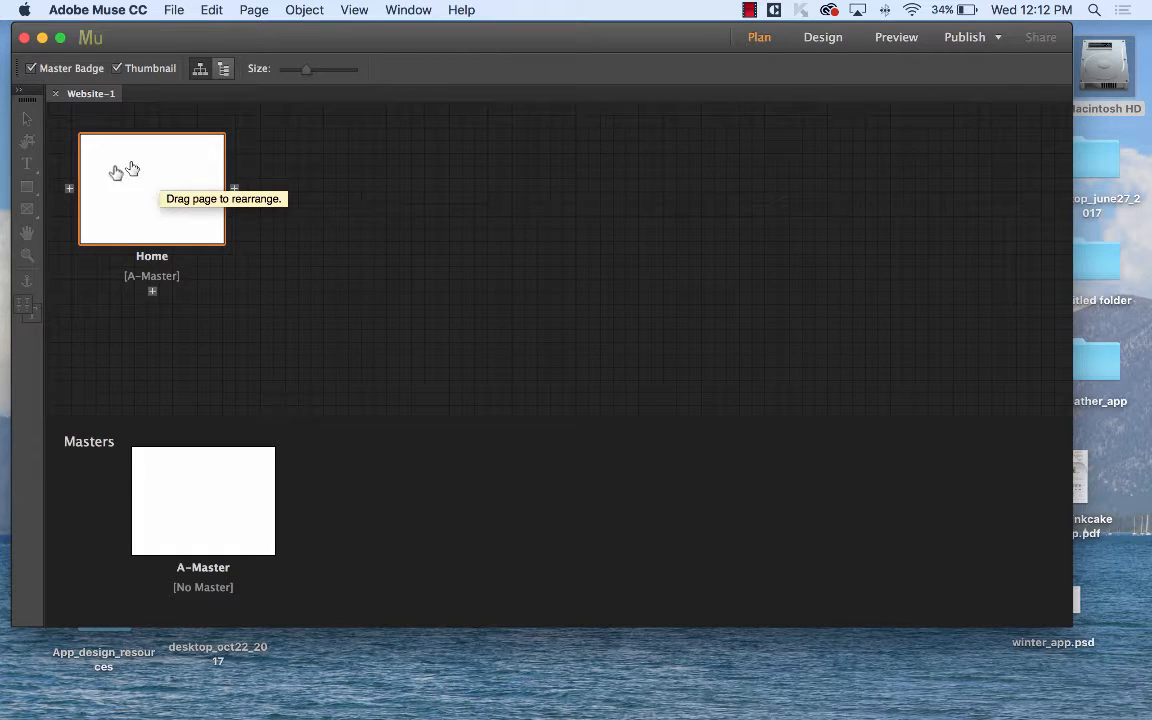
pyautogui.click(174, 9)
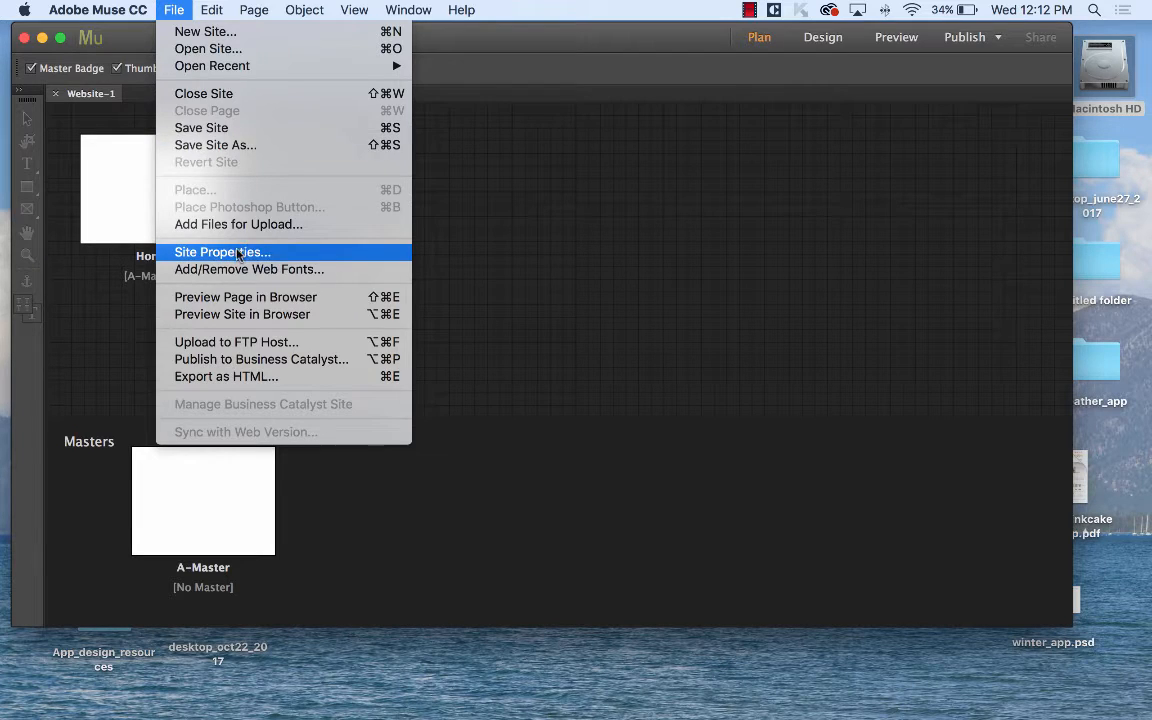
pyautogui.click(180, 9)
pyautogui.click(123, 220)
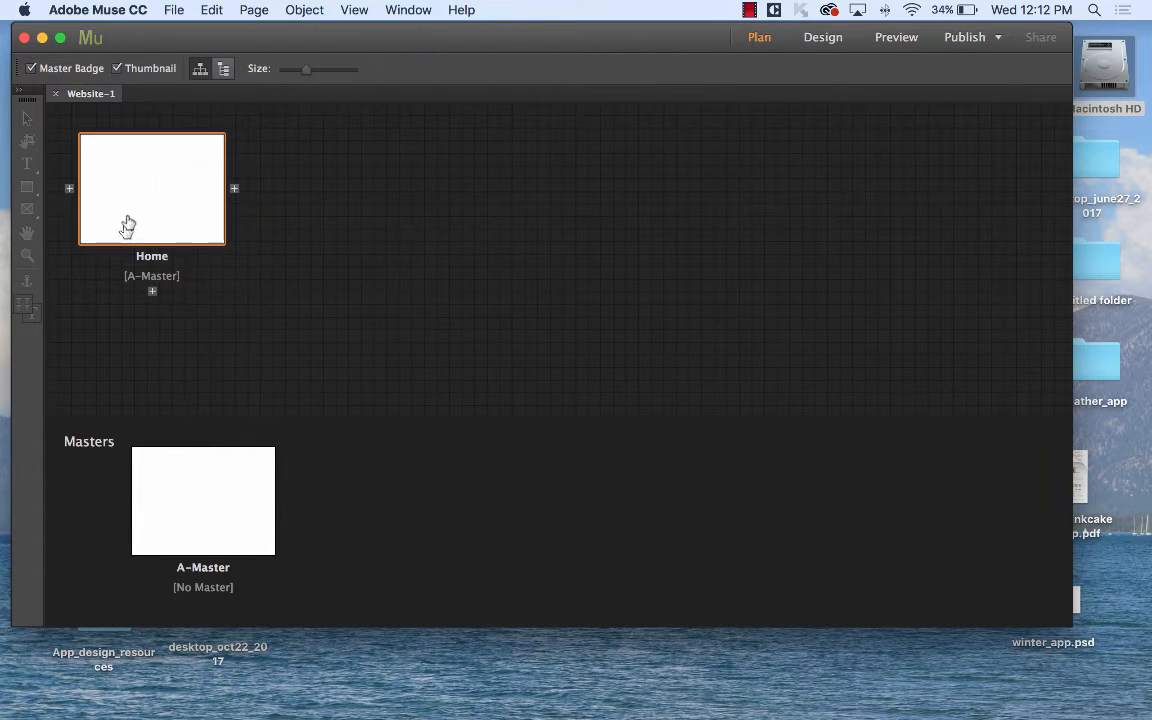
# Open Home in Design view and draw a 1049 × 1553 image frame at 0,0.
pyautogui.doubleClick(129, 205)
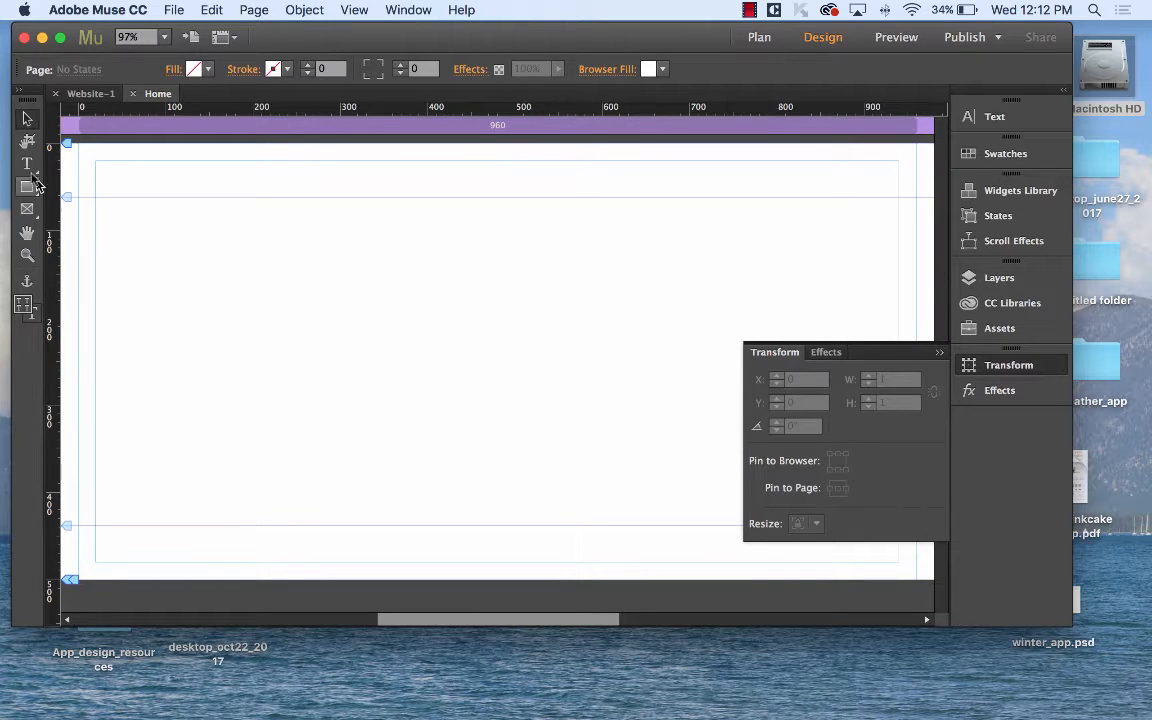
pyautogui.click(27, 211)
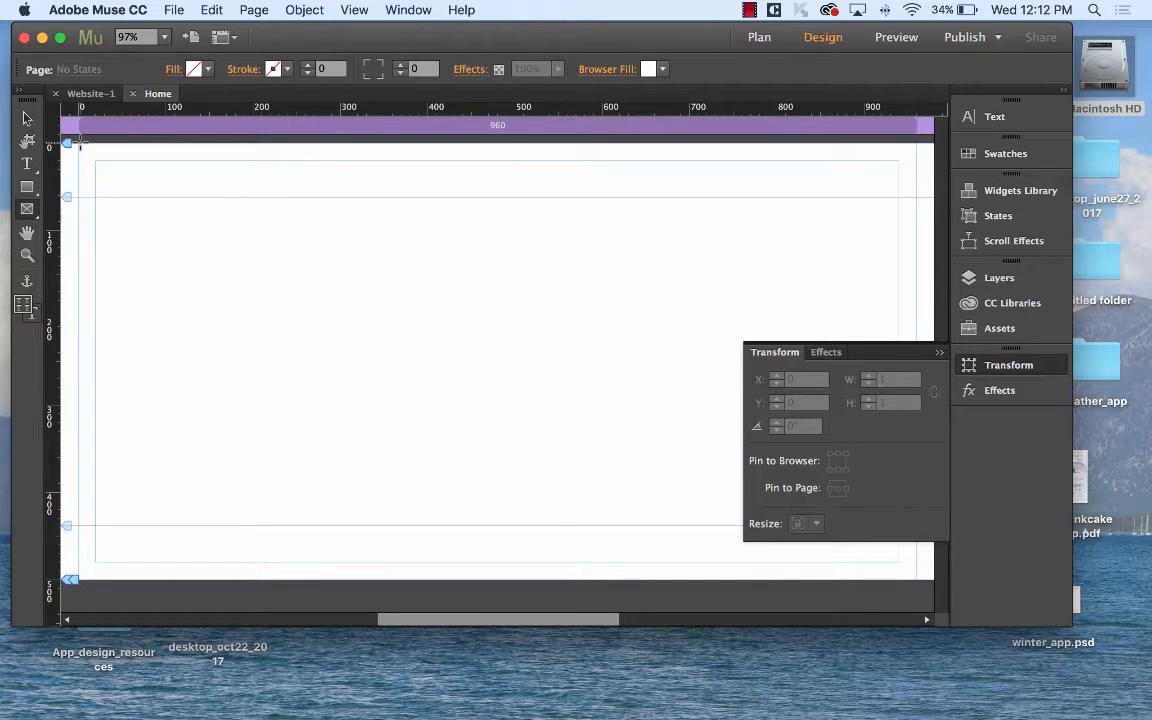
pyautogui.moveTo(73, 145); pyautogui.dragTo(796, 627)
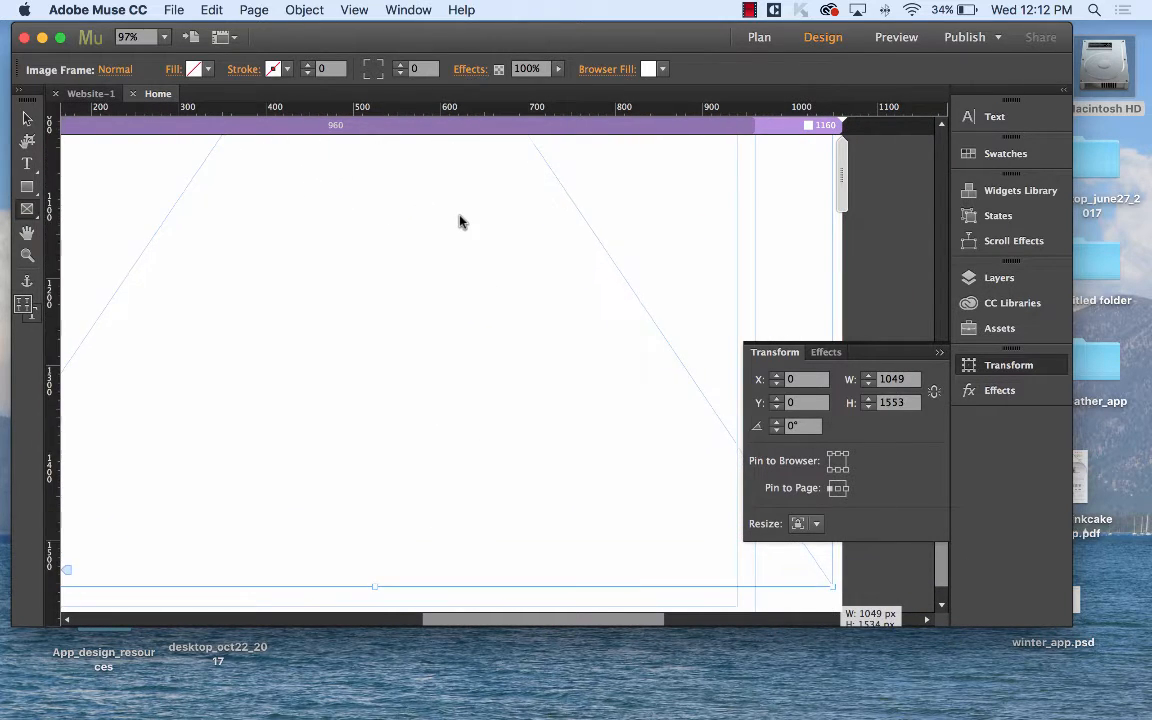
pyautogui.click(27, 117)
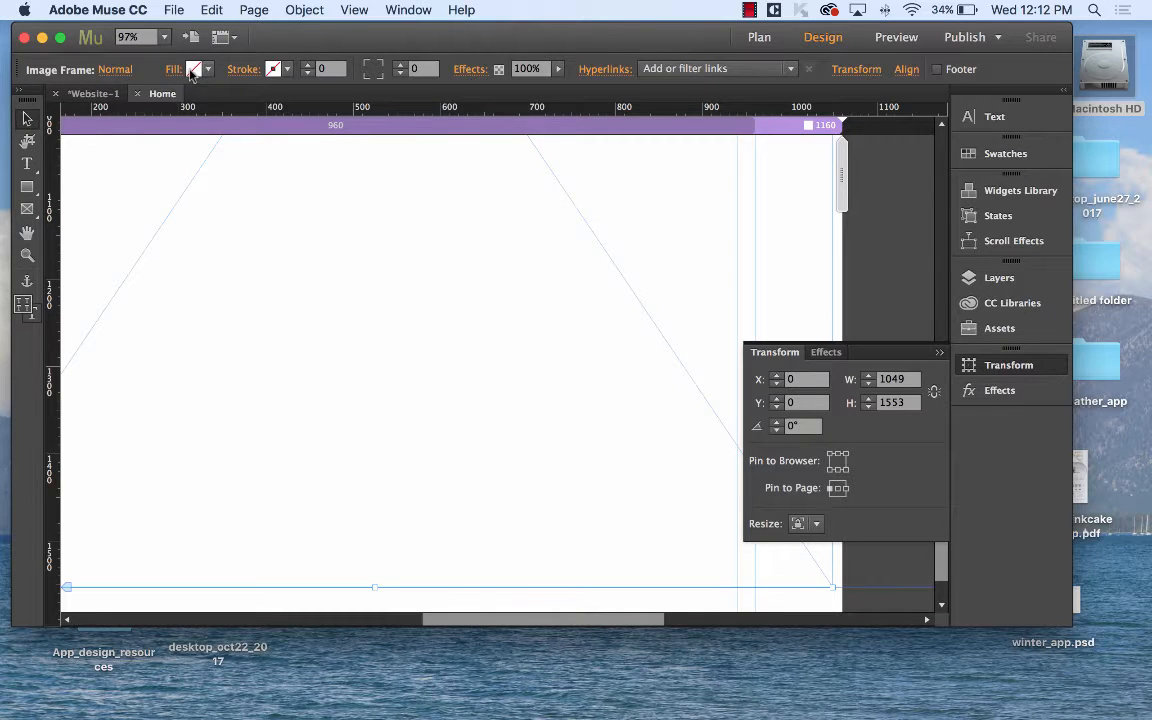
pyautogui.click(211, 9)
pyautogui.moveTo(180, 5)
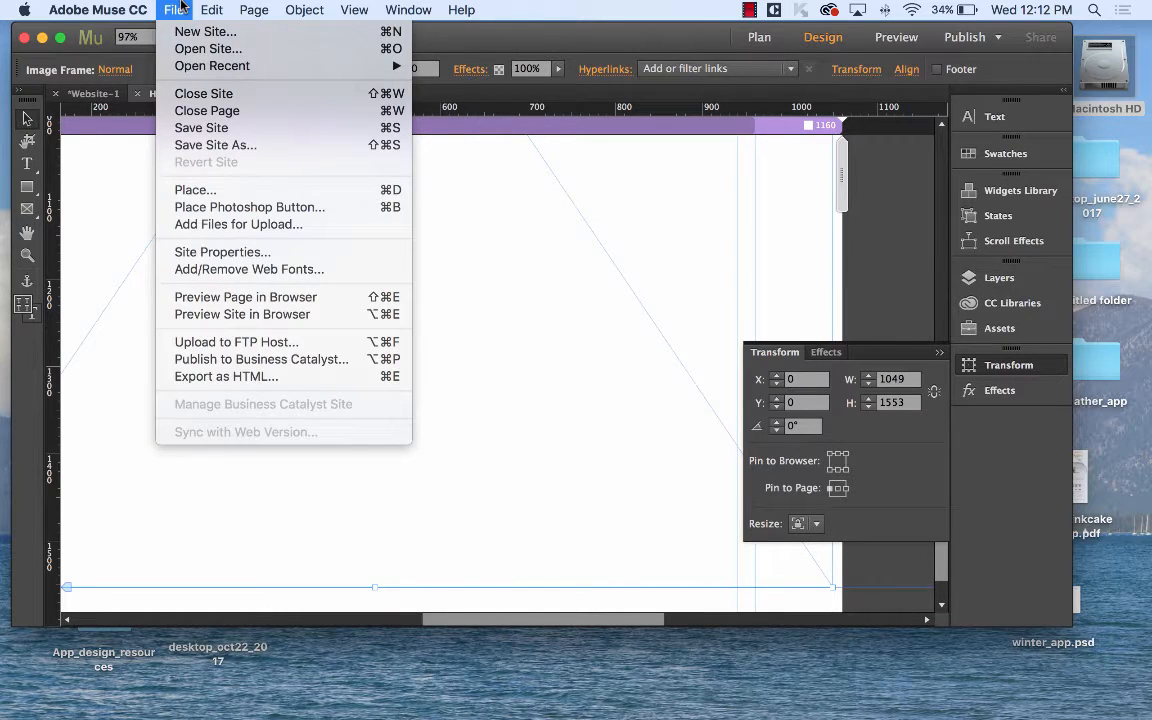
# Place the design image from the weather_app folder on Home at 810 × 1440, position 130, 260.
pyautogui.click(214, 195)
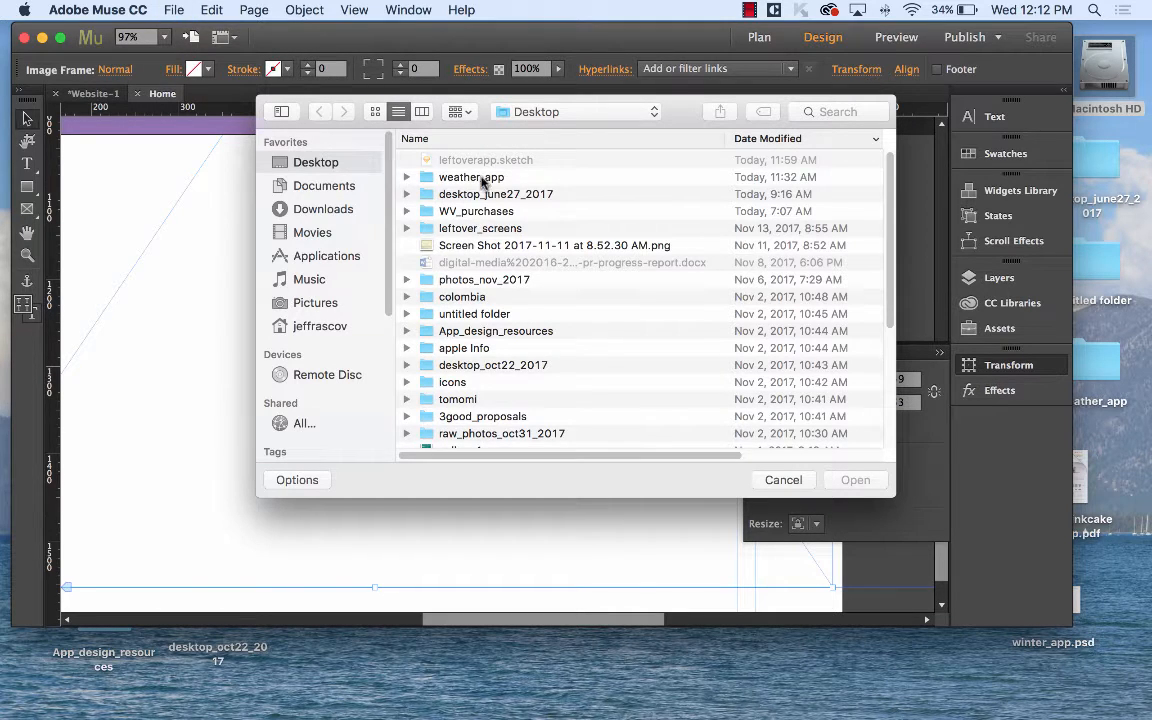
pyautogui.doubleClick(481, 177)
pyautogui.click(442, 160)
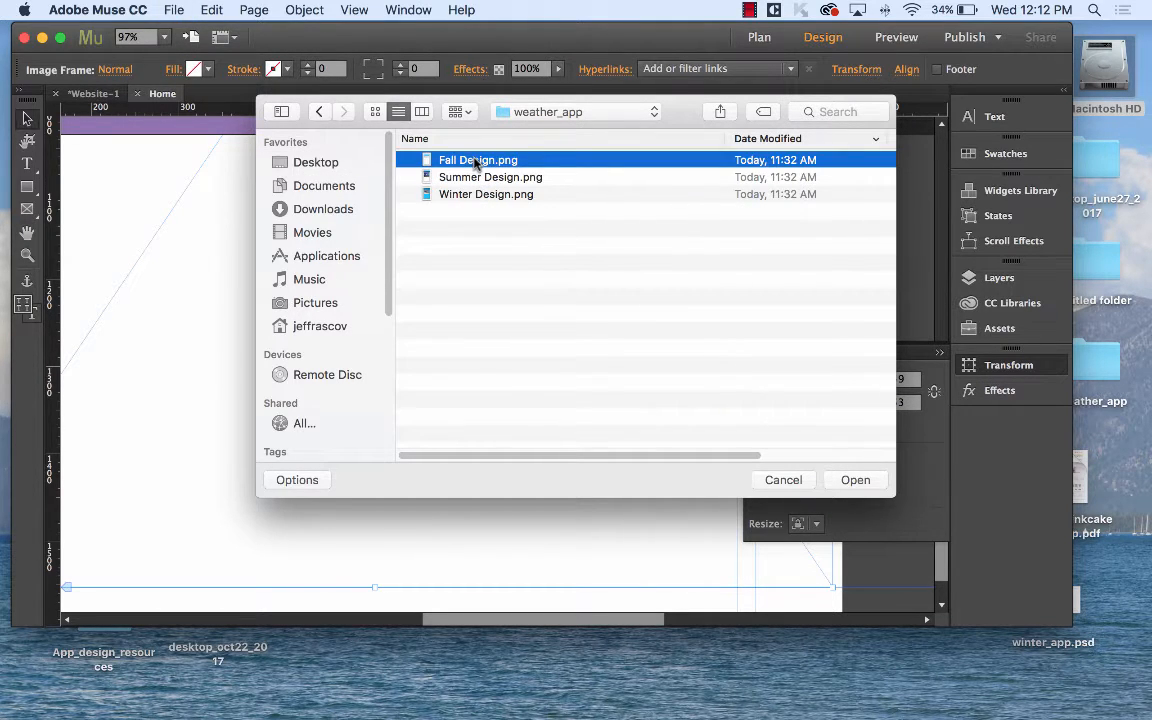
pyautogui.click(487, 180)
pyautogui.click(851, 481)
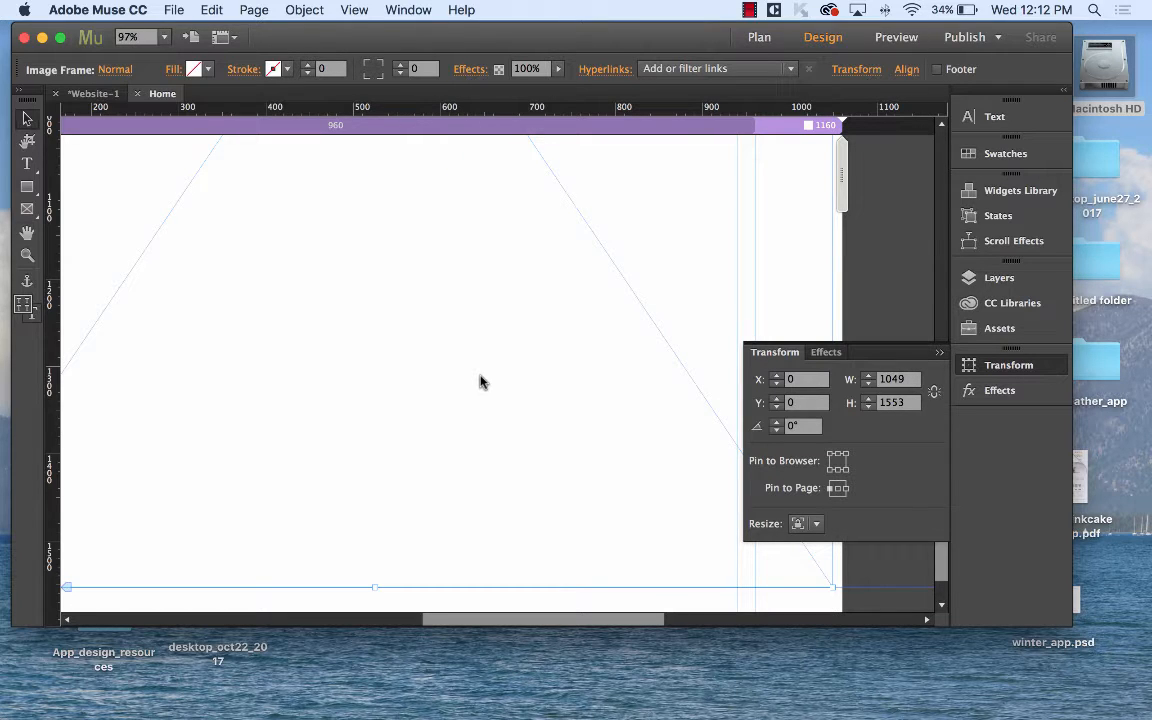
pyautogui.scroll(-10, 480, 382)
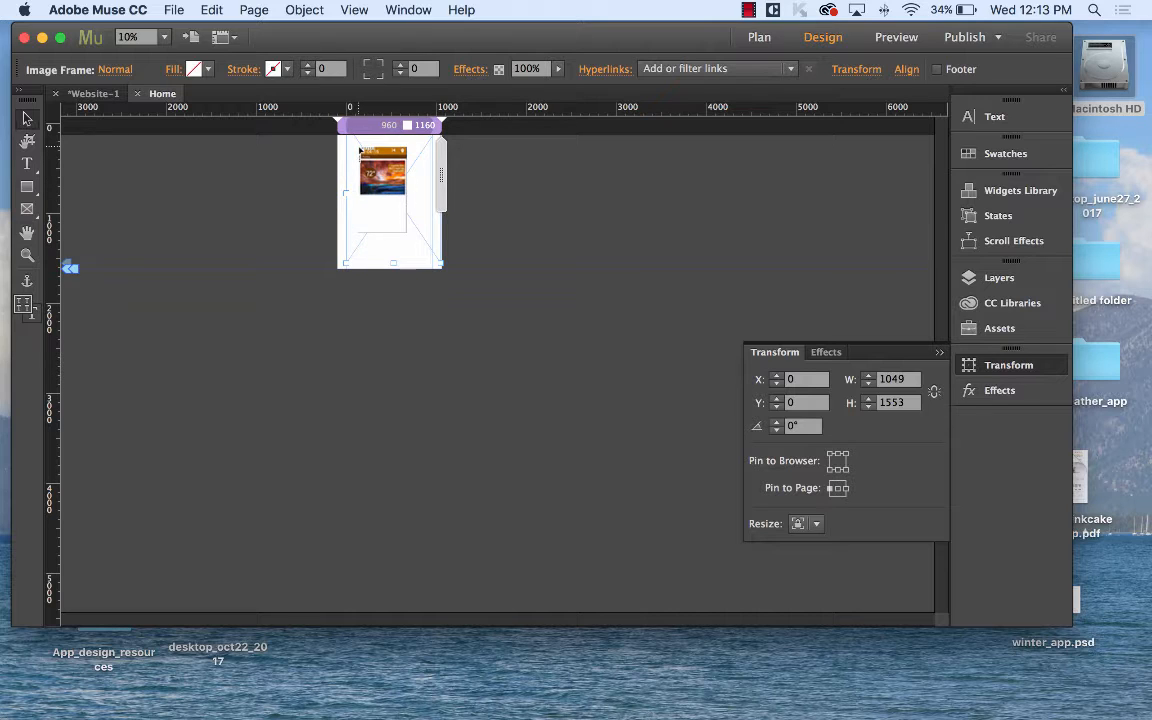
pyautogui.moveTo(359, 149); pyautogui.dragTo(419, 226)
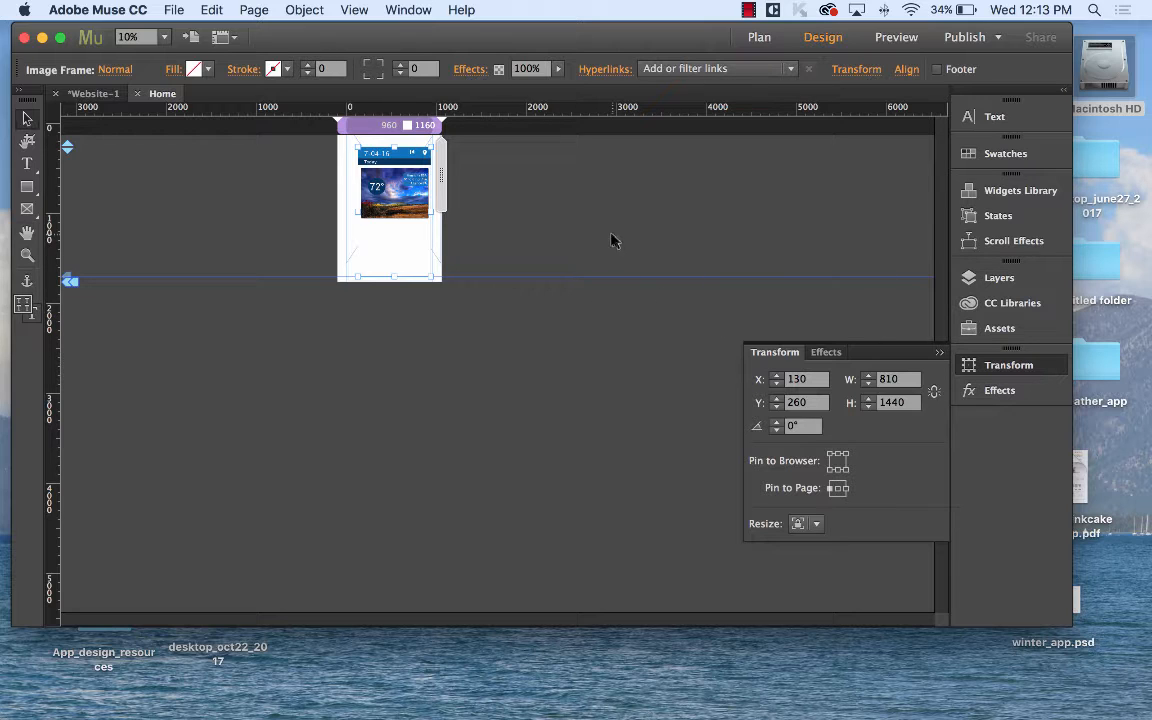
# Move the weather design image to X 75, Y 56 and review the page's frames.
pyautogui.click(234, 200)
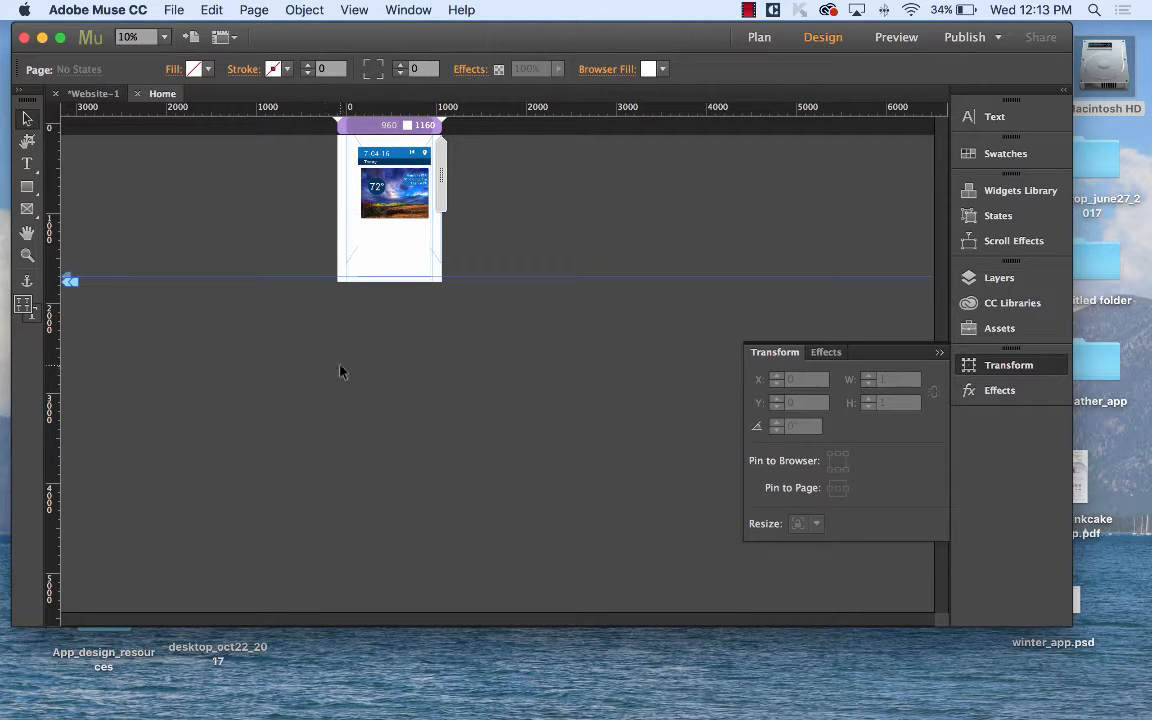
pyautogui.moveTo(398, 183)
pyautogui.mouseDown()
pyautogui.moveTo(374, 175)
pyautogui.moveTo(393, 165)
pyautogui.mouseUp()
pyautogui.press('super+1')
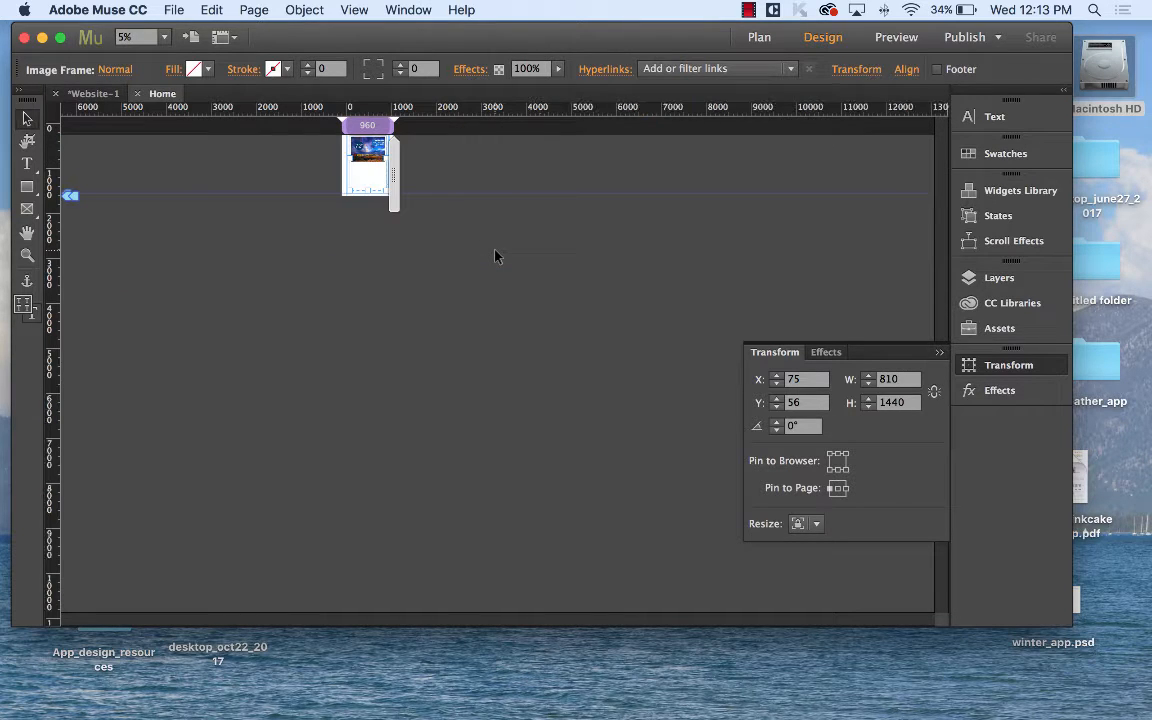
pyautogui.press('super+minus')
pyautogui.press('super+minus')
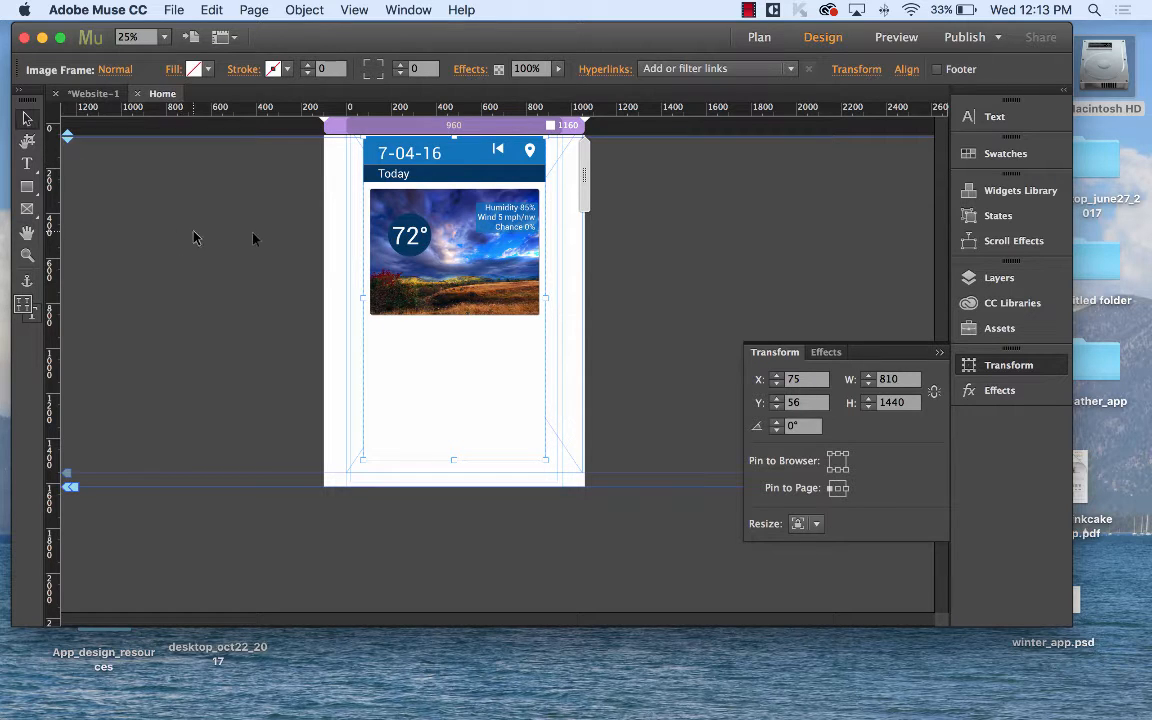
pyautogui.moveTo(217, 190); pyautogui.dragTo(685, 328)
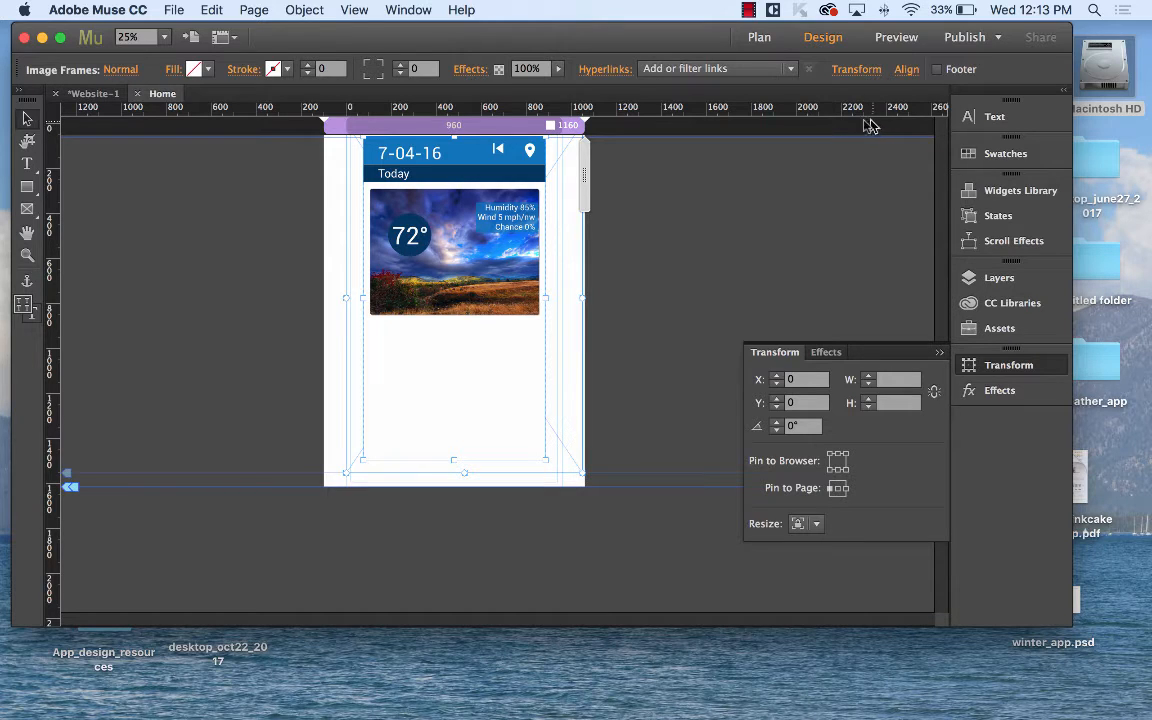
pyautogui.click(252, 10)
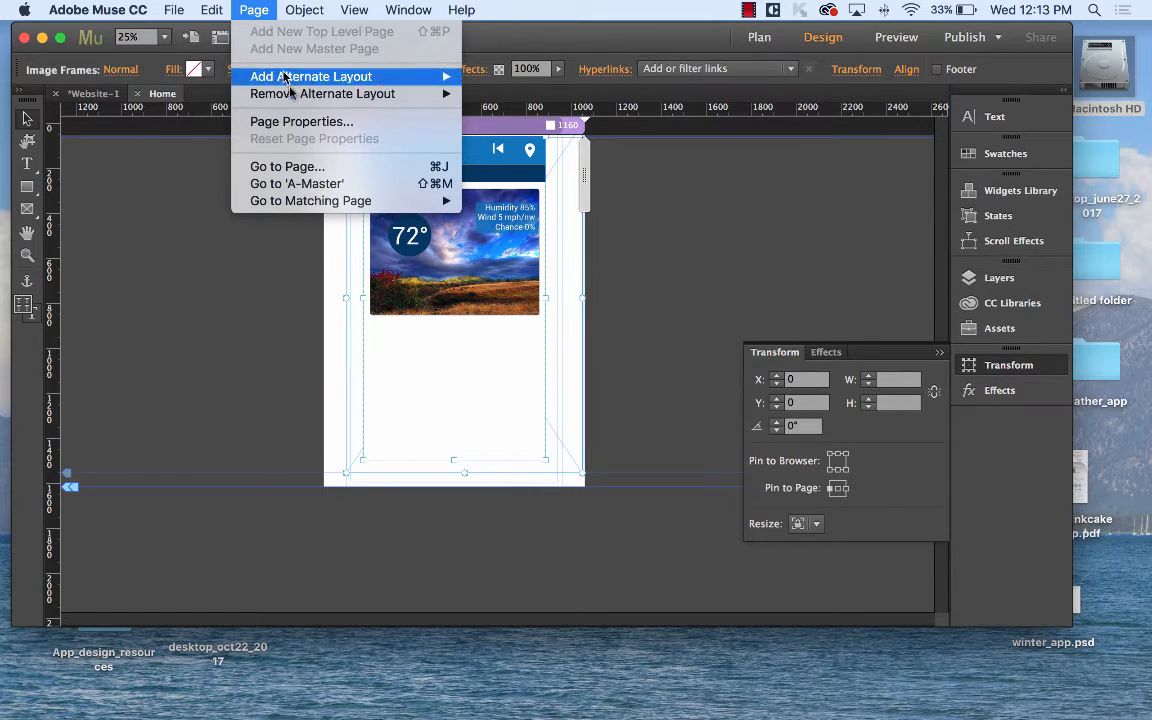
pyautogui.click(743, 190)
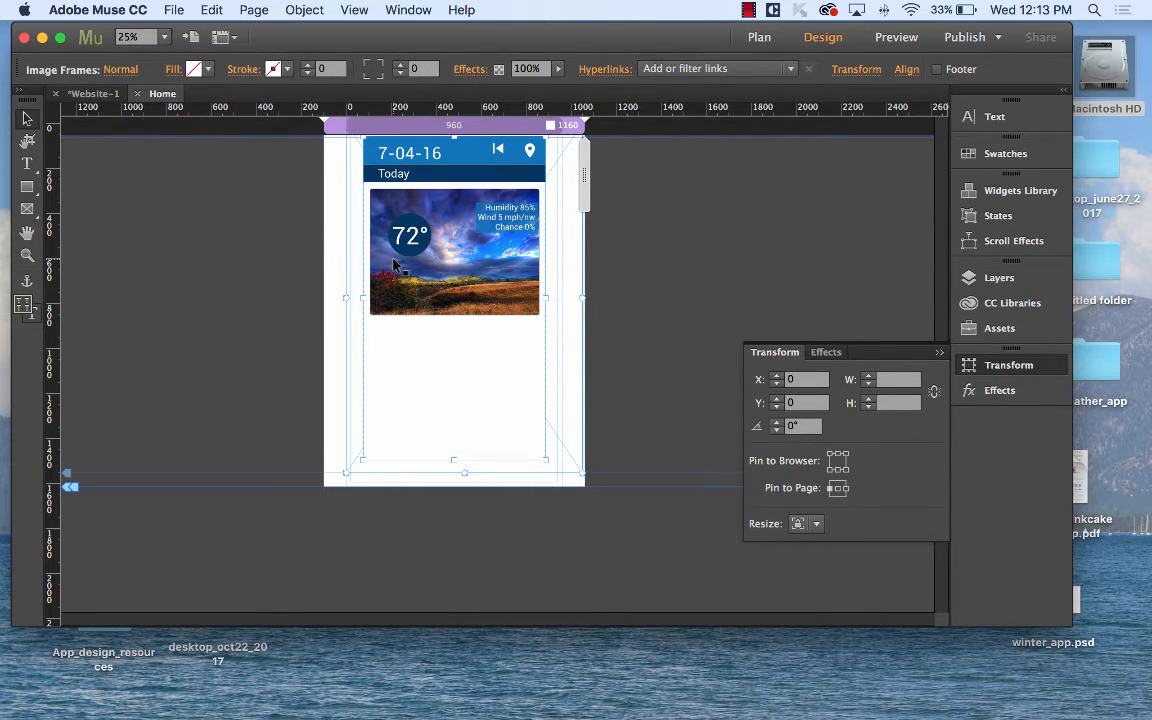
# Draw a 112 × 112 rectangle at 609, 56 over the back icon, then quit Muse.
pyautogui.click(27, 186)
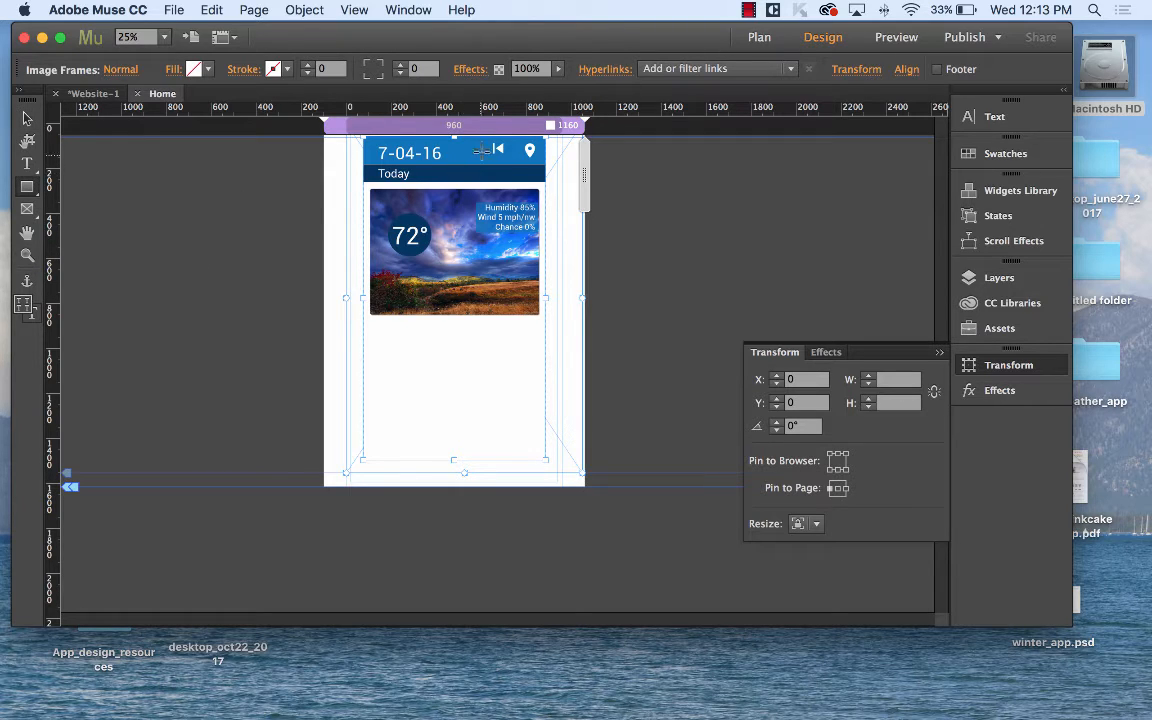
pyautogui.moveTo(484, 137); pyautogui.dragTo(512, 165)
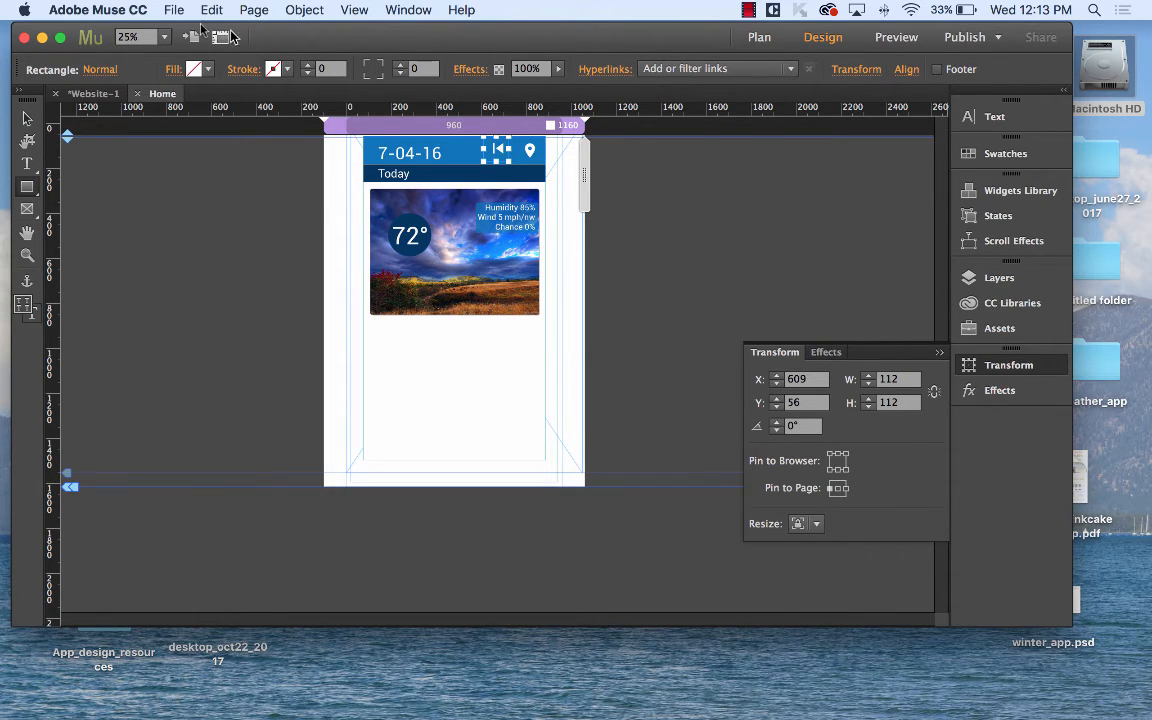
pyautogui.click(110, 9)
pyautogui.click(165, 165)
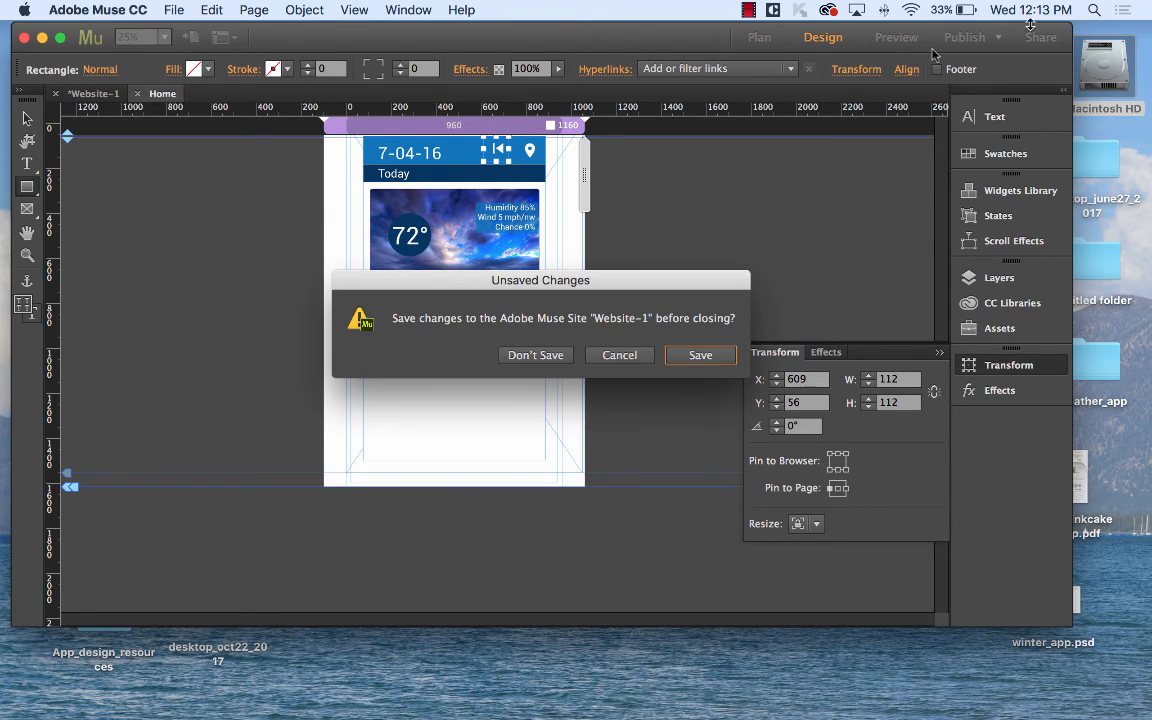
# Quit Muse, discarding the unsaved site changes, and return to the Adobe Muse CC 2017 Finder folder.
pyautogui.click(554, 356)
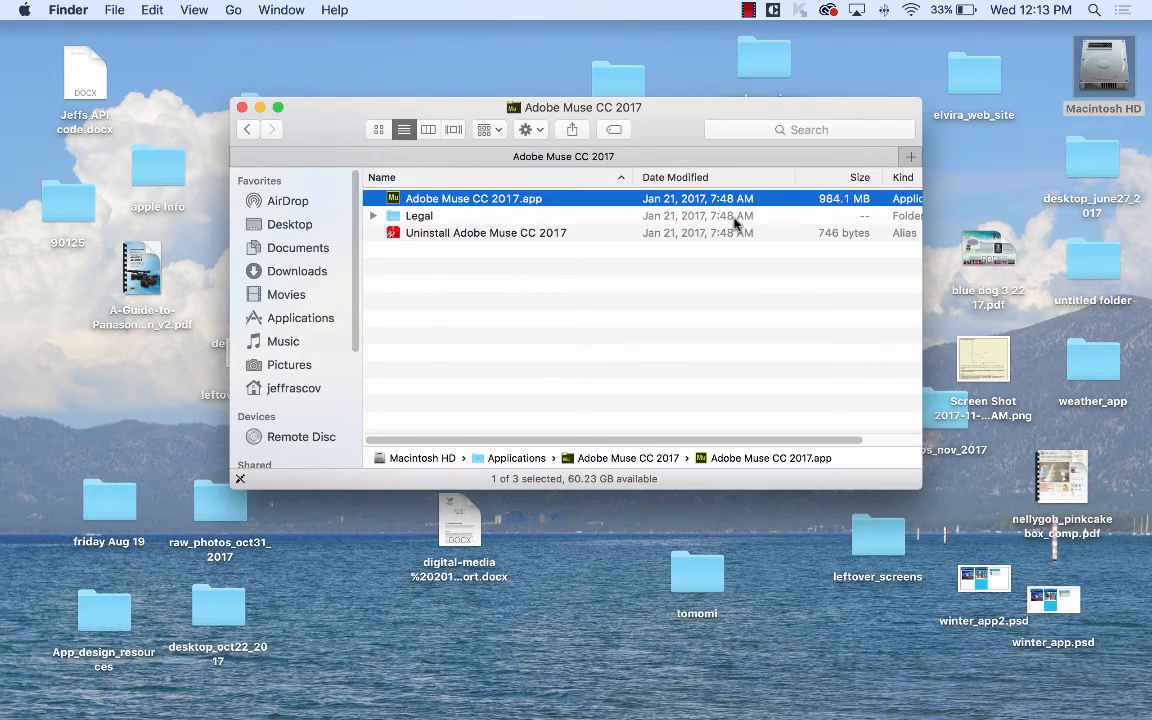
pyautogui.click(748, 10)
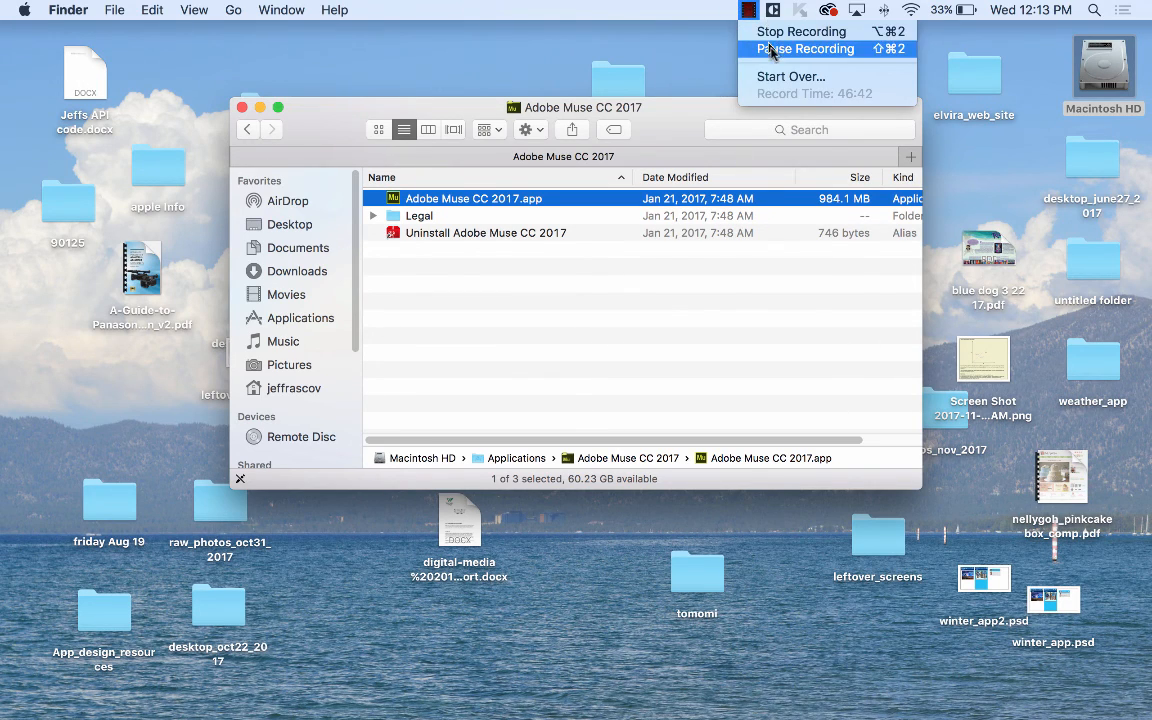